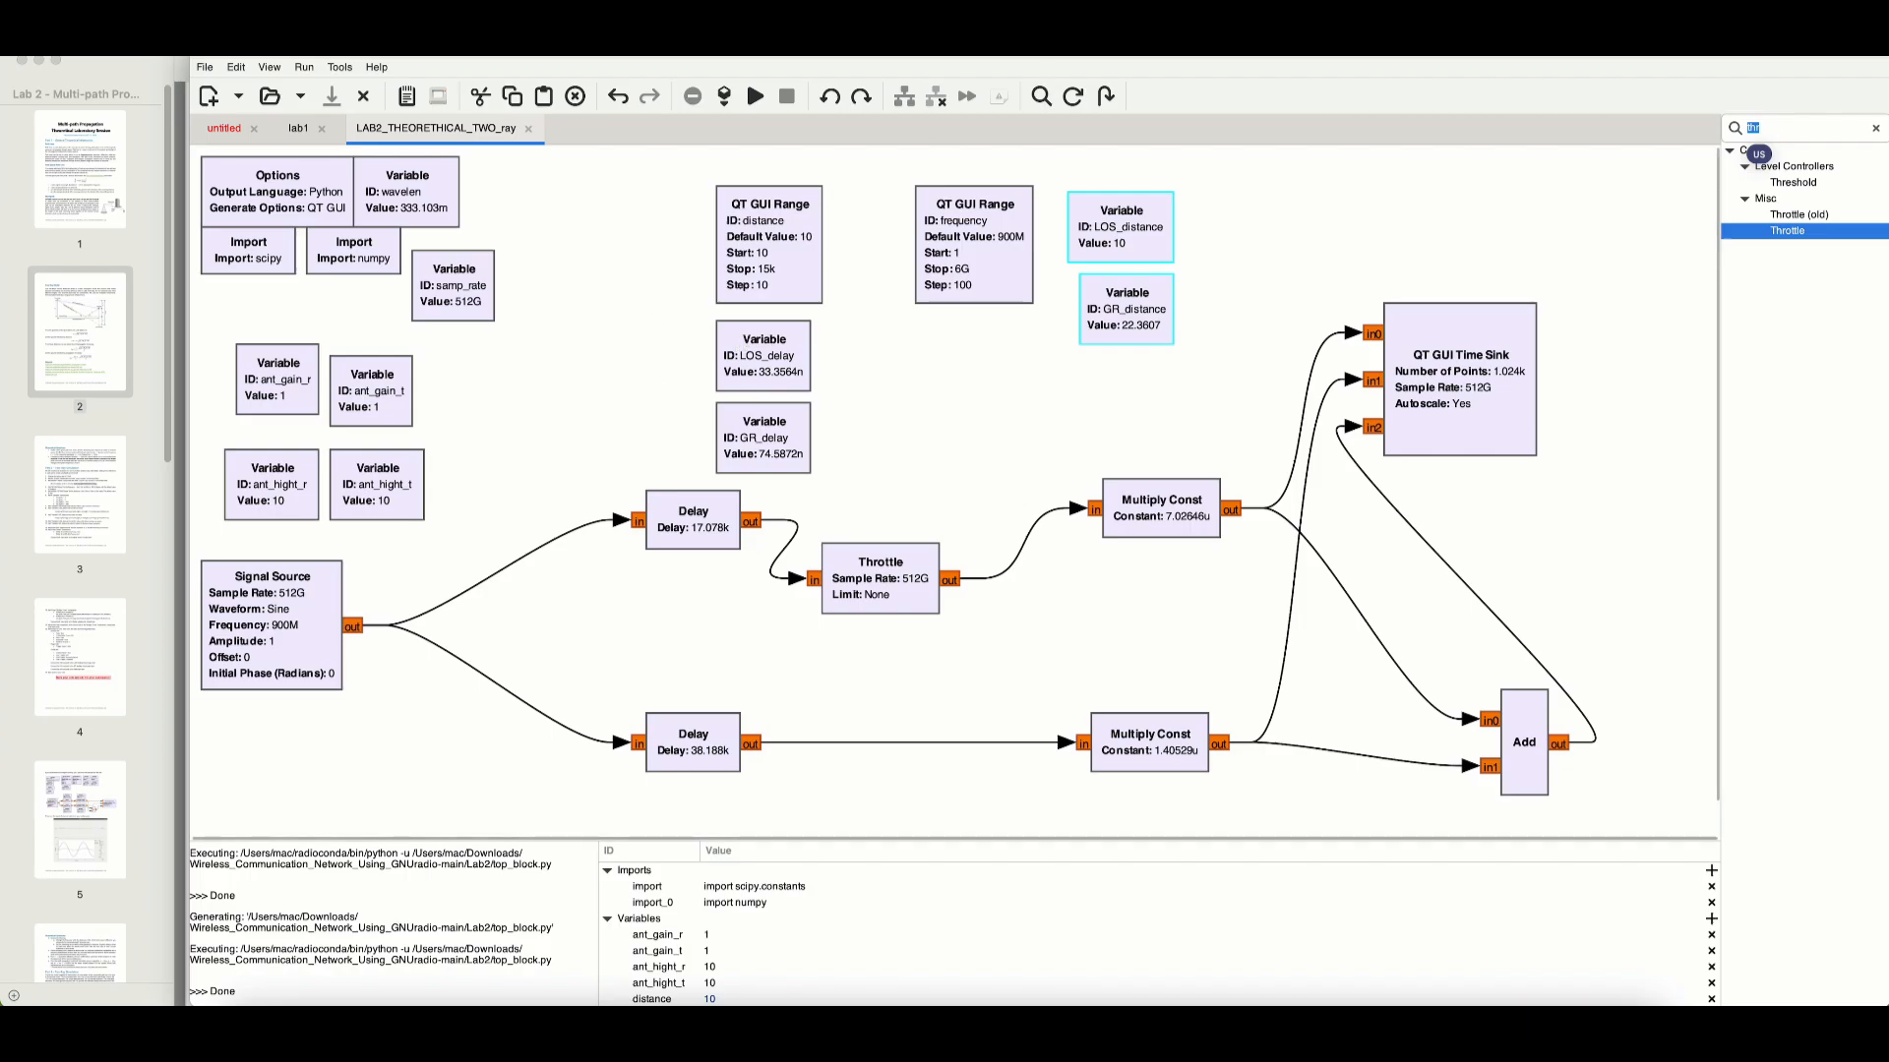
- Review the import statements in the scipy and numpy Import blocks, leaving both unchanged
left_click(254, 253)
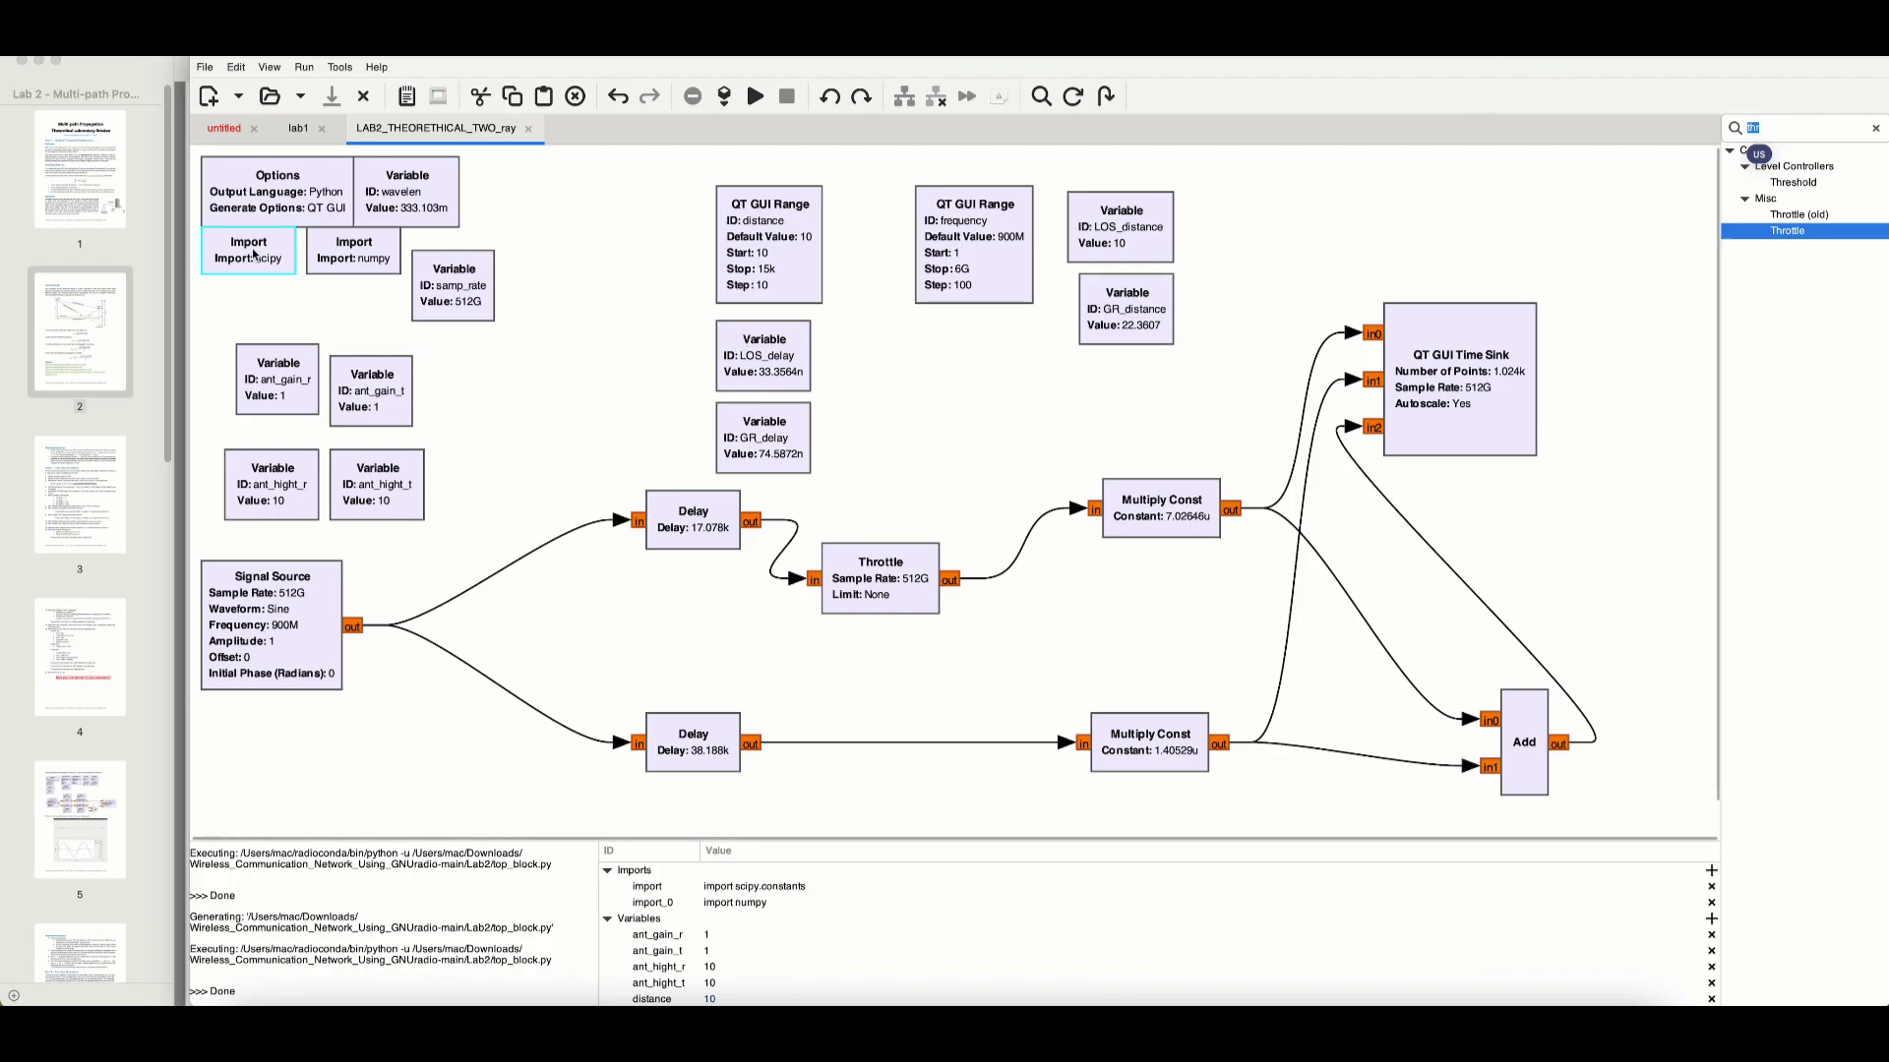
double_click(254, 254)
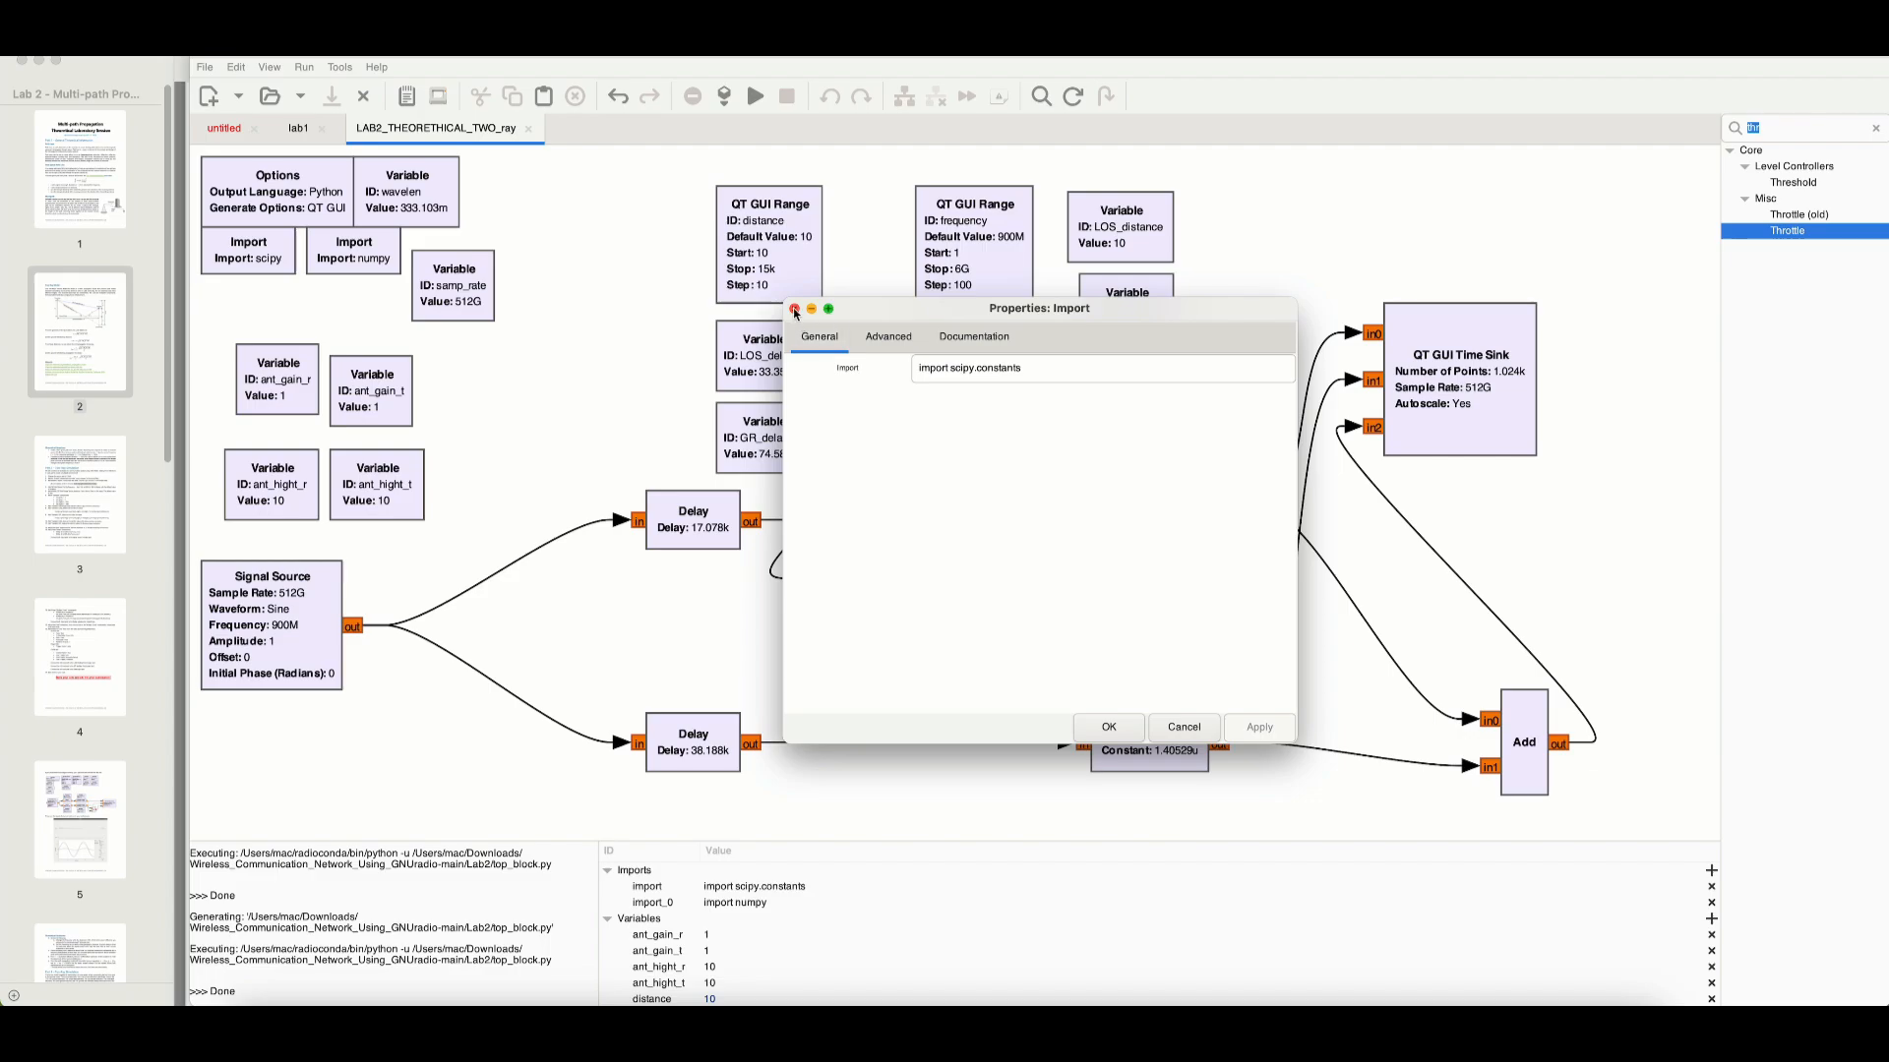
left_click(794, 311)
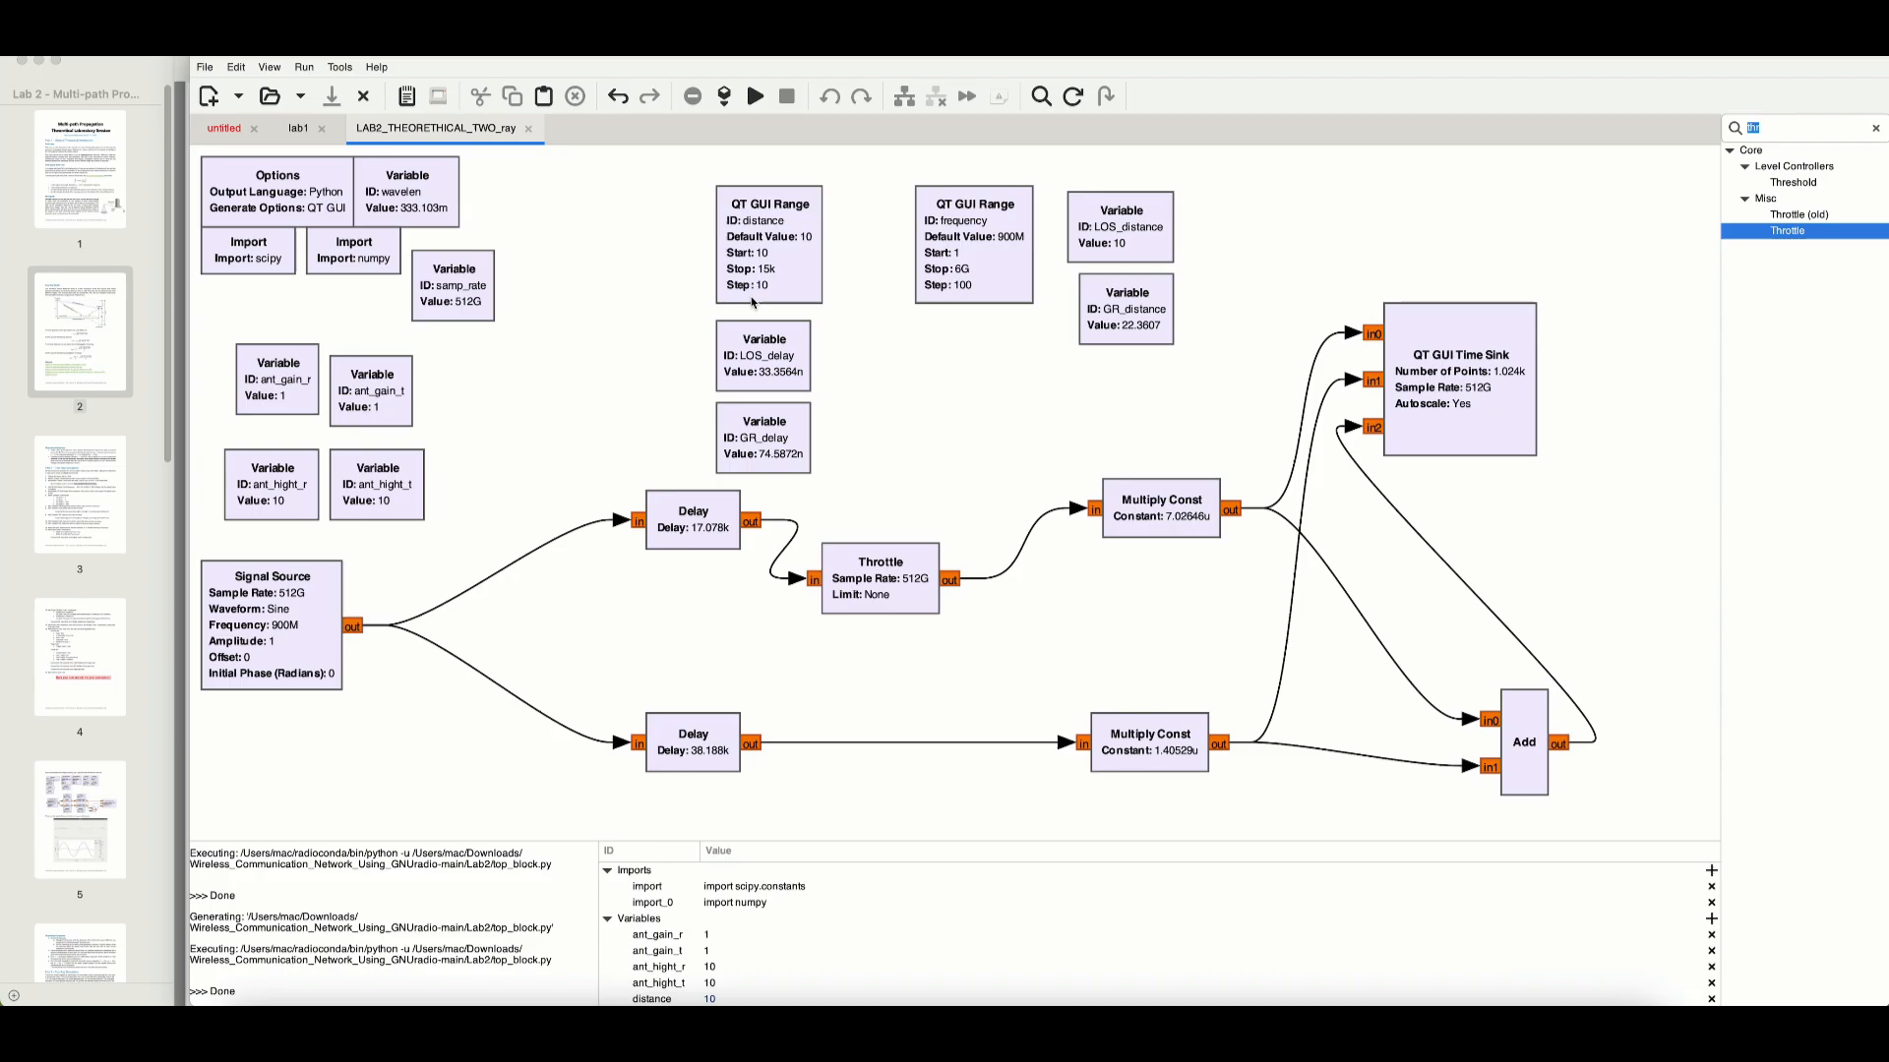
left_click(347, 258)
double_click(346, 257)
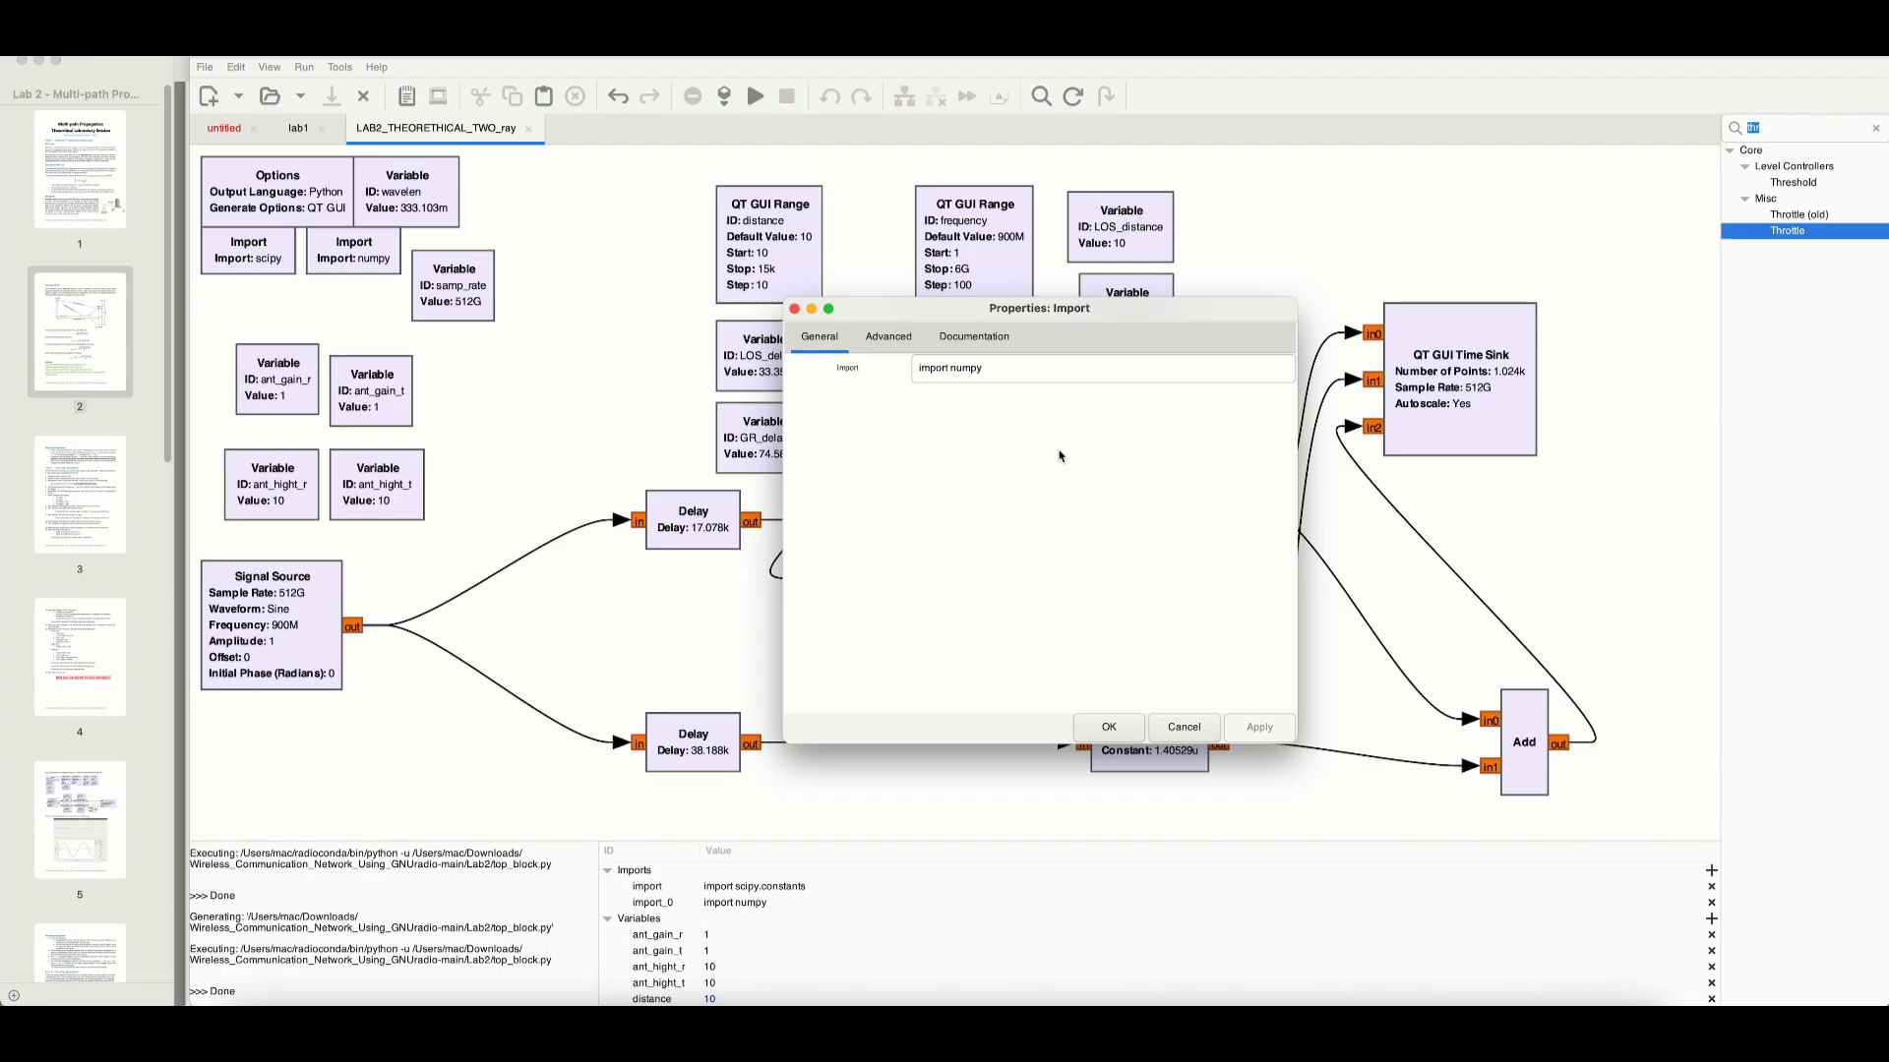
left_click(794, 310)
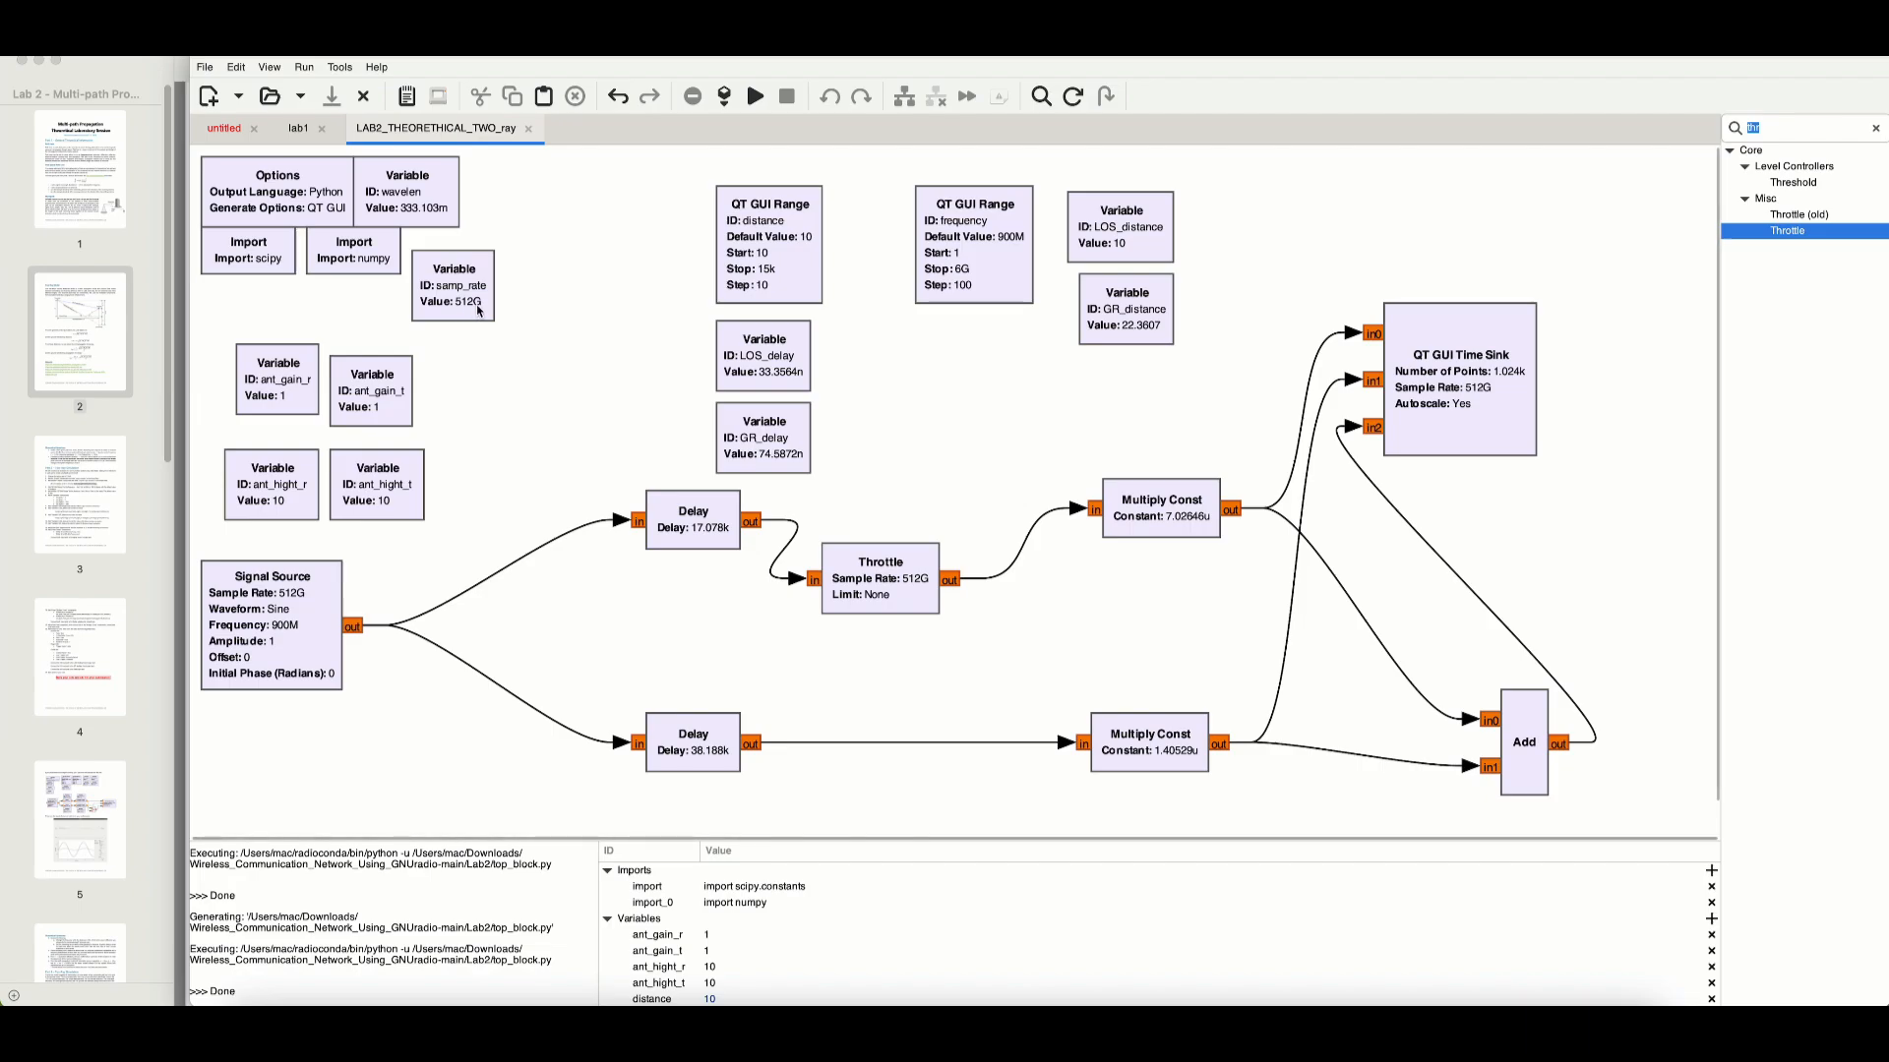
- Move the samp_rate variable block up in line with the Import blocks, and review the wavelen variable's formula
left_click_drag(453, 290, 453, 266)
left_click(528, 262)
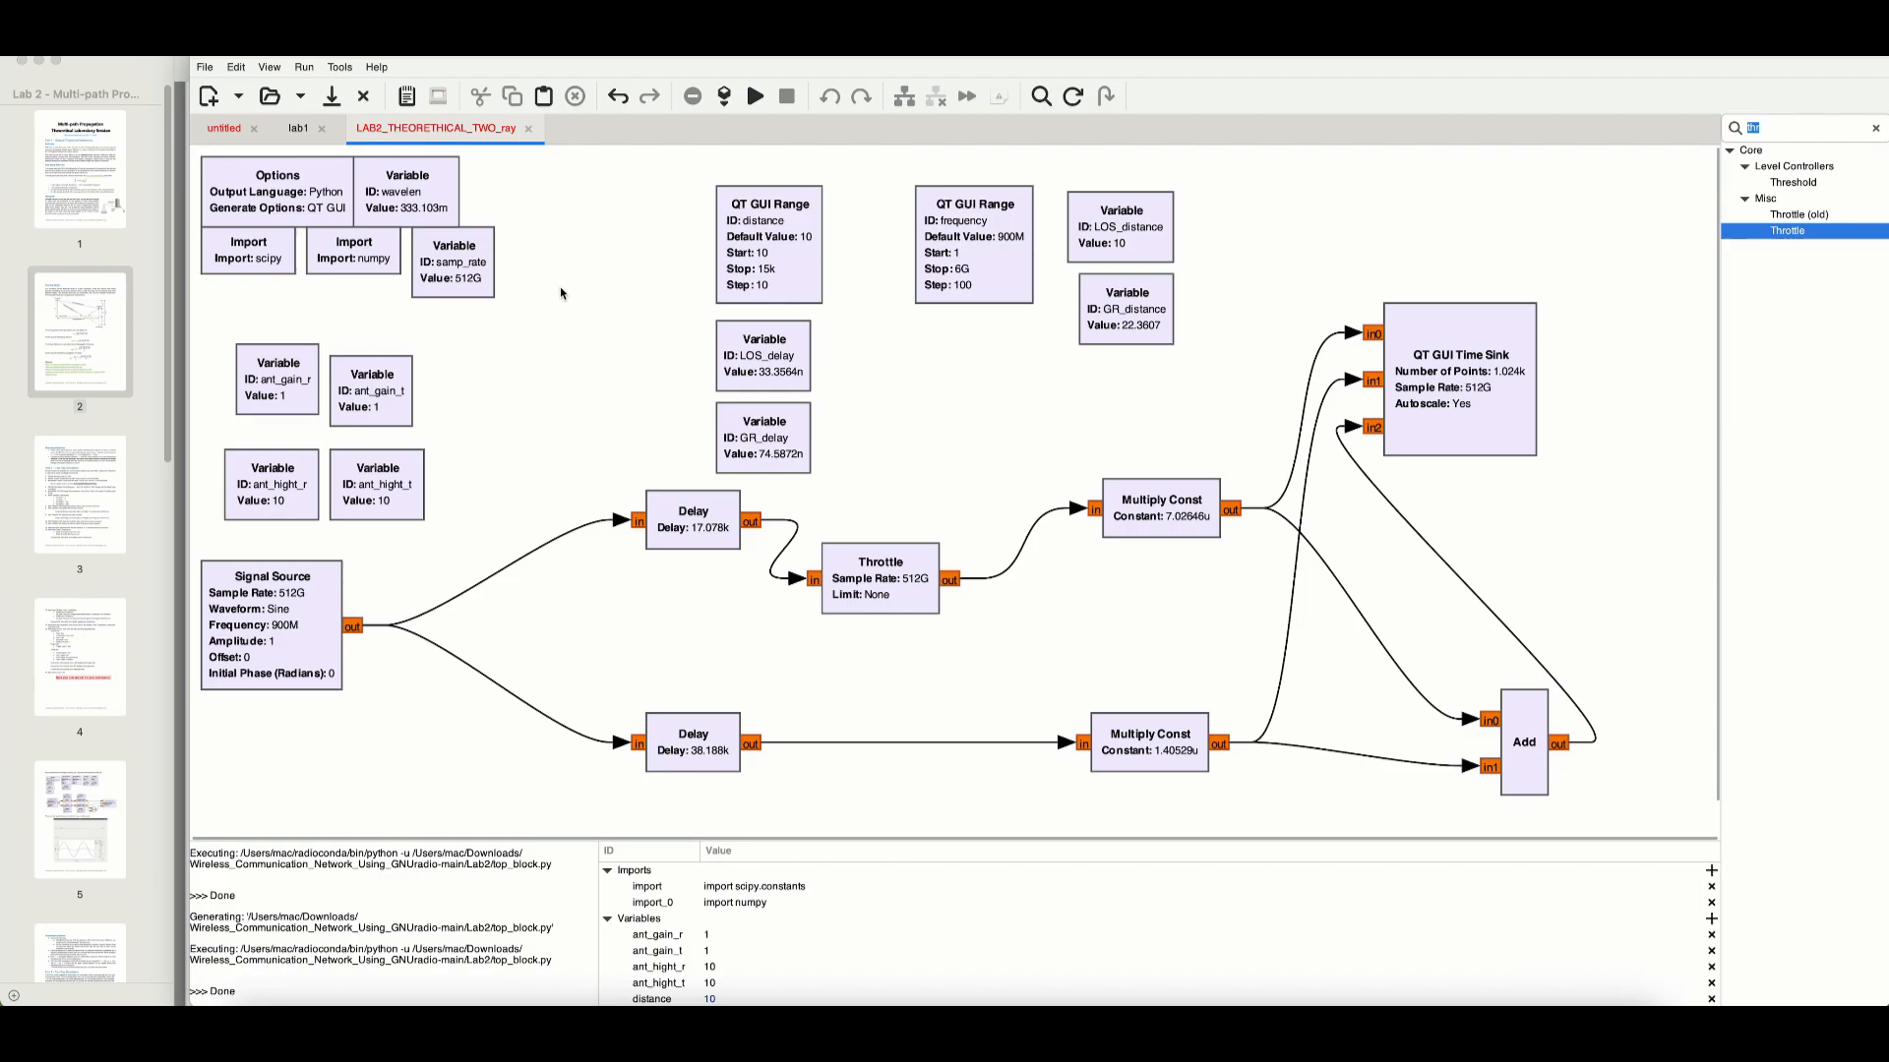
double_click(387, 190)
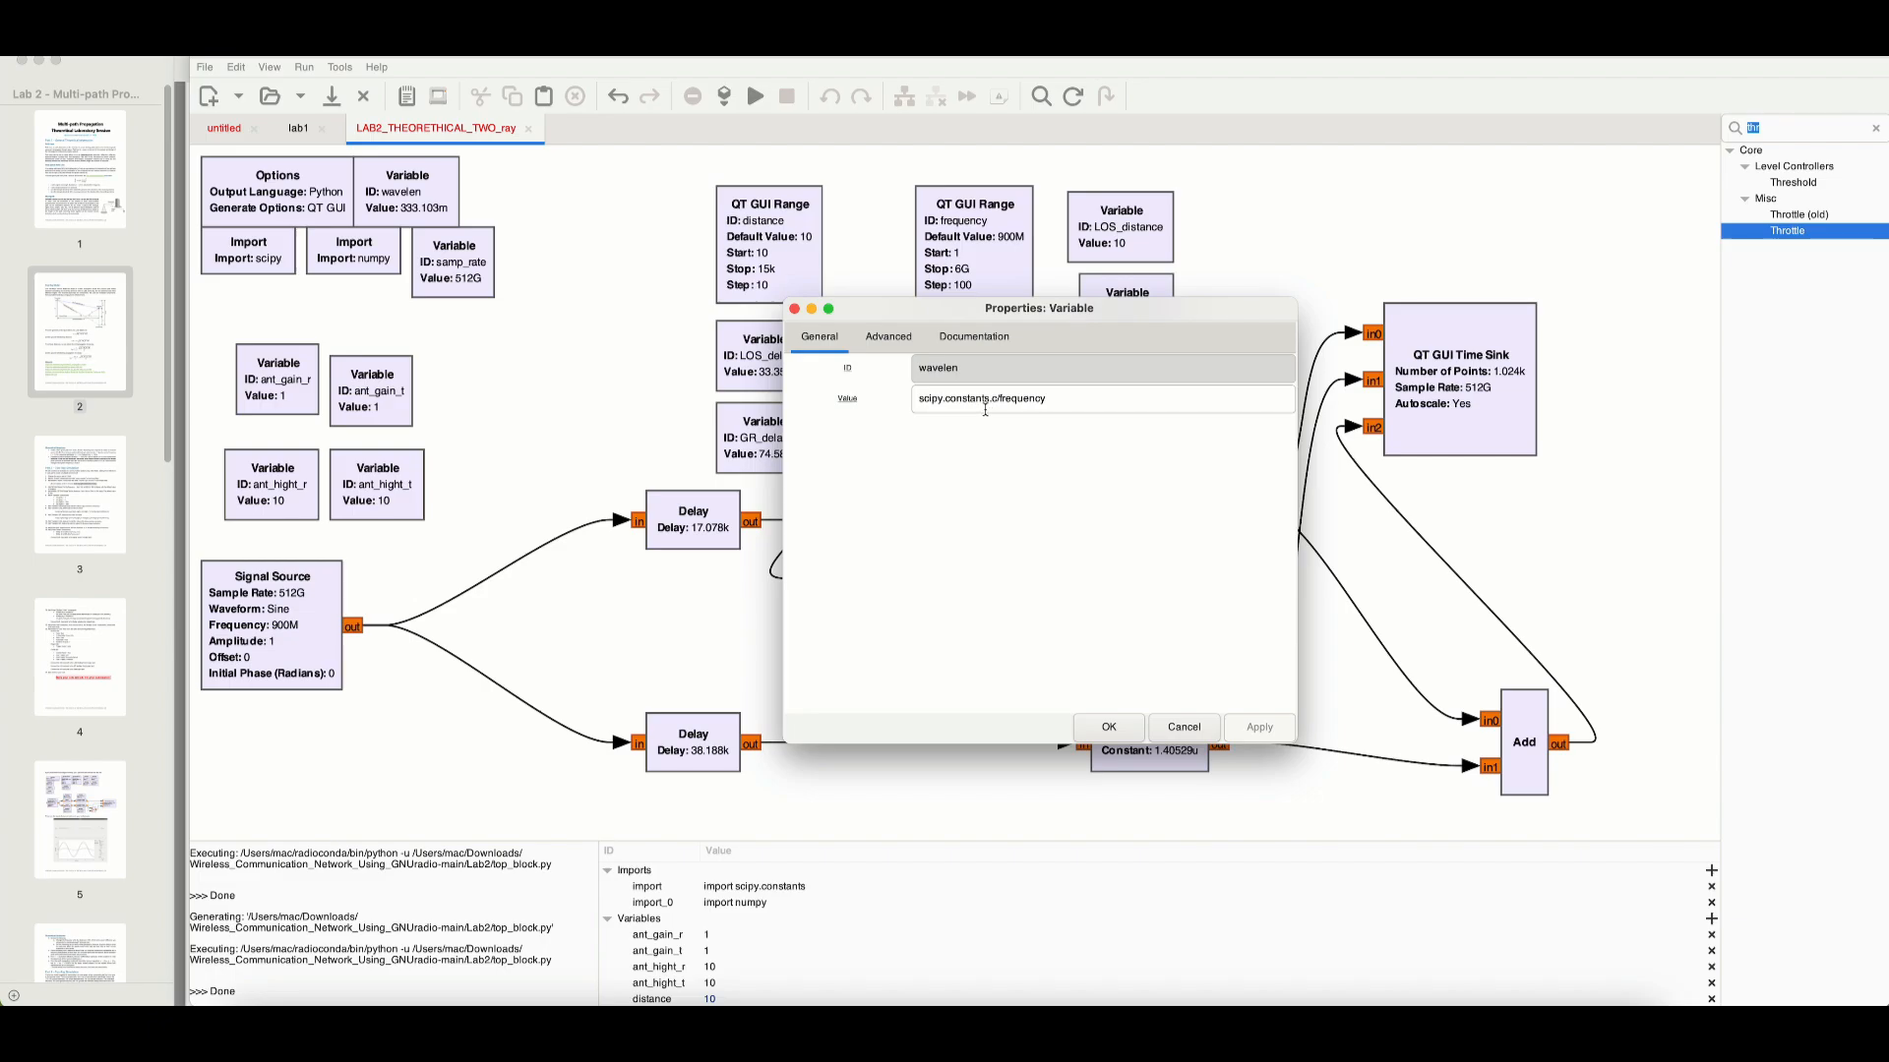
mouse_move(984, 408)
left_click(794, 310)
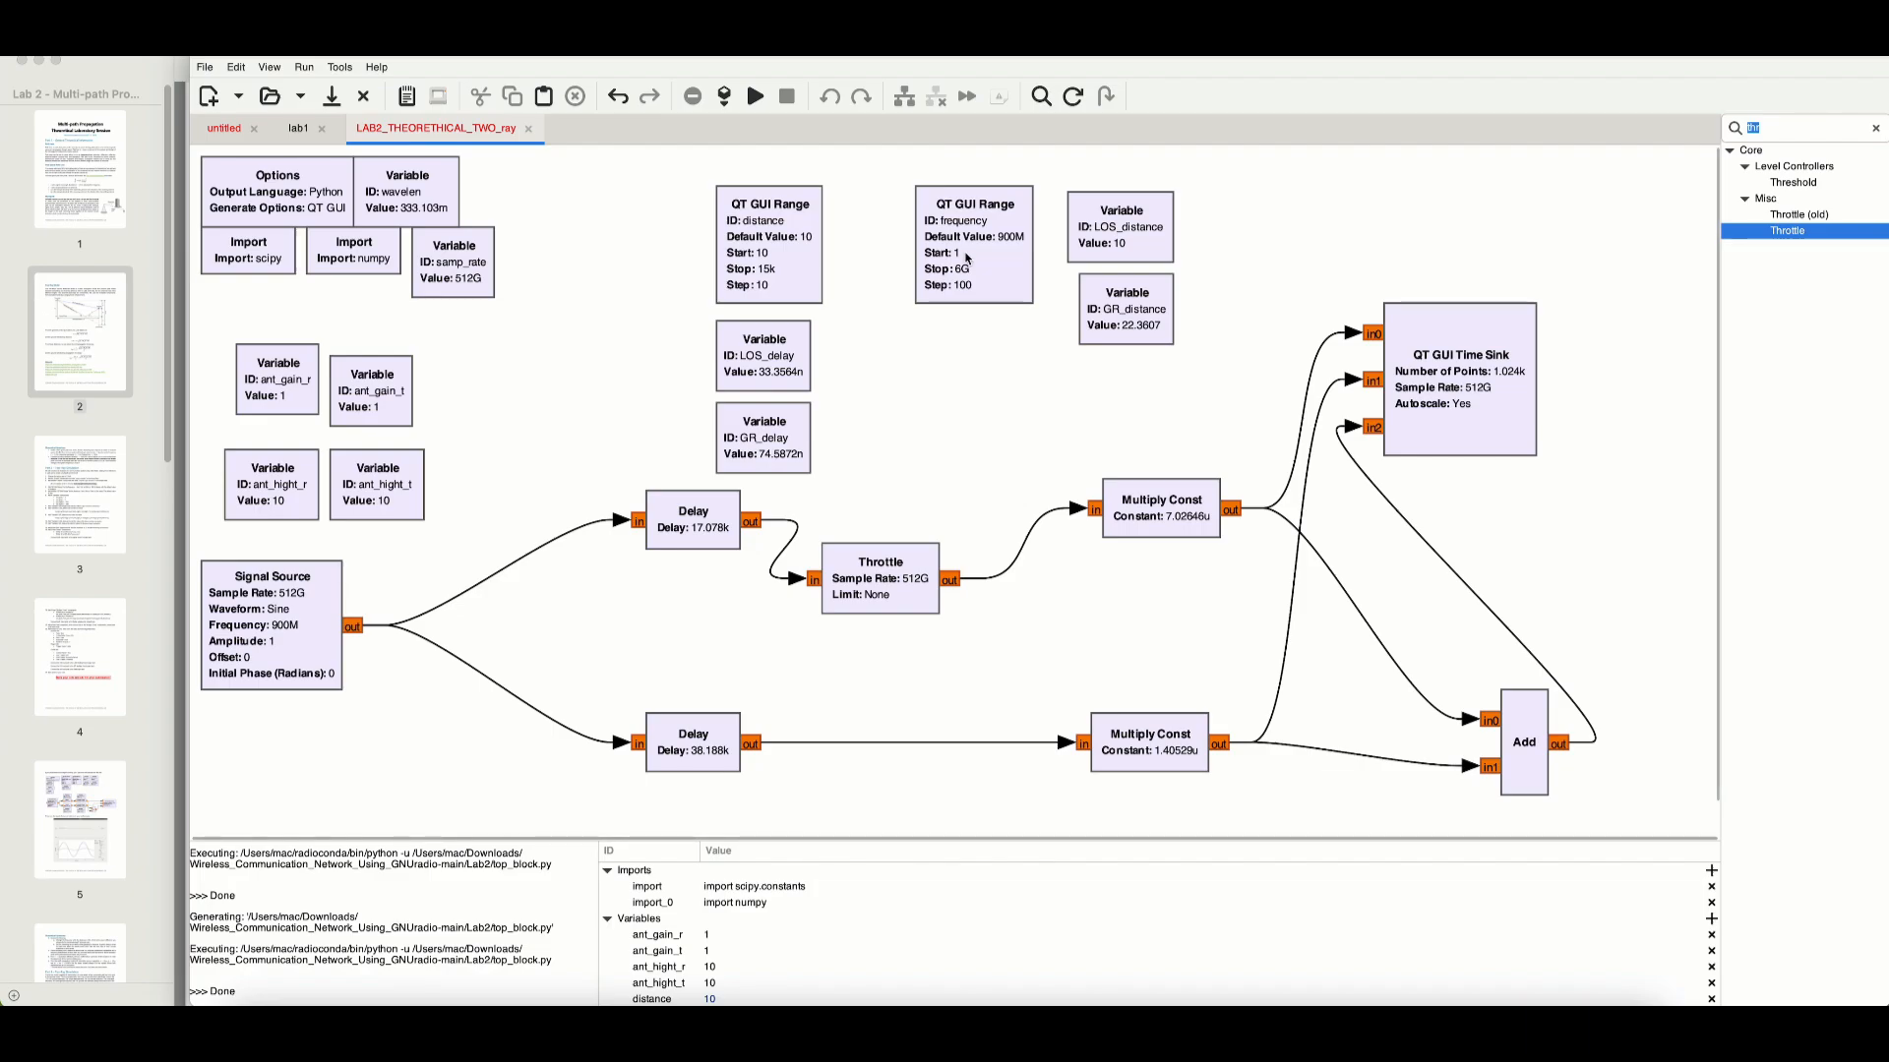
- Move the frequency QT GUI Range block beside the wavelen variable and review its range properties
left_click_drag(966, 258, 561, 214)
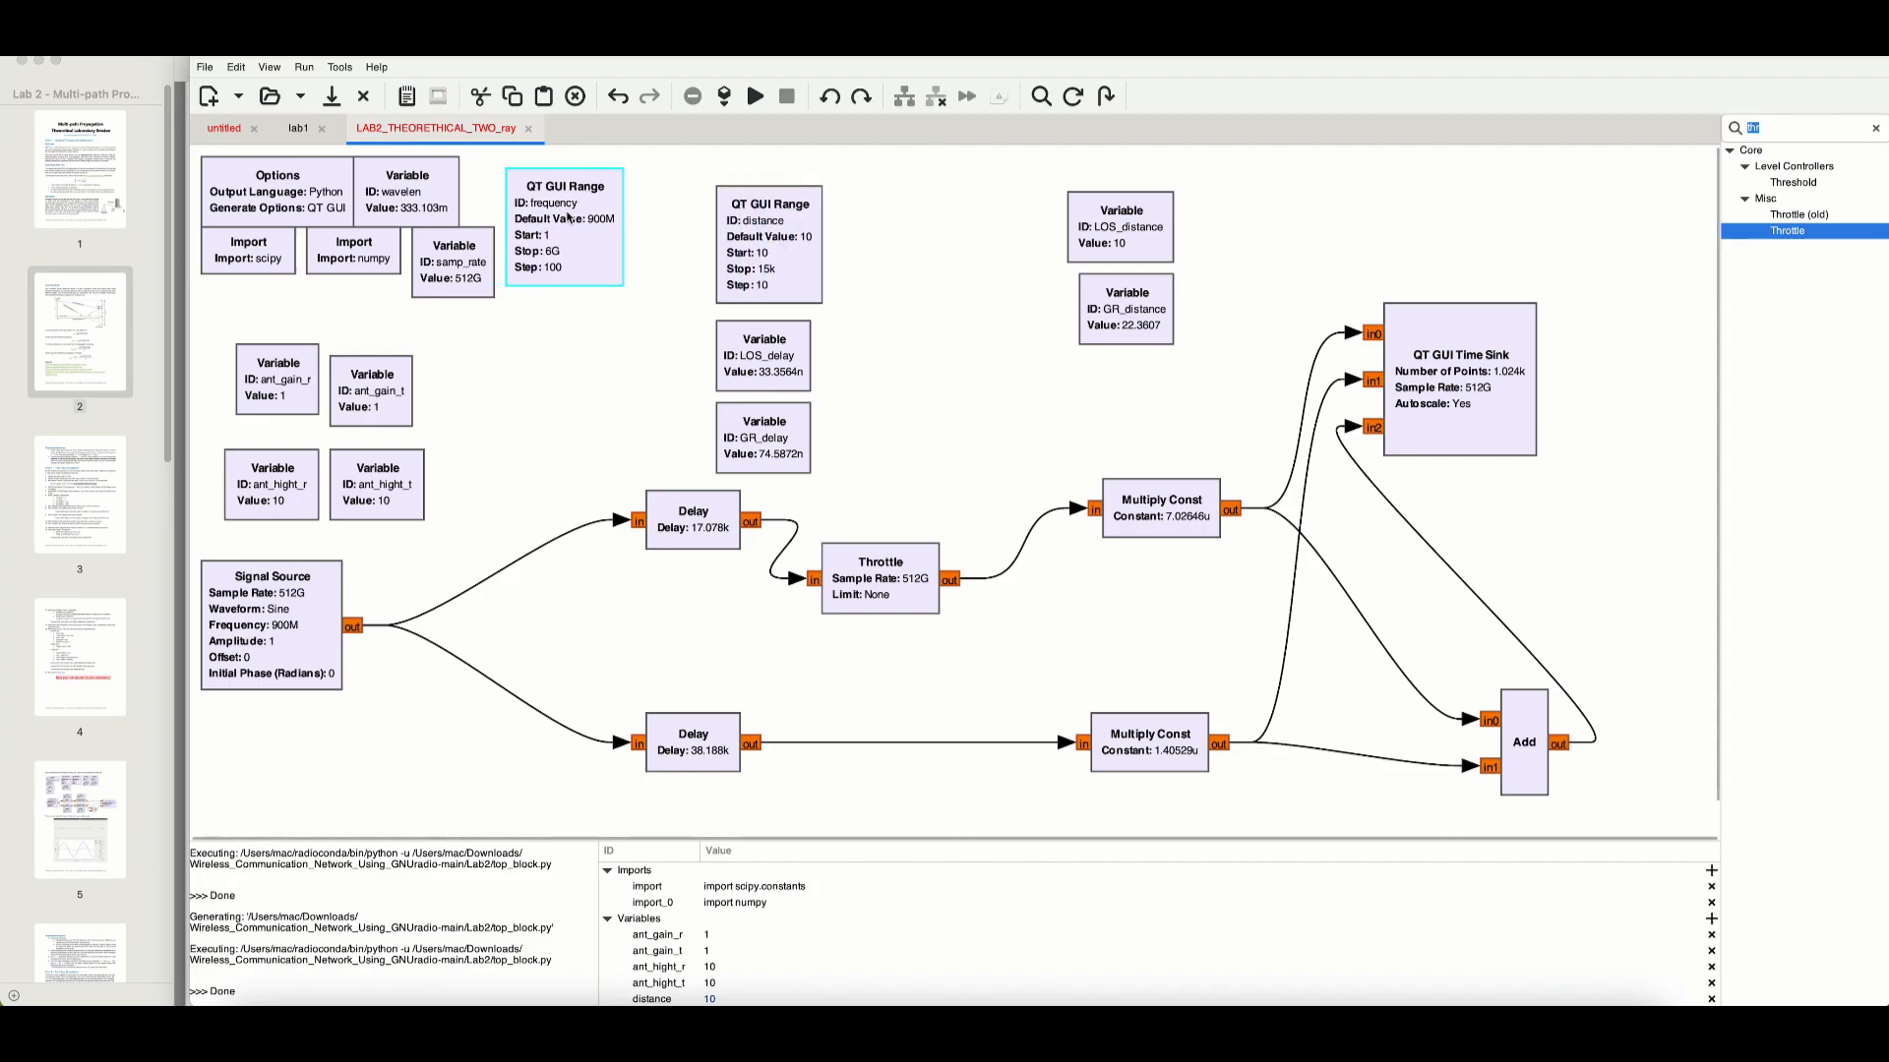
double_click(568, 217)
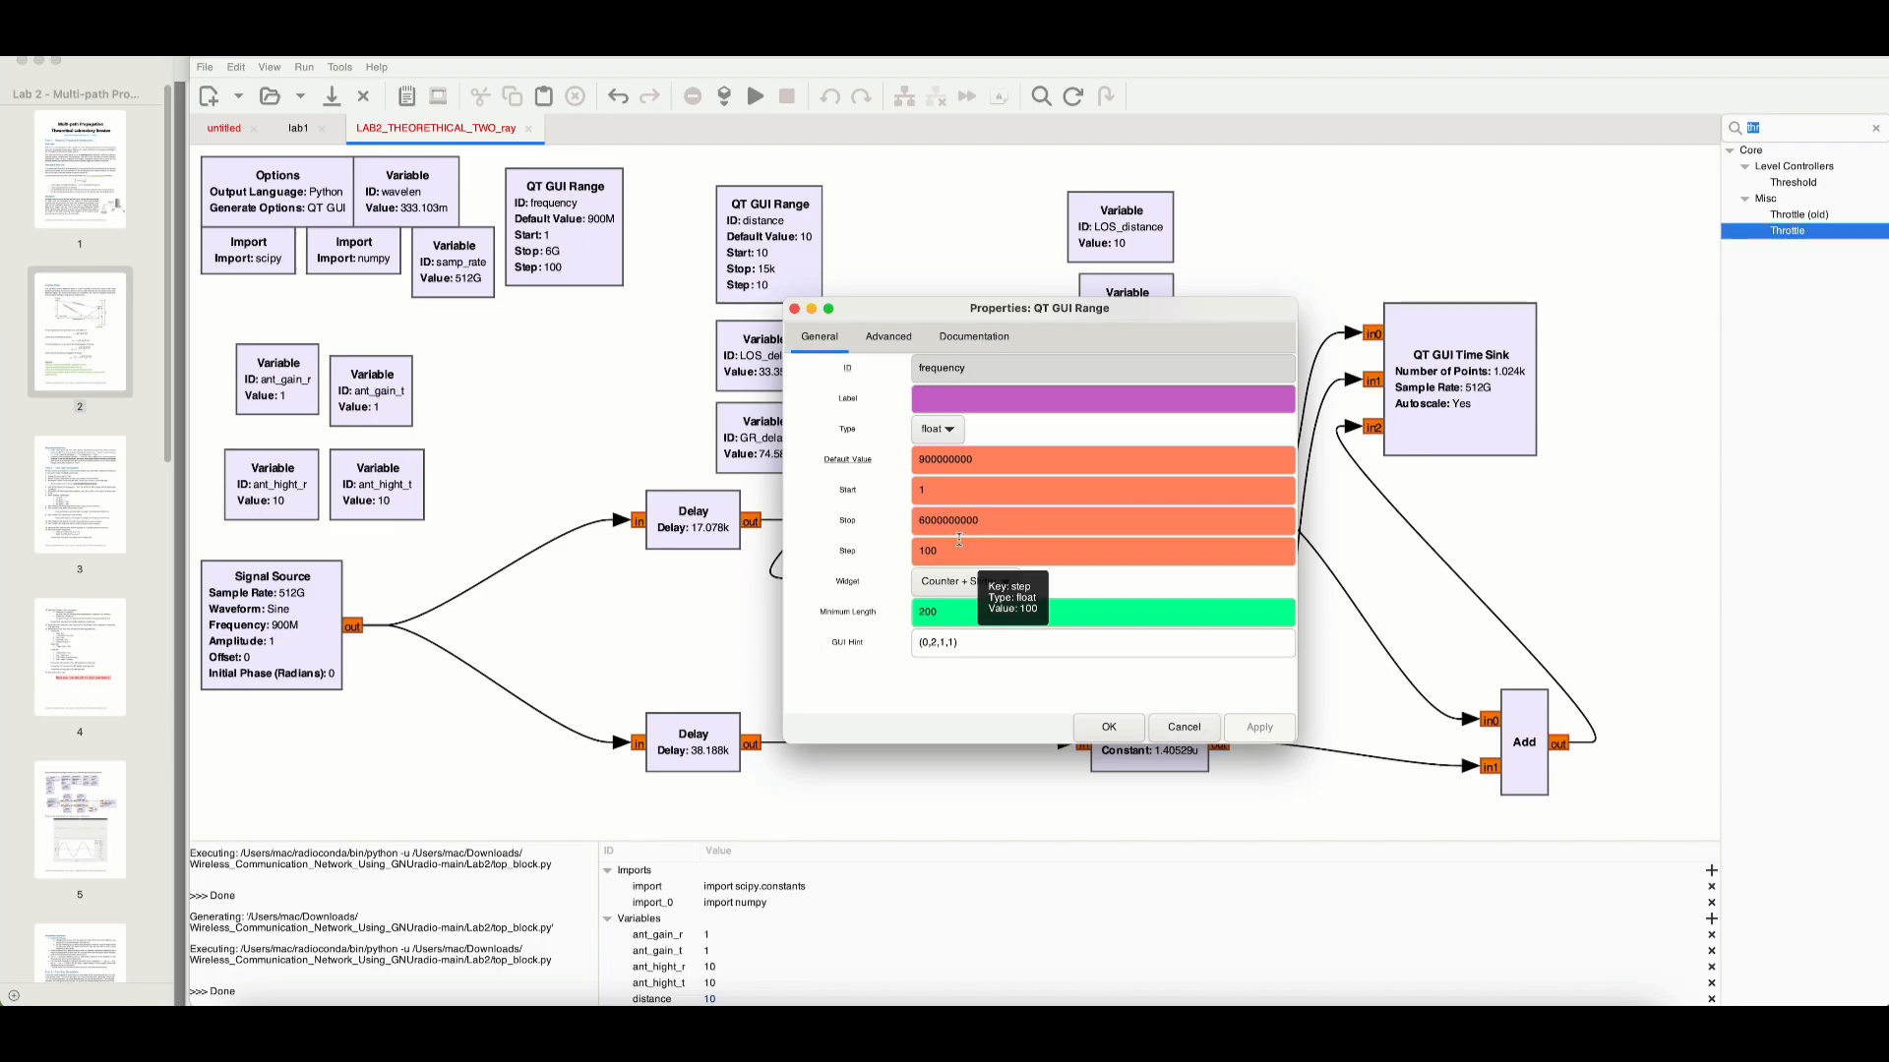
left_click(794, 309)
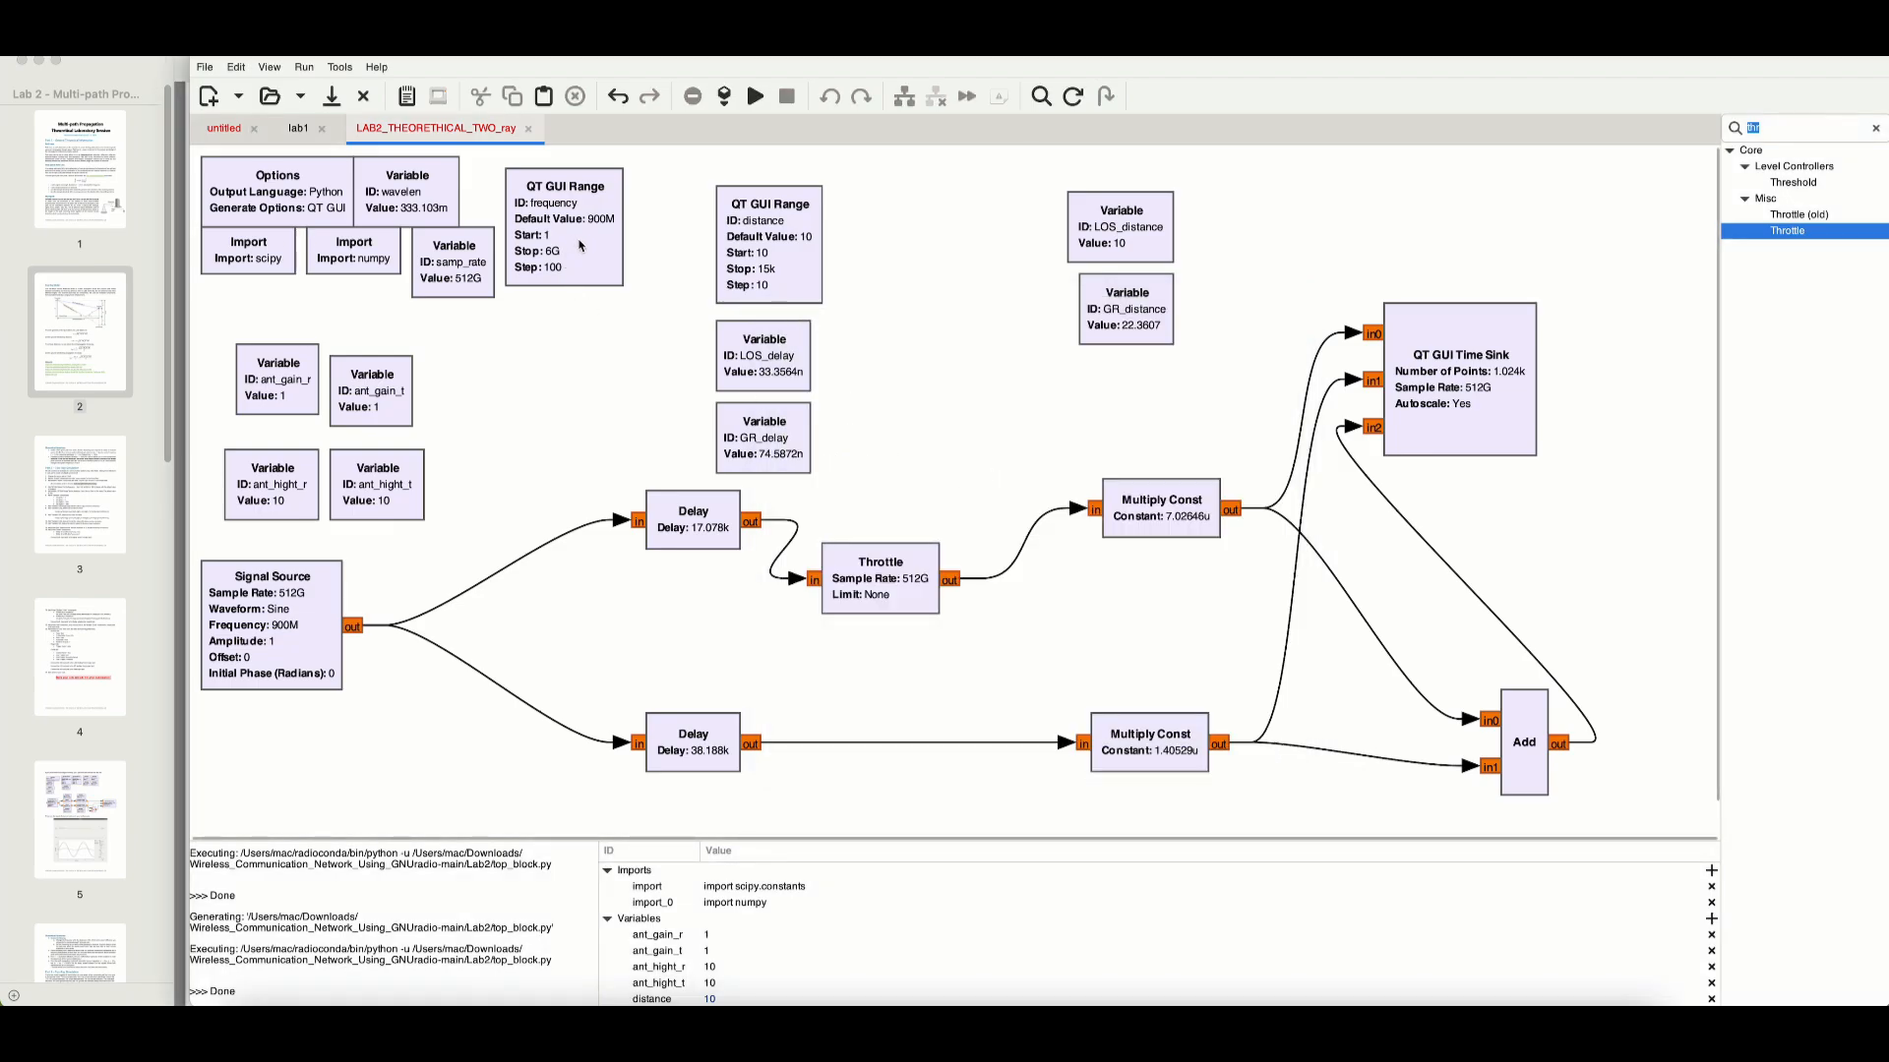
- Review the Signal Source block's sample rate, waveform and frequency properties
double_click(274, 601)
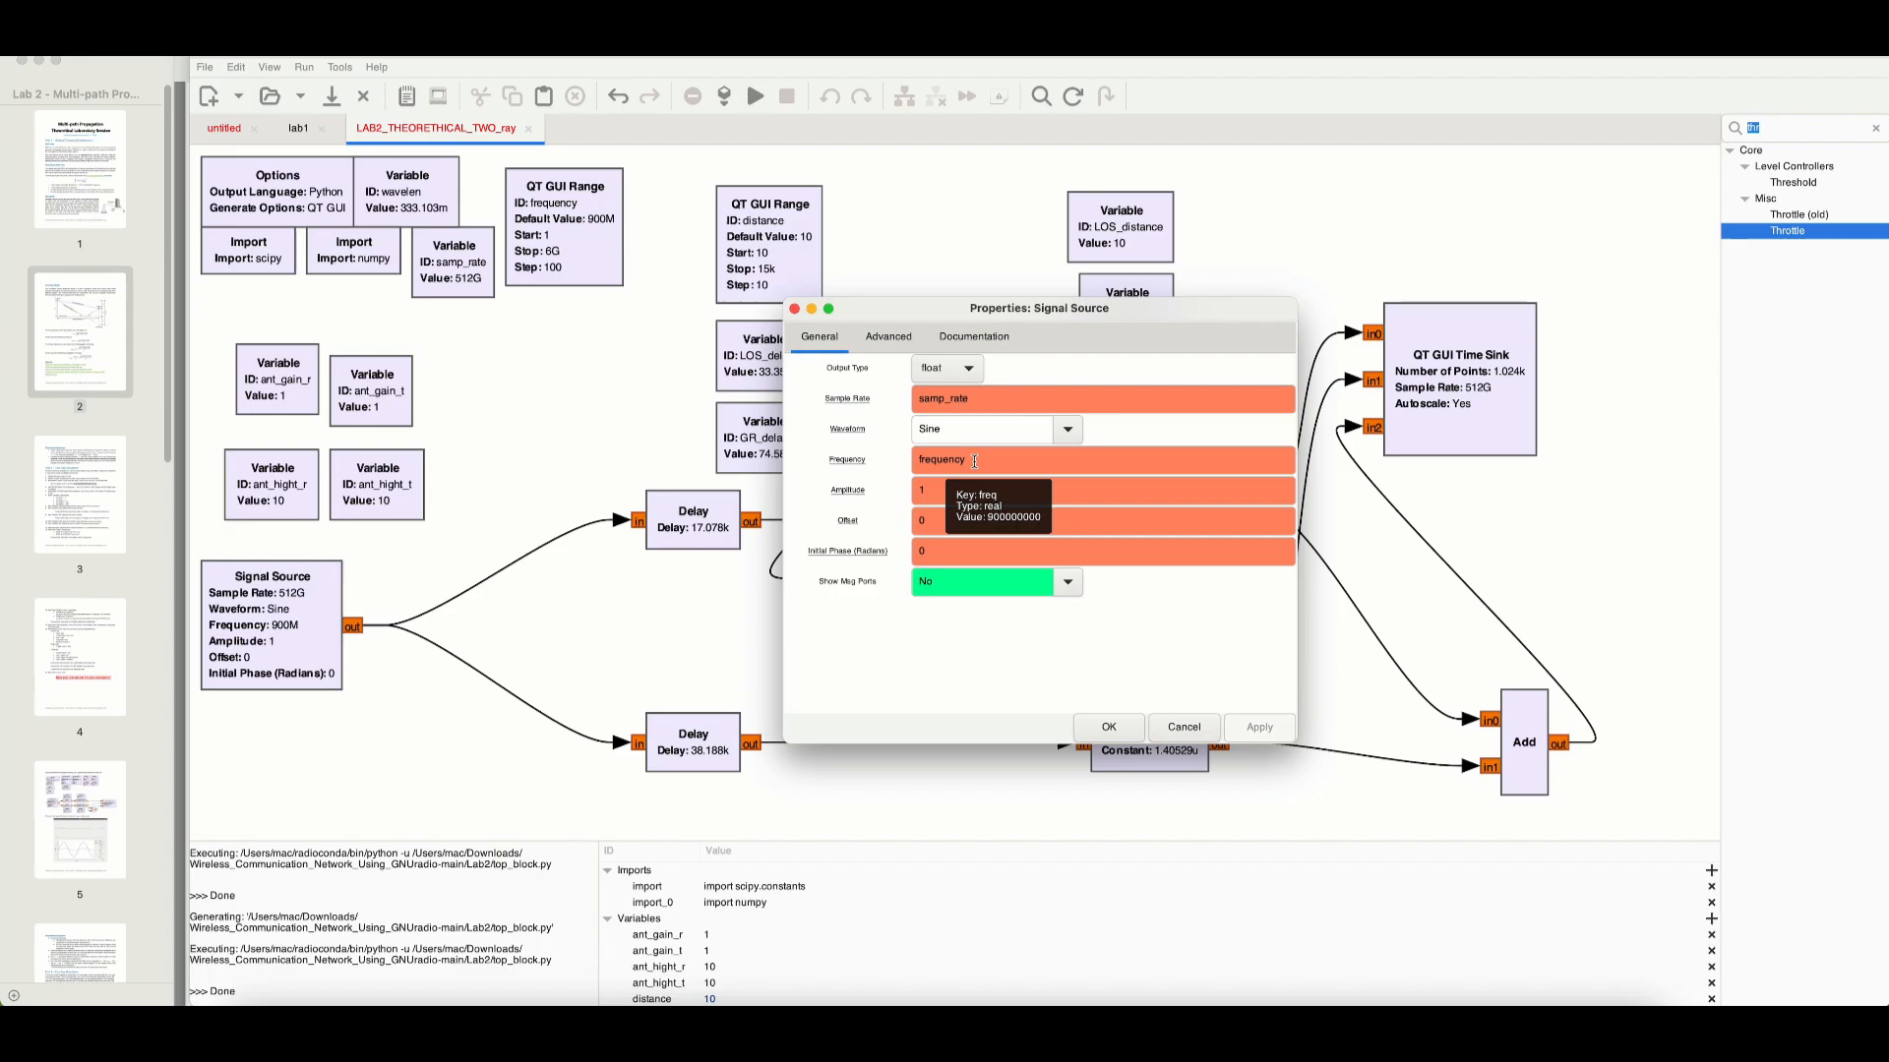
left_click(795, 311)
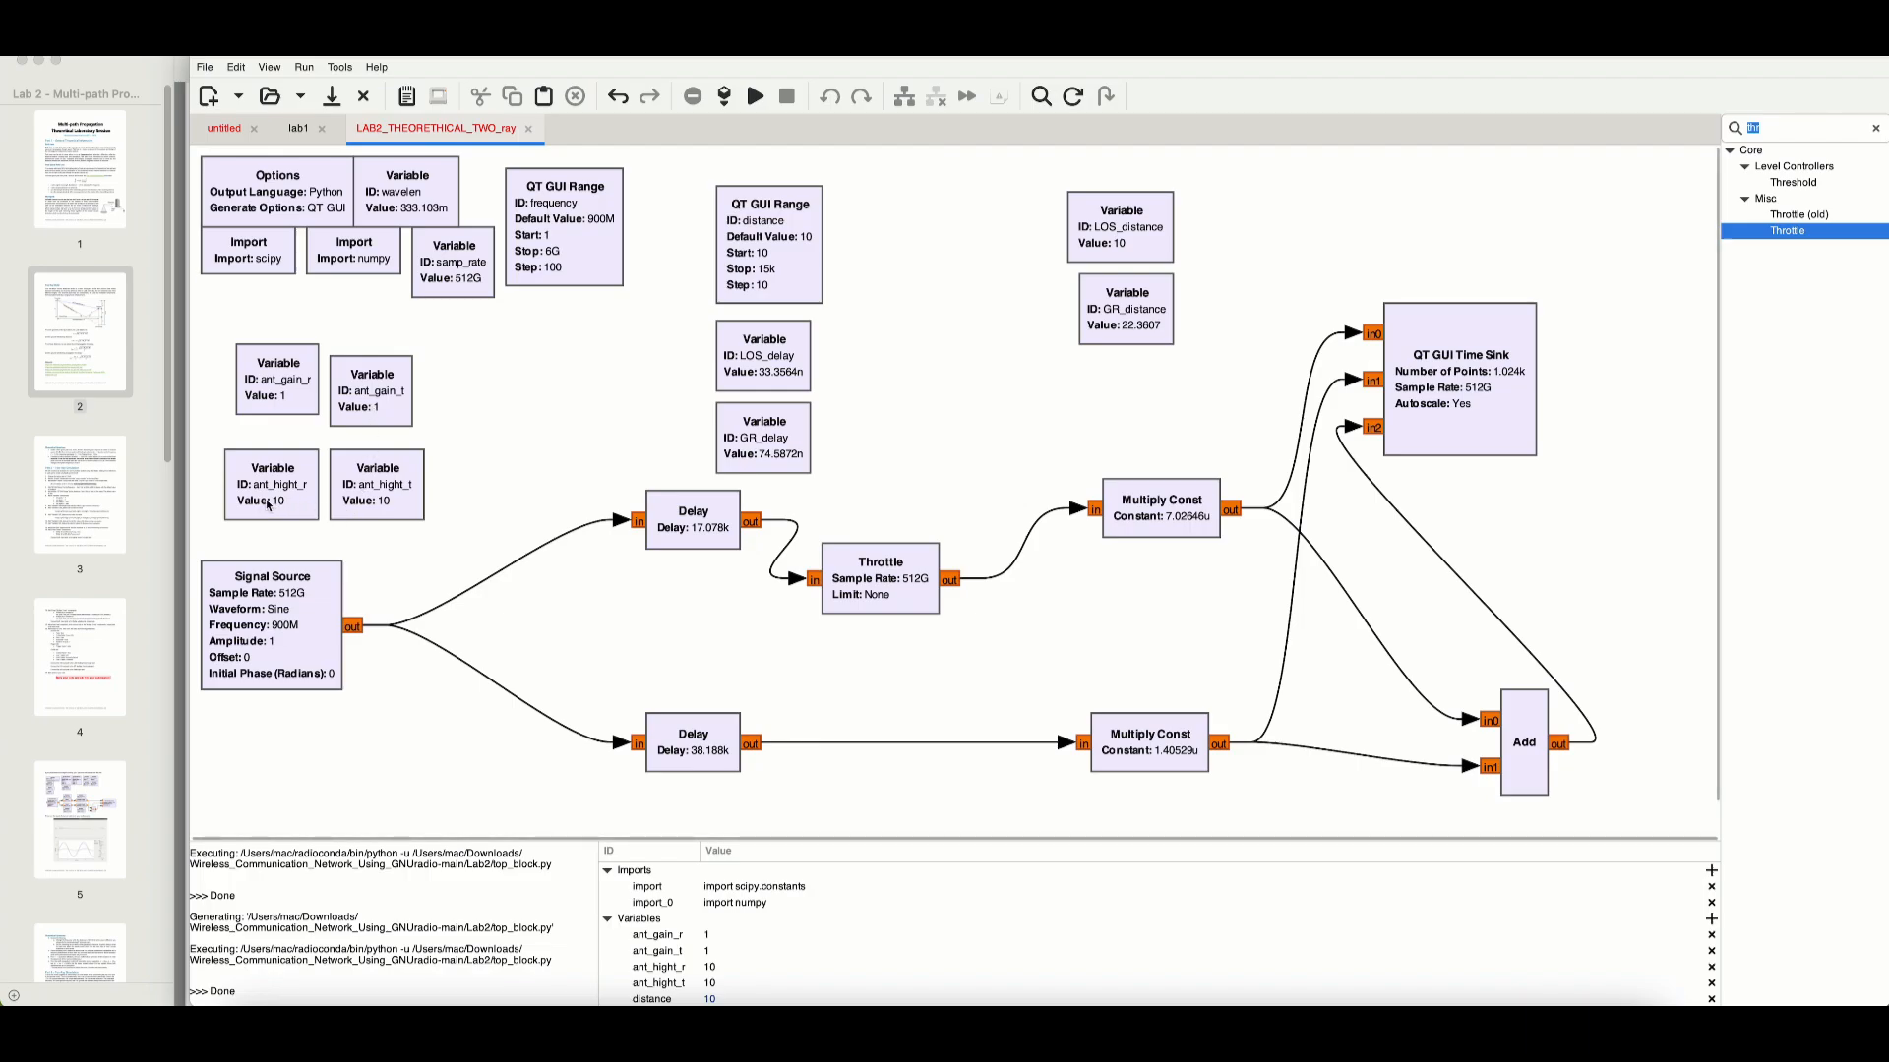
- Consult the Two Ray Model diagram and distance equations in the lab PDF, then return to the flowgraph
key("super+Tab")
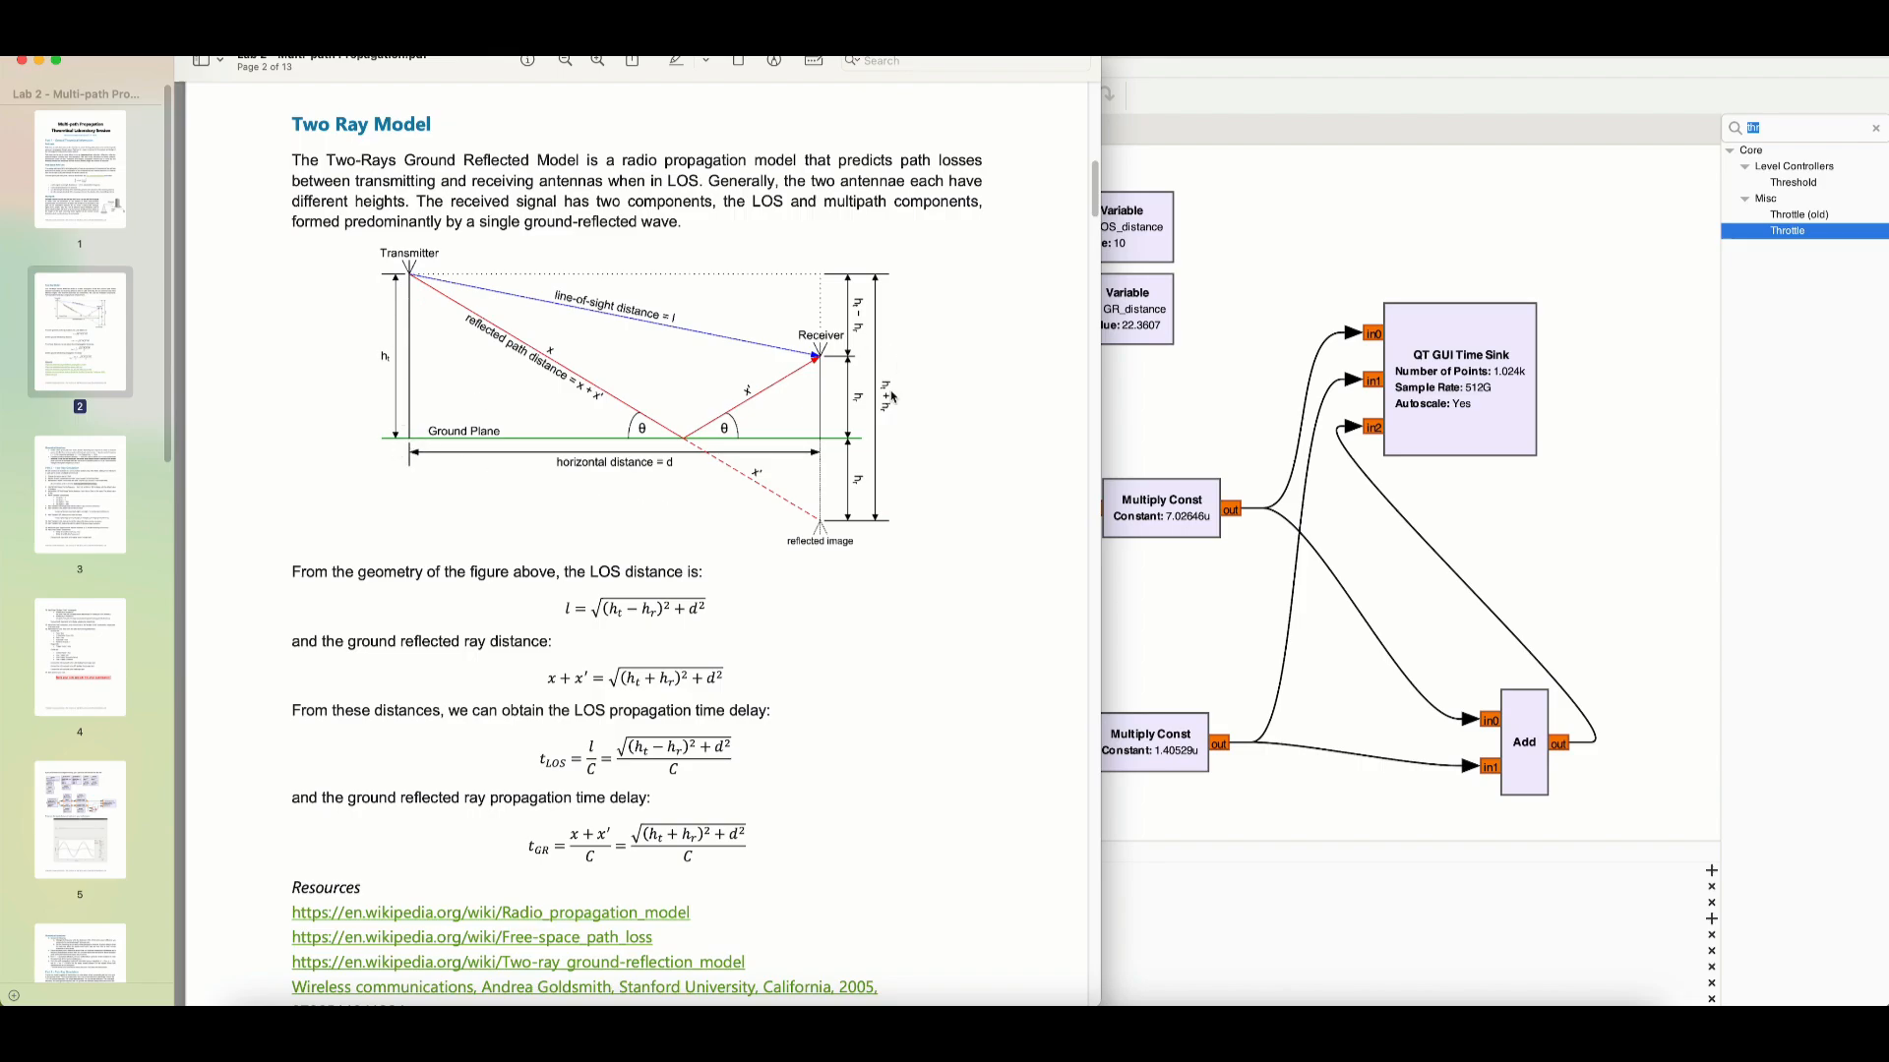
key("super+Tab")
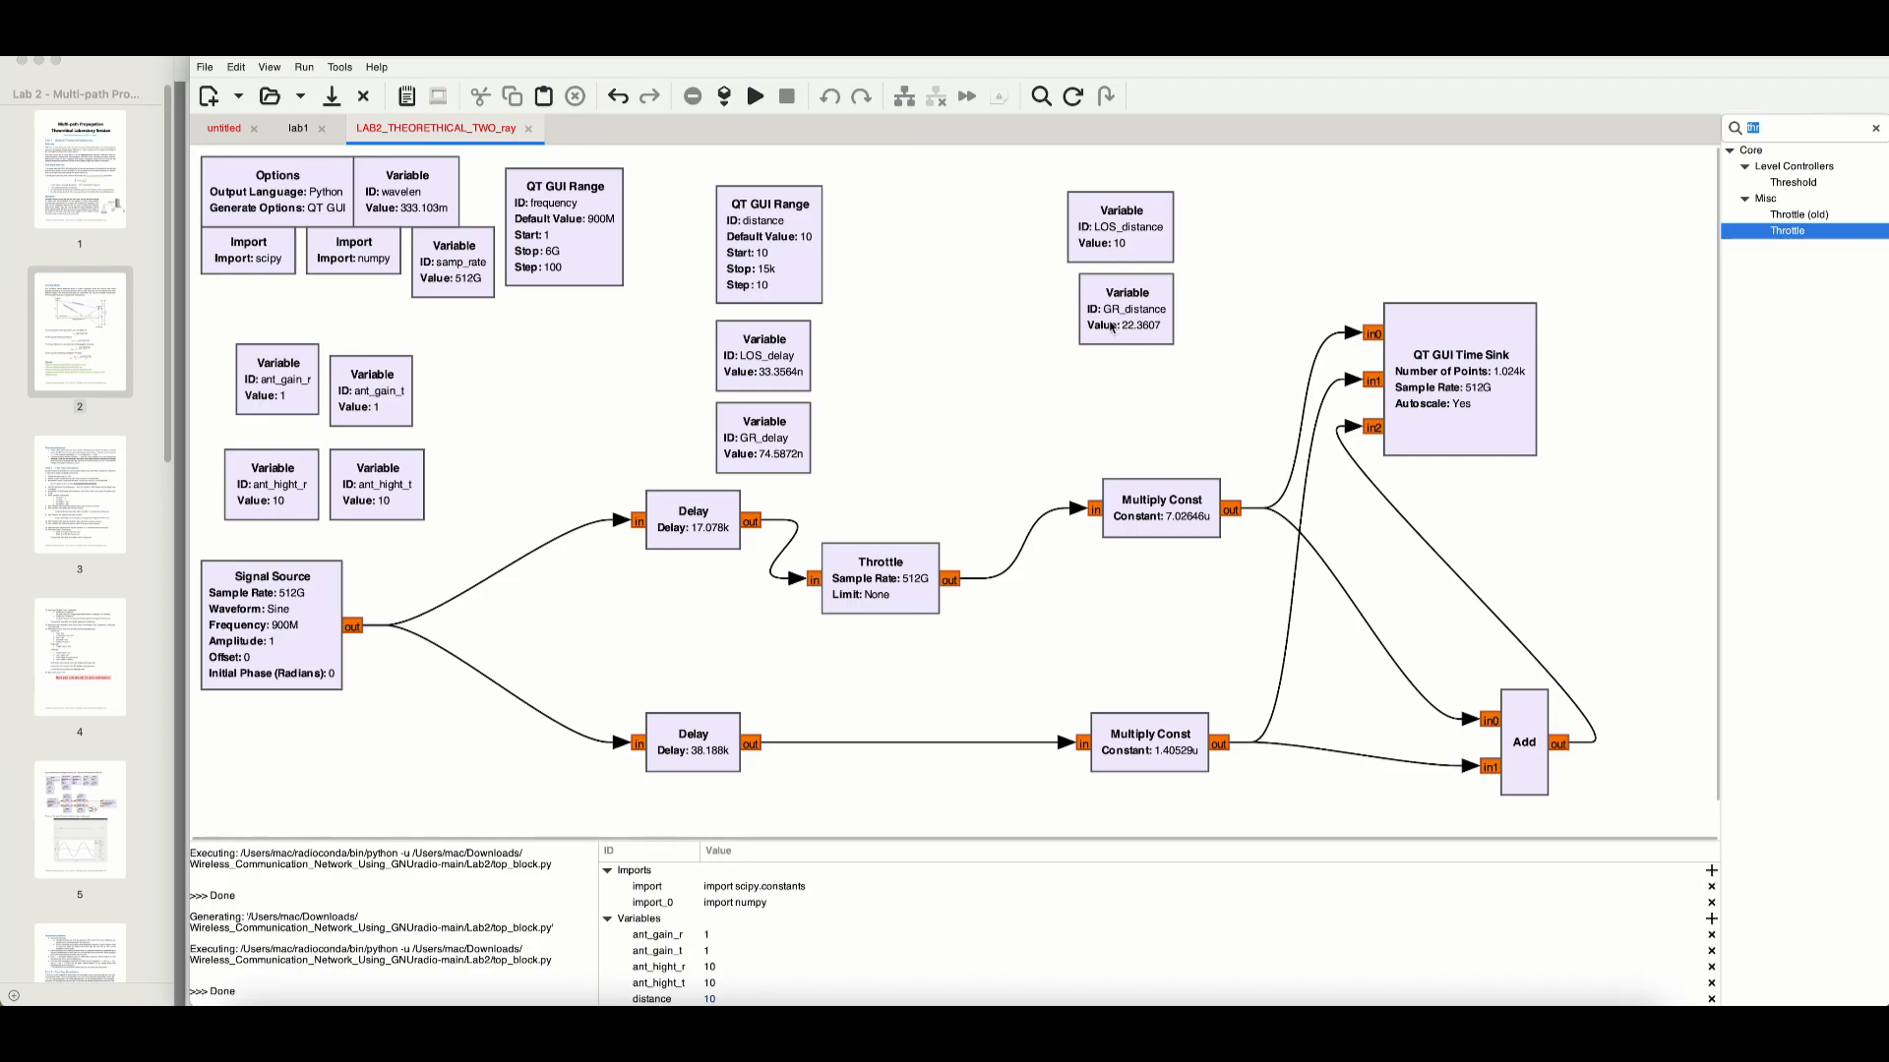
key("super+Tab")
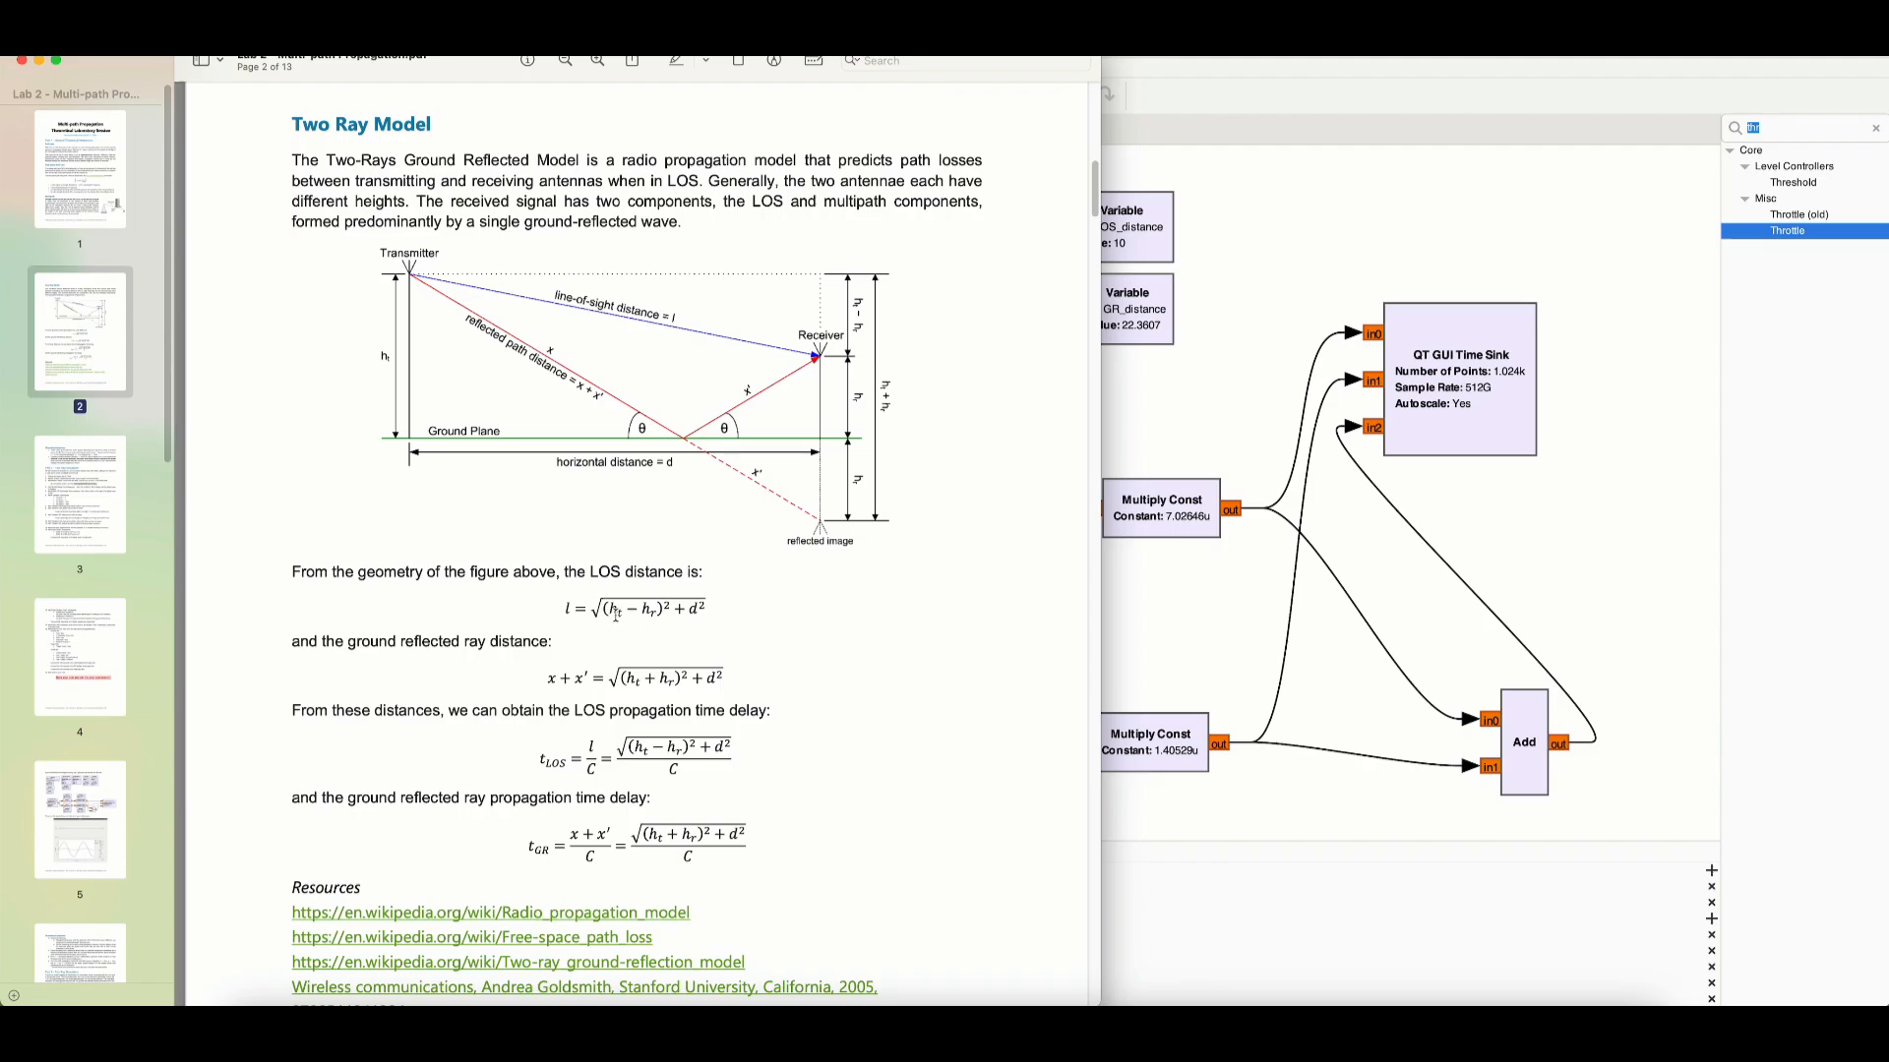
key("super+Tab")
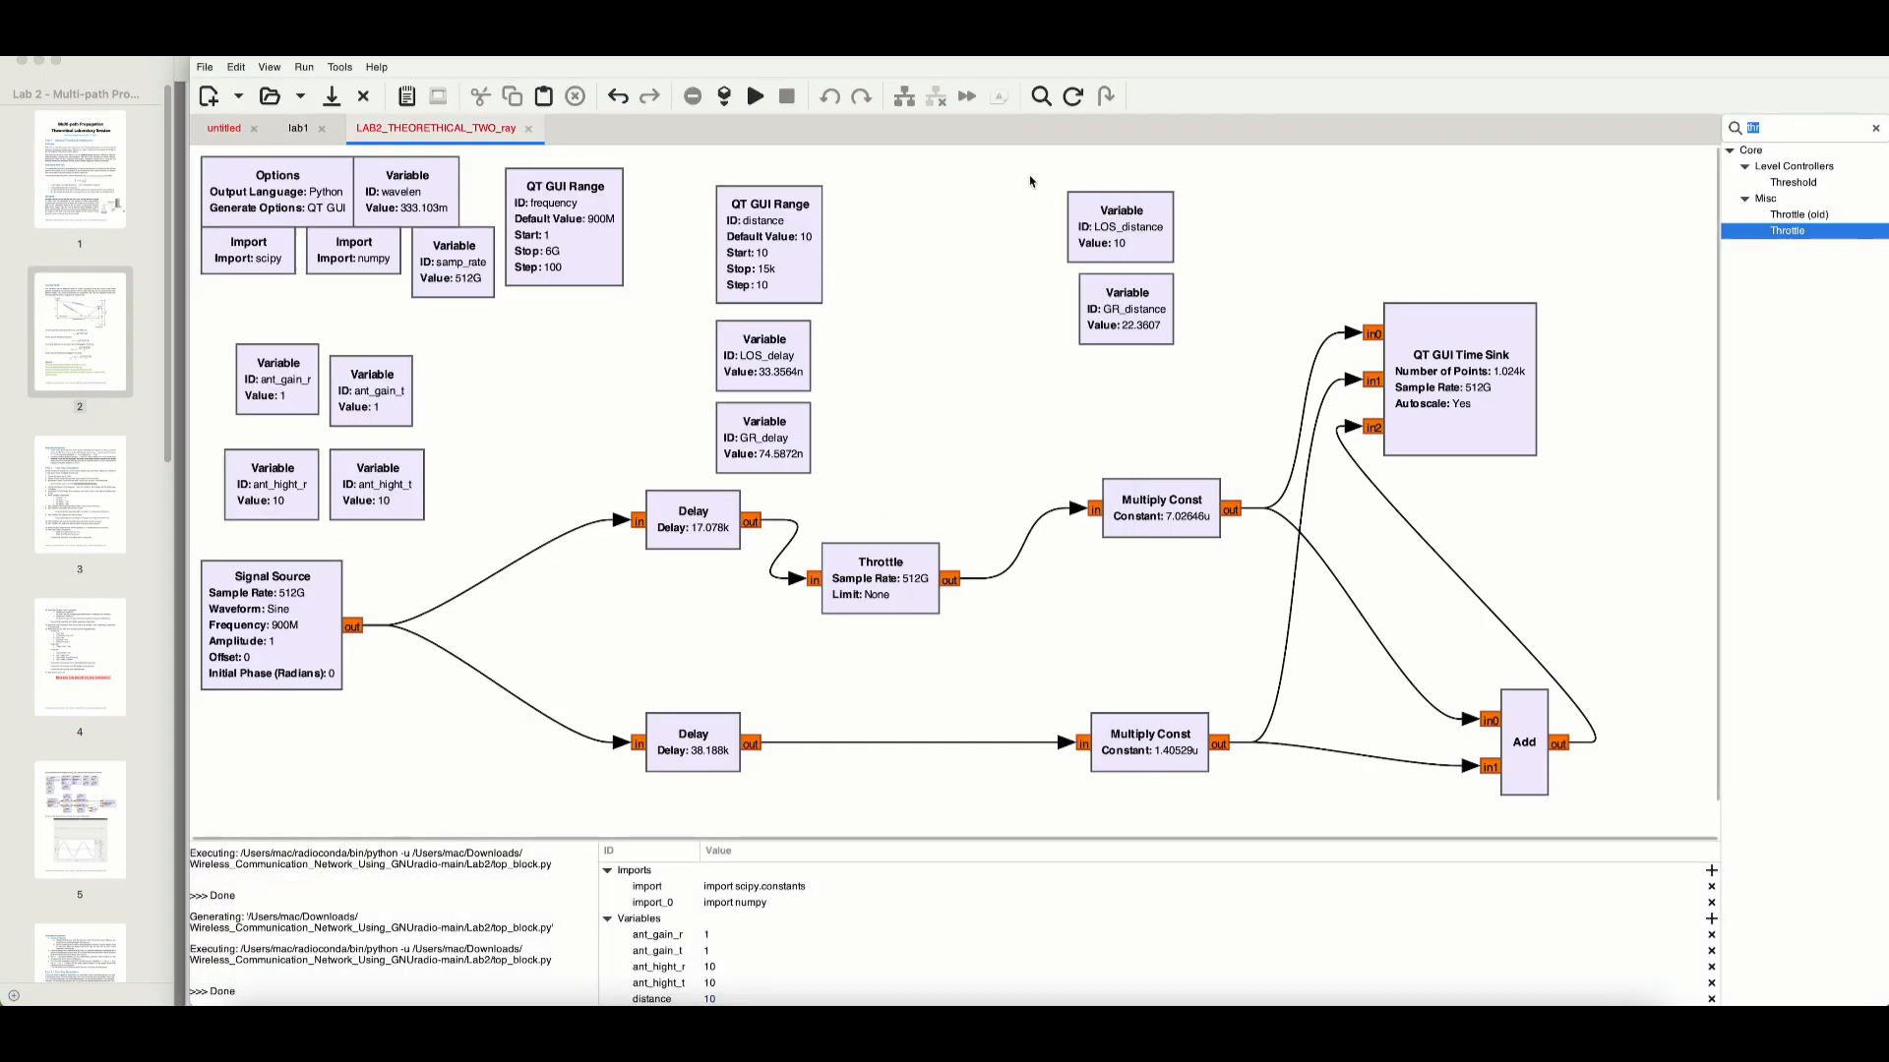
- Compare the LOS_distance variable's formula with the line-of-sight distance equation in the lab PDF
double_click(1103, 235)
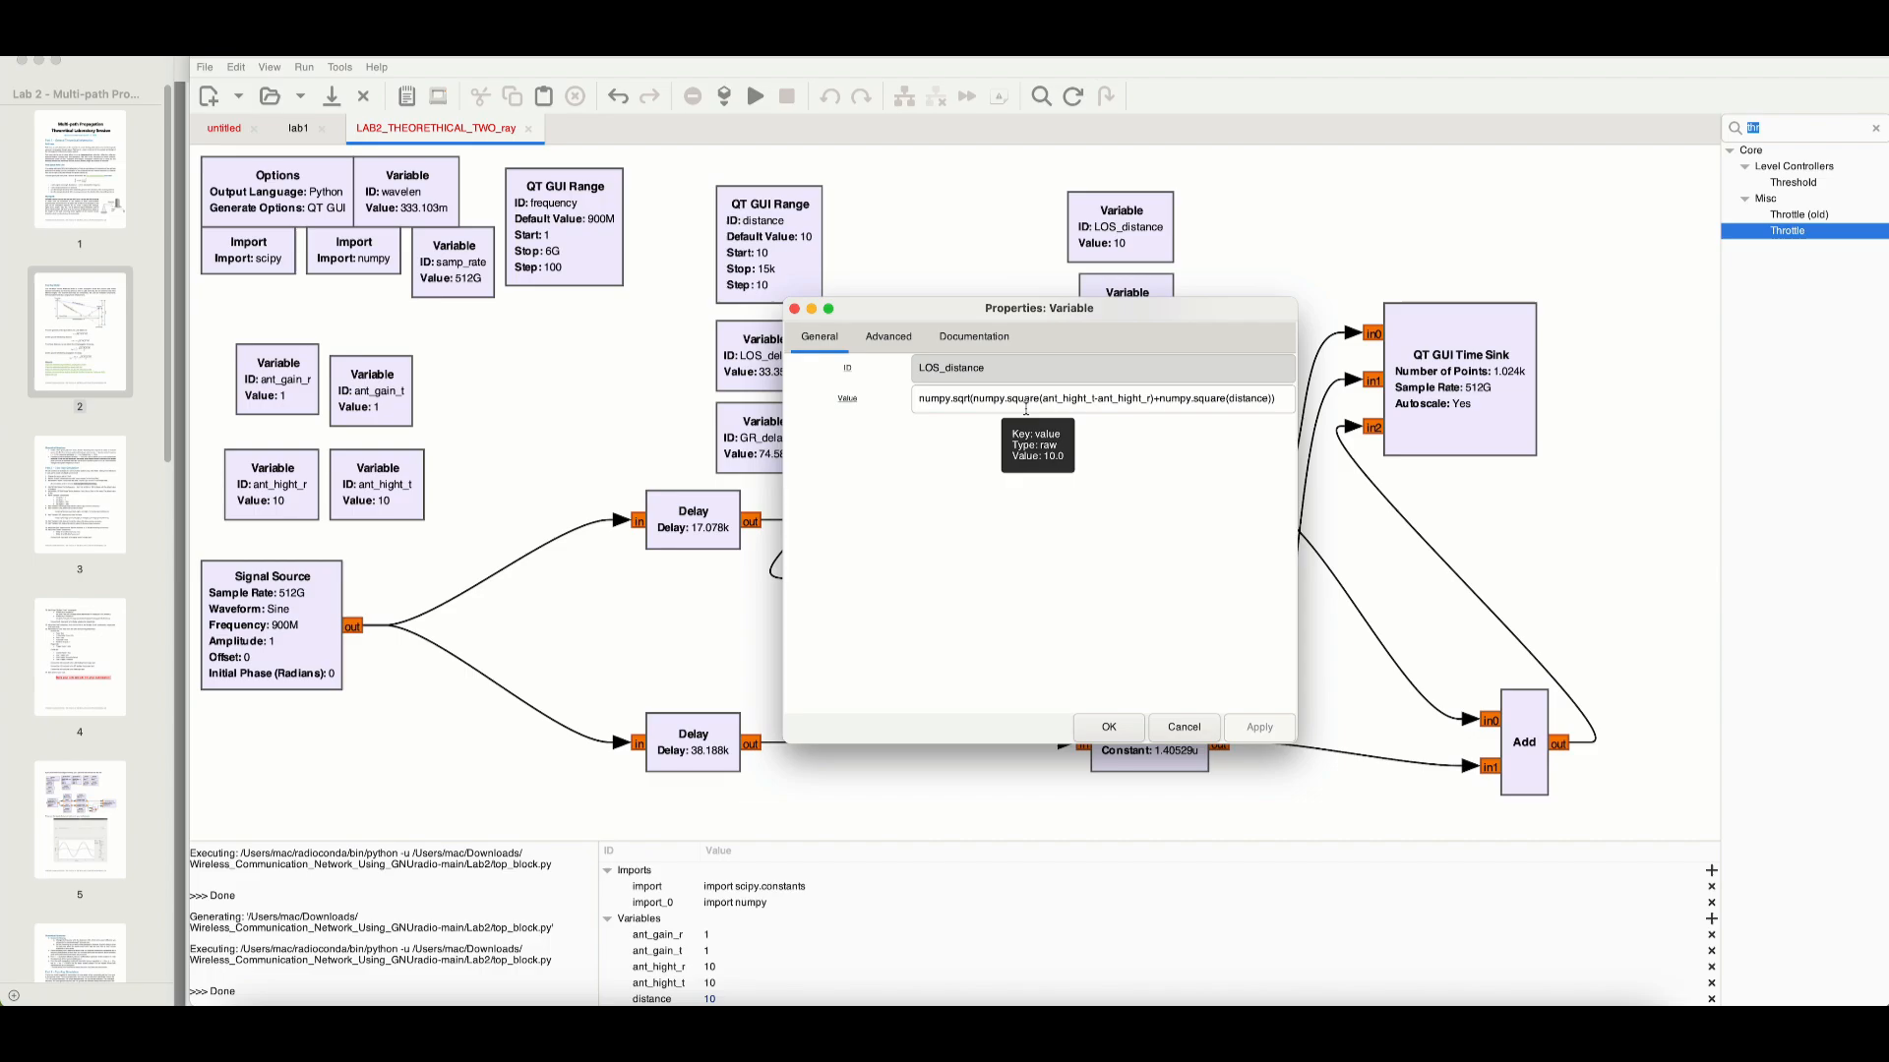
key("super+Tab")
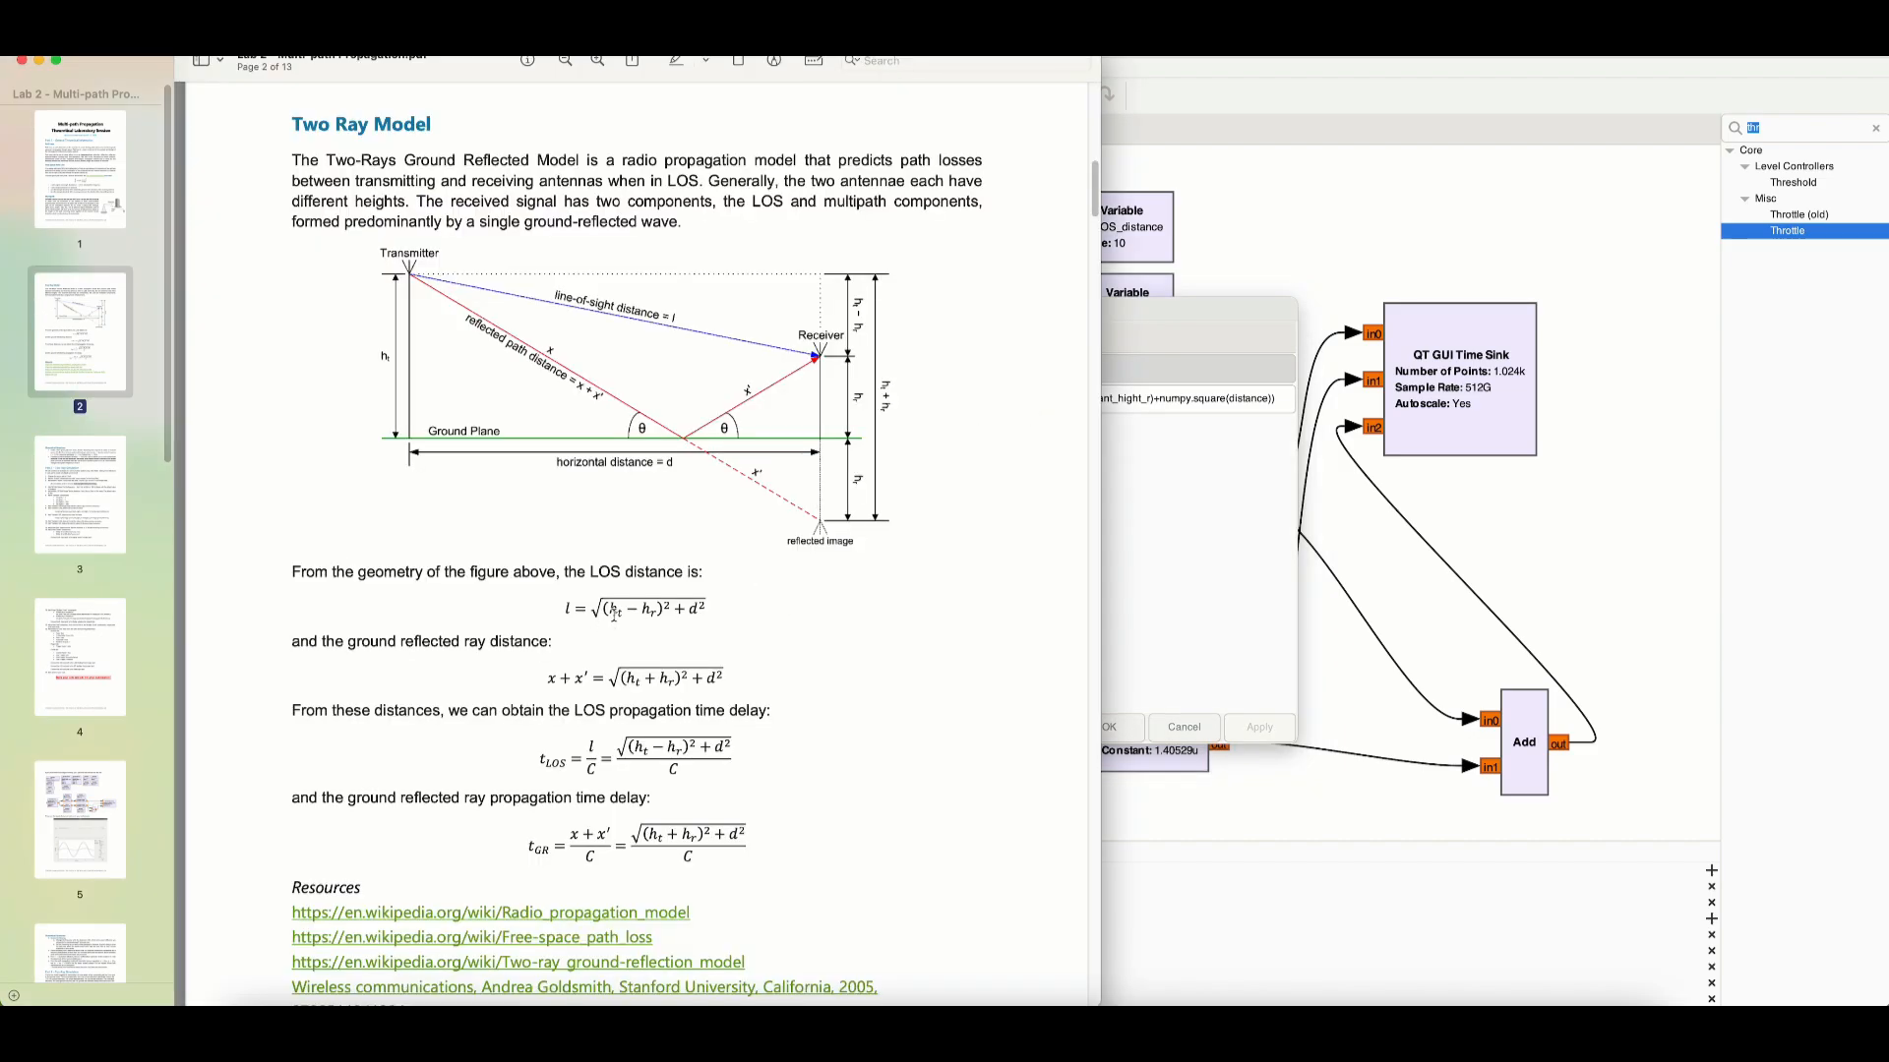
key("super+Tab")
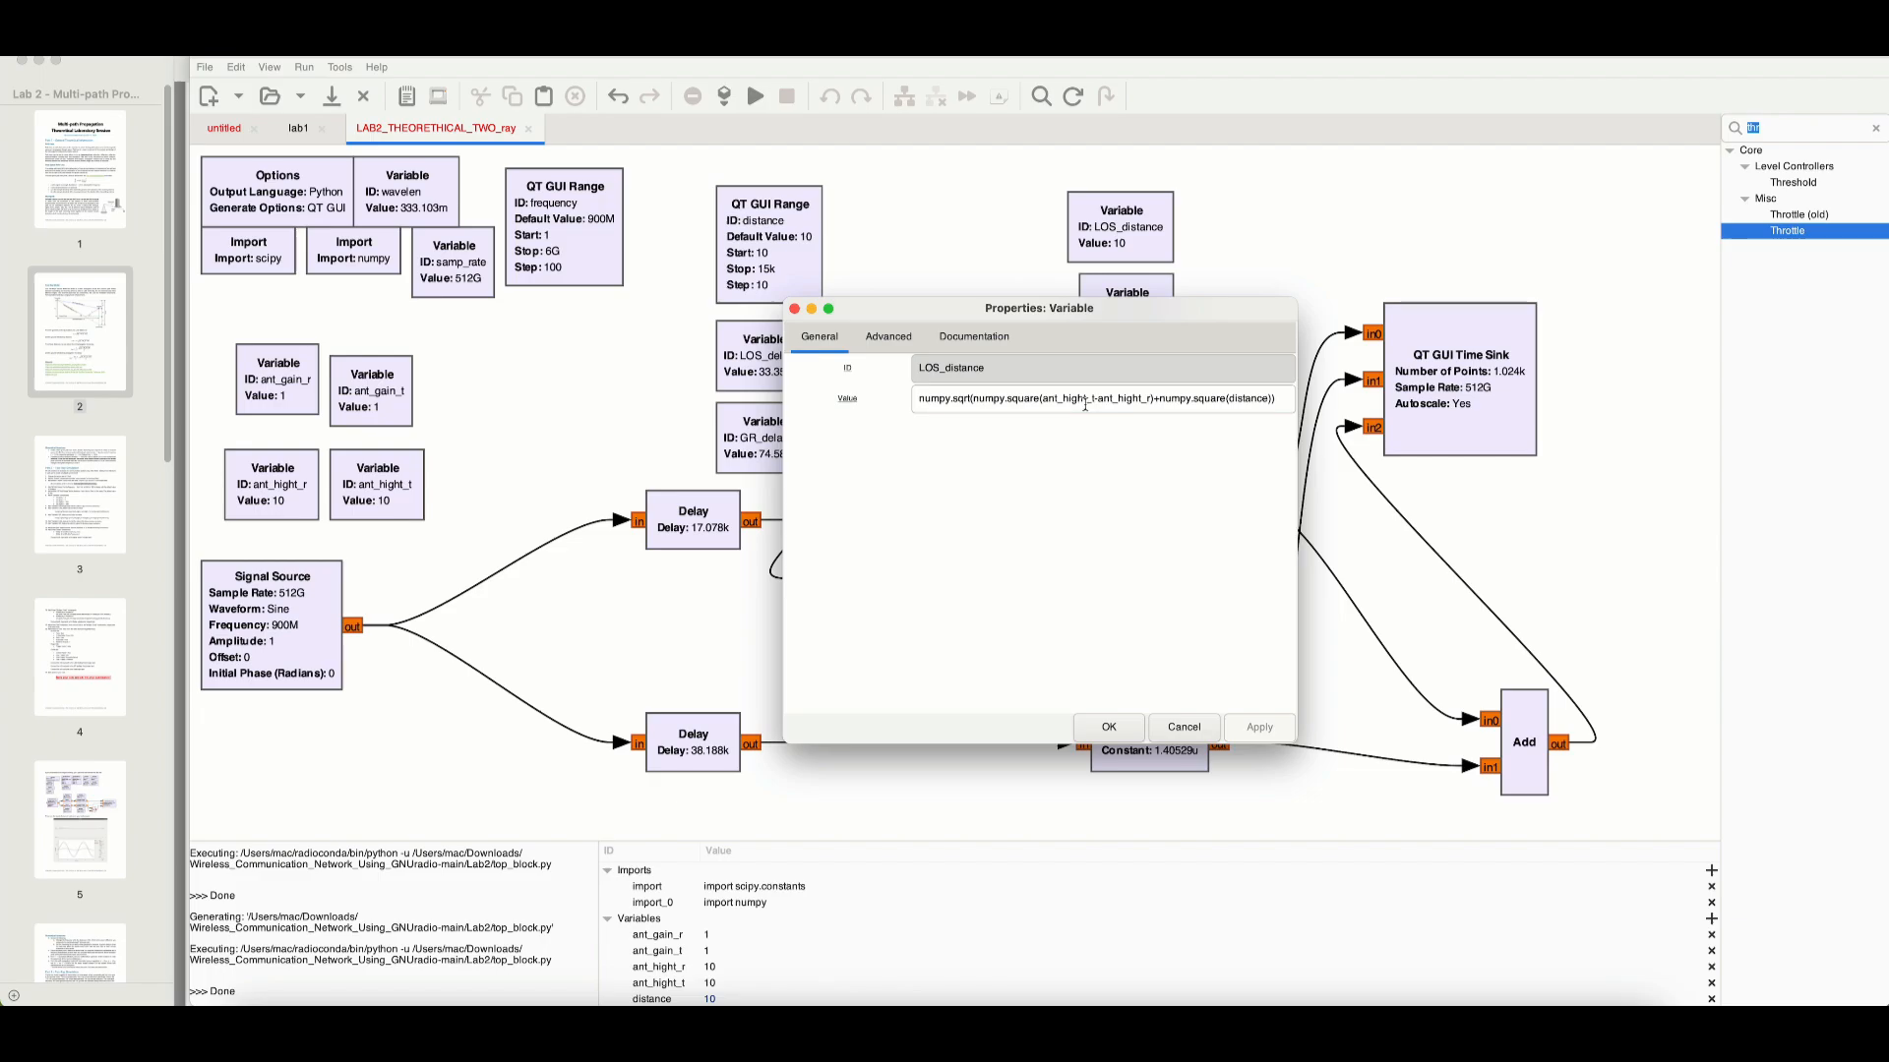
key("super+Tab")
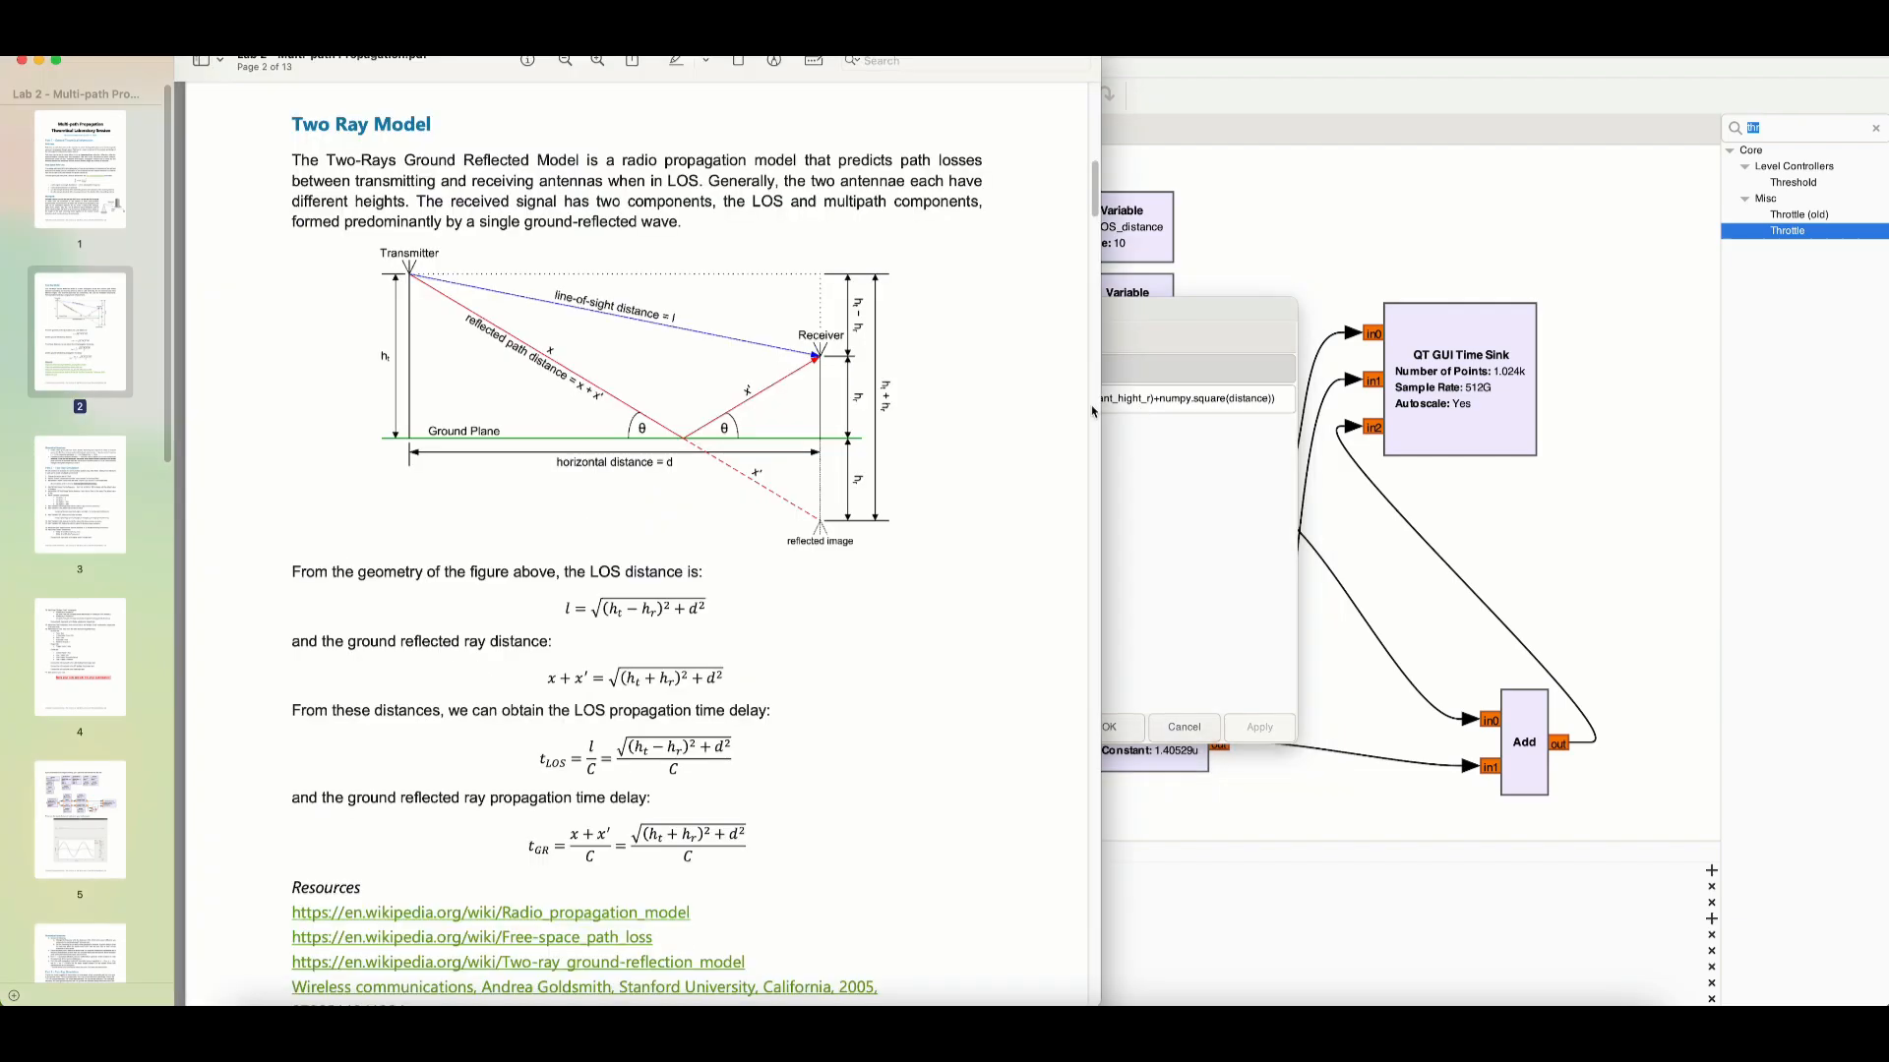
key("super+Tab")
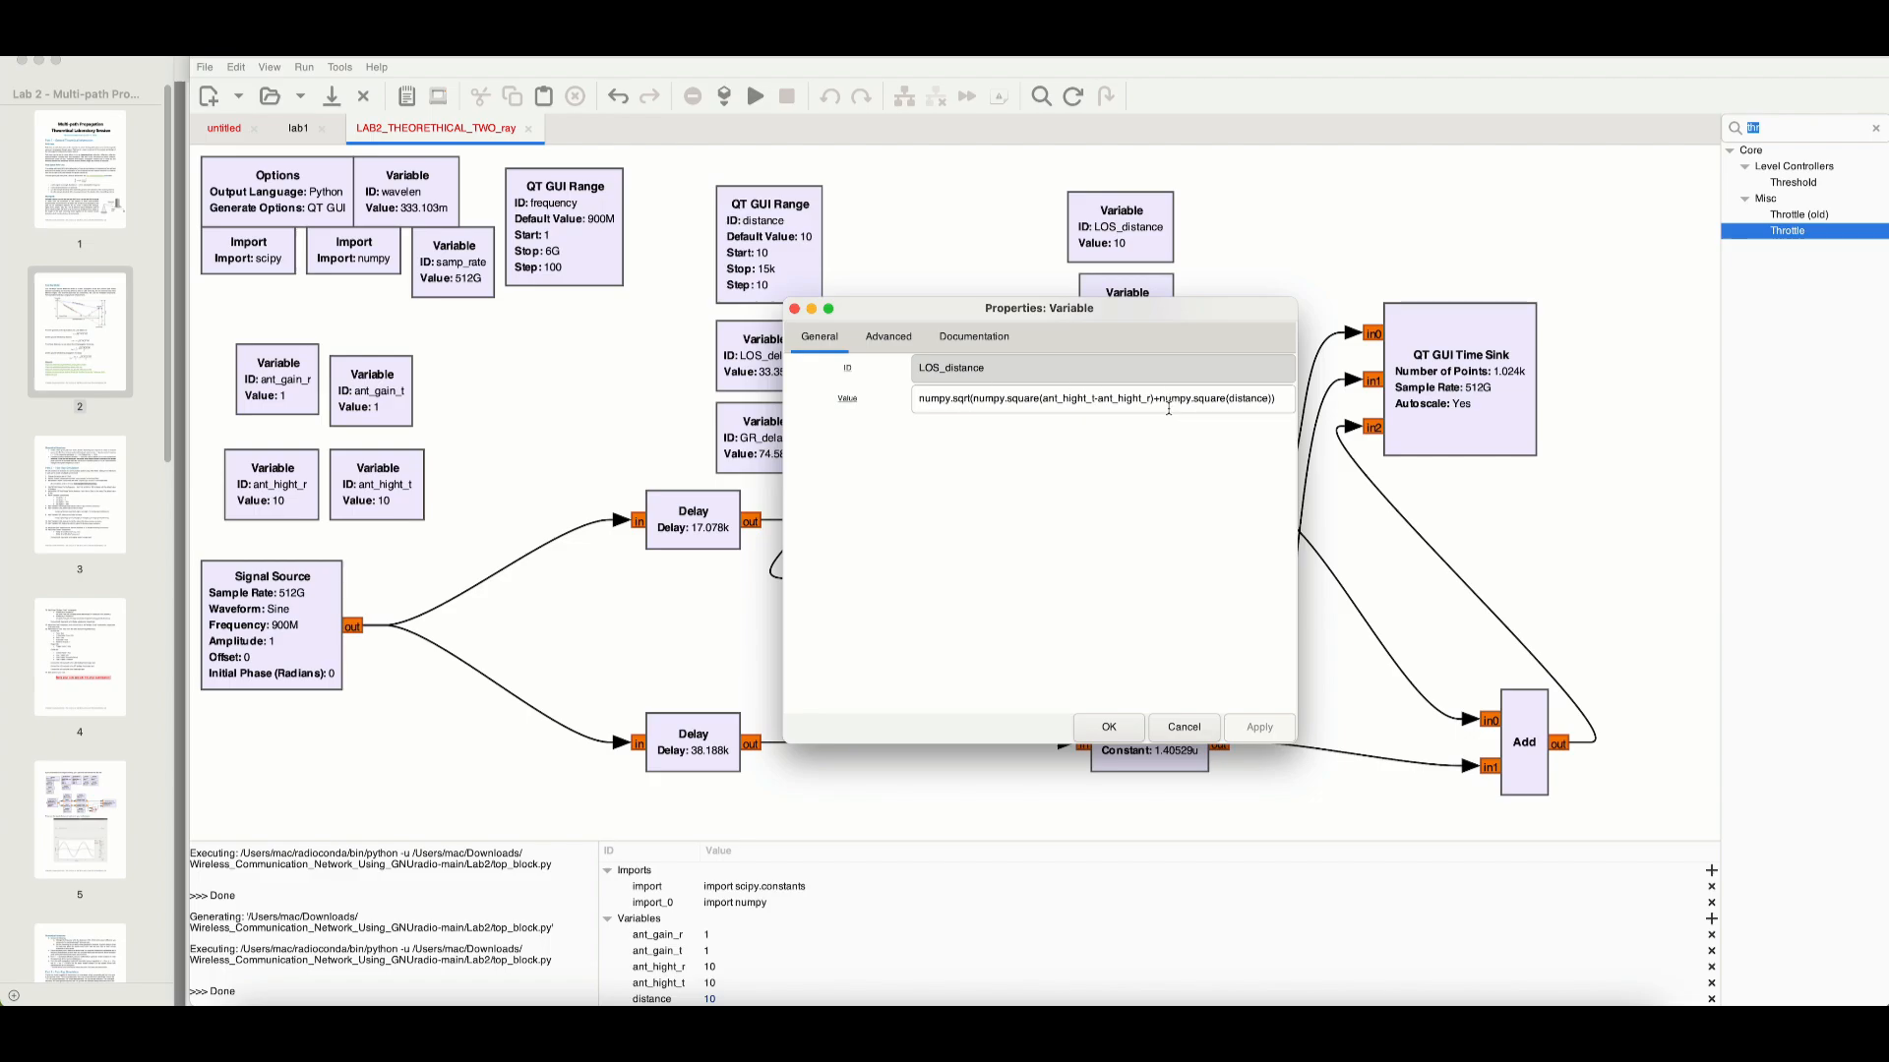
key("super+Tab")
key("super+Tab")
left_click(1108, 727)
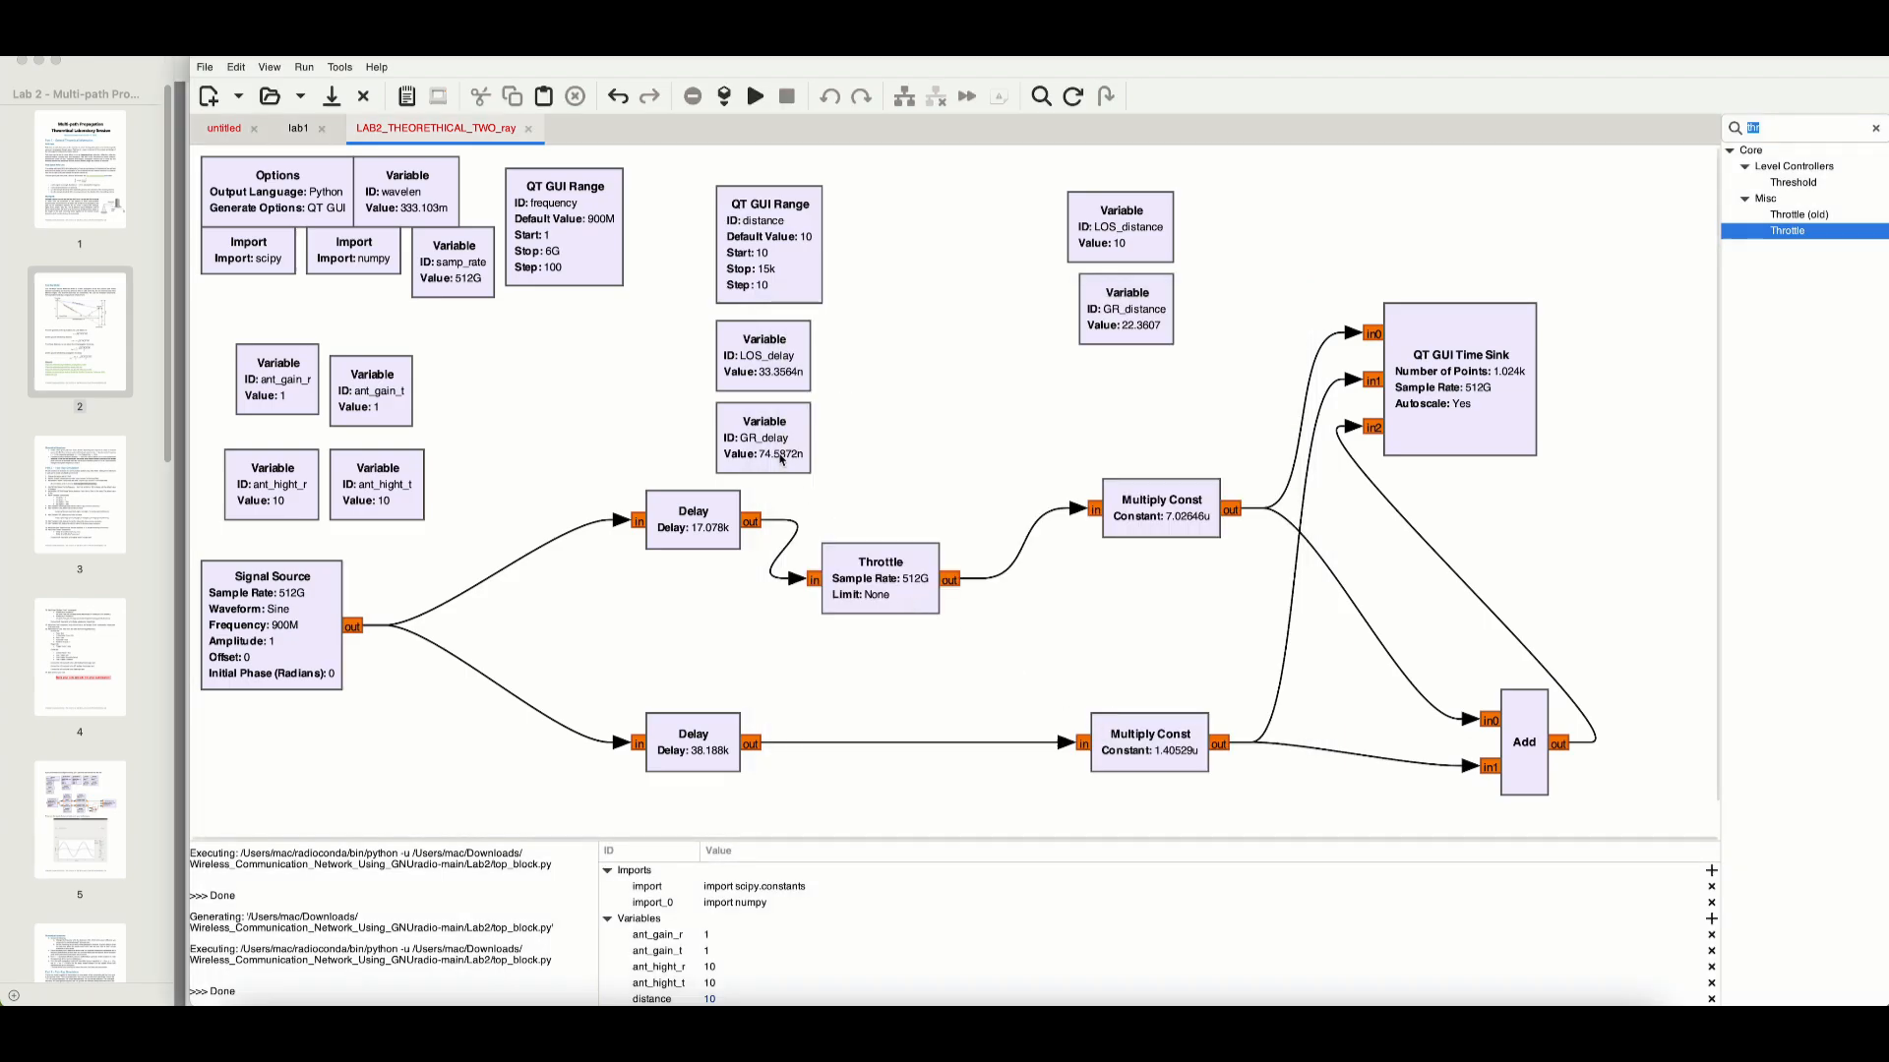
- Review the distance QT GUI Range block's default, start, stop and step properties
double_click(767, 252)
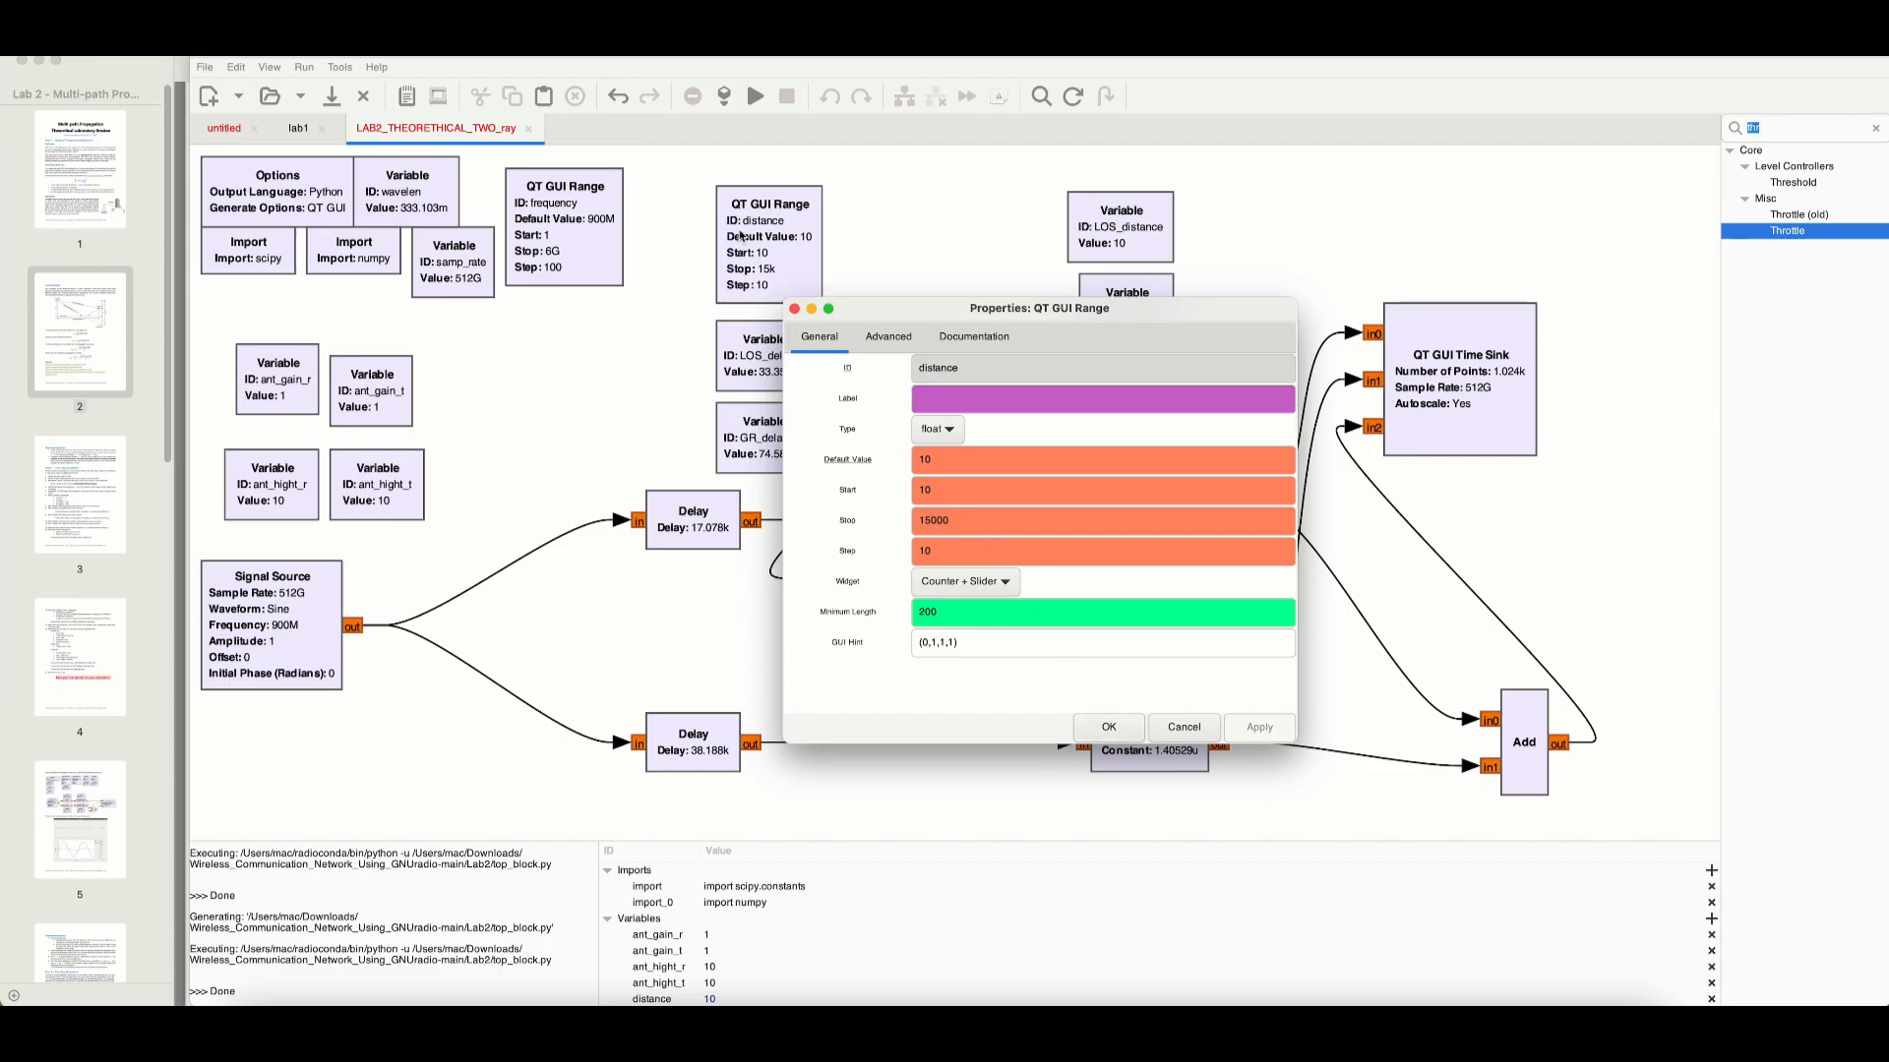
left_click(1094, 732)
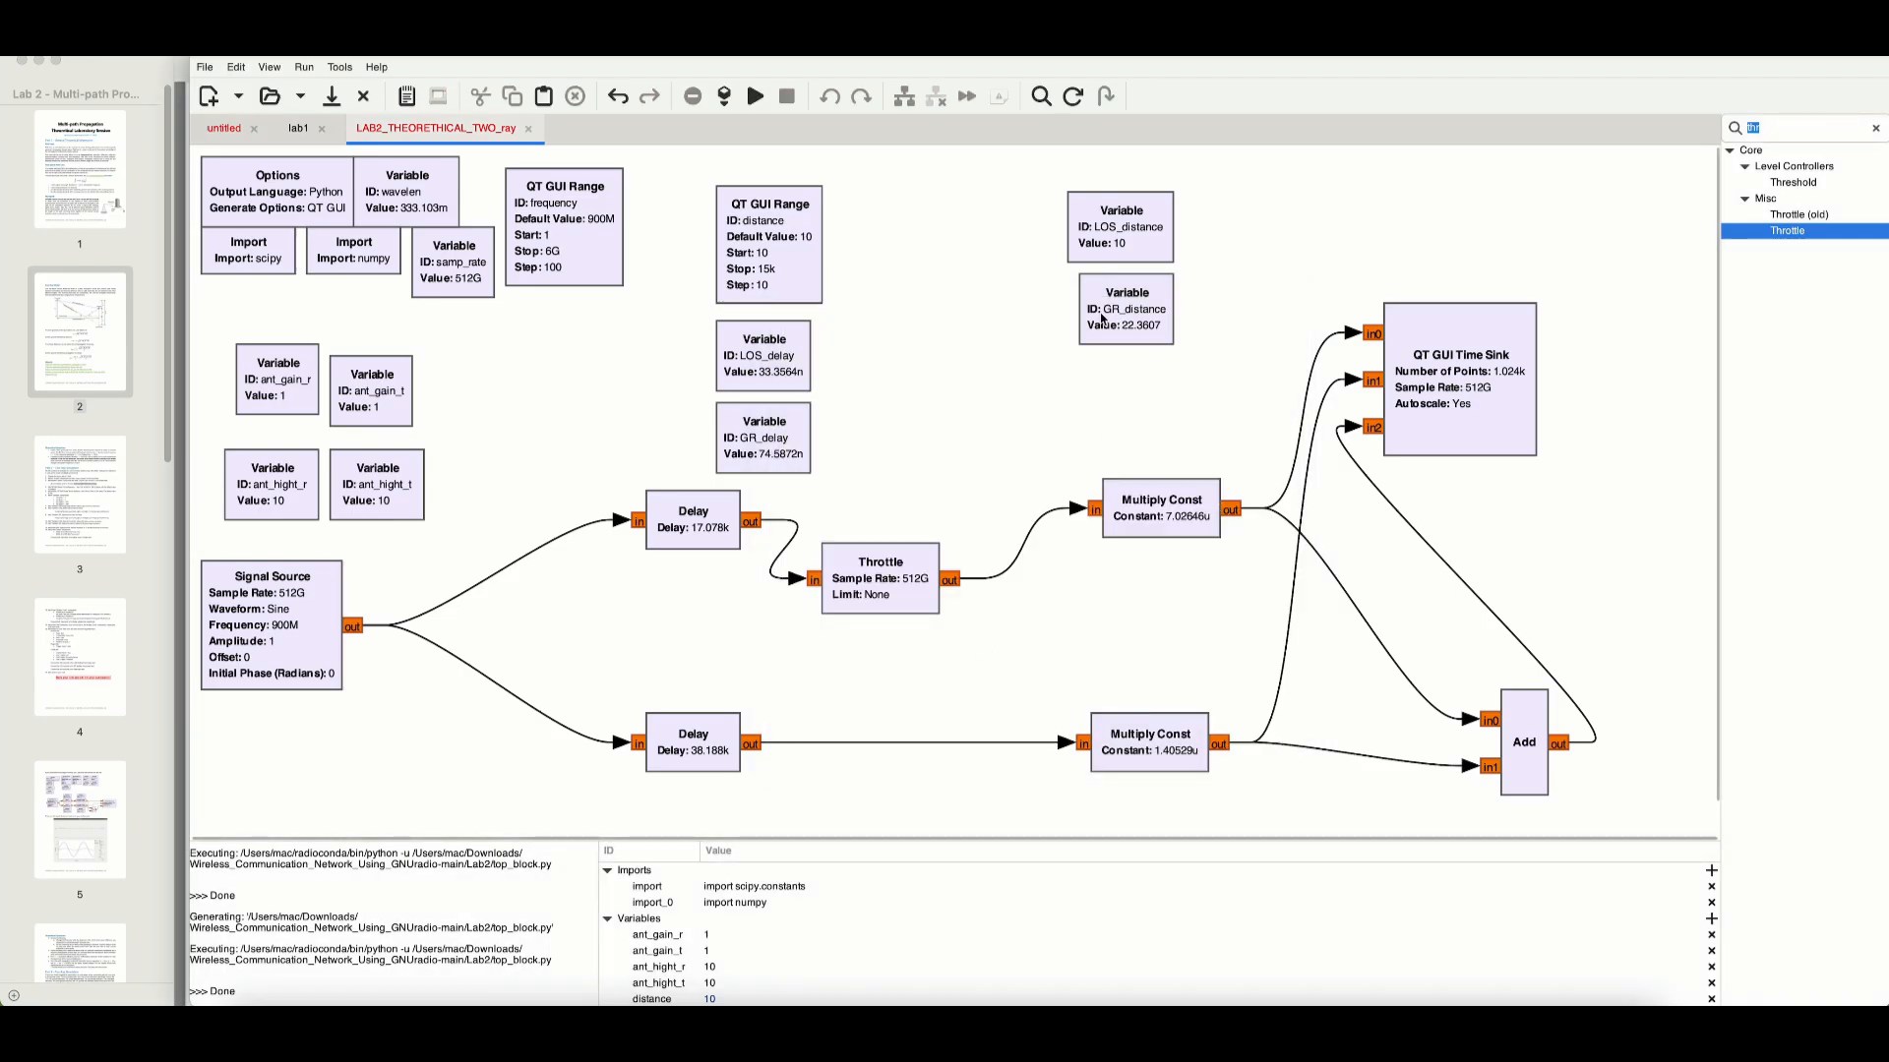
- Compare the GR_distance variable's formula with the ground-reflected ray distance equation in the lab PDF
double_click(1128, 321)
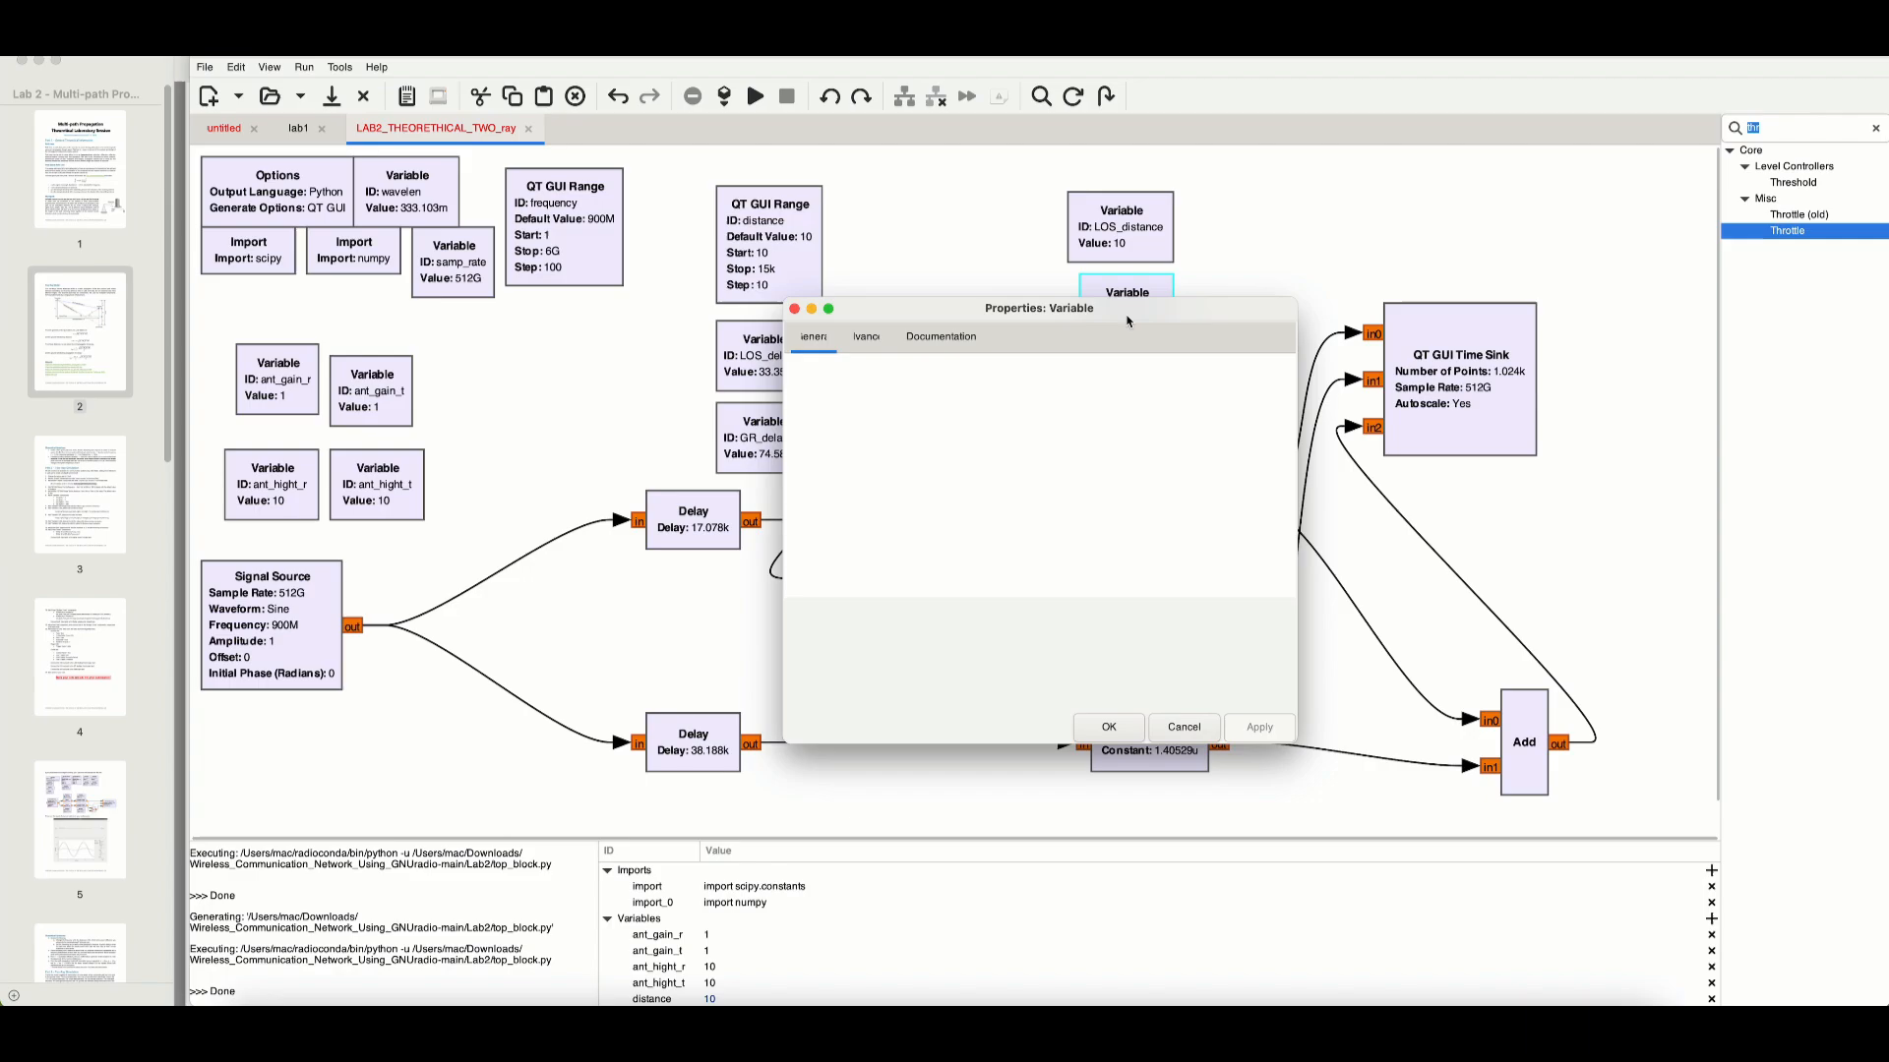
key("super+Tab")
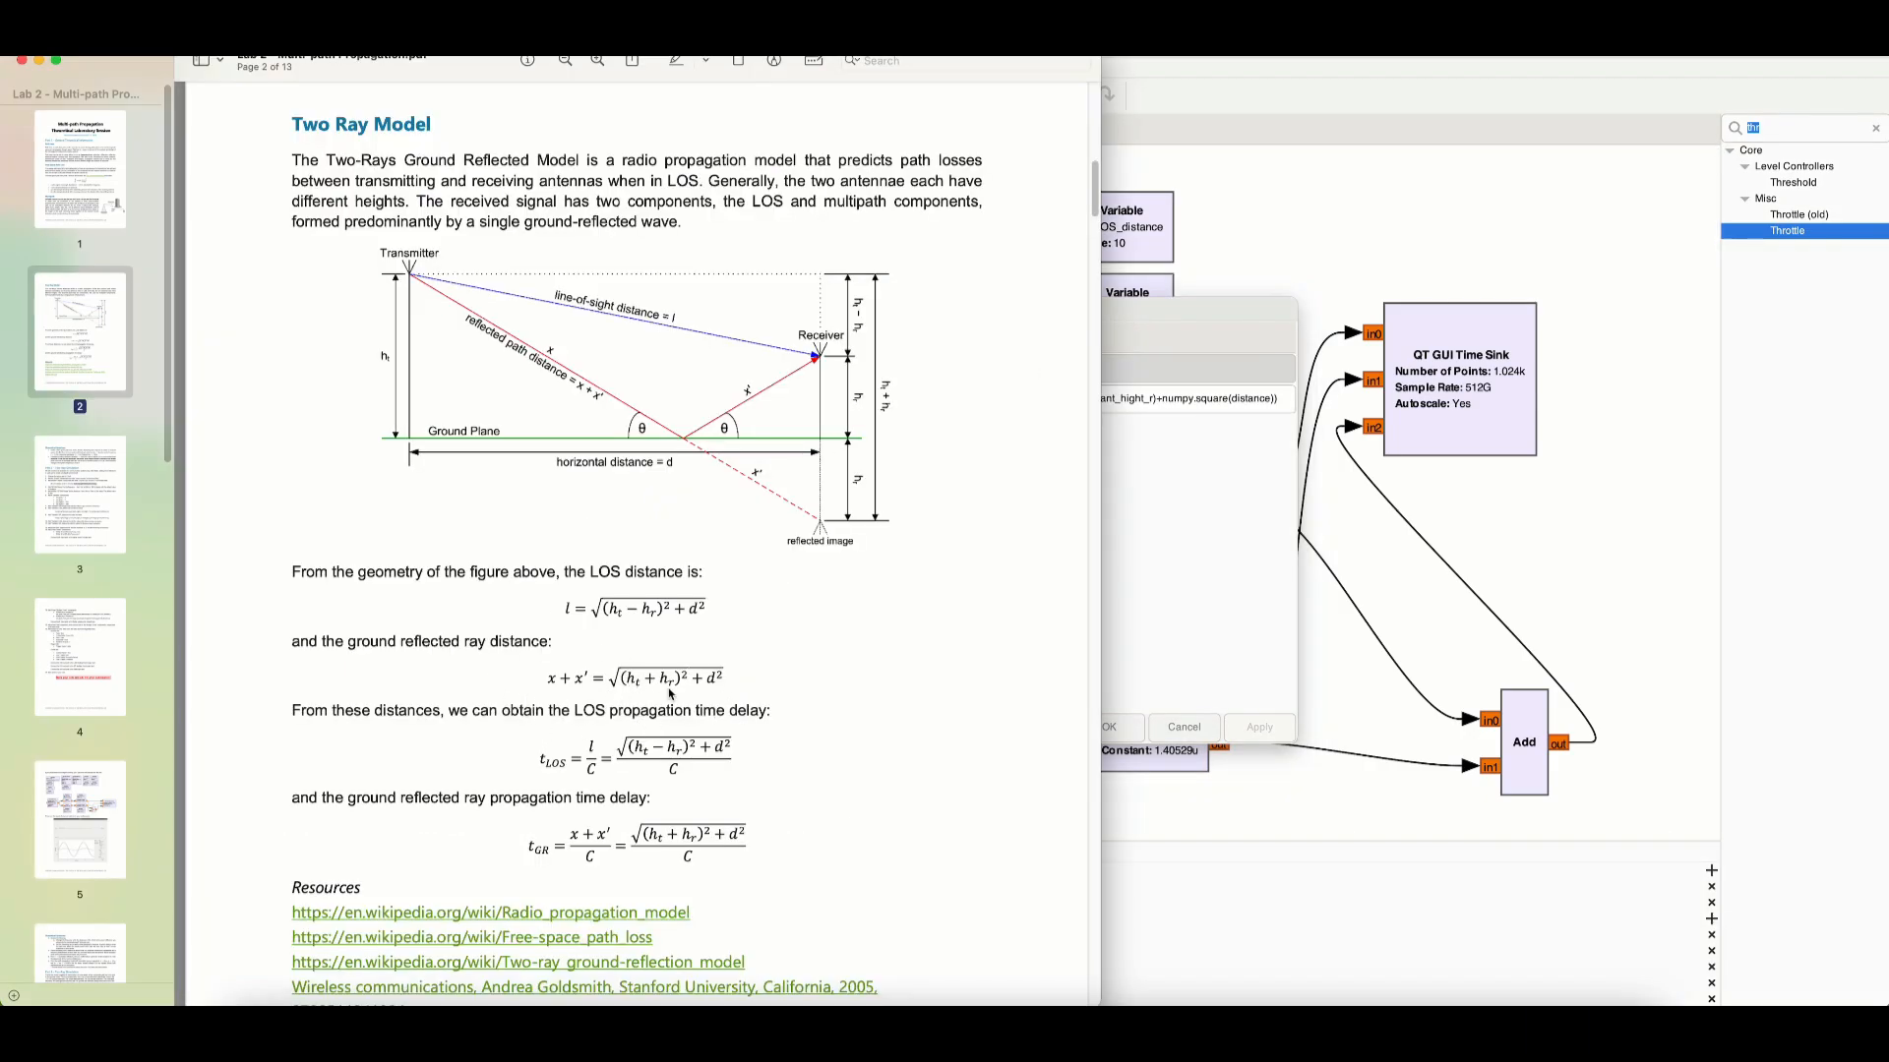
key("super+Tab")
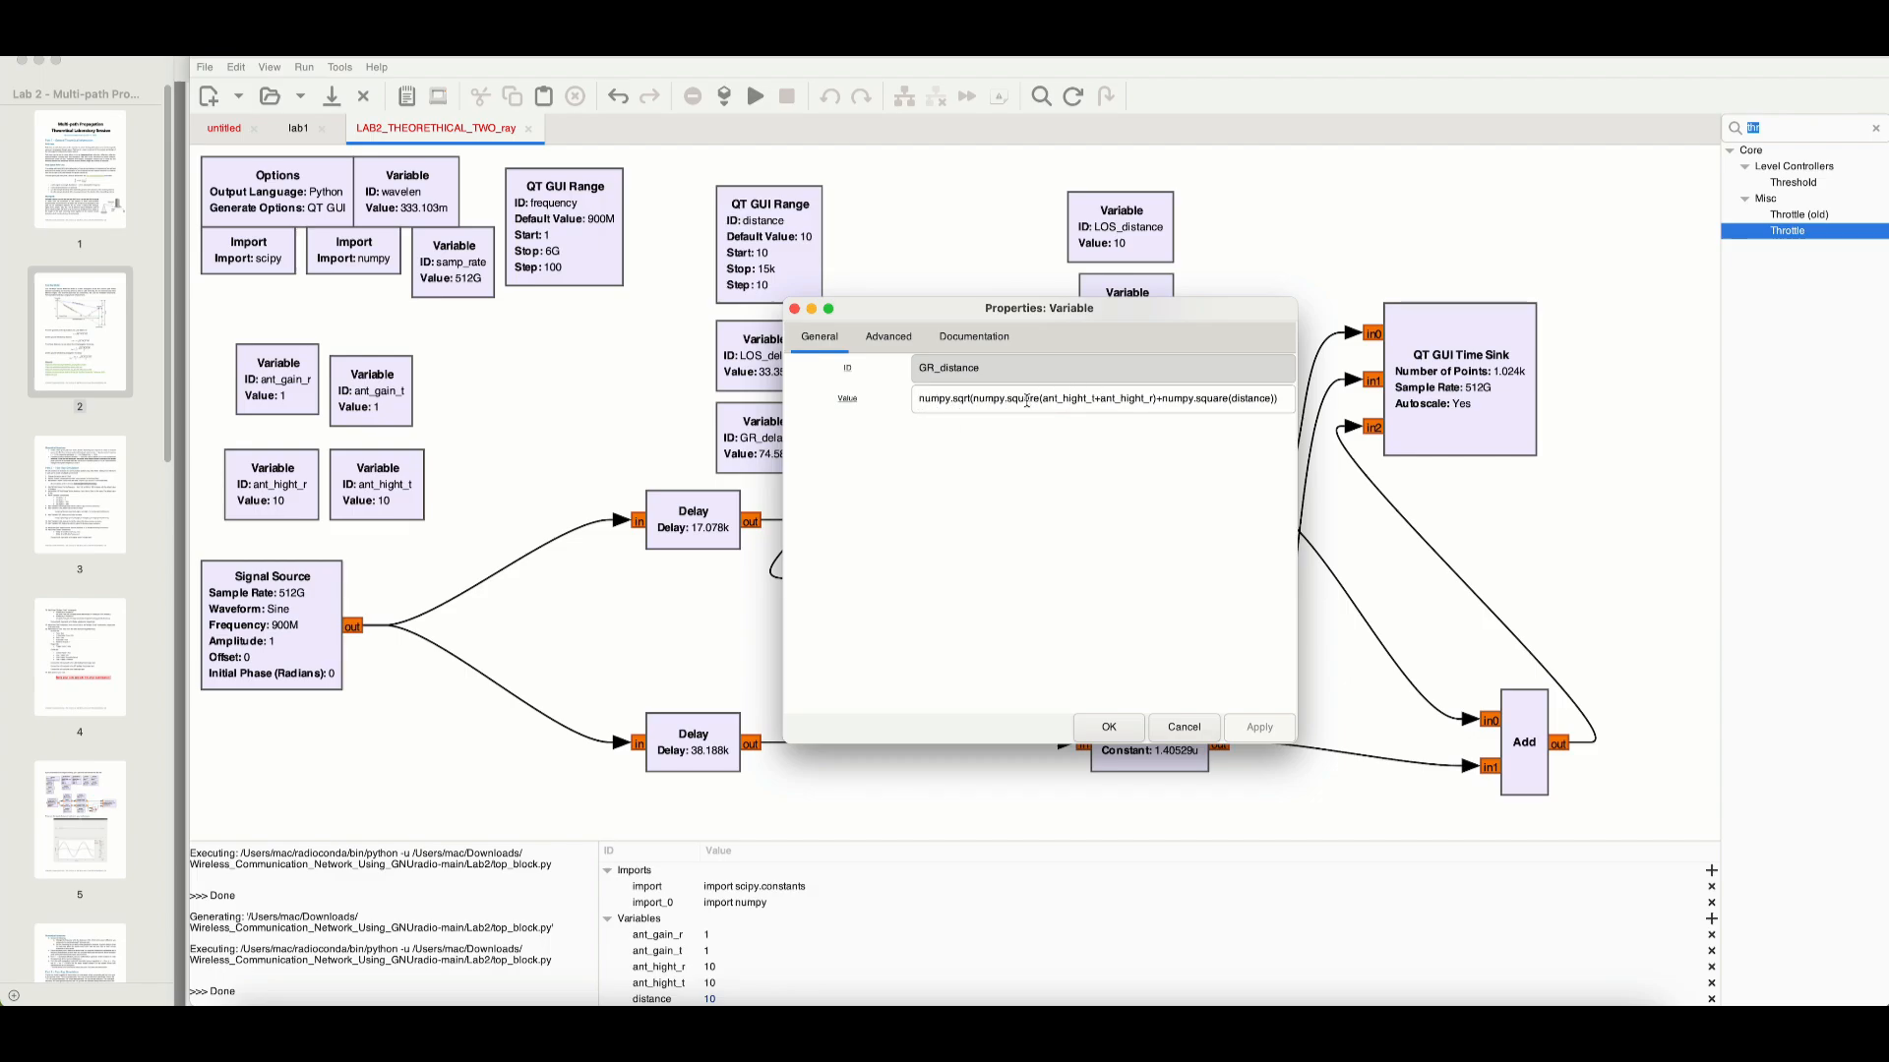
key("super+Tab")
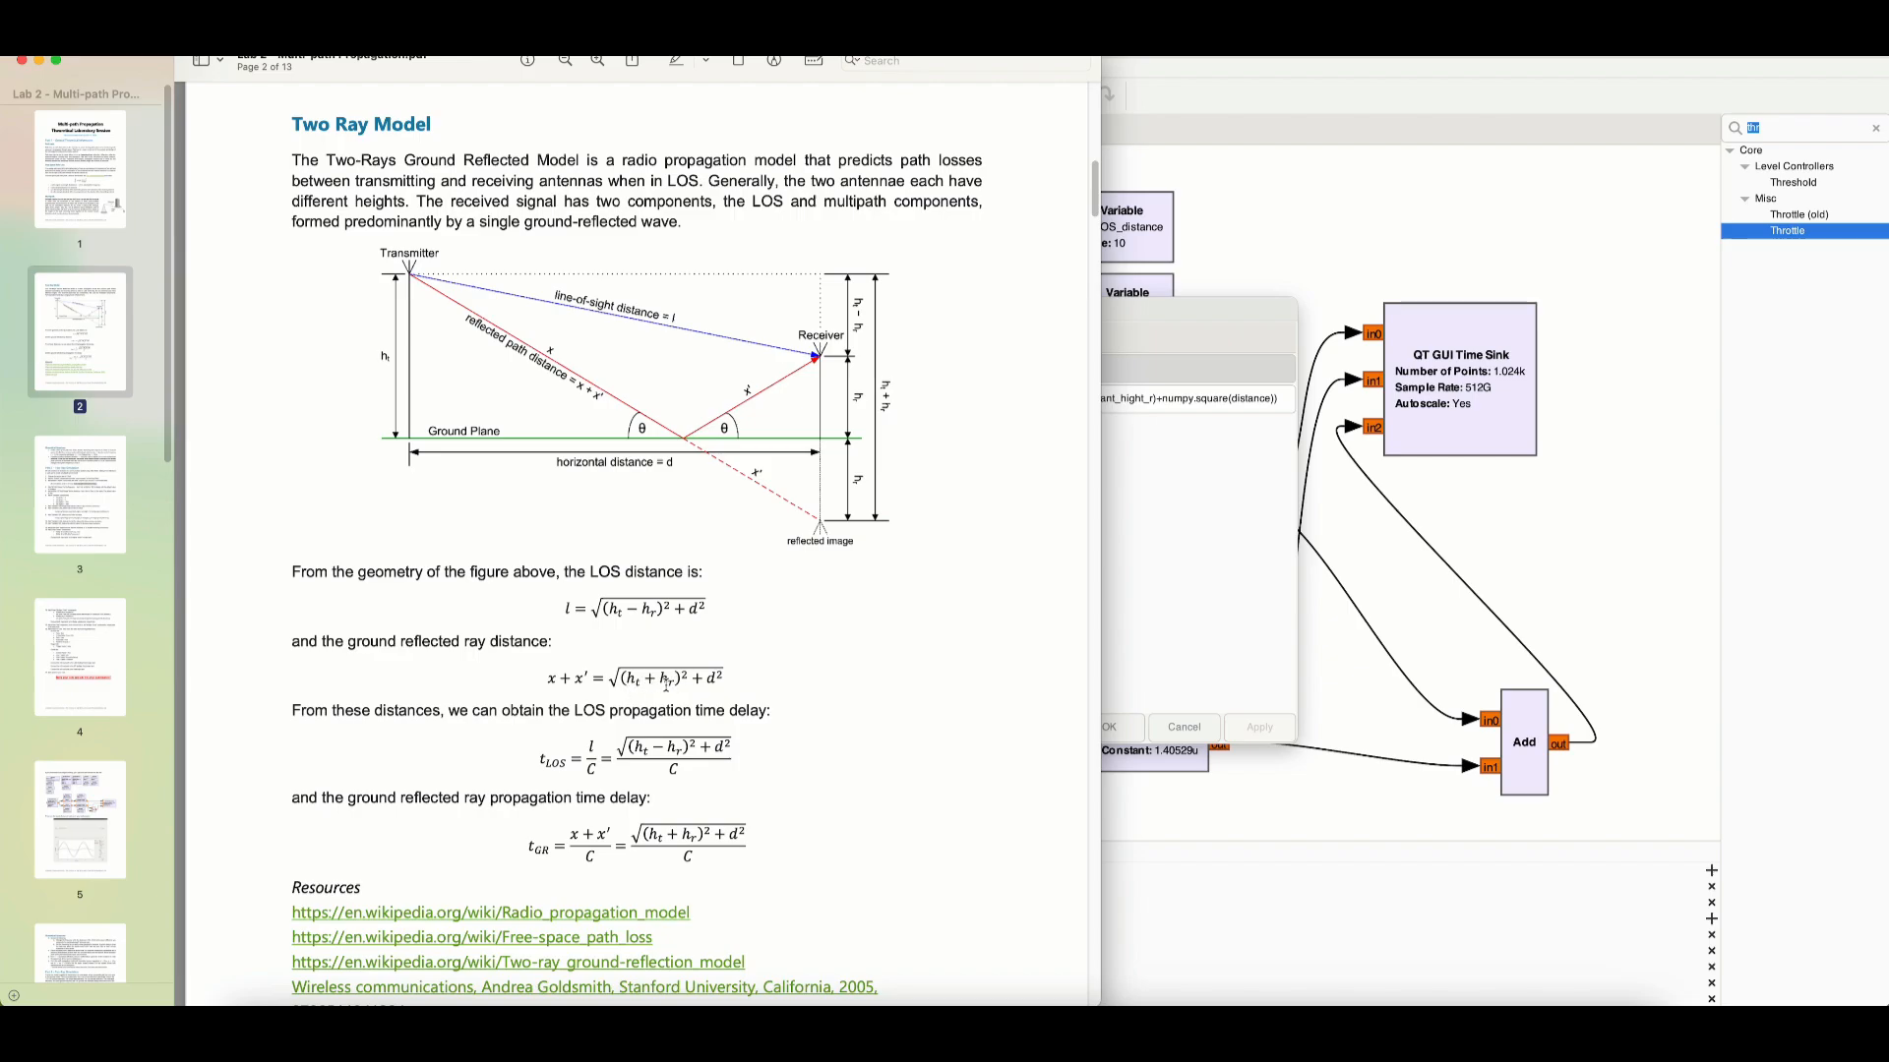
key("super+Tab")
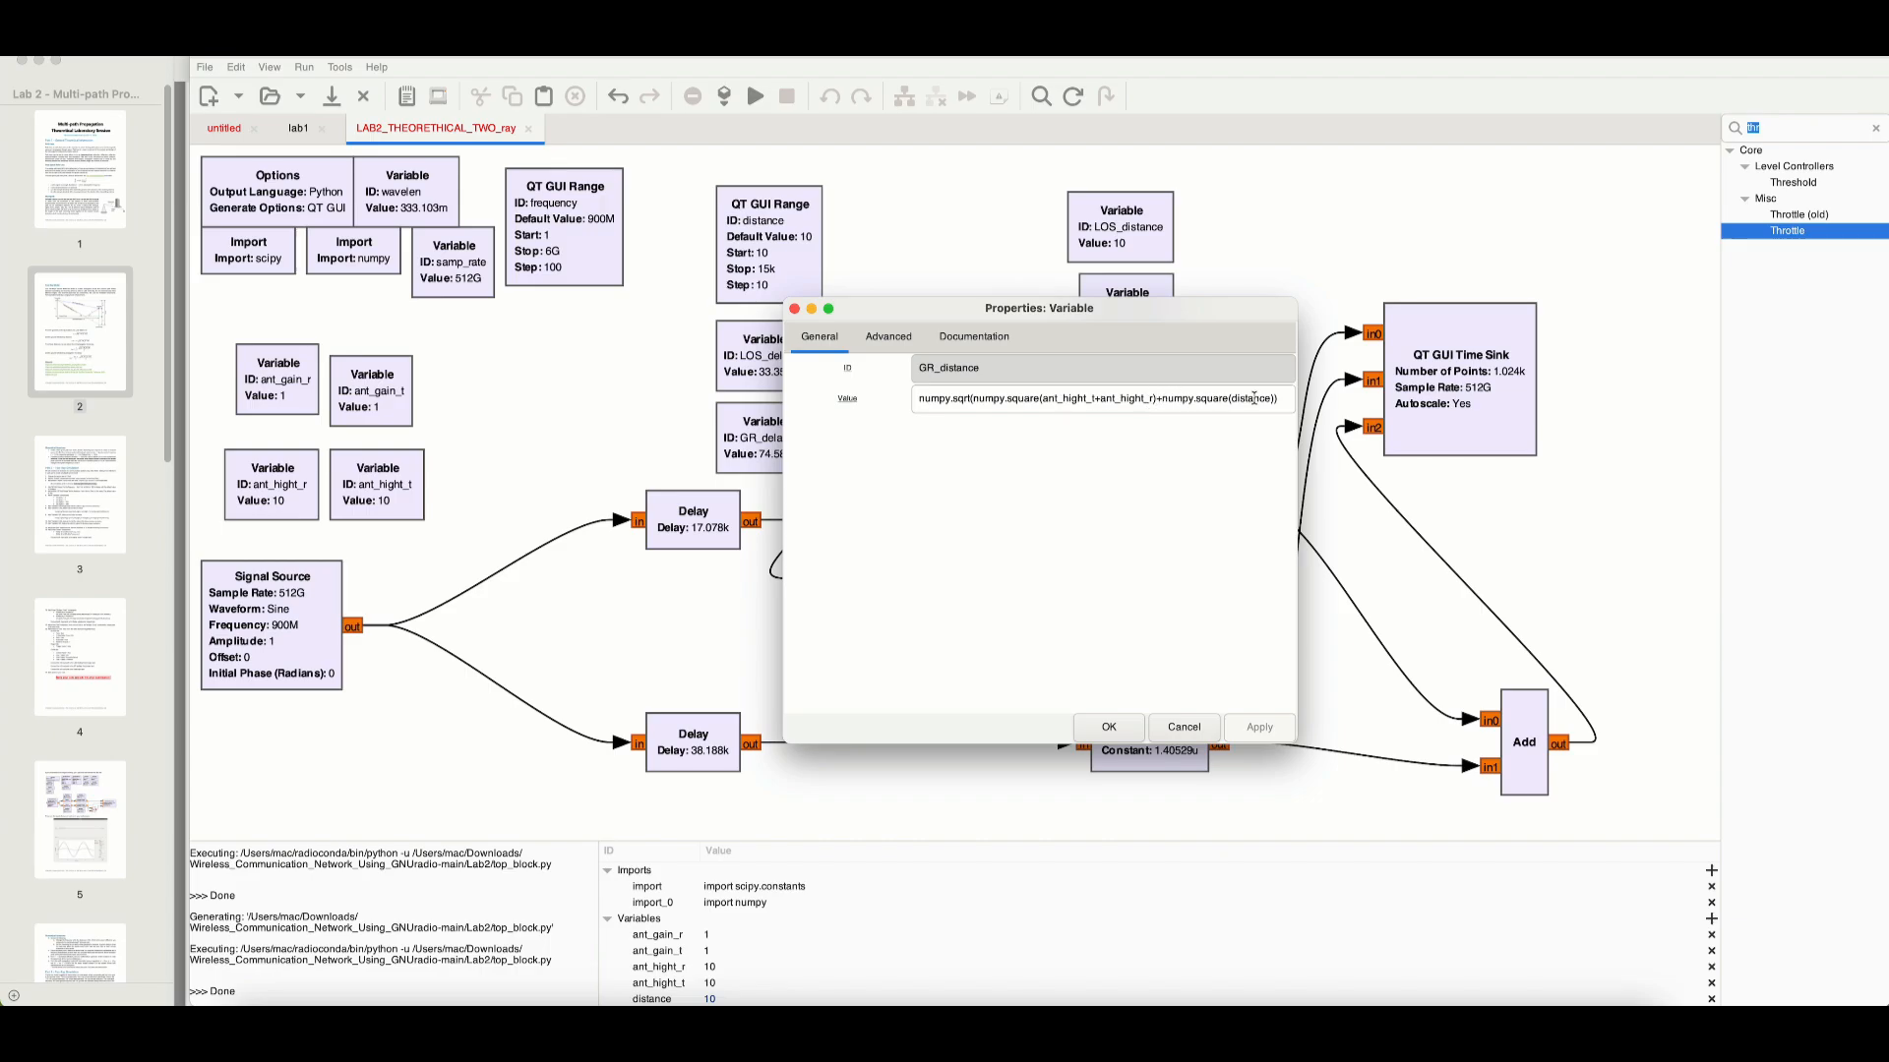
key("super+Tab")
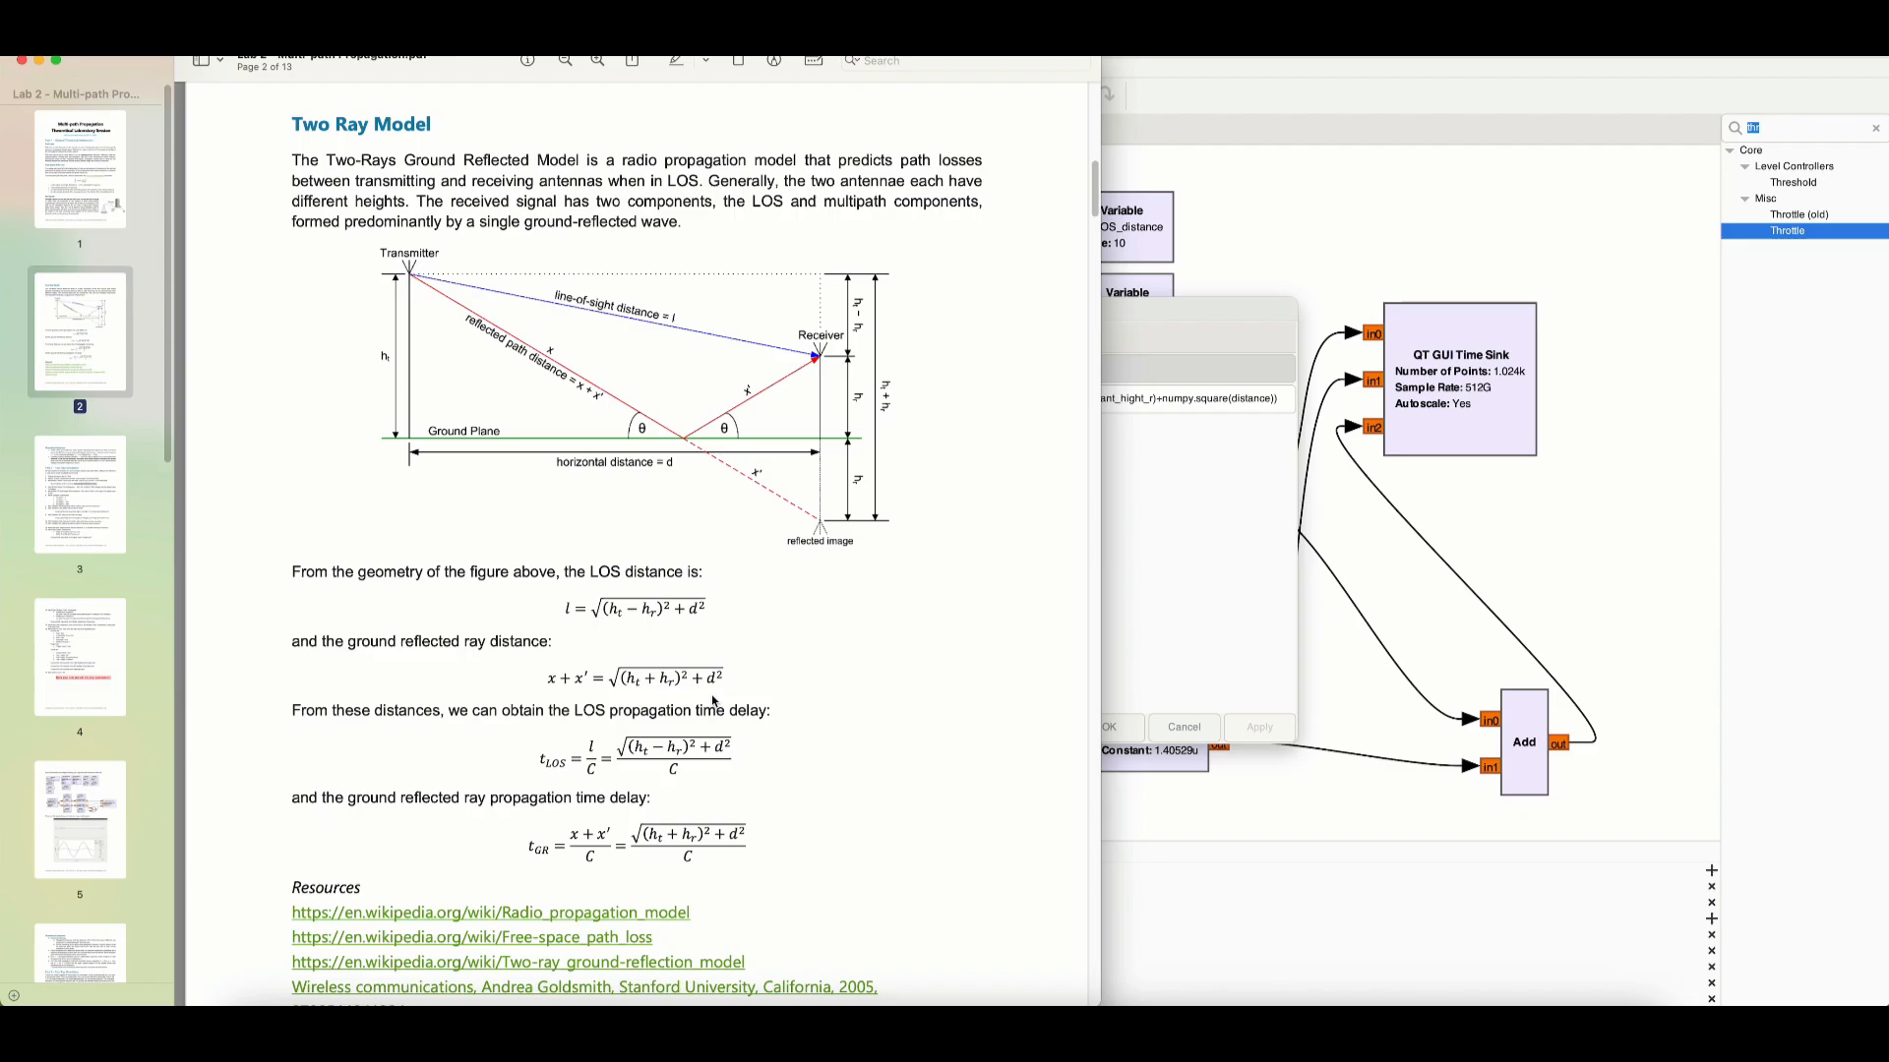
left_click(1174, 641)
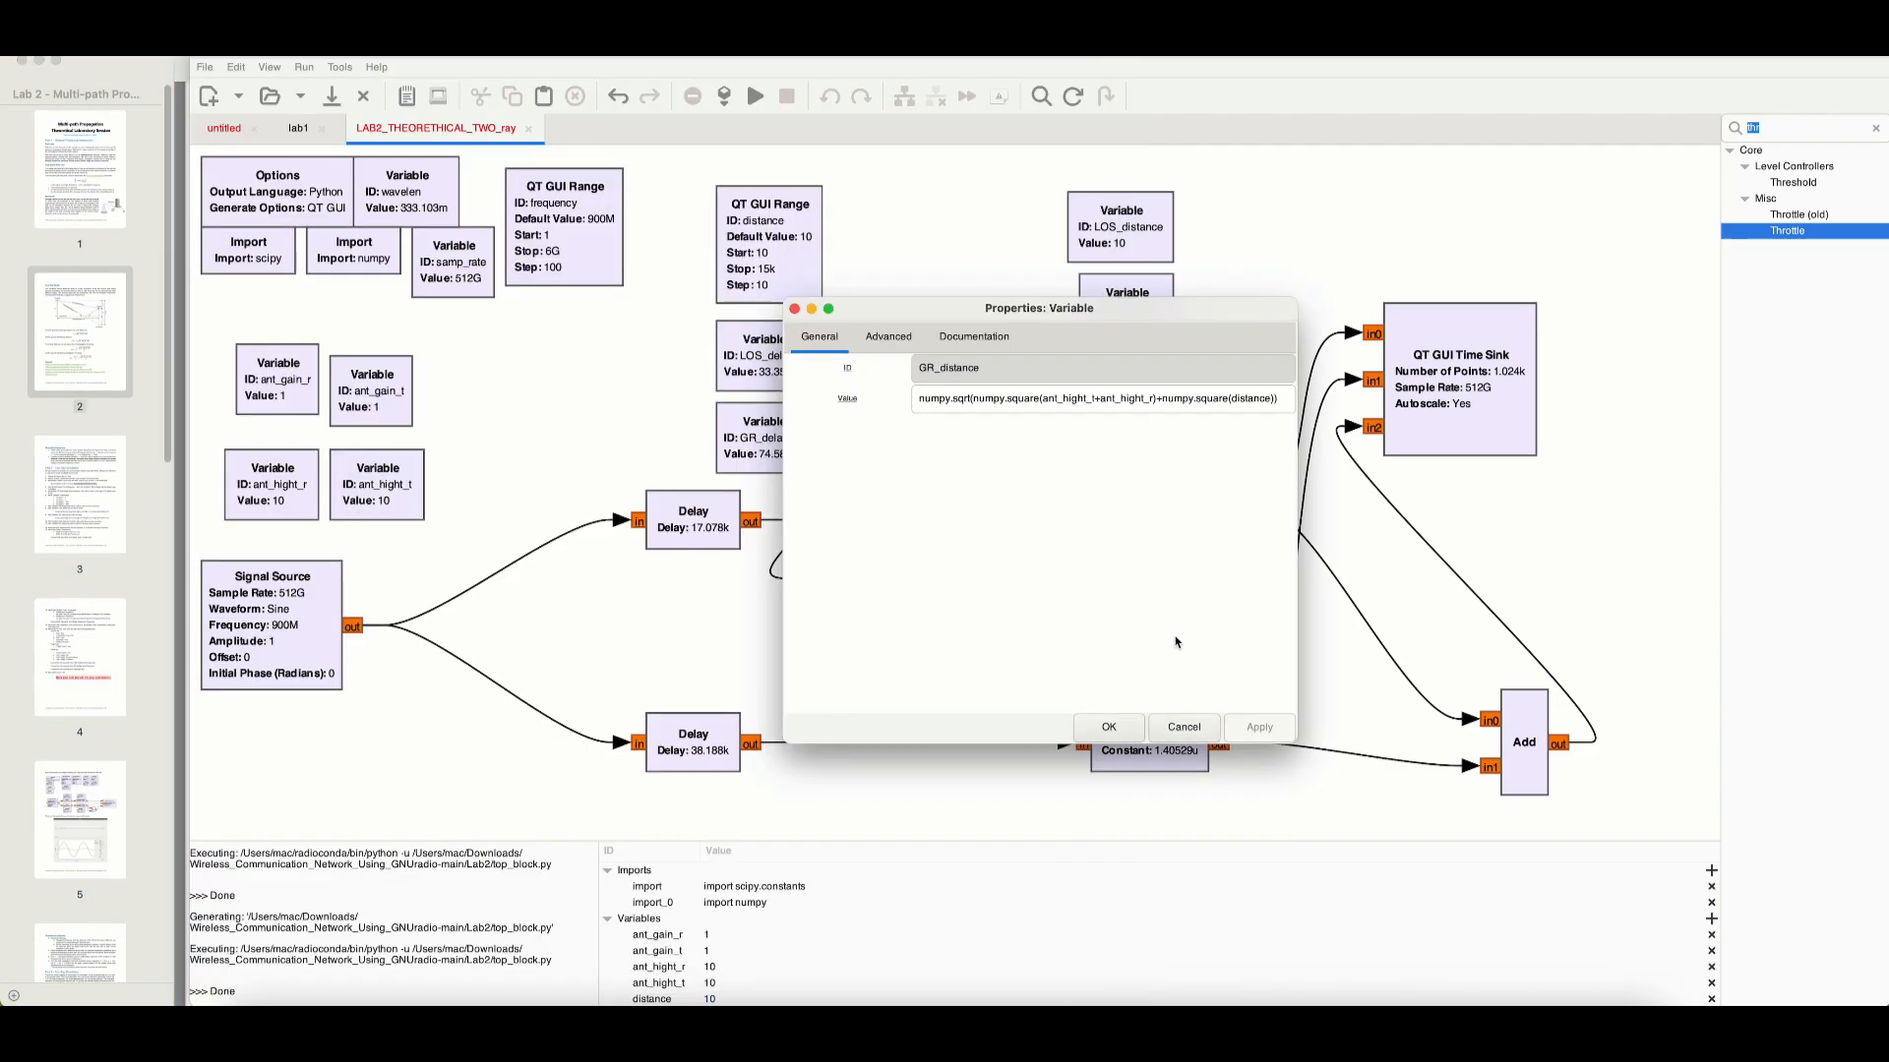
left_click(1109, 728)
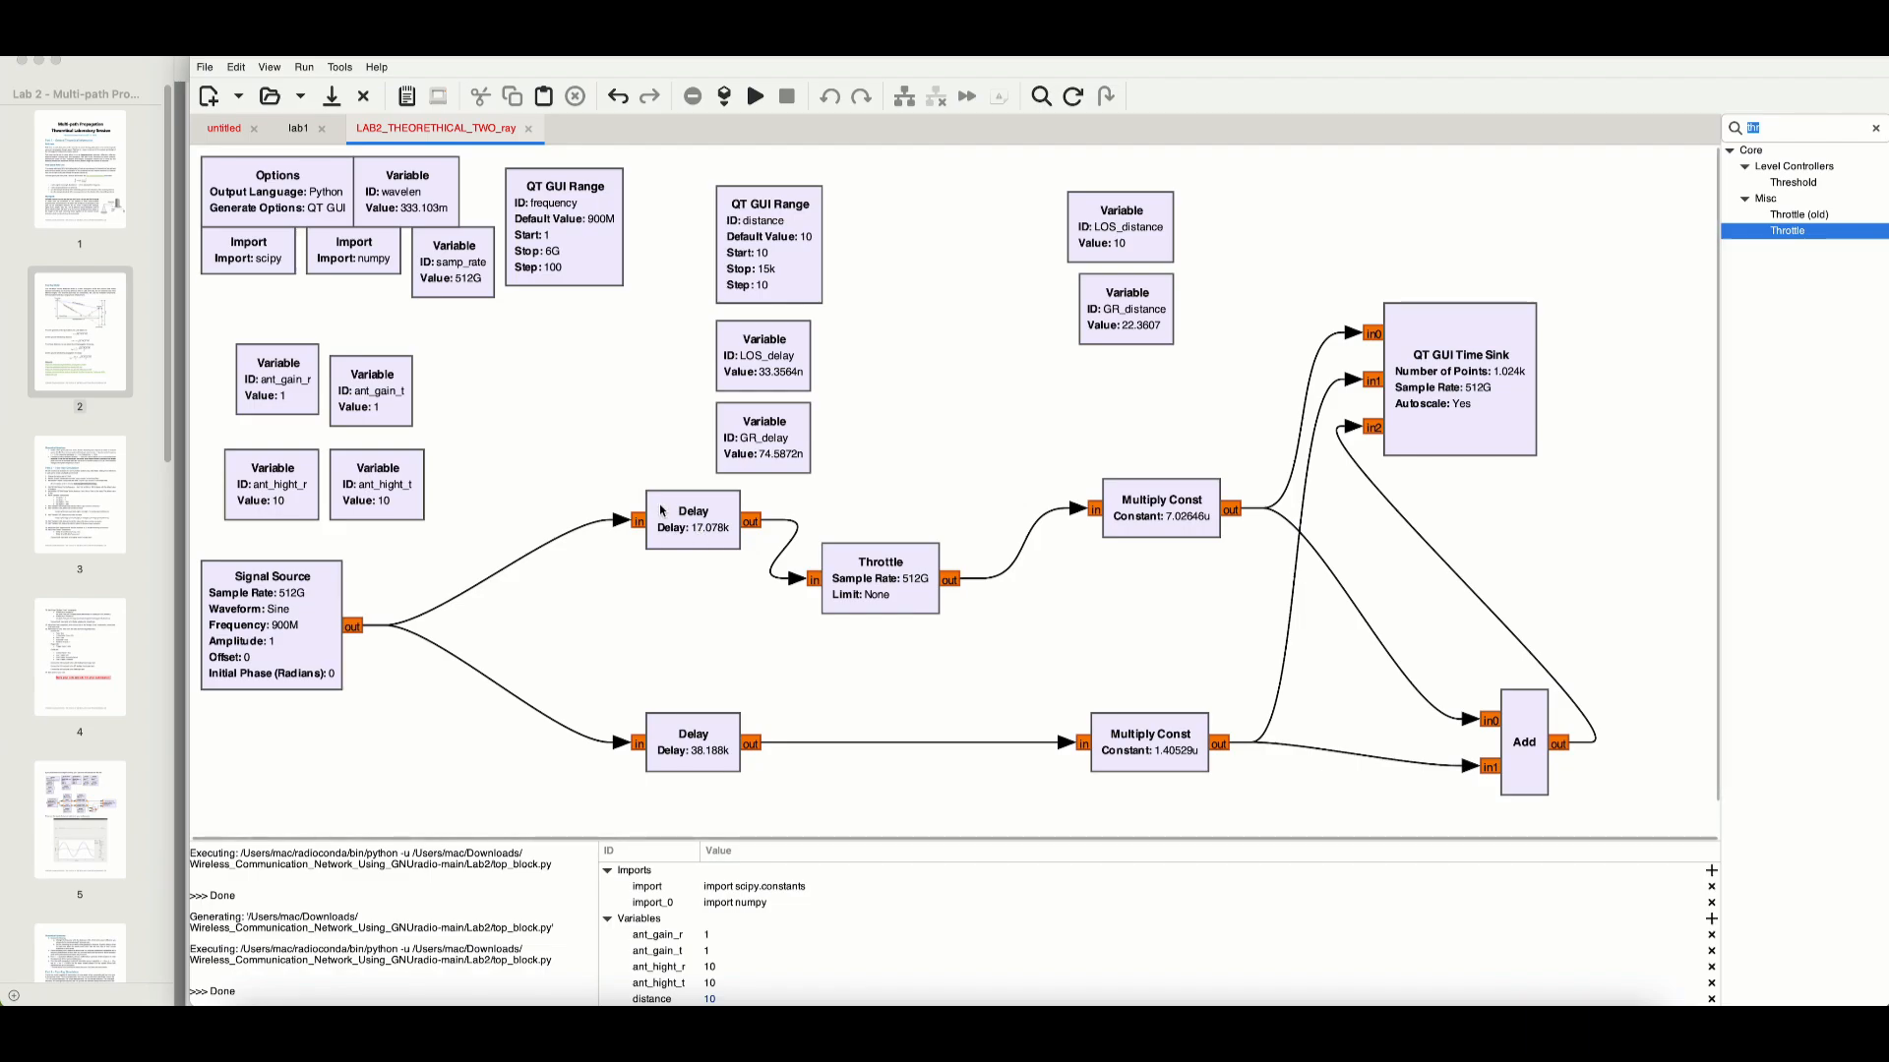
- Compare the LOS_delay variable's formula with the LOS propagation time delay equation in the lab PDF
double_click(762, 372)
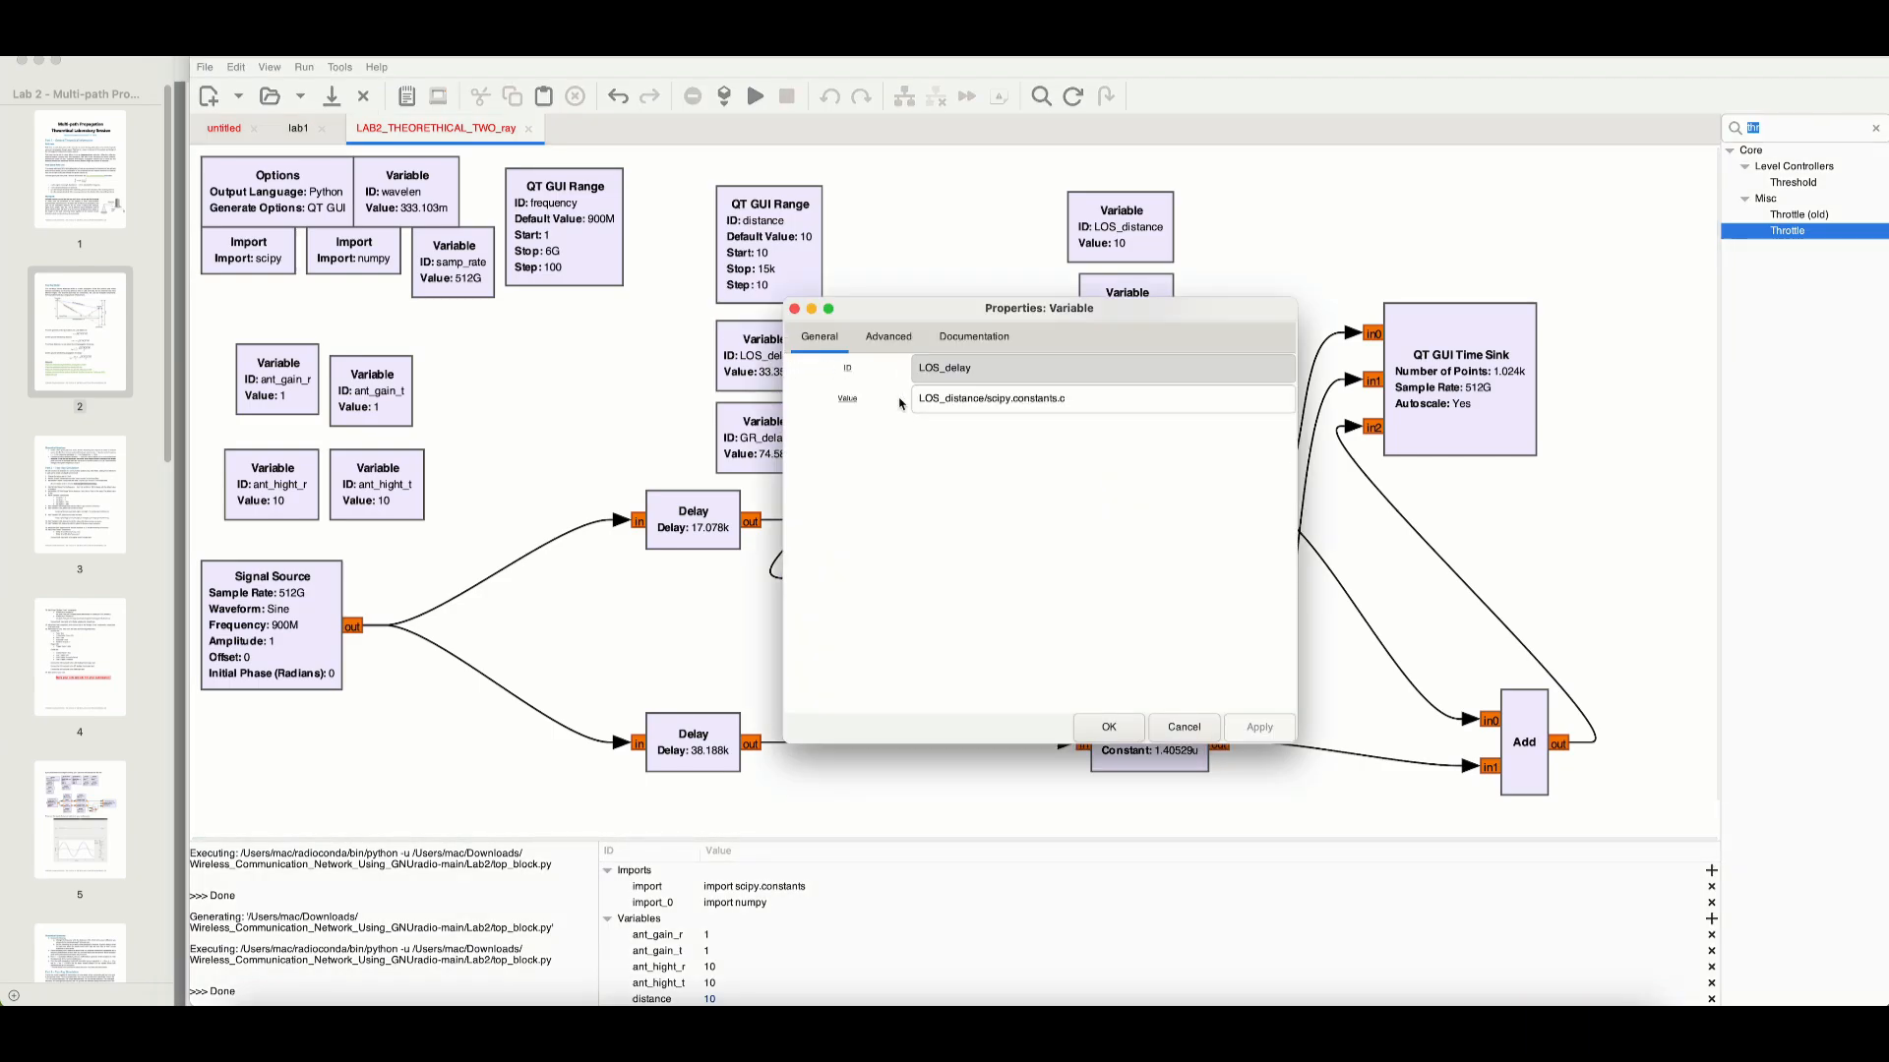
left_click_drag(997, 310, 1451, 271)
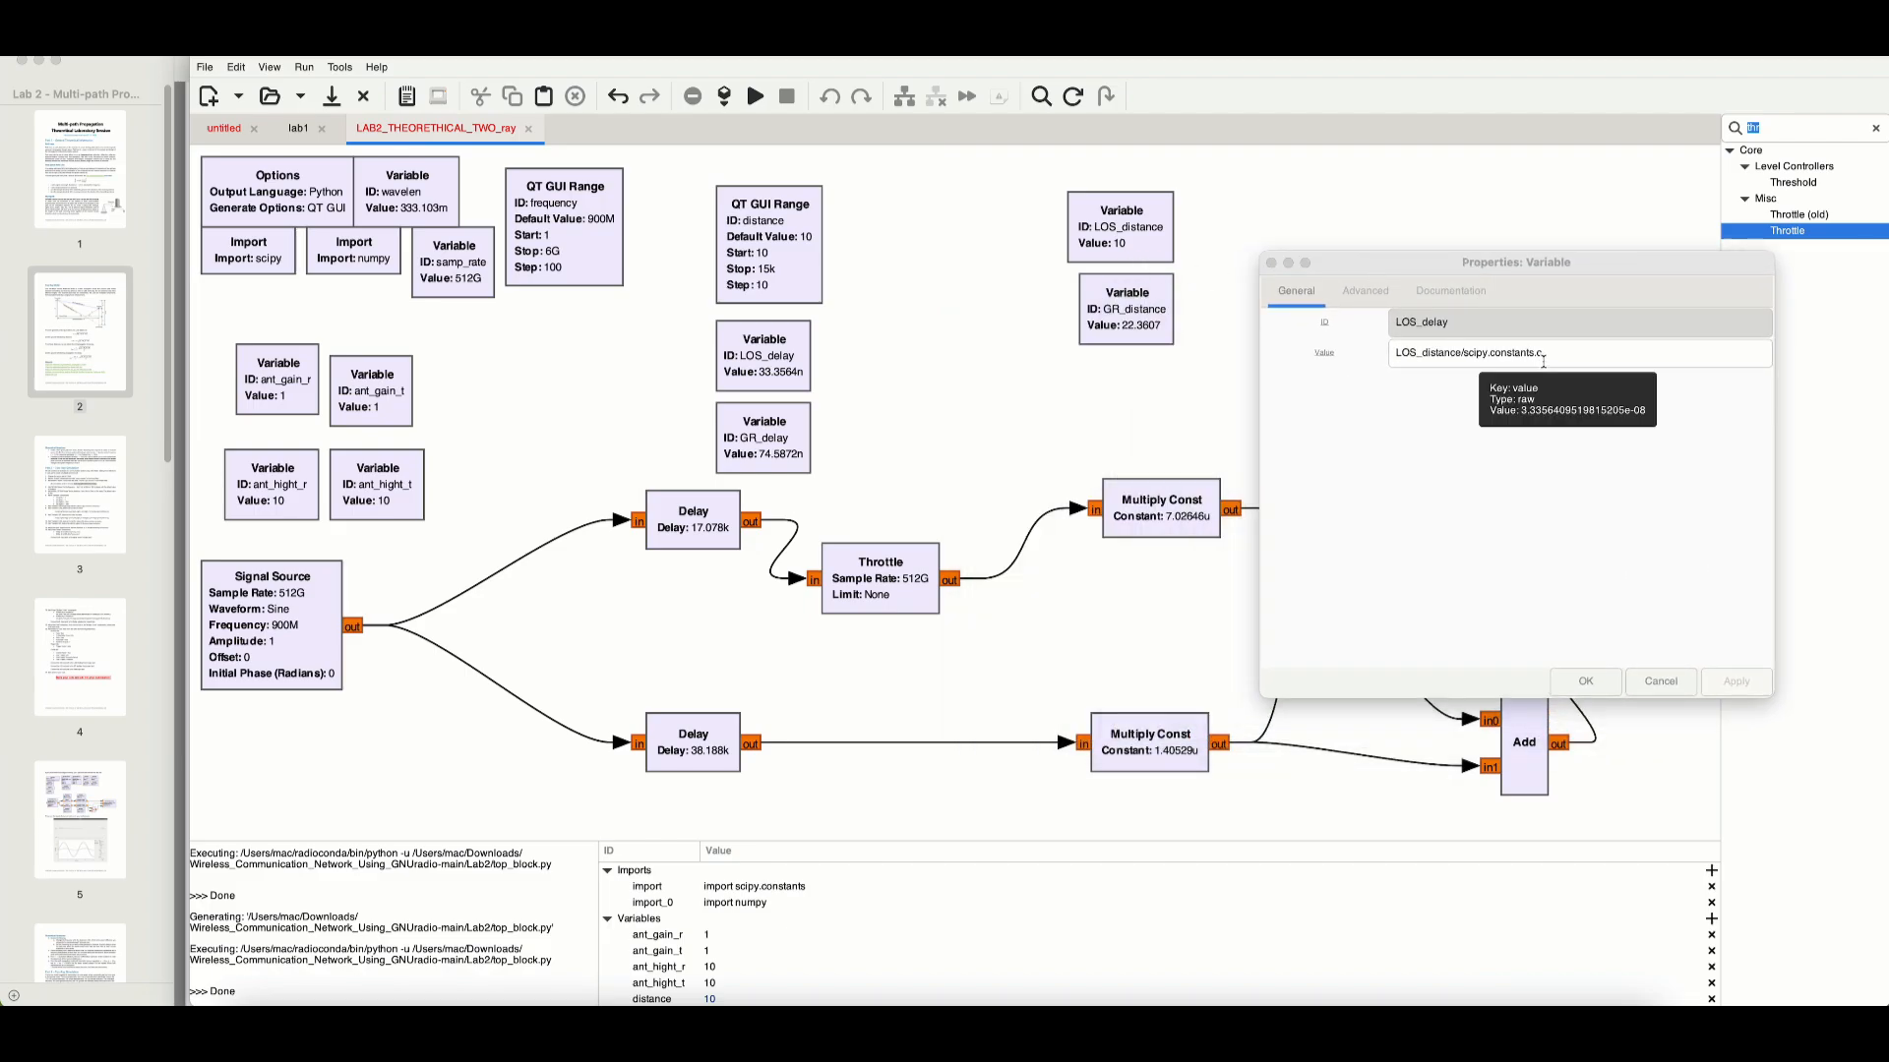
key("super+Tab")
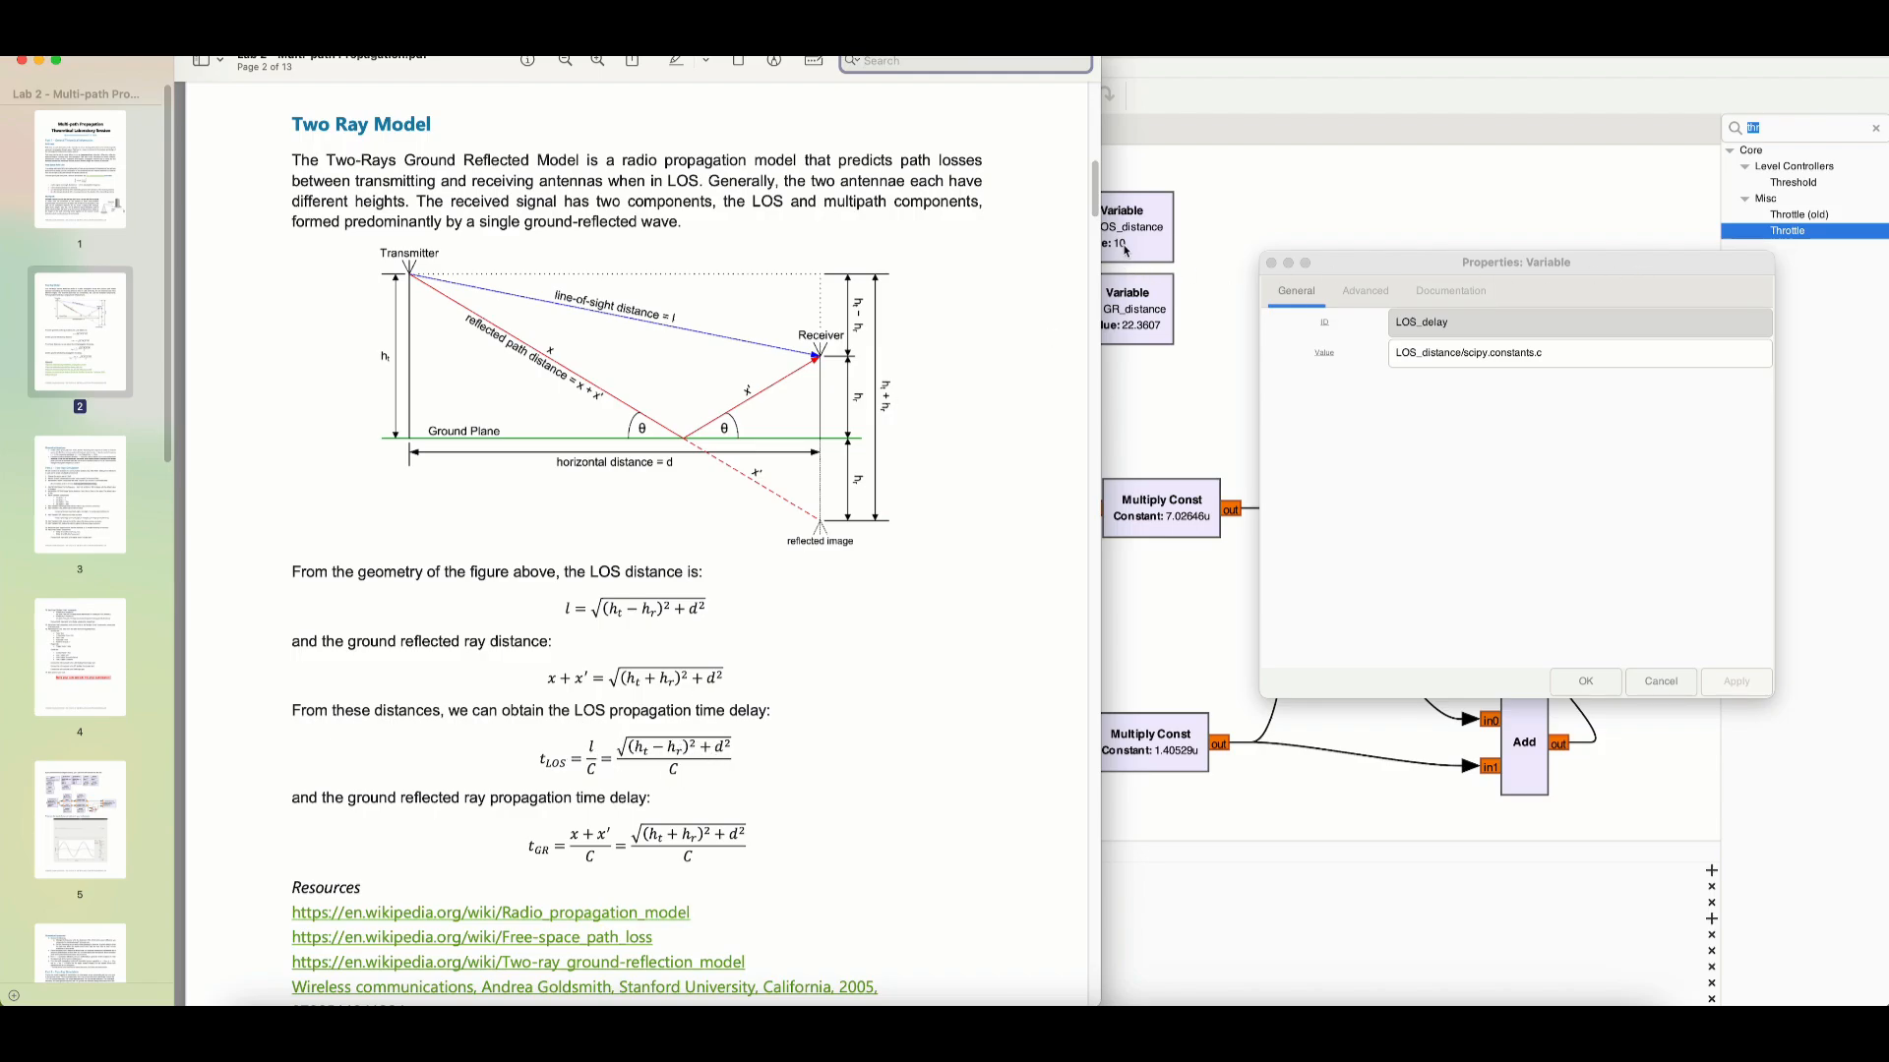
key("super+f")
left_click(1186, 209)
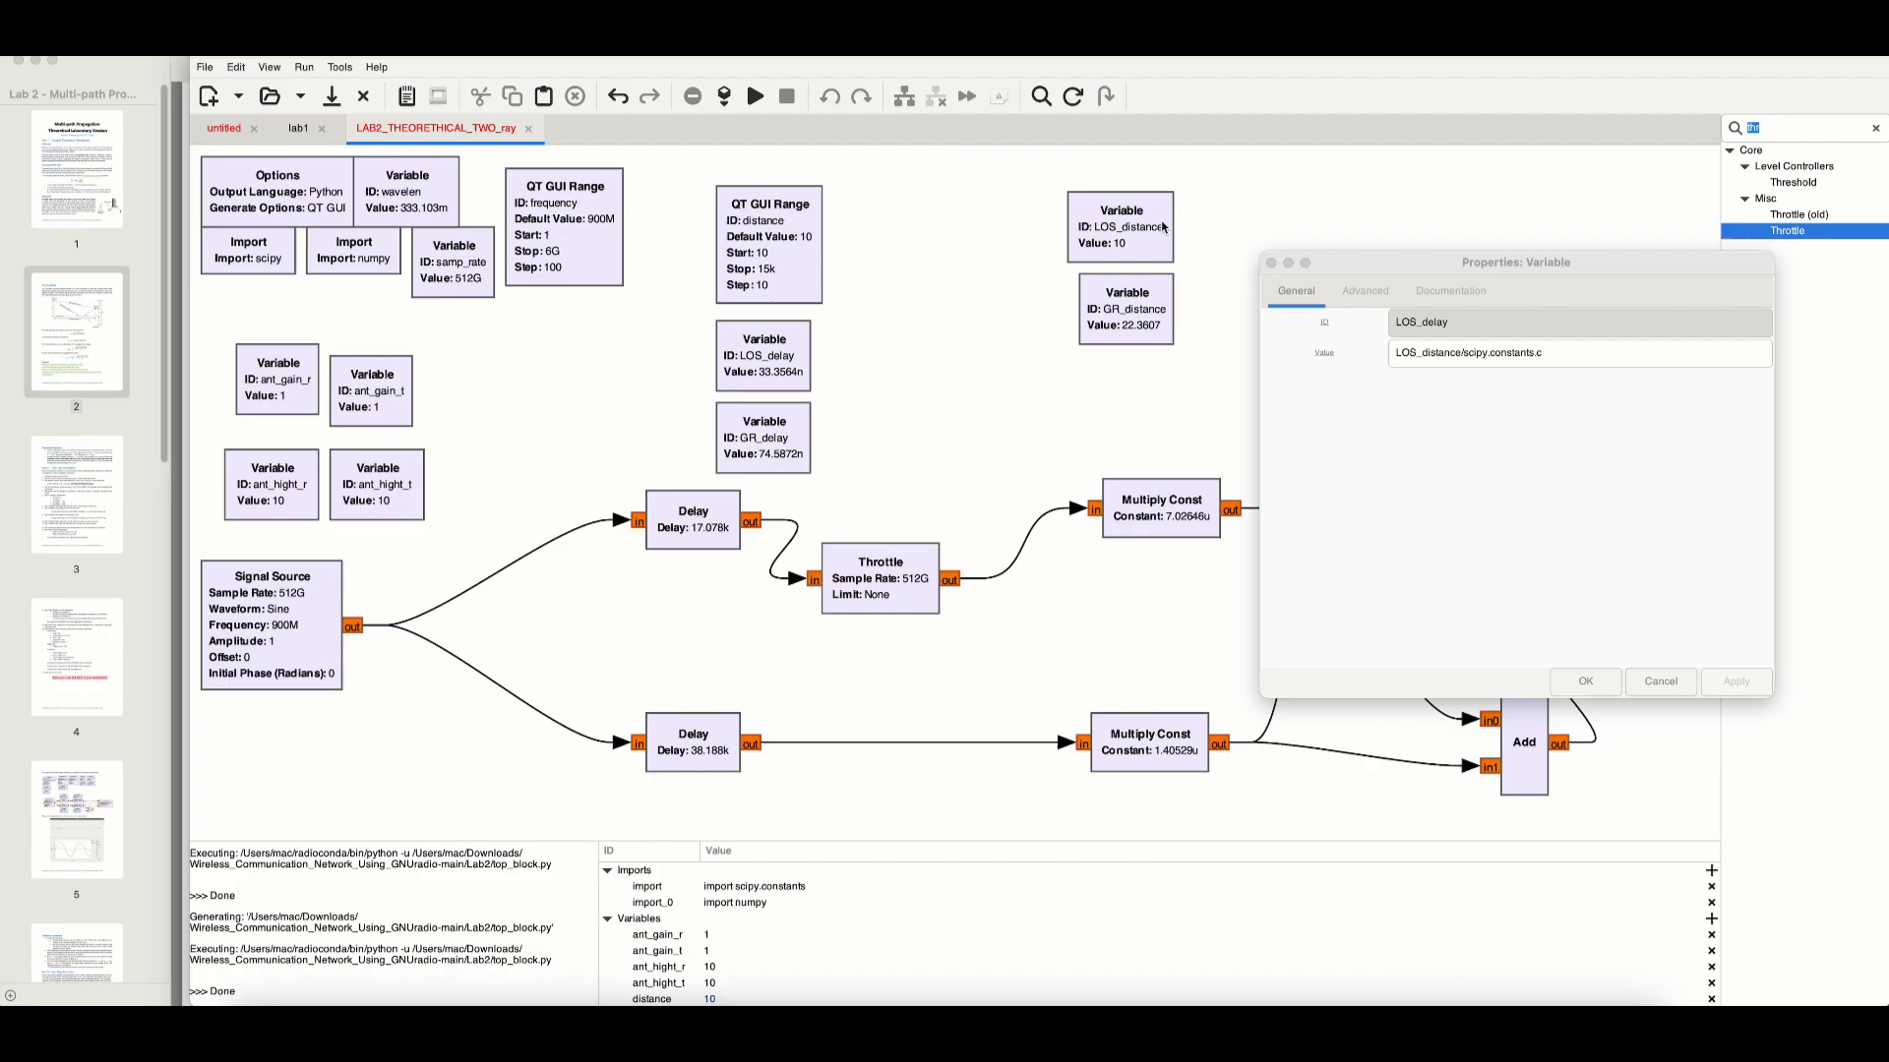
left_click(1585, 681)
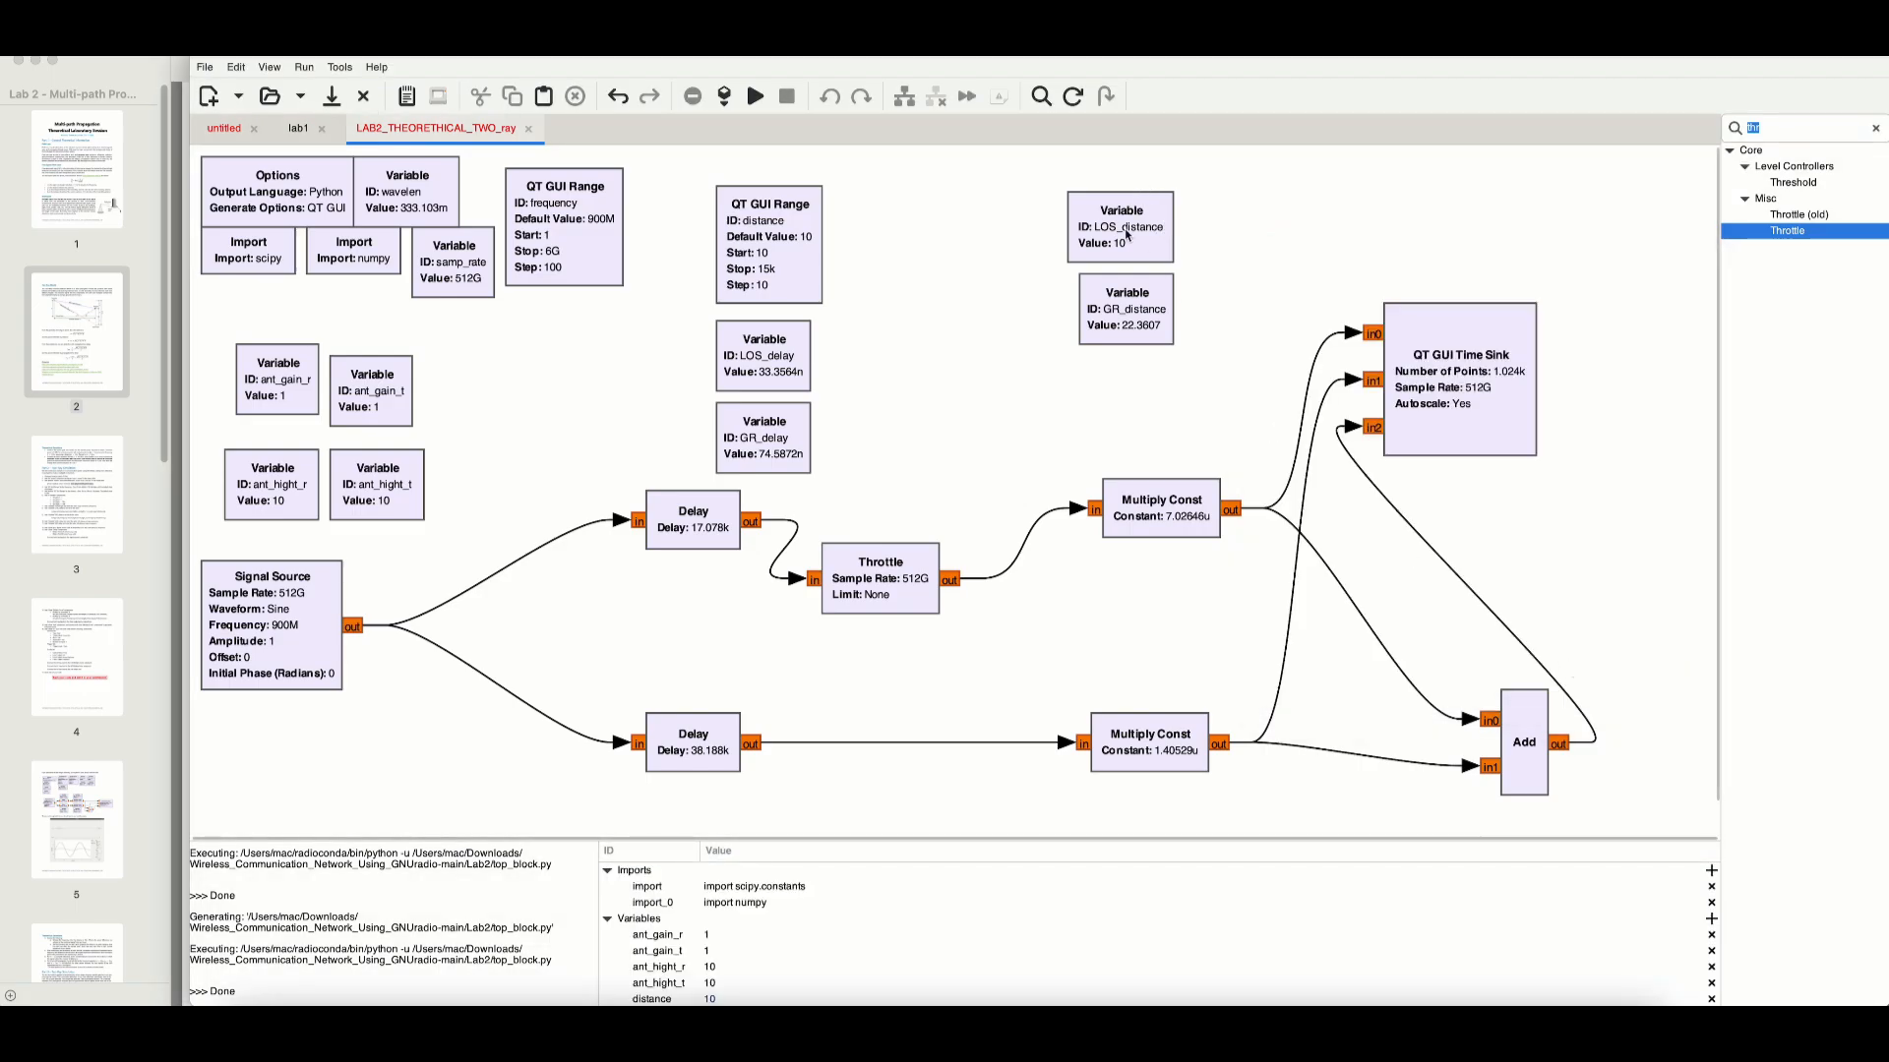
- Move the LOS_distance and GR_distance variable blocks side by side above the QT GUI Time Sink
left_click_drag(1122, 227, 1215, 192)
left_click_drag(1149, 286, 1325, 206)
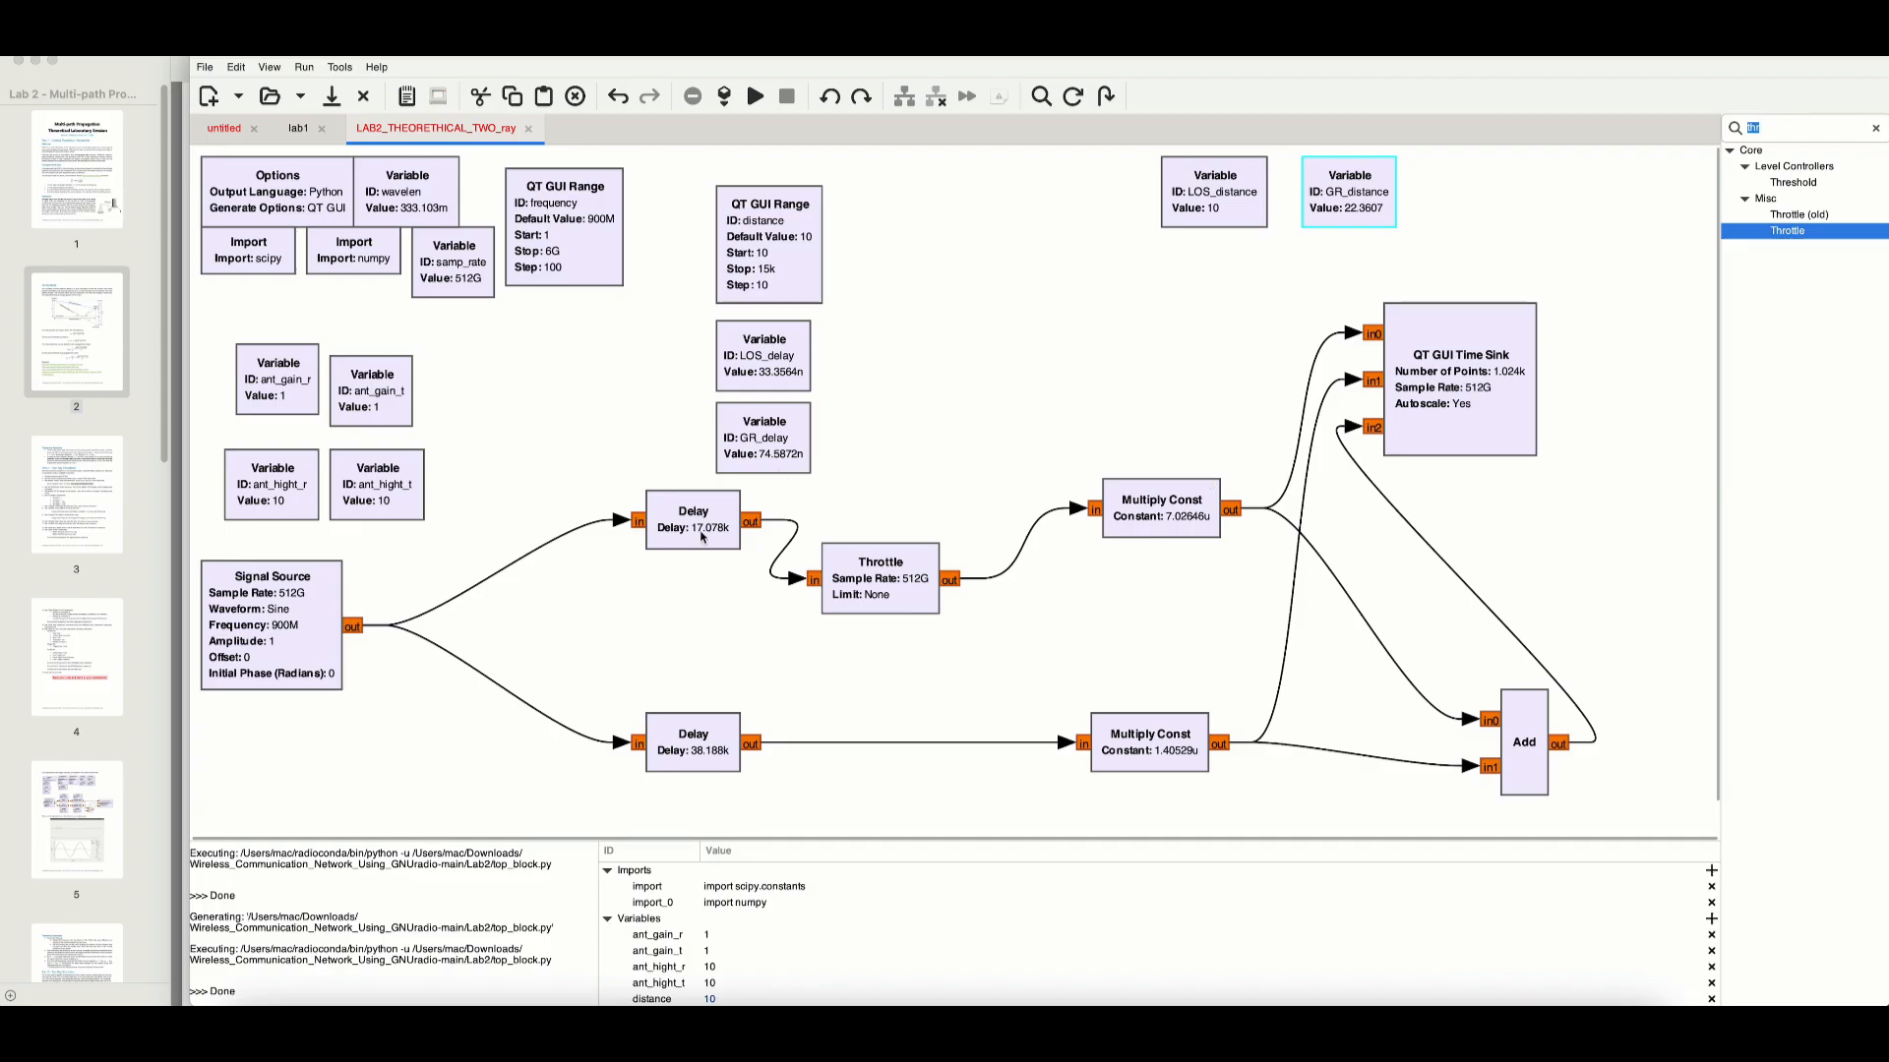
- Recheck the LOS_delay variable's value expression against the t_LOS equation in the lab PDF, then close its properties
double_click(755, 370)
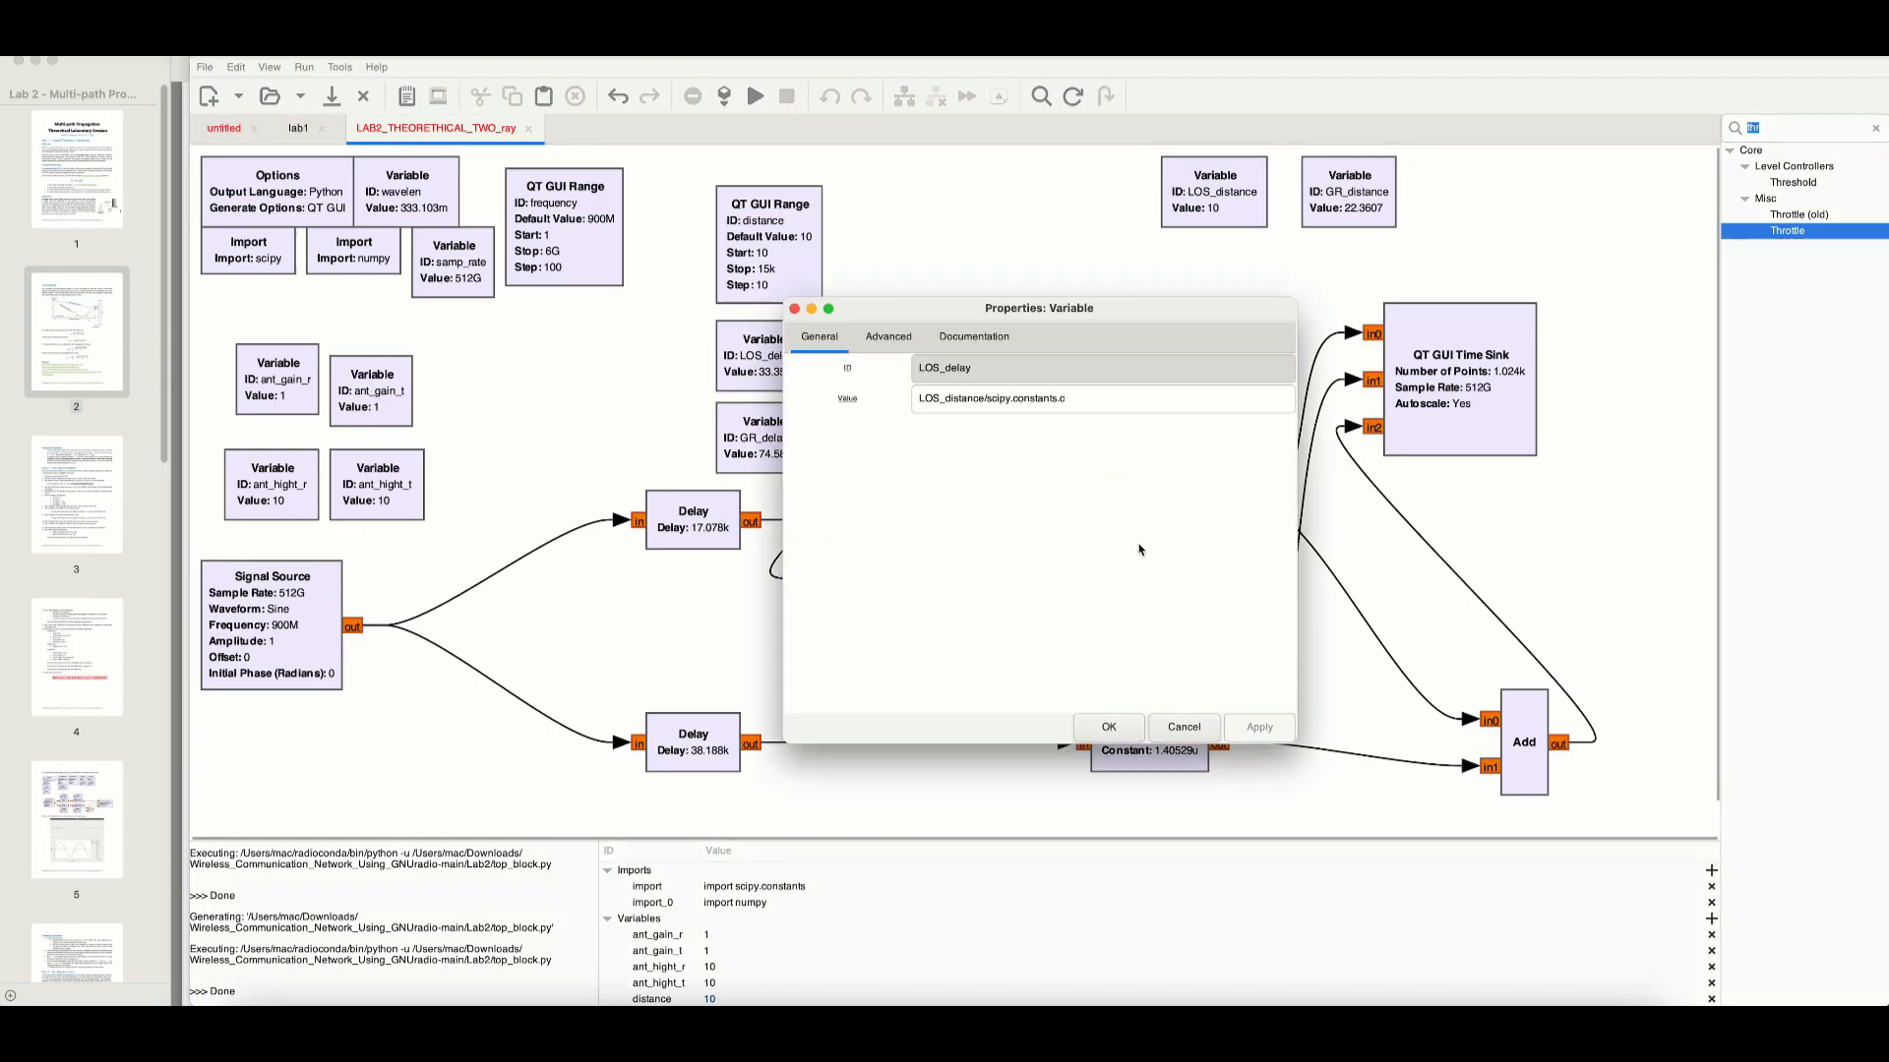
key("super+Tab")
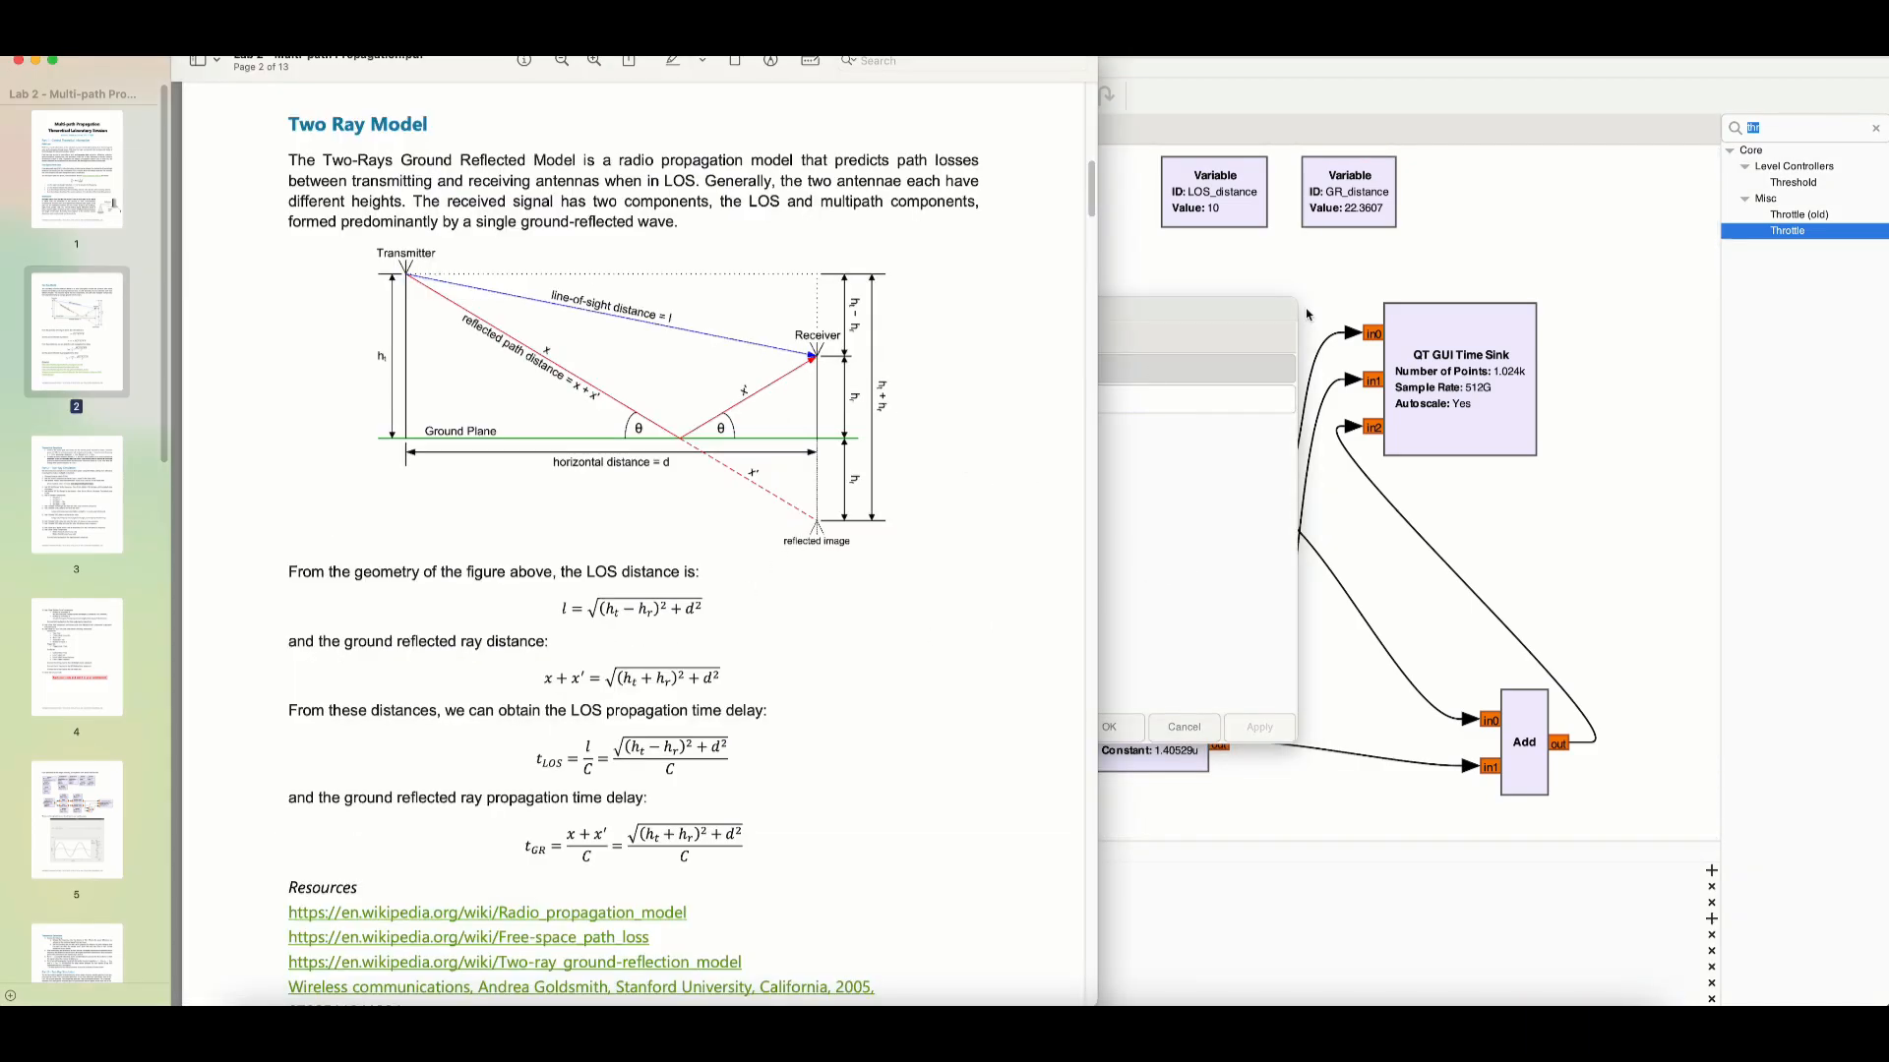
left_click(1175, 309)
left_click_drag(1175, 309, 1558, 283)
key("super+Tab")
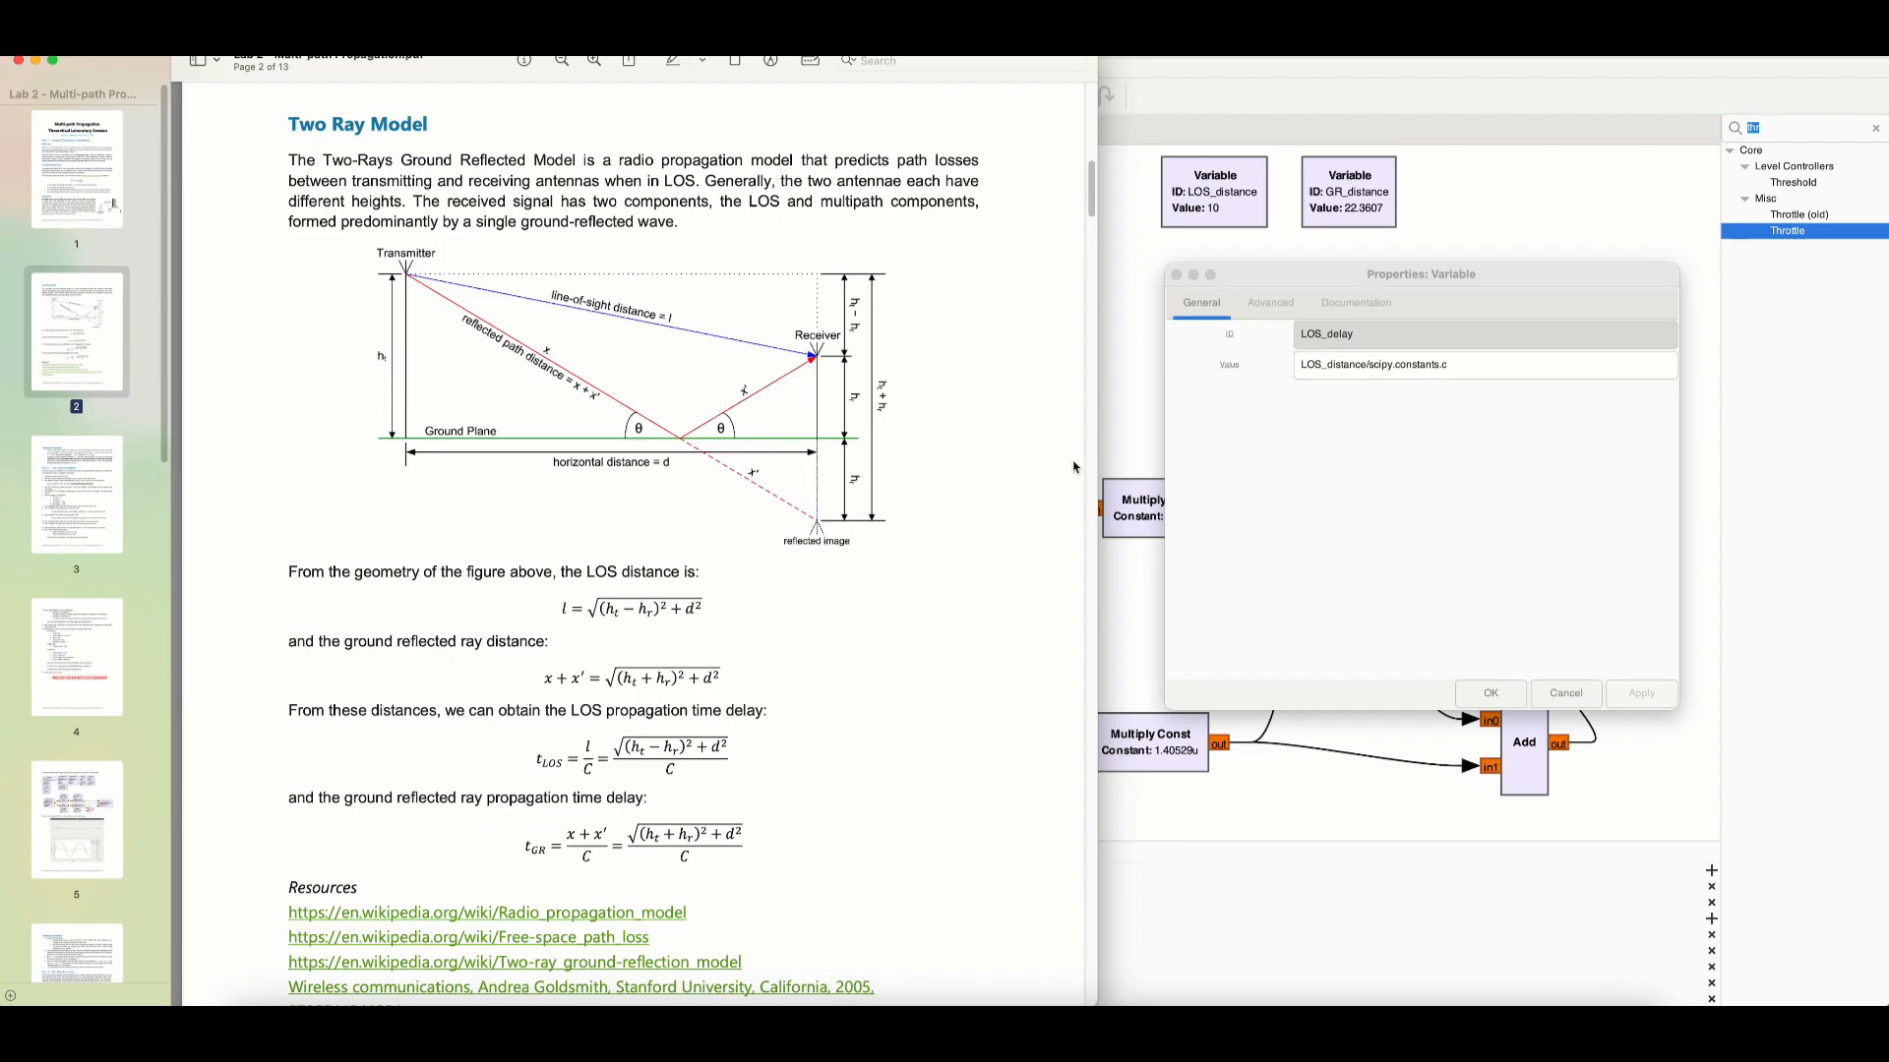
left_click(1177, 275)
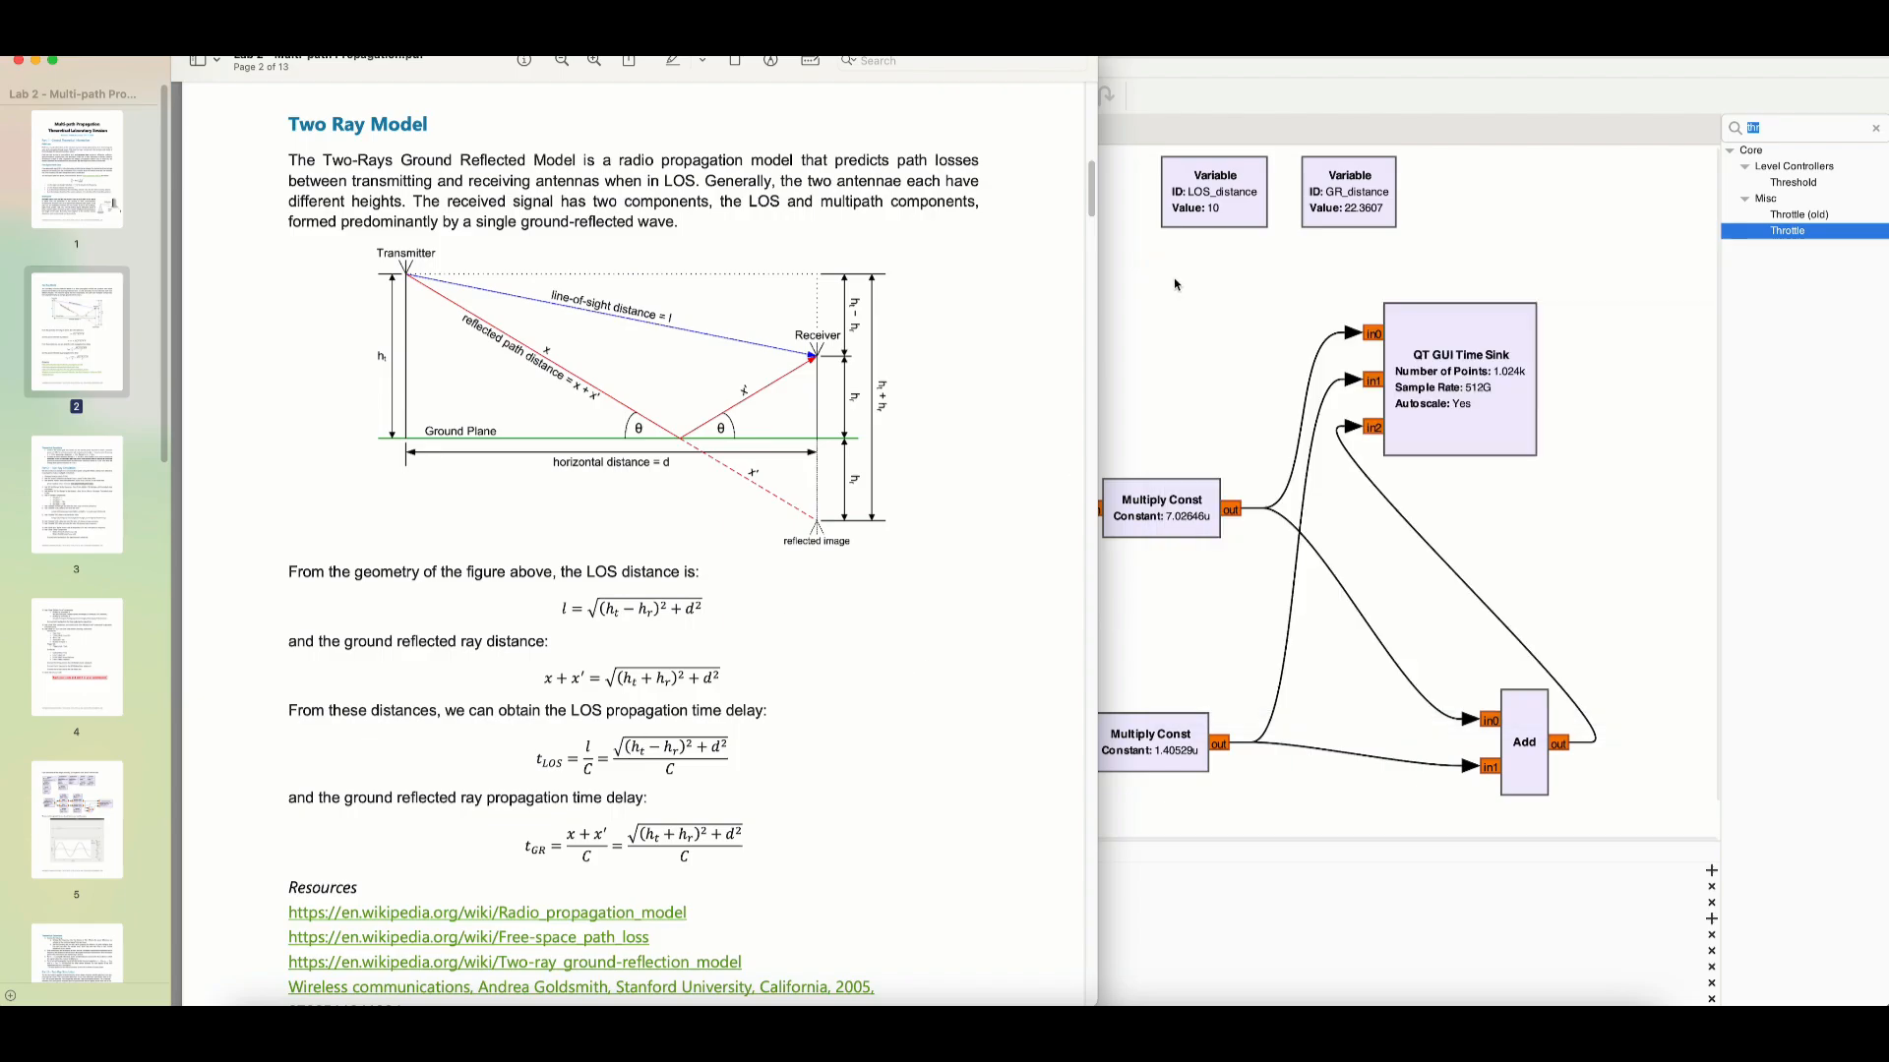
left_click(1220, 403)
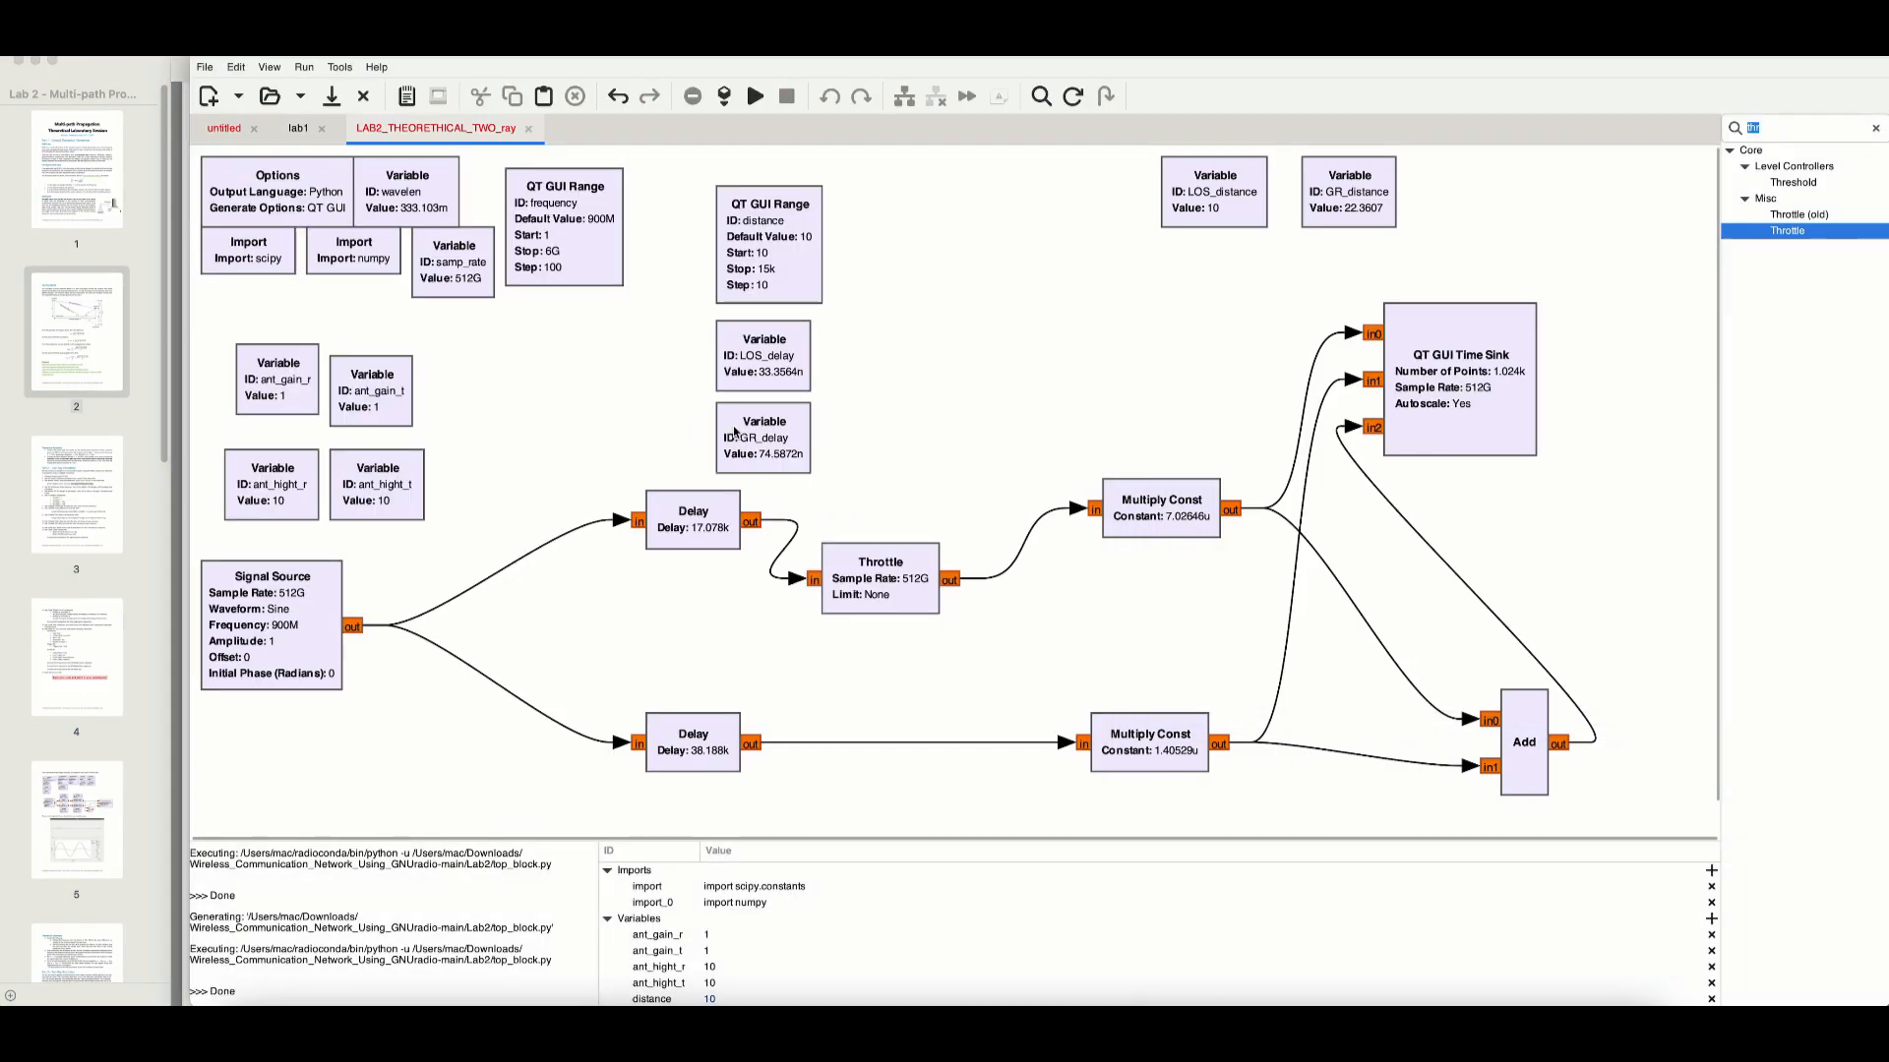
double_click(758, 358)
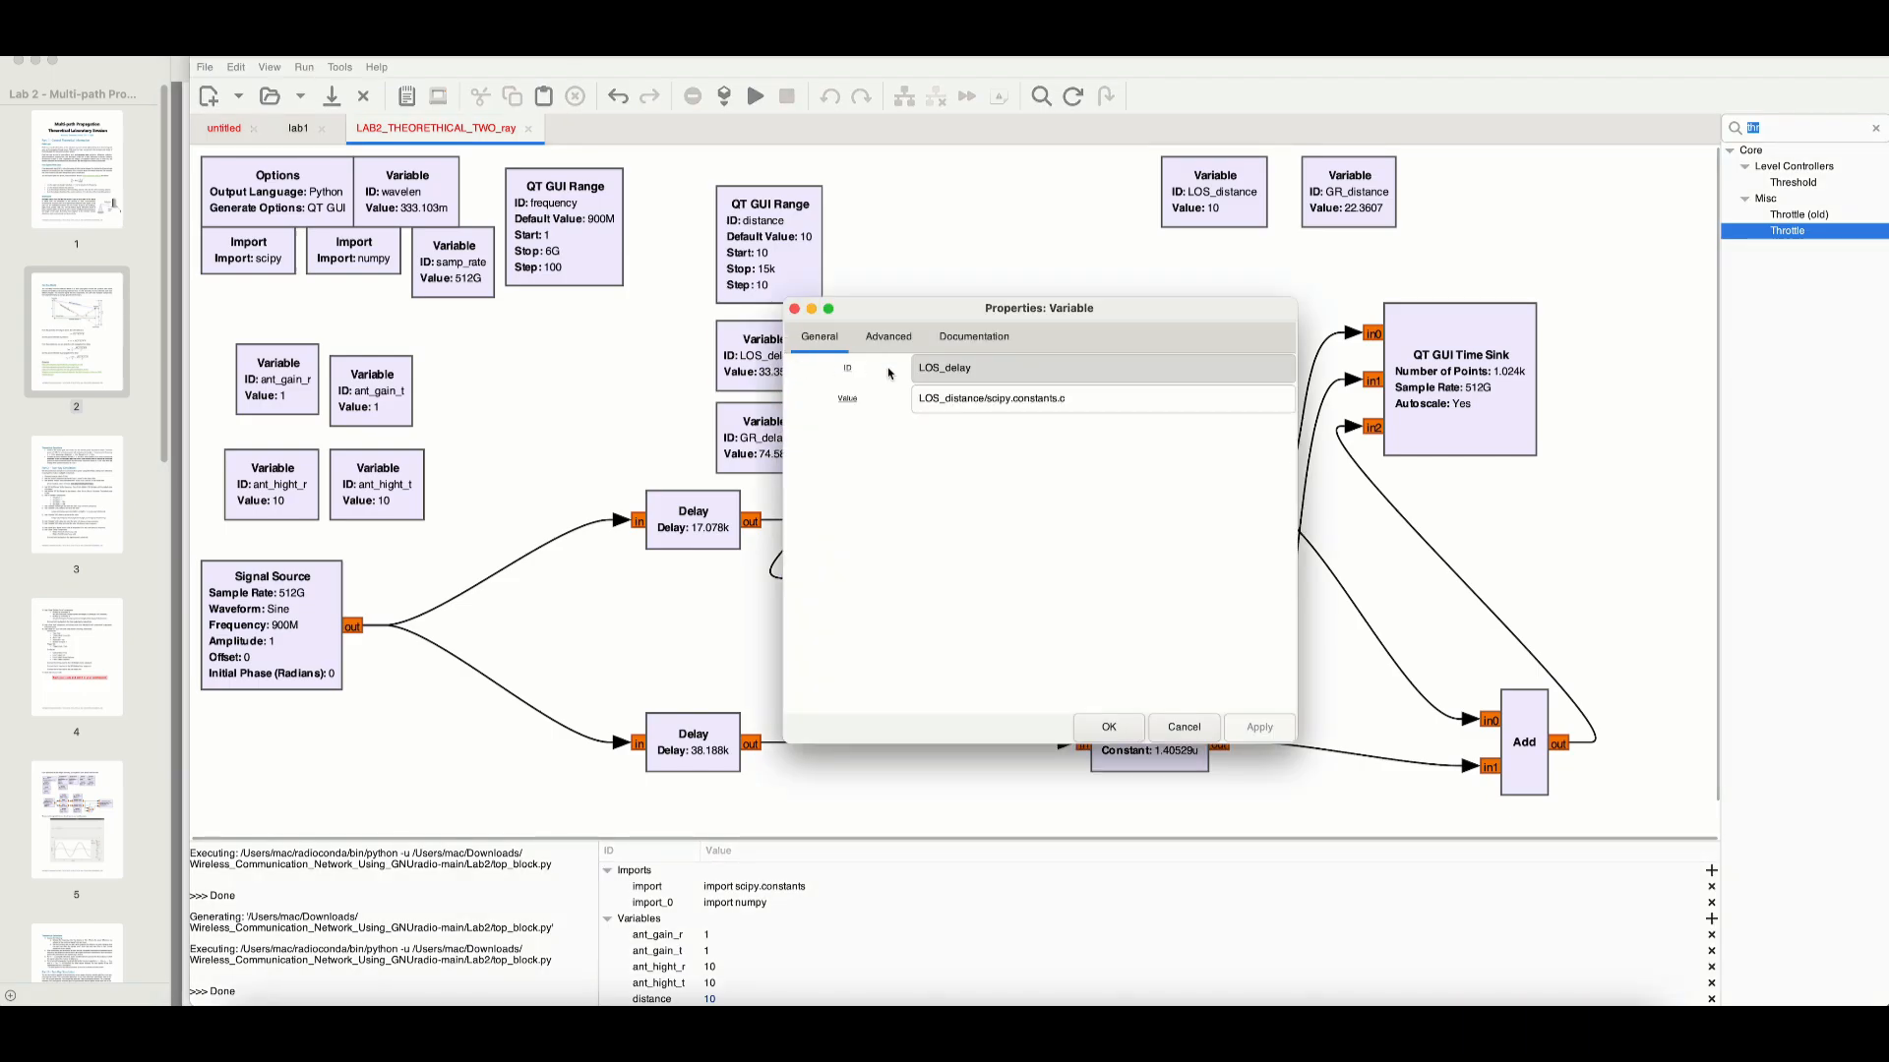
left_click(793, 311)
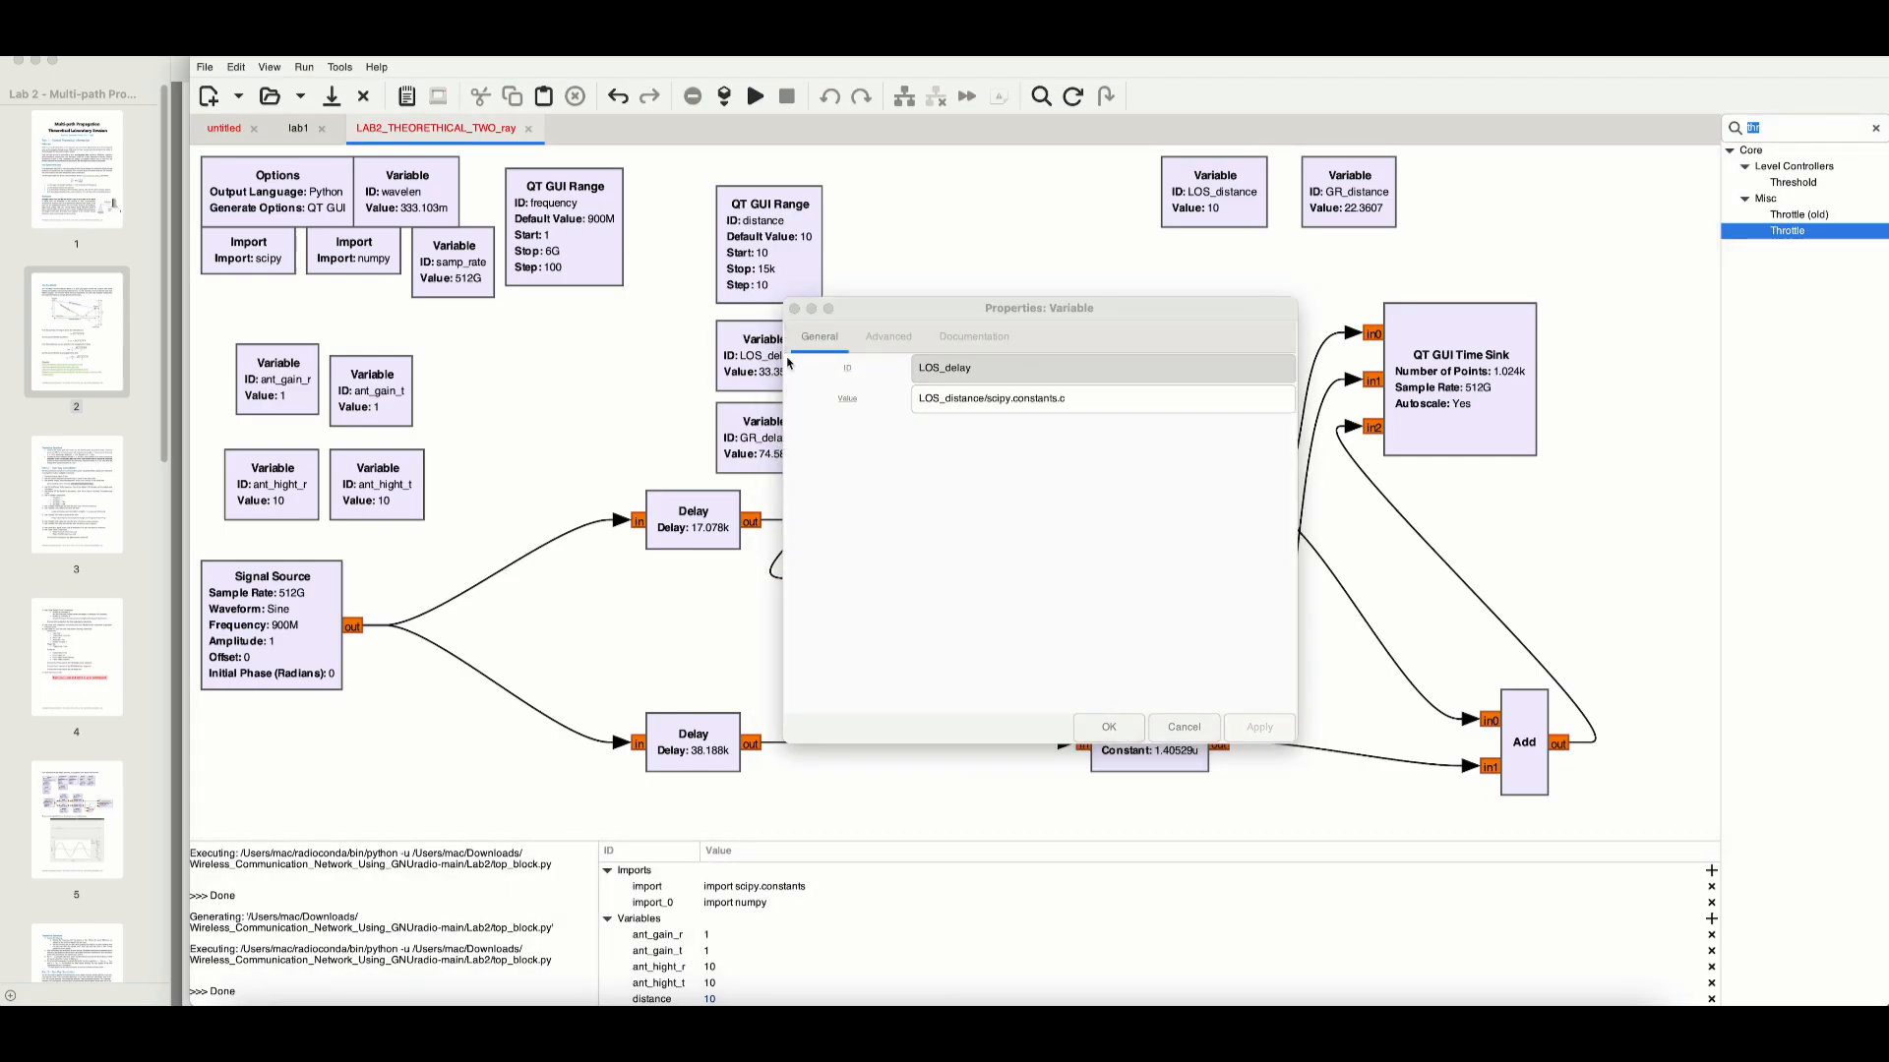
left_click(1108, 727)
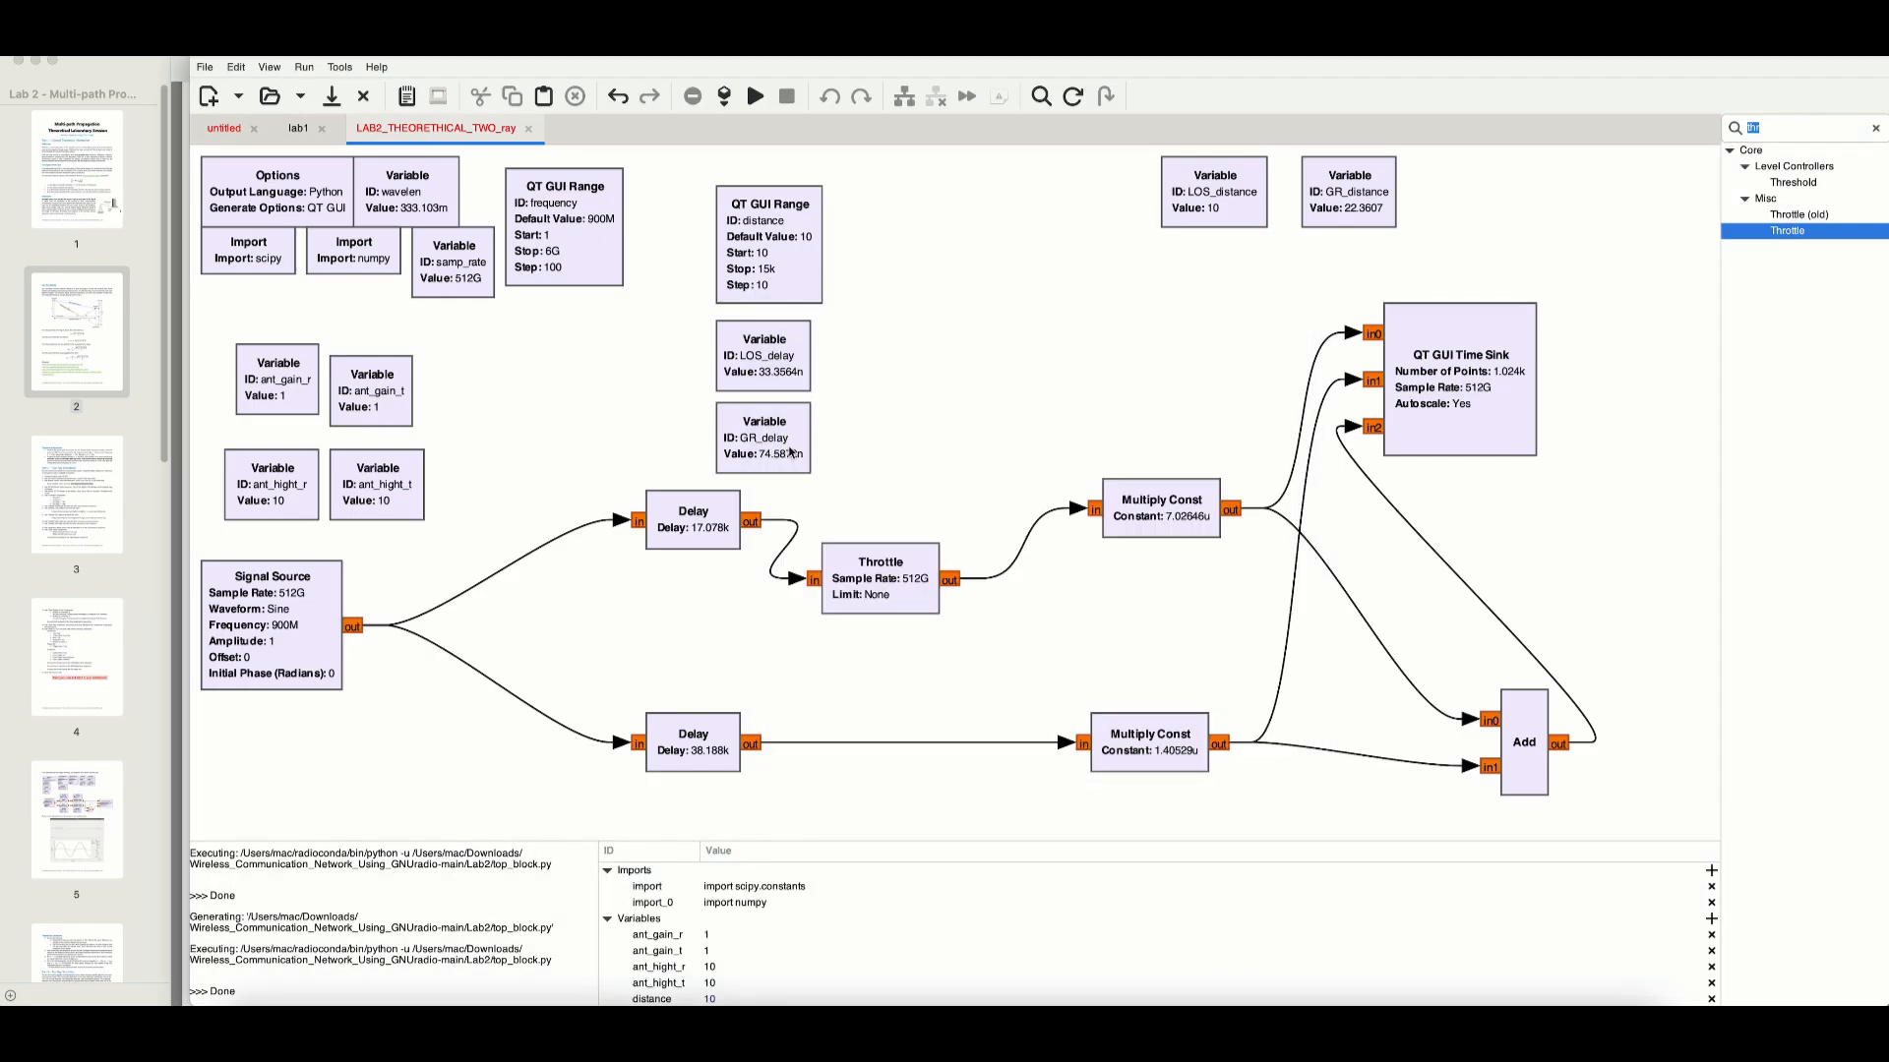
- Compare the GR_delay variable's formula with the ground reflected ray propagation time delay equation in the lab PDF
double_click(785, 445)
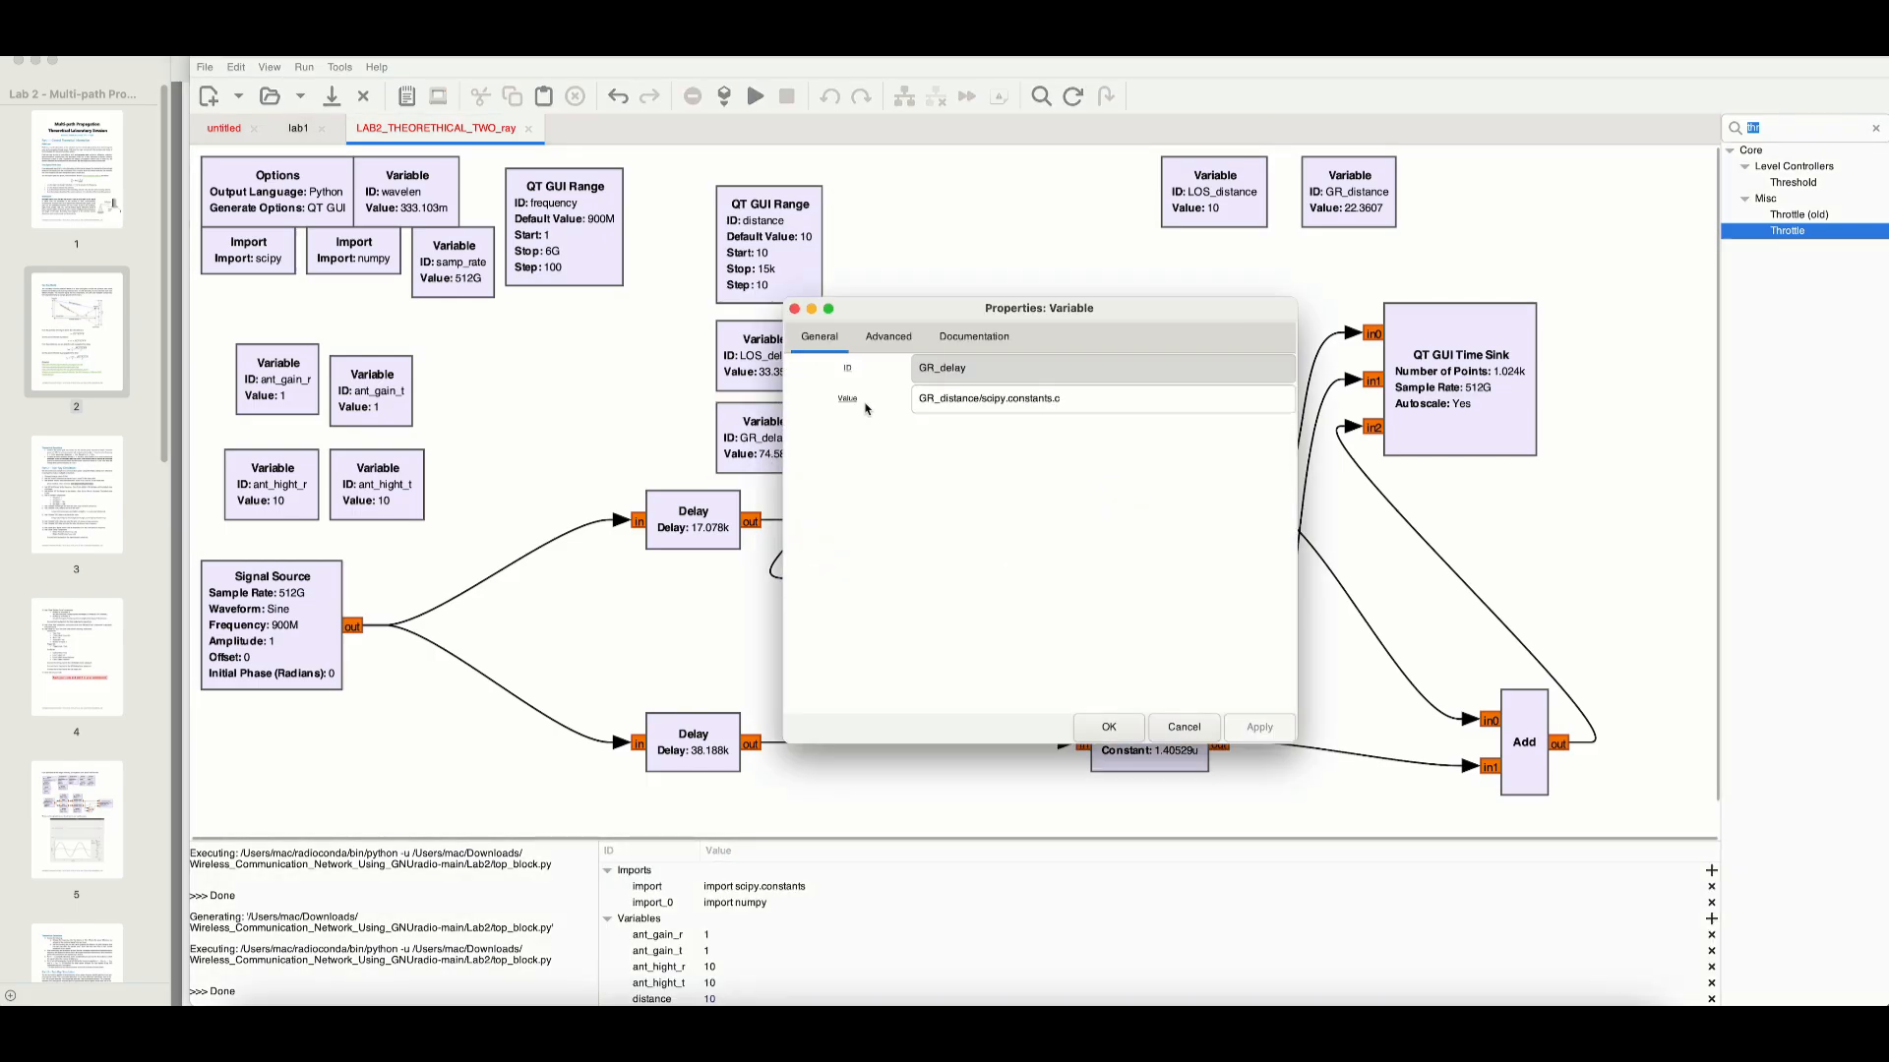
key("super+Tab")
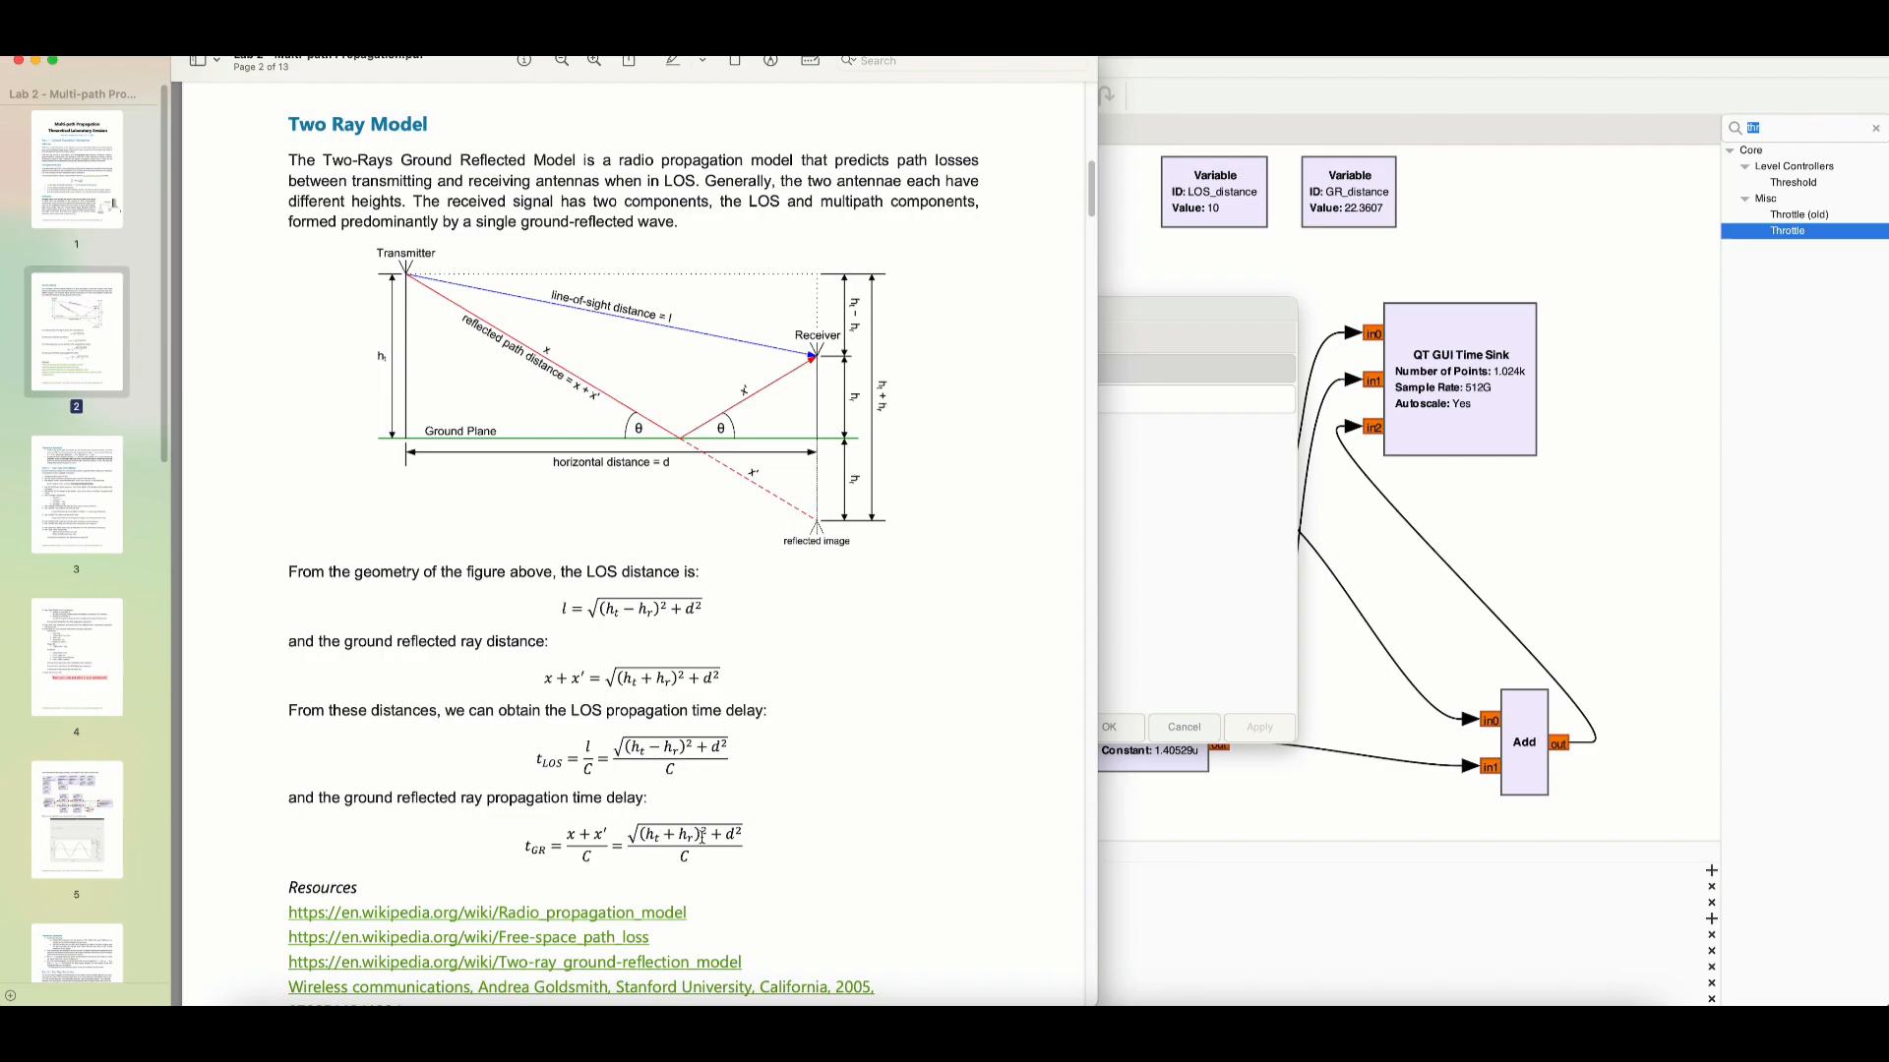
key("super+Tab")
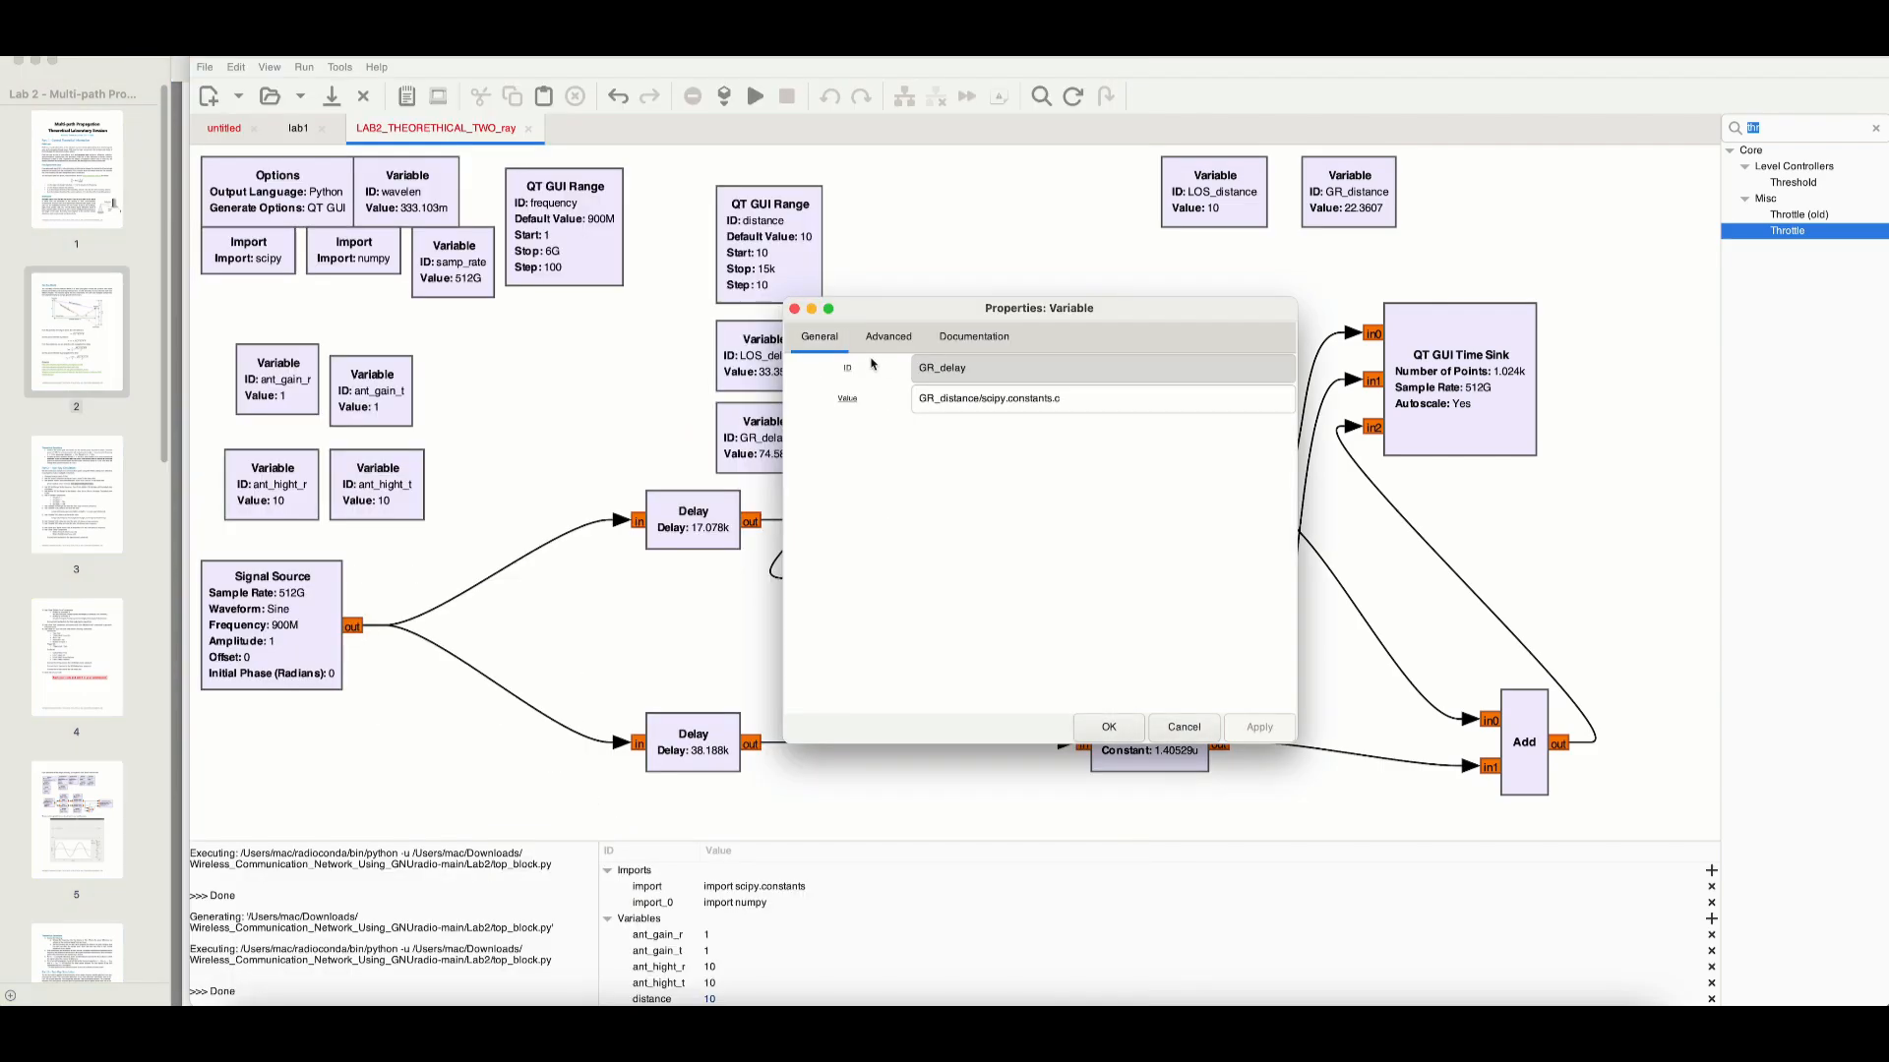
left_click(794, 308)
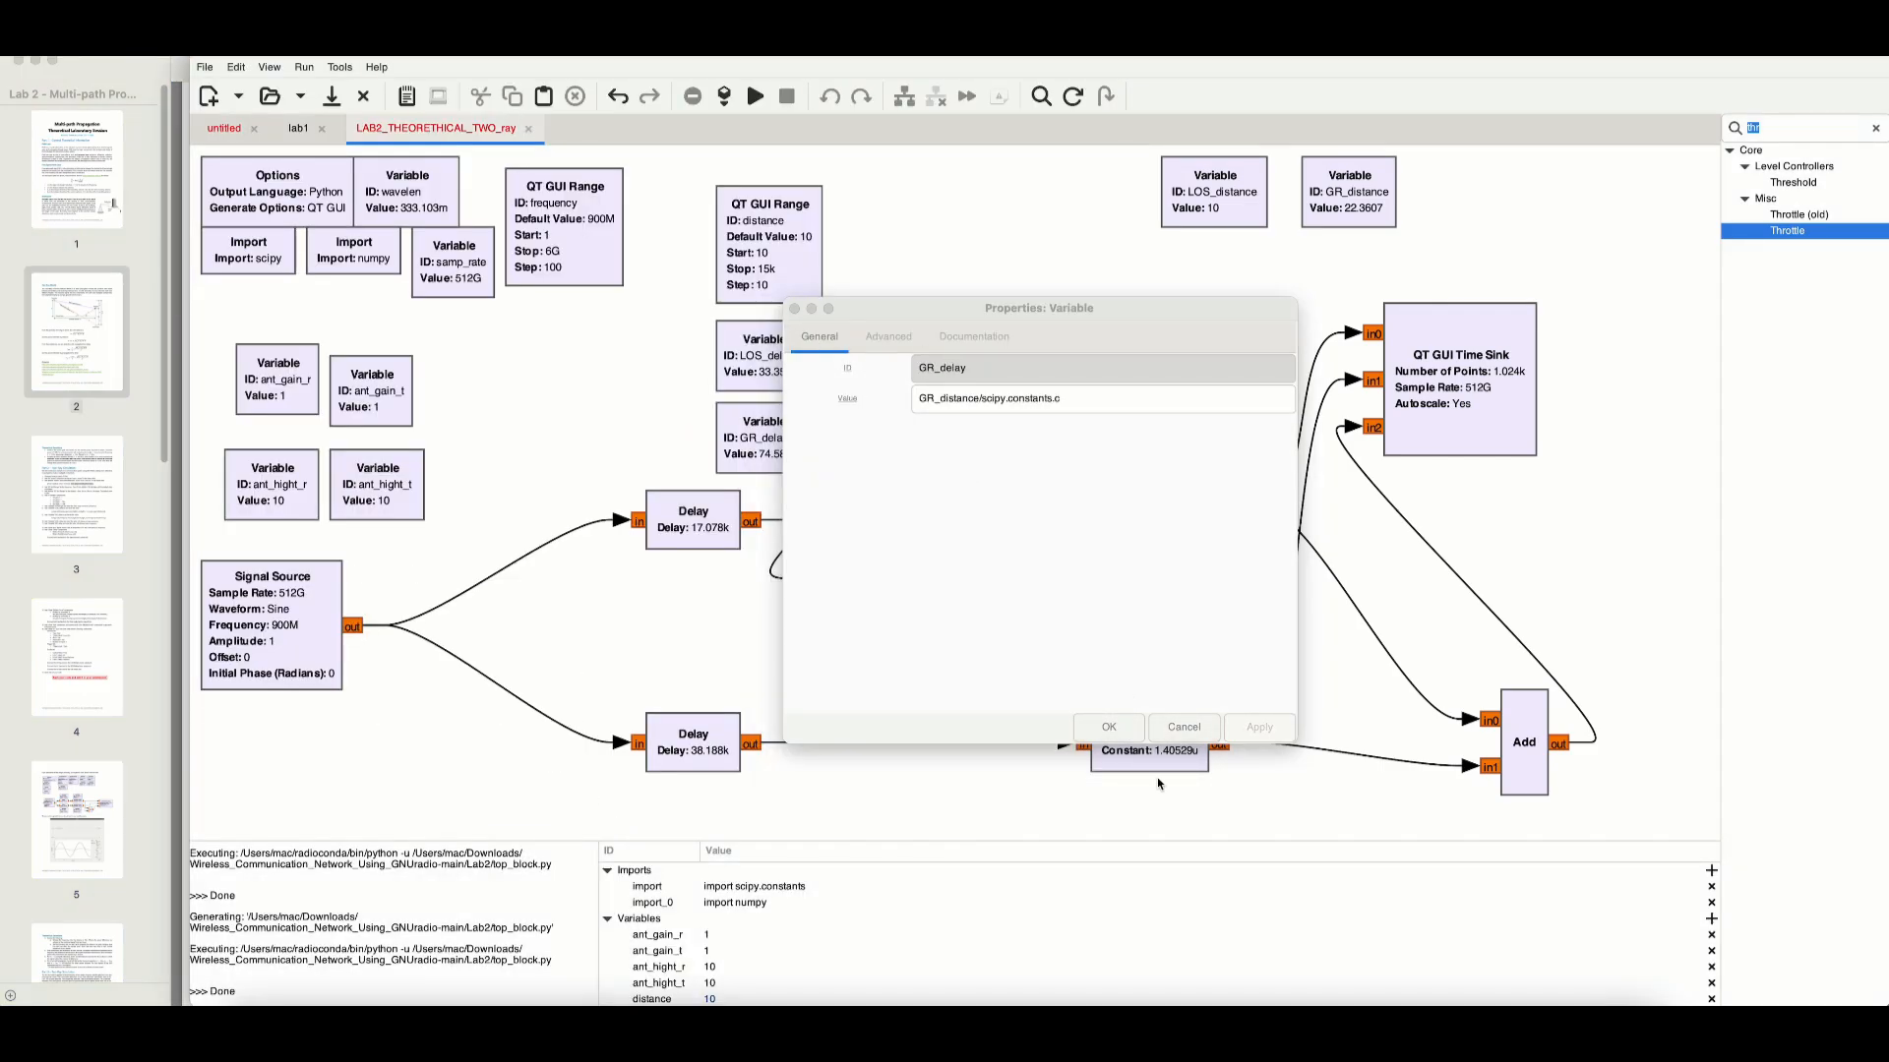
left_click(1109, 728)
- Review the delay expressions of the line-of-sight and ground-reflected Delay blocks
double_click(694, 521)
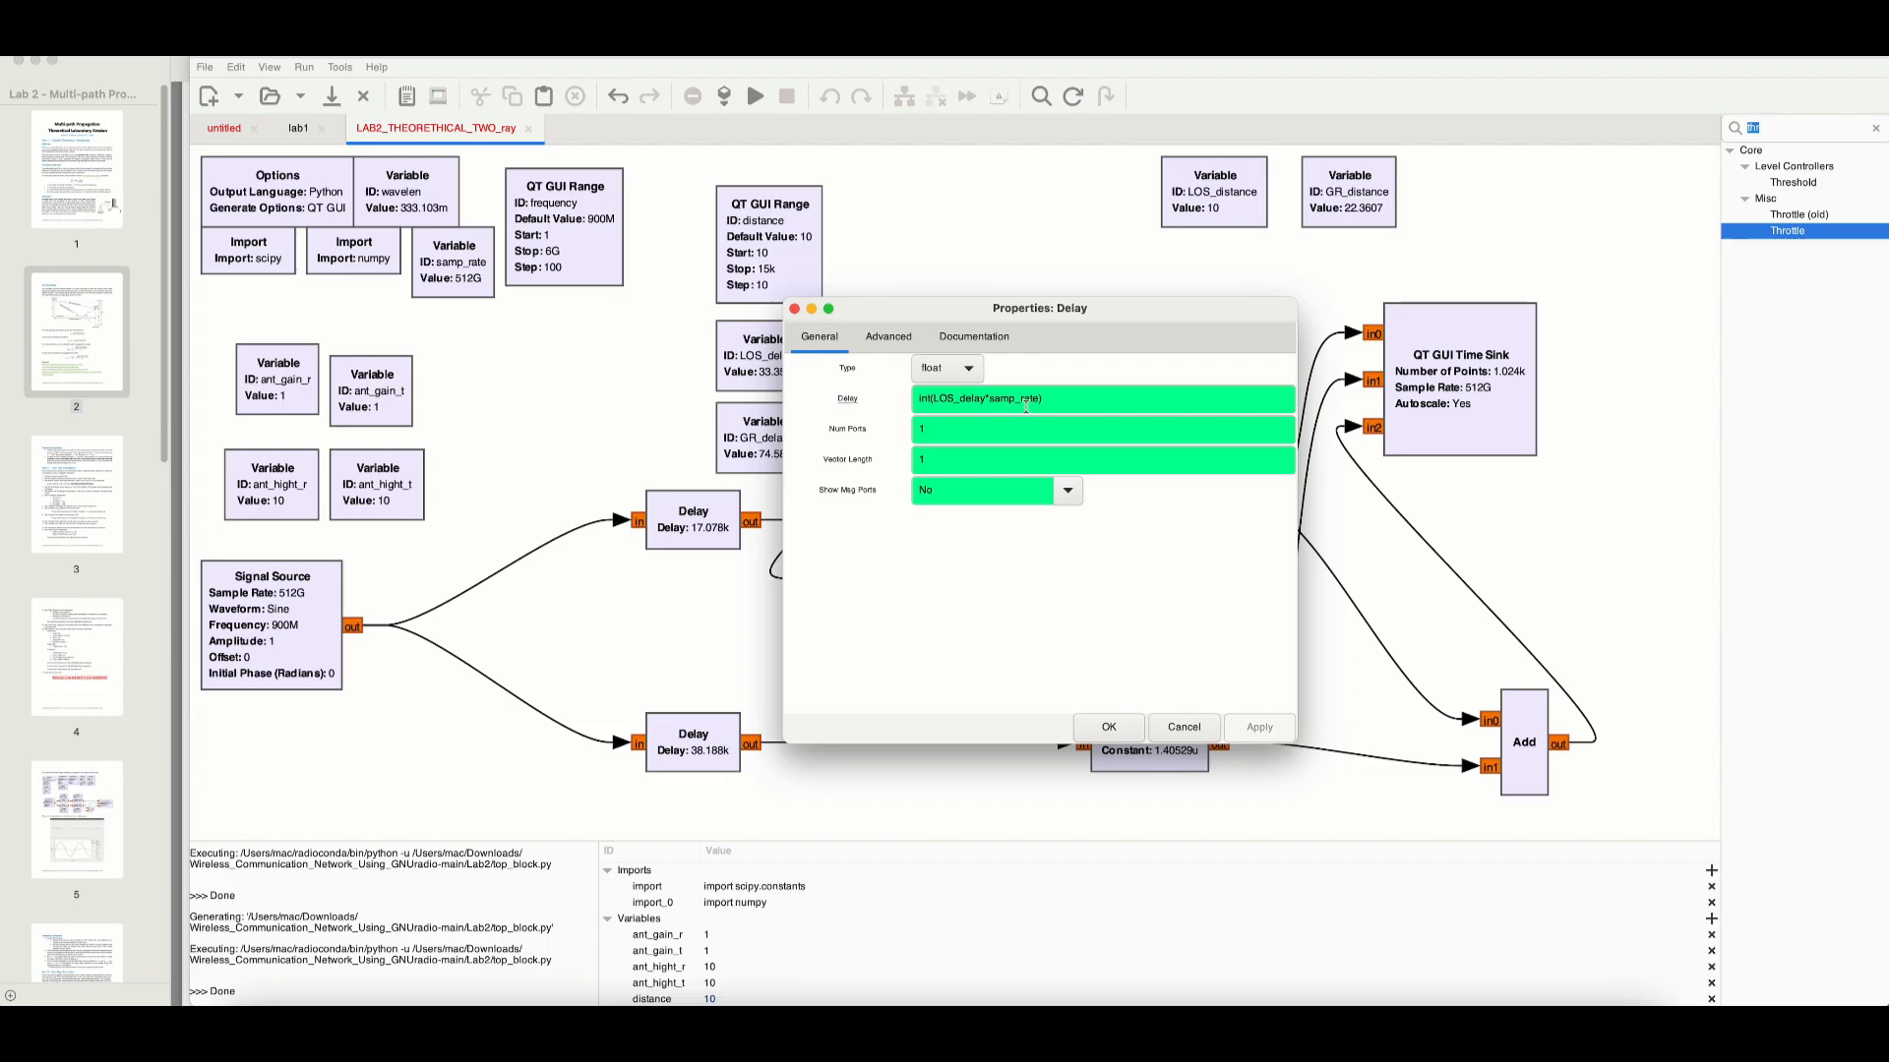
mouse_move(1026, 407)
left_click(795, 309)
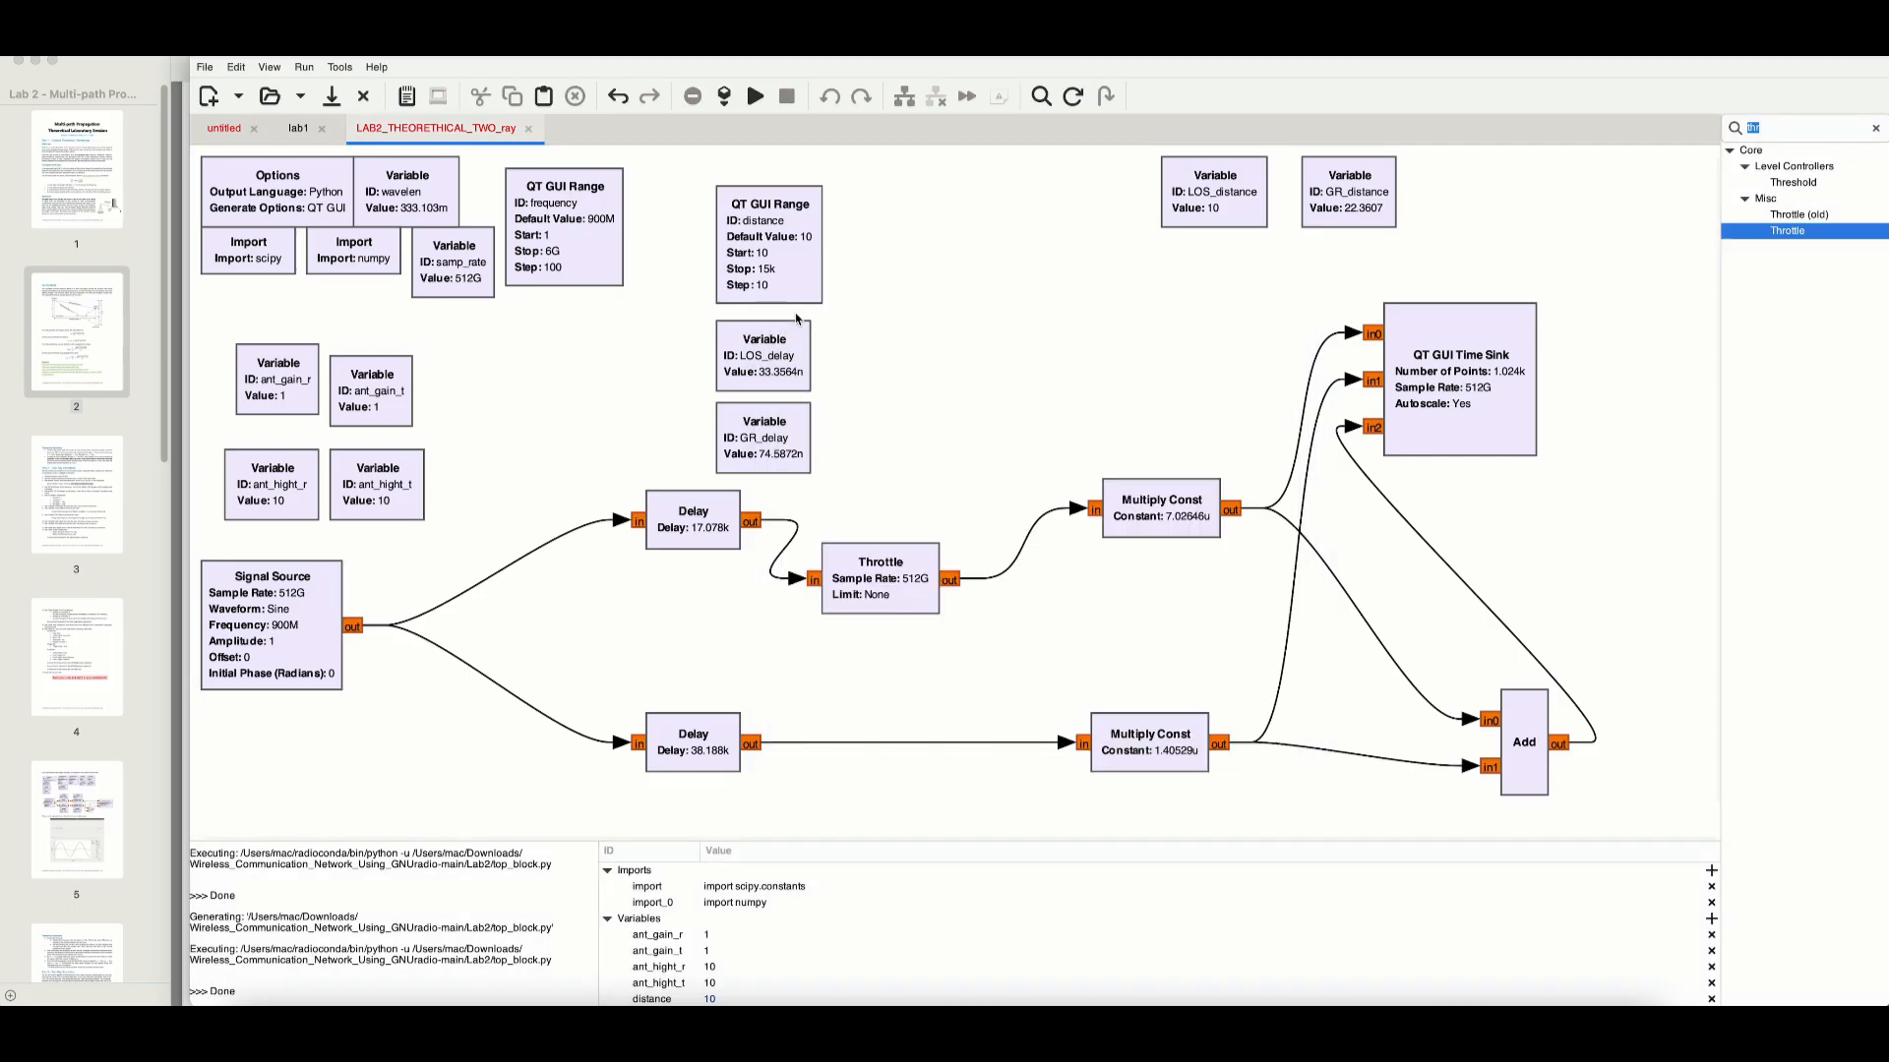
double_click(705, 762)
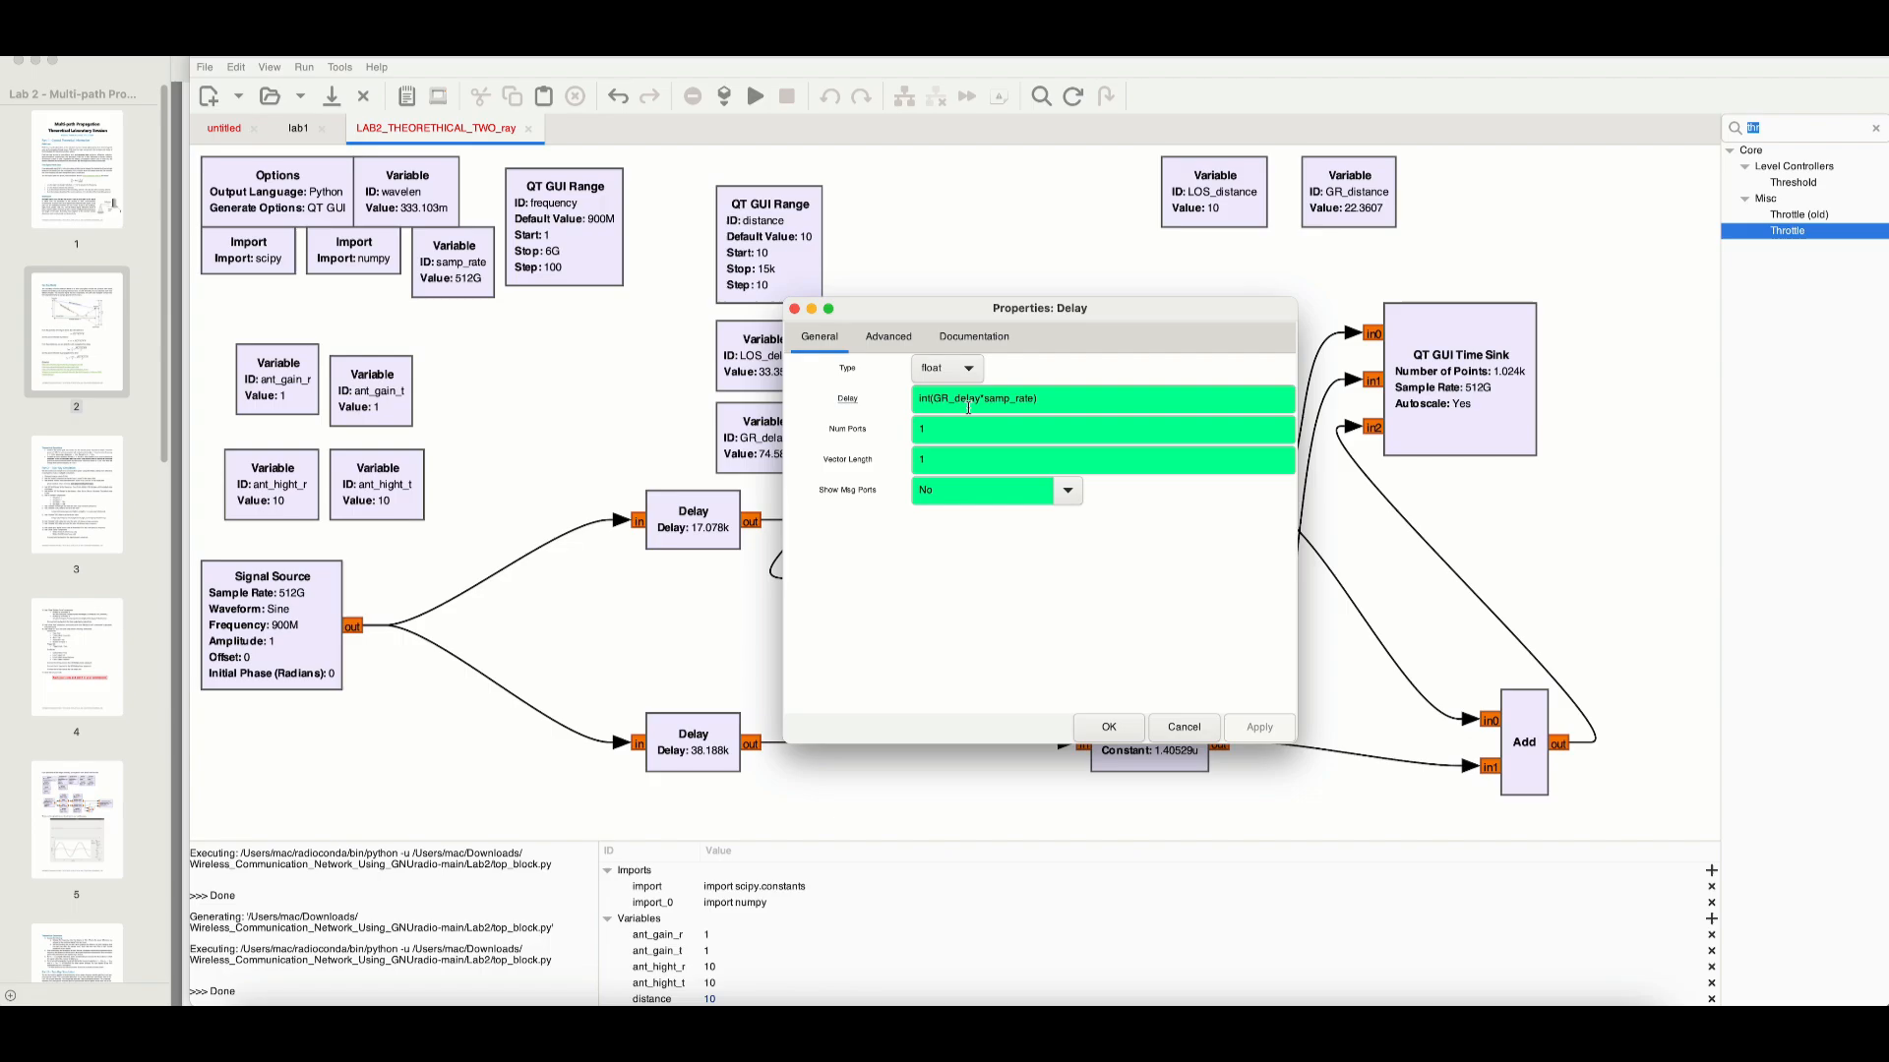
left_click_drag(934, 310, 1031, 297)
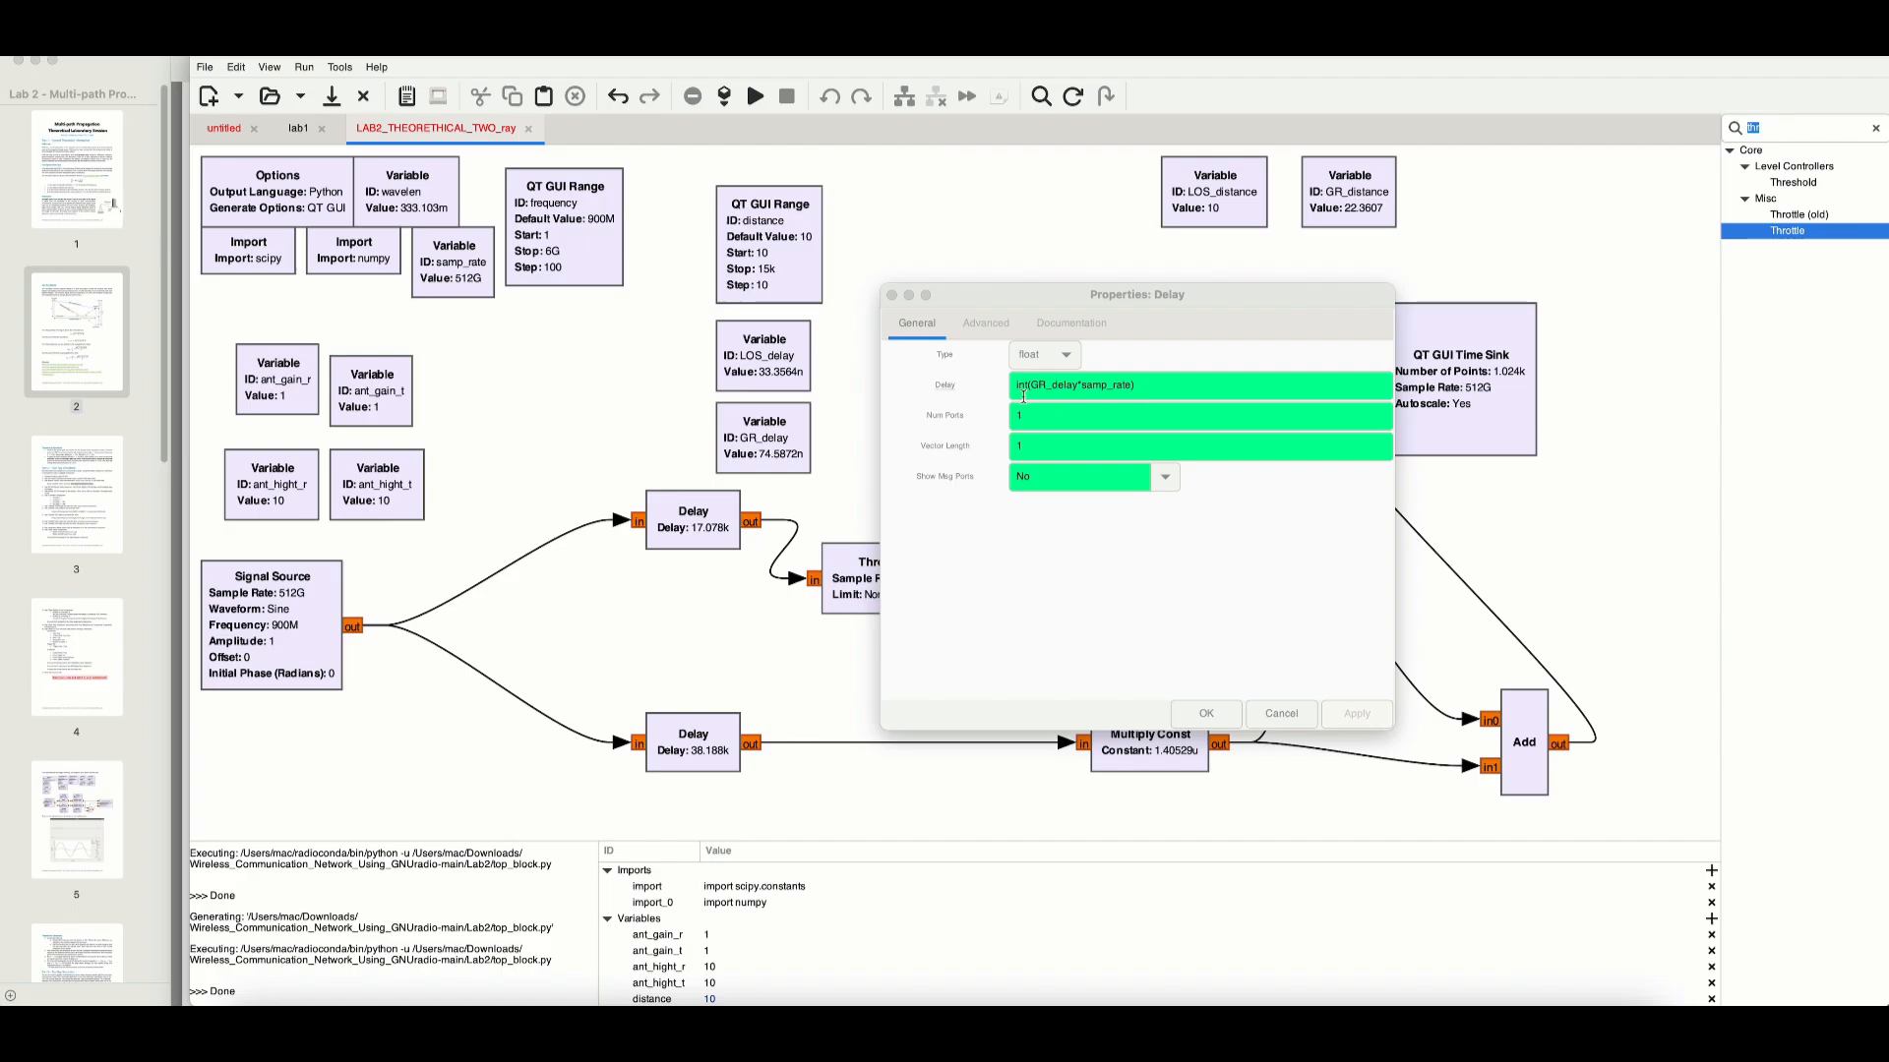
mouse_move(1018, 390)
left_click(1219, 715)
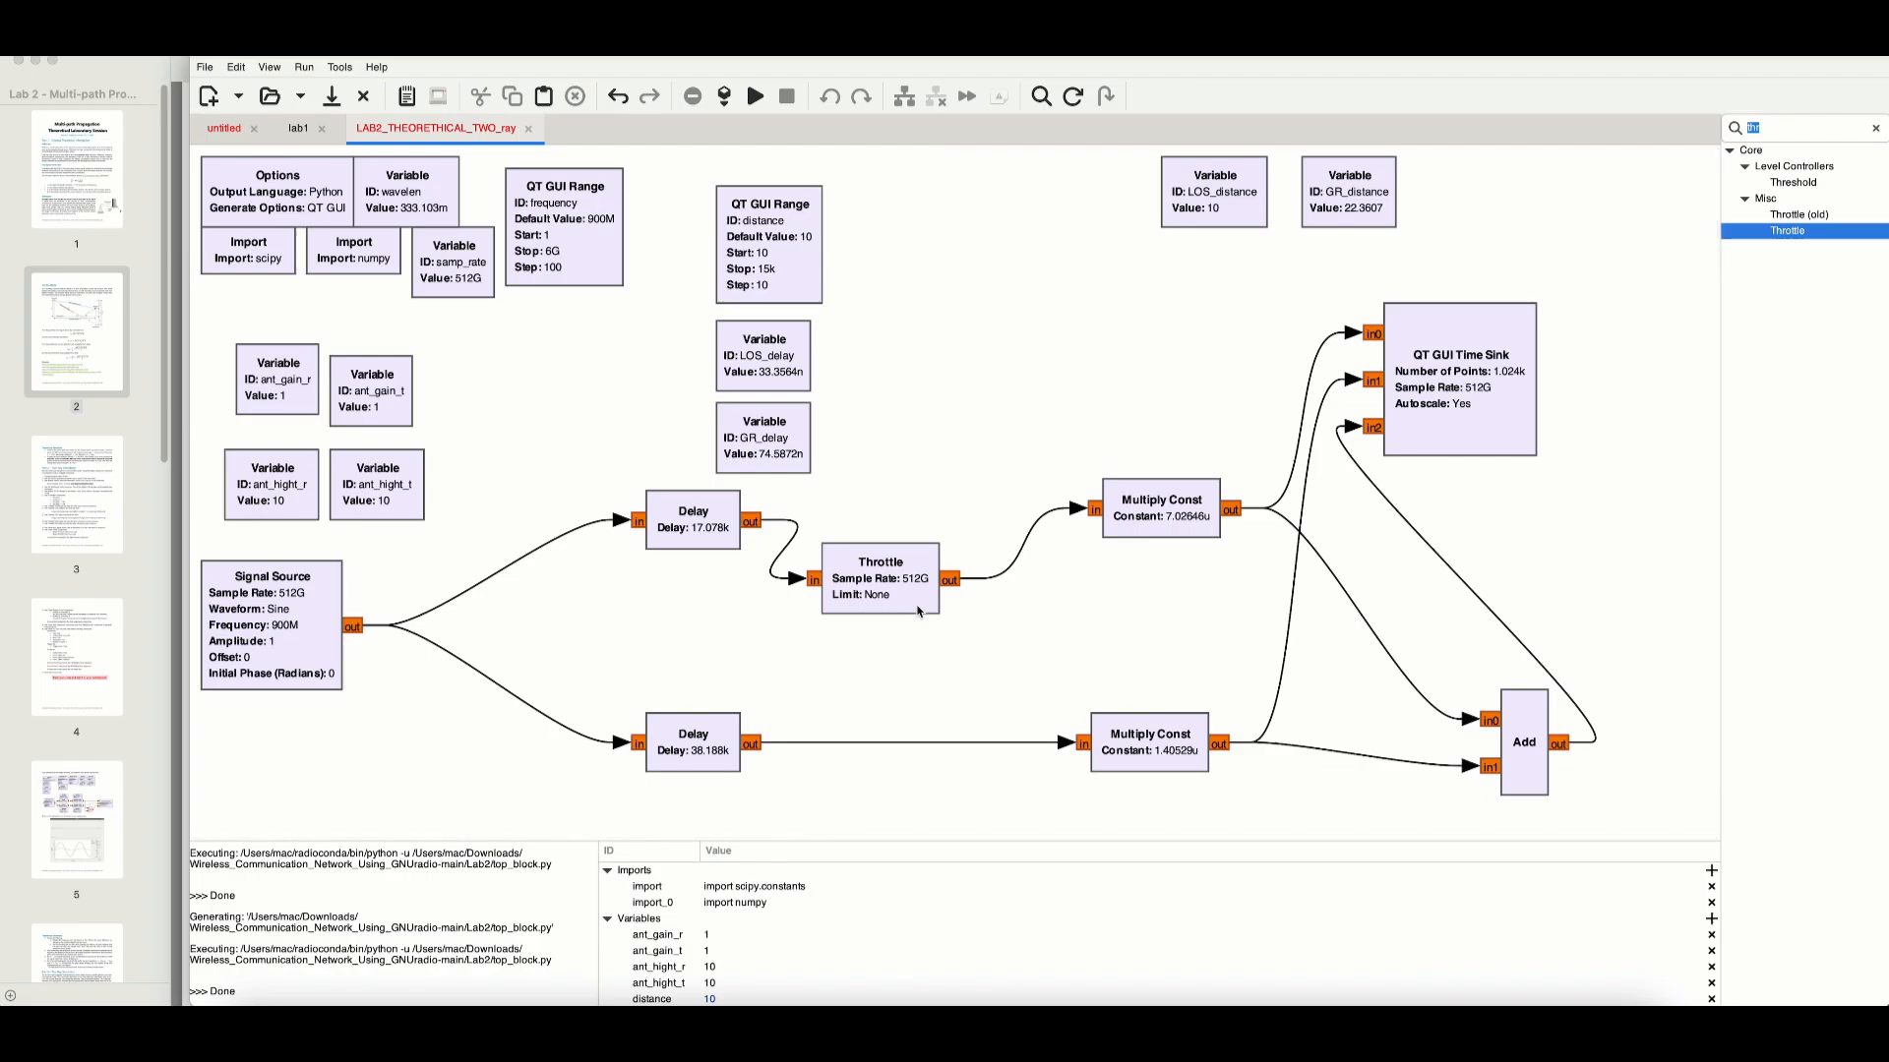
- Compare the line-of-sight Multiply Const block's constant expression with the Free Space Path Loss formula in the lab PDF
double_click(1162, 511)
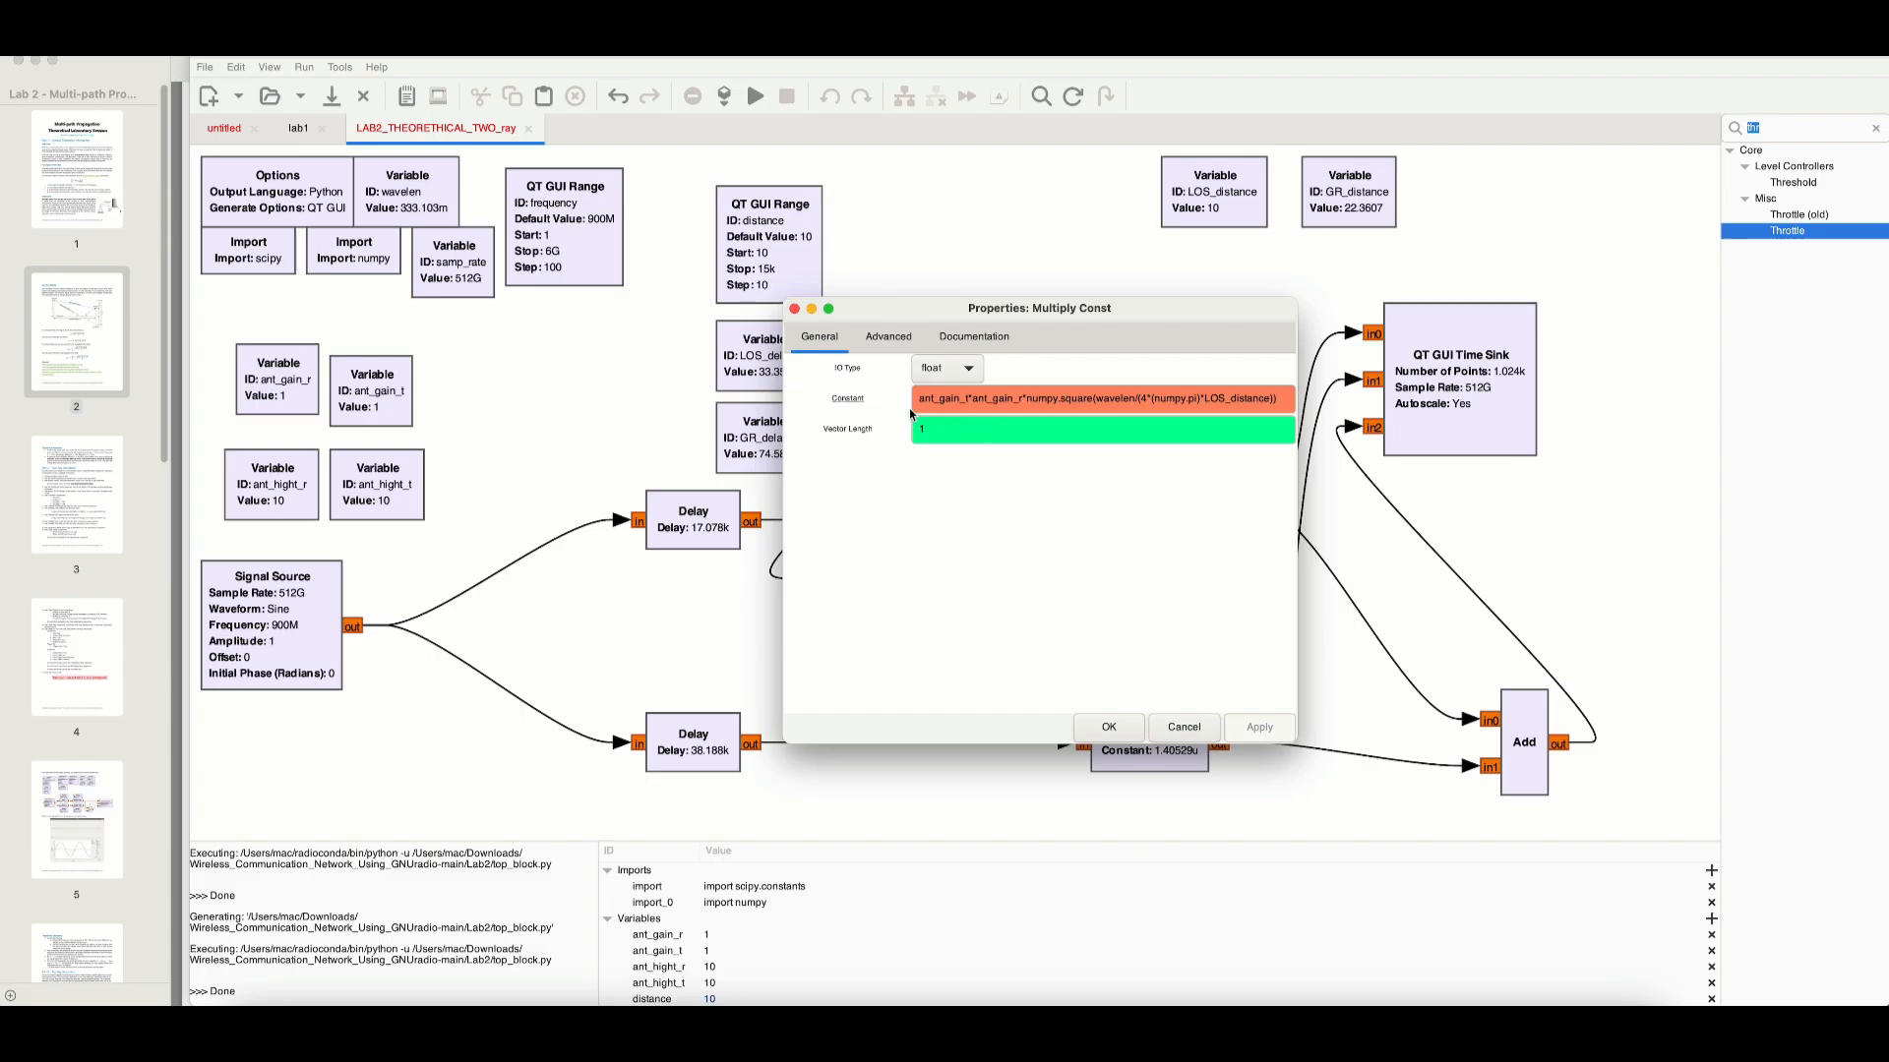
key("super+Tab")
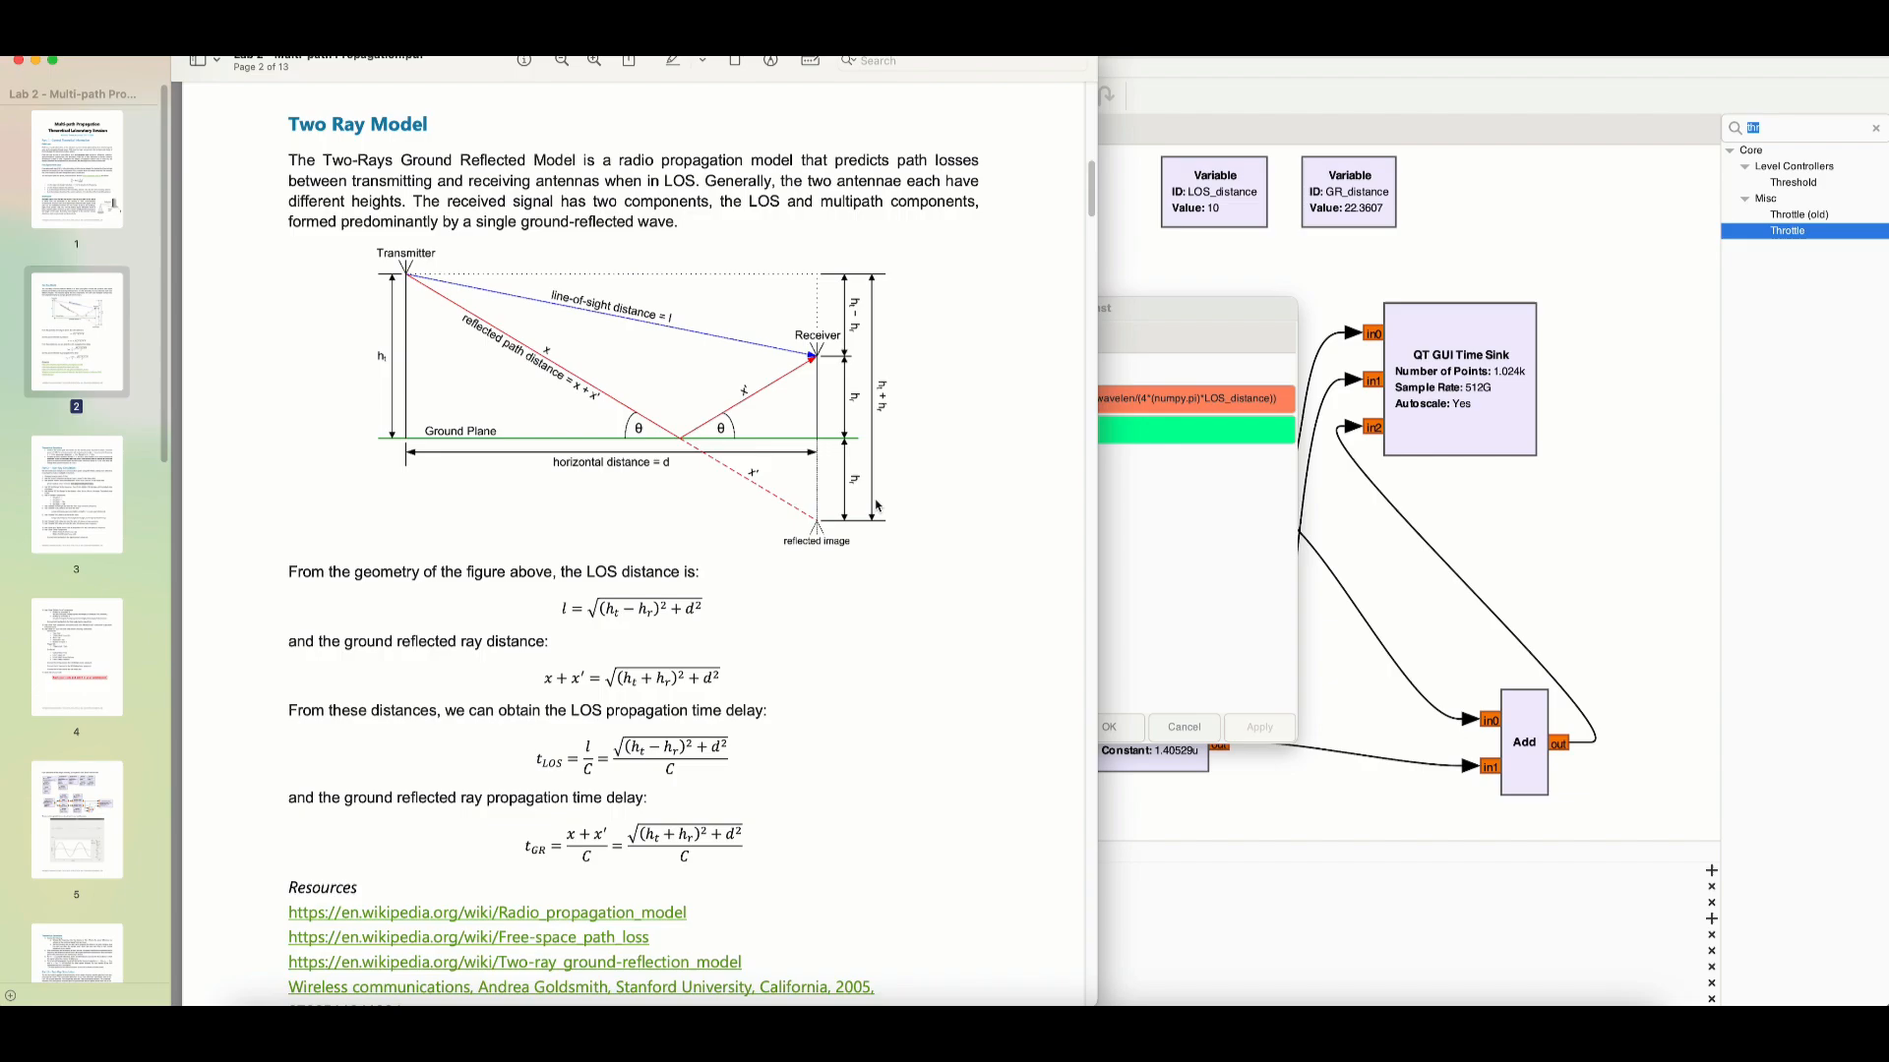
scroll(852, 490, "up", 4)
scroll(853, 490, "up", 10)
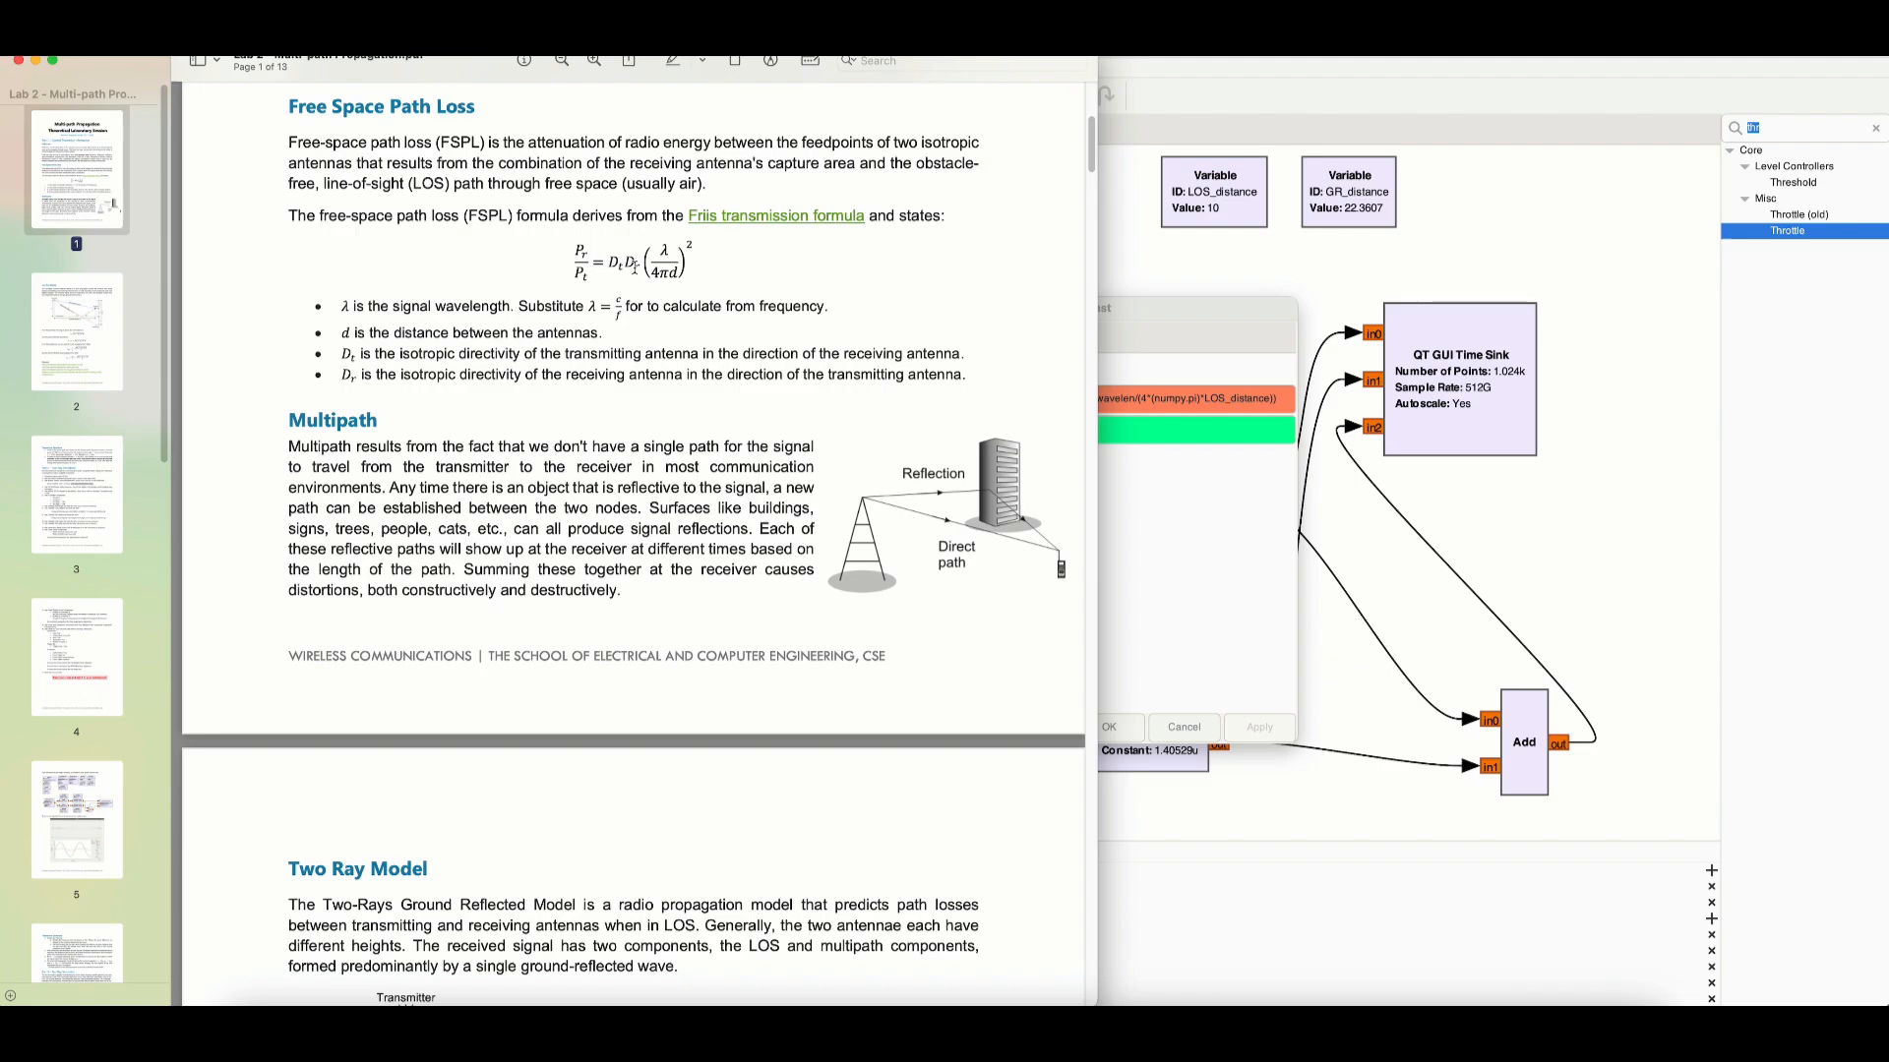
left_click(1161, 339)
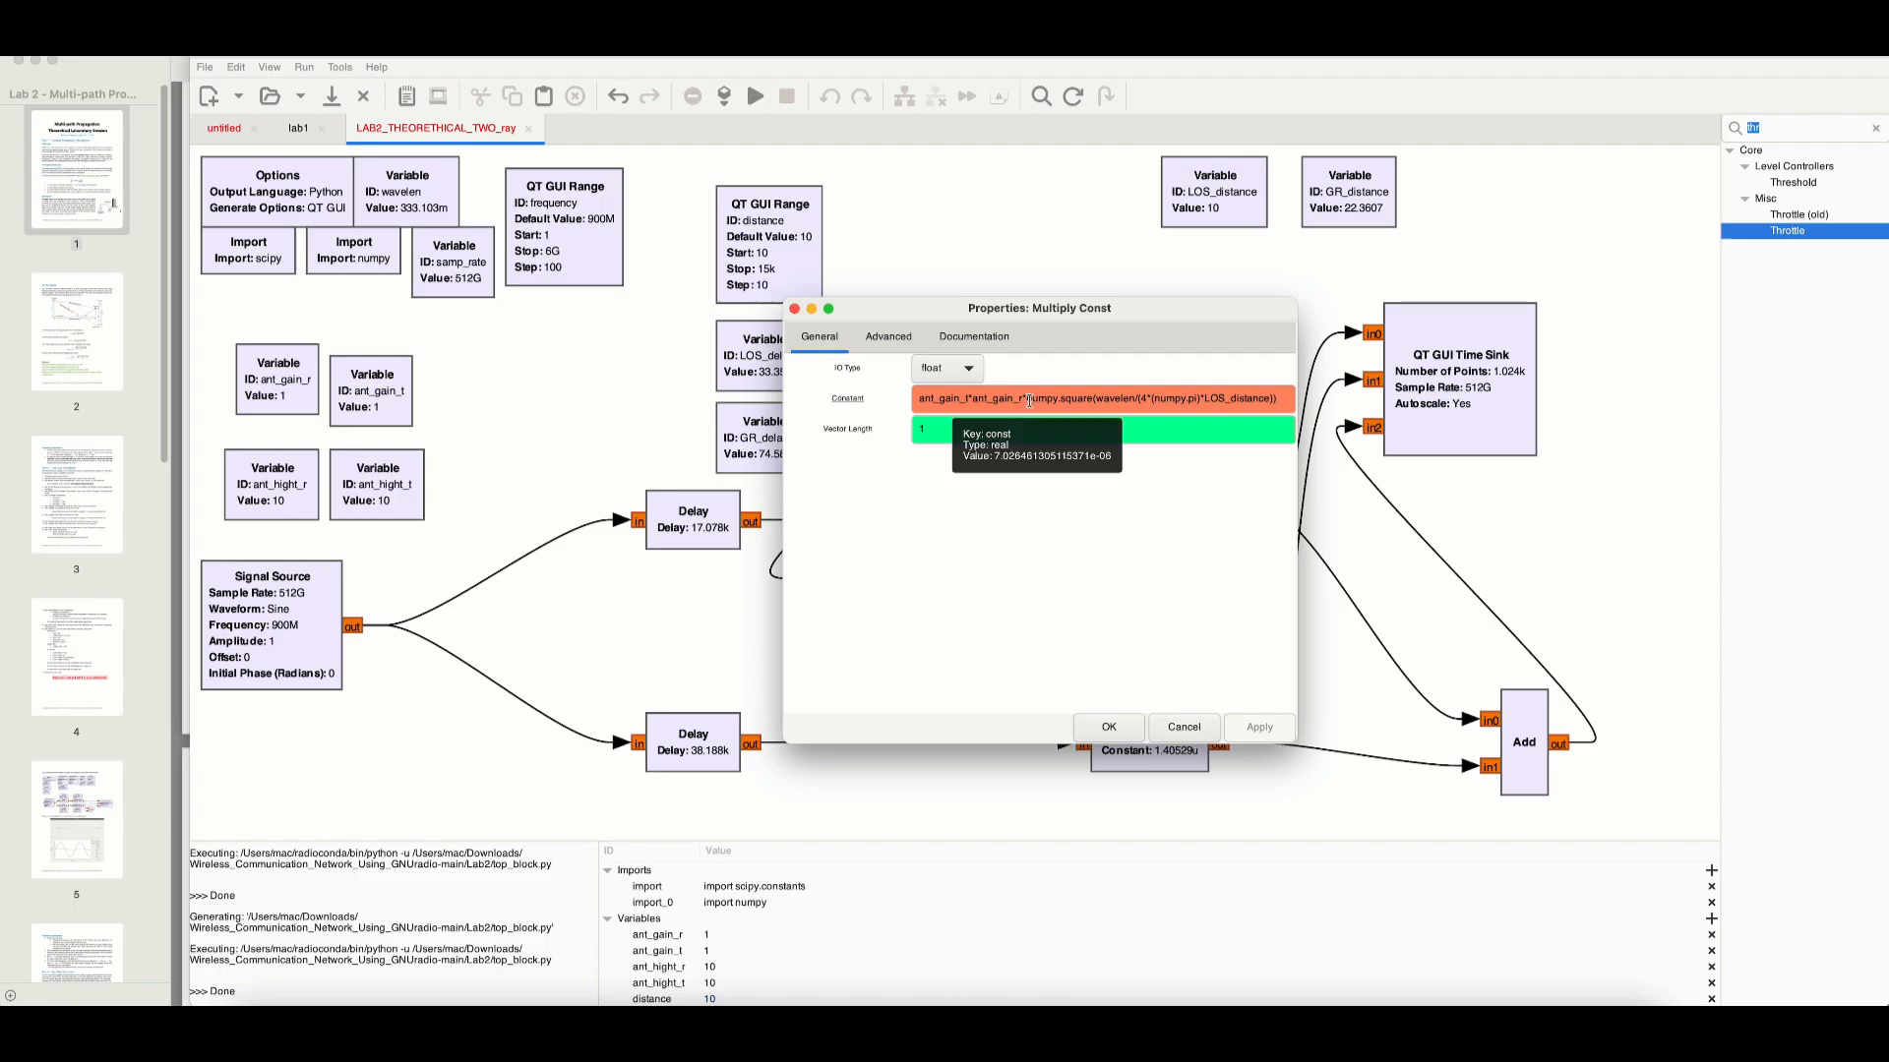
key("super+Tab")
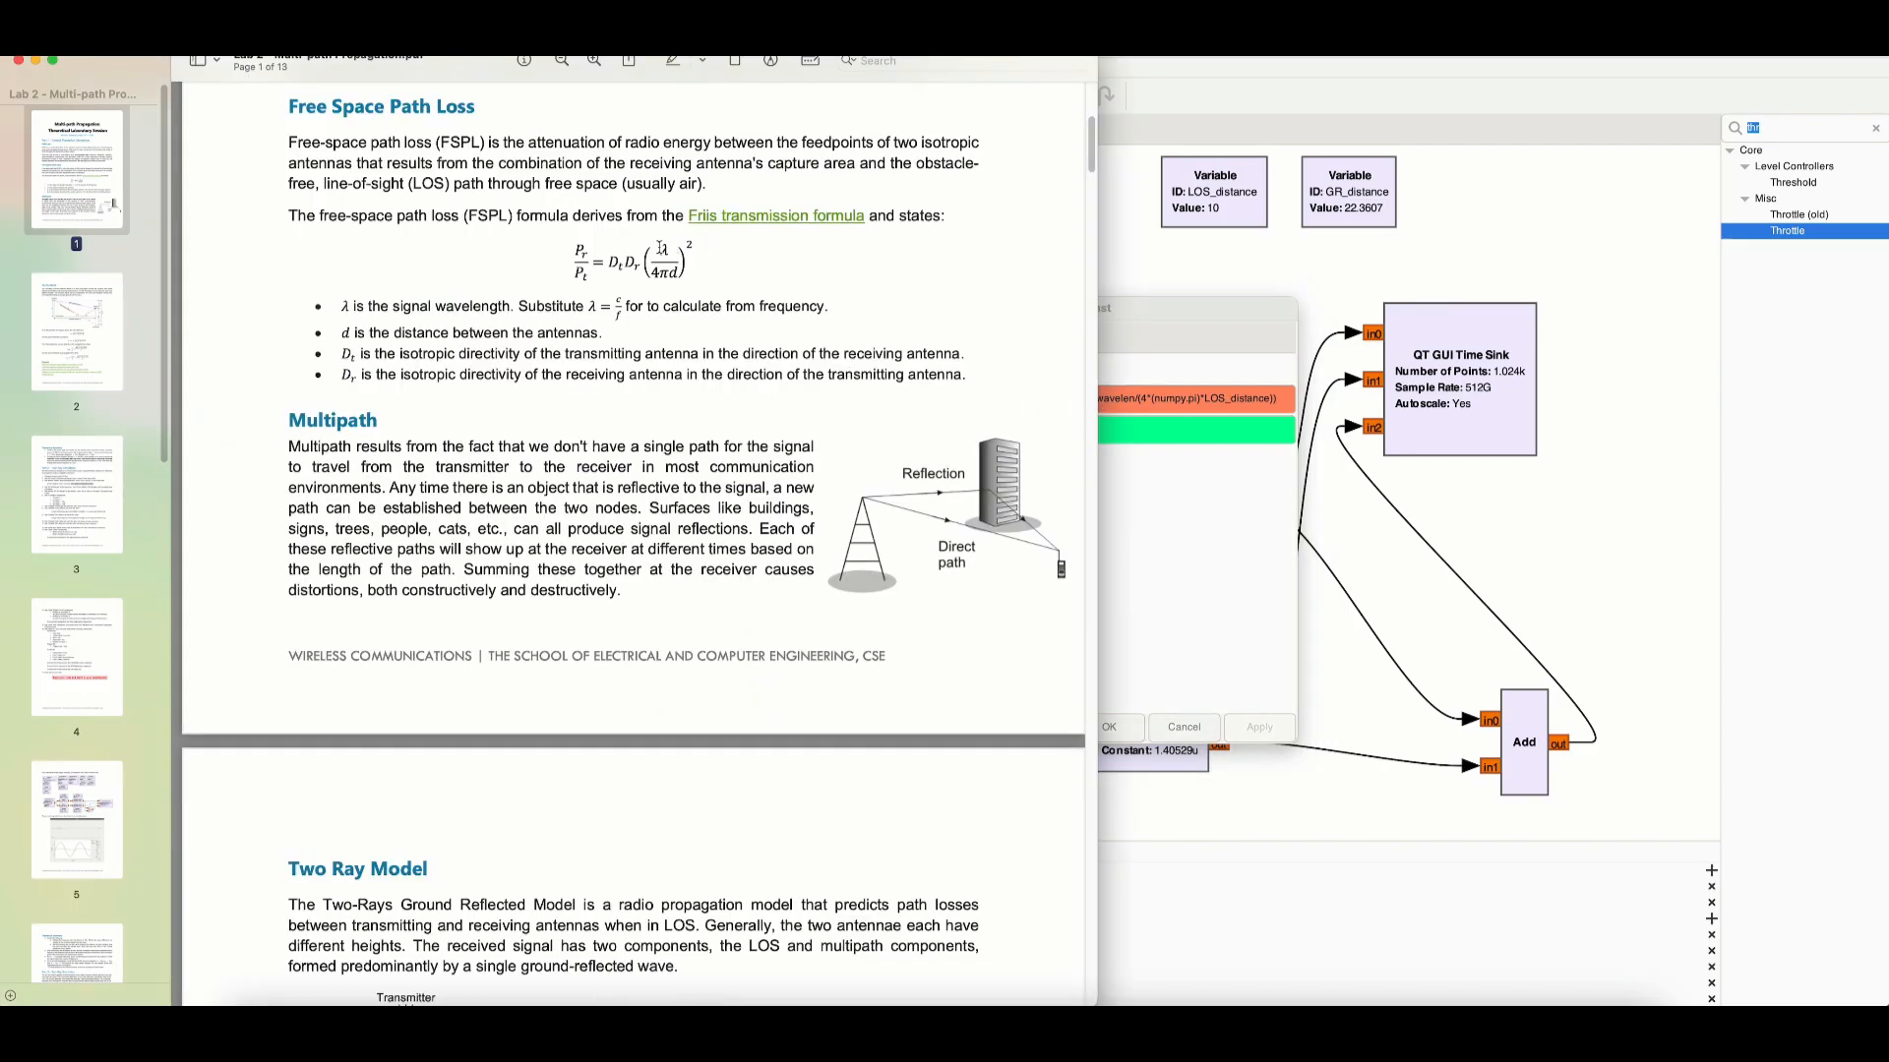
key("super+Tab")
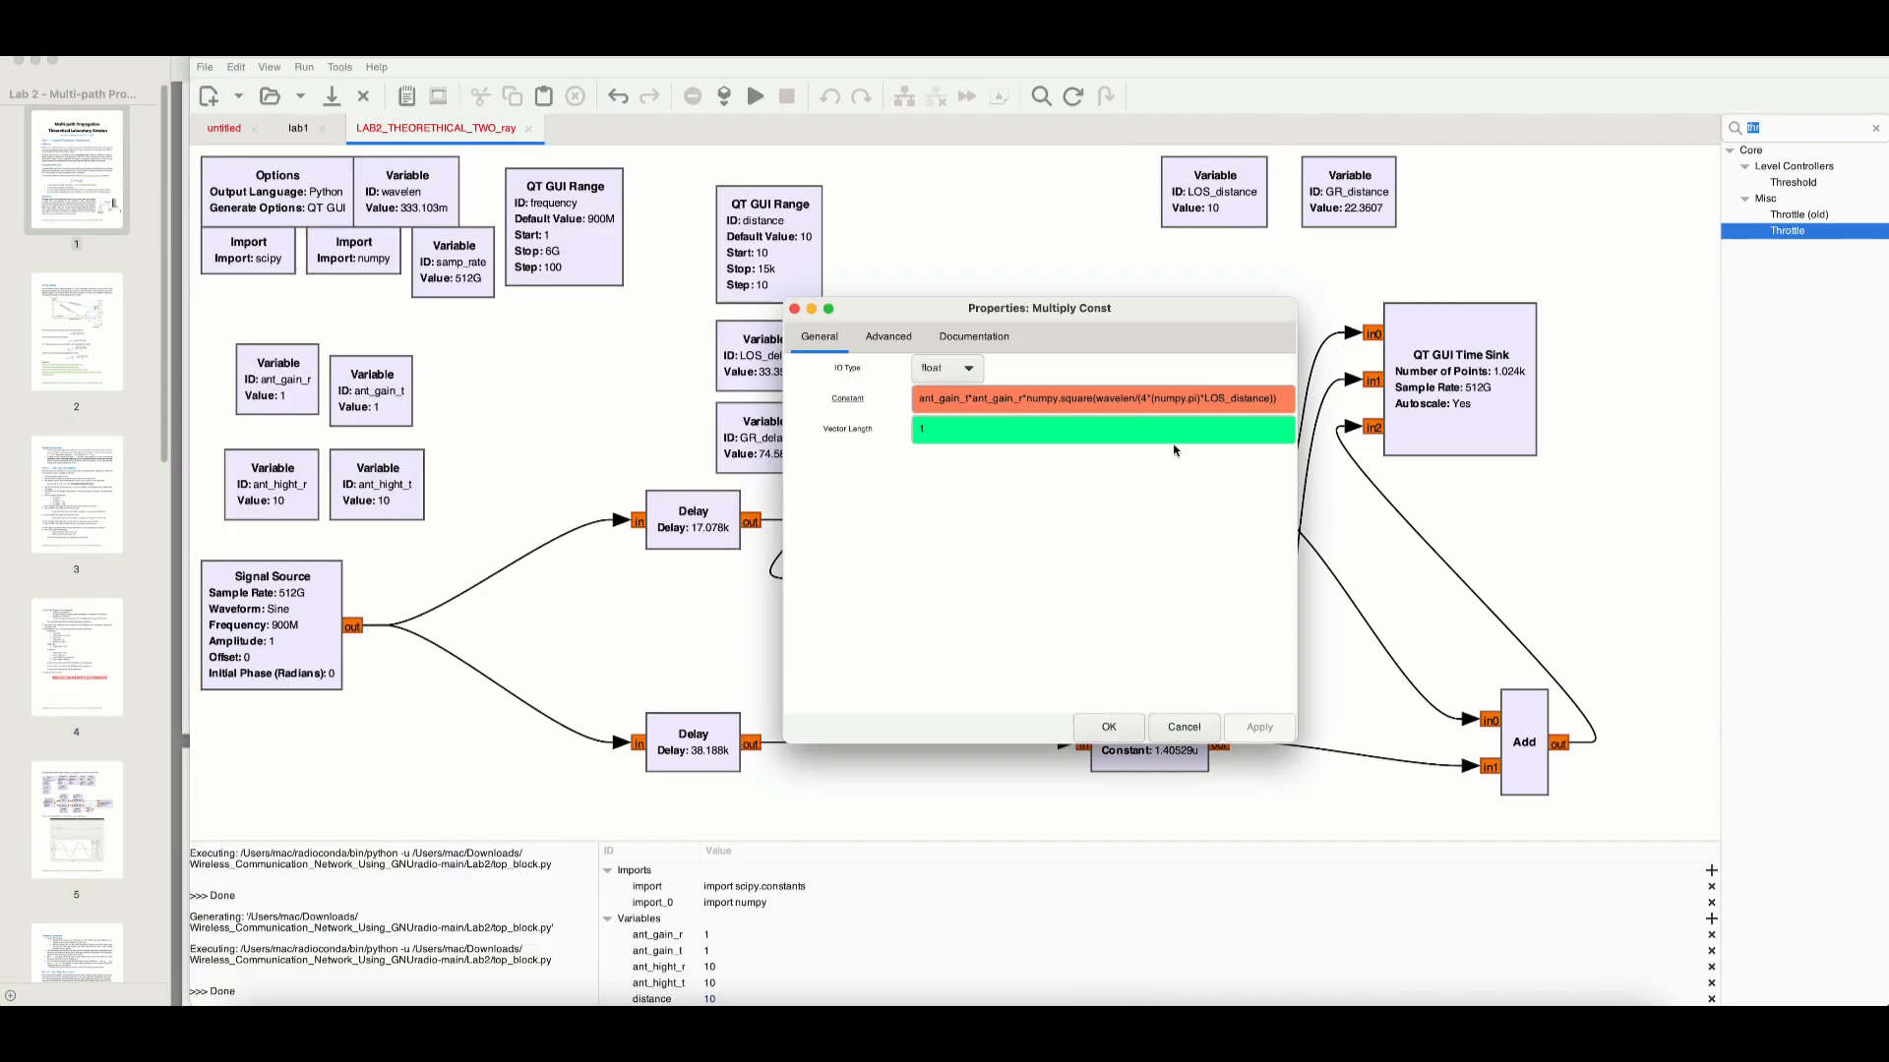
key("super+Tab")
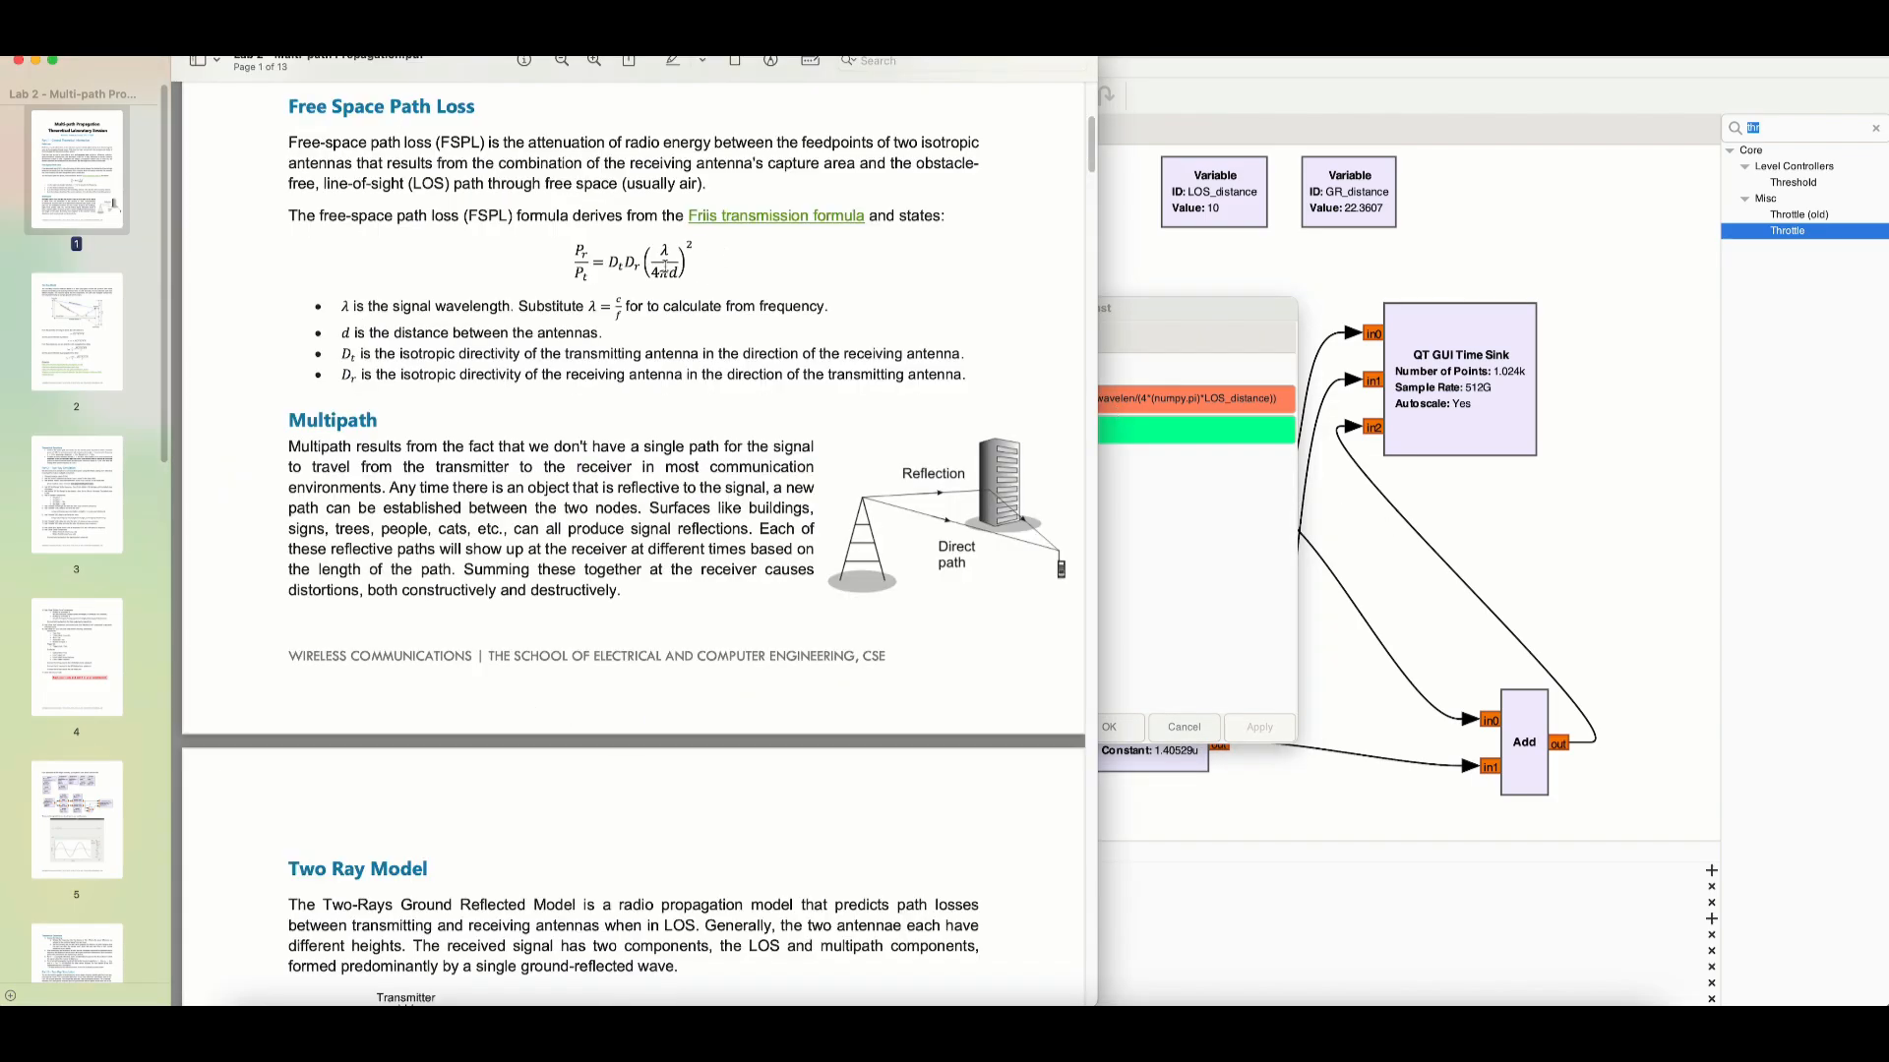
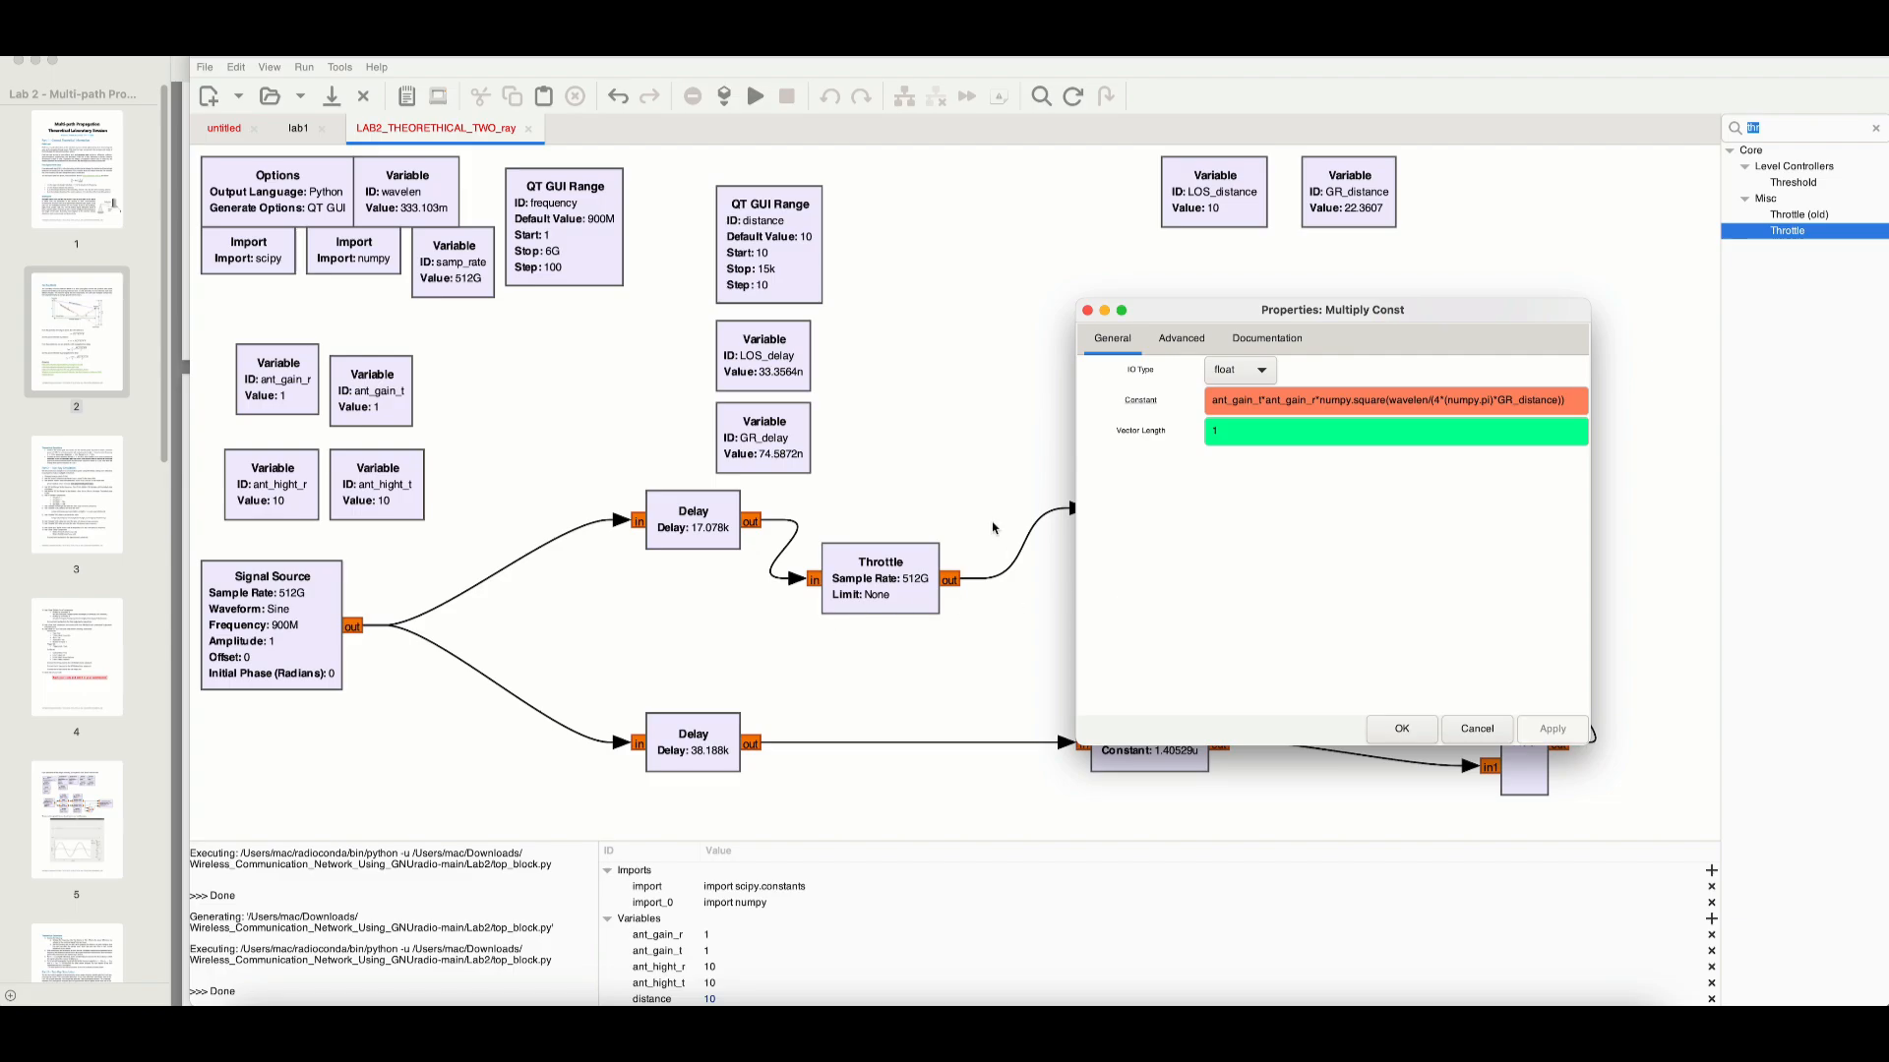
- Check the ground-reflected Multiply Const block's constant expression and close its properties
left_click(1087, 311)
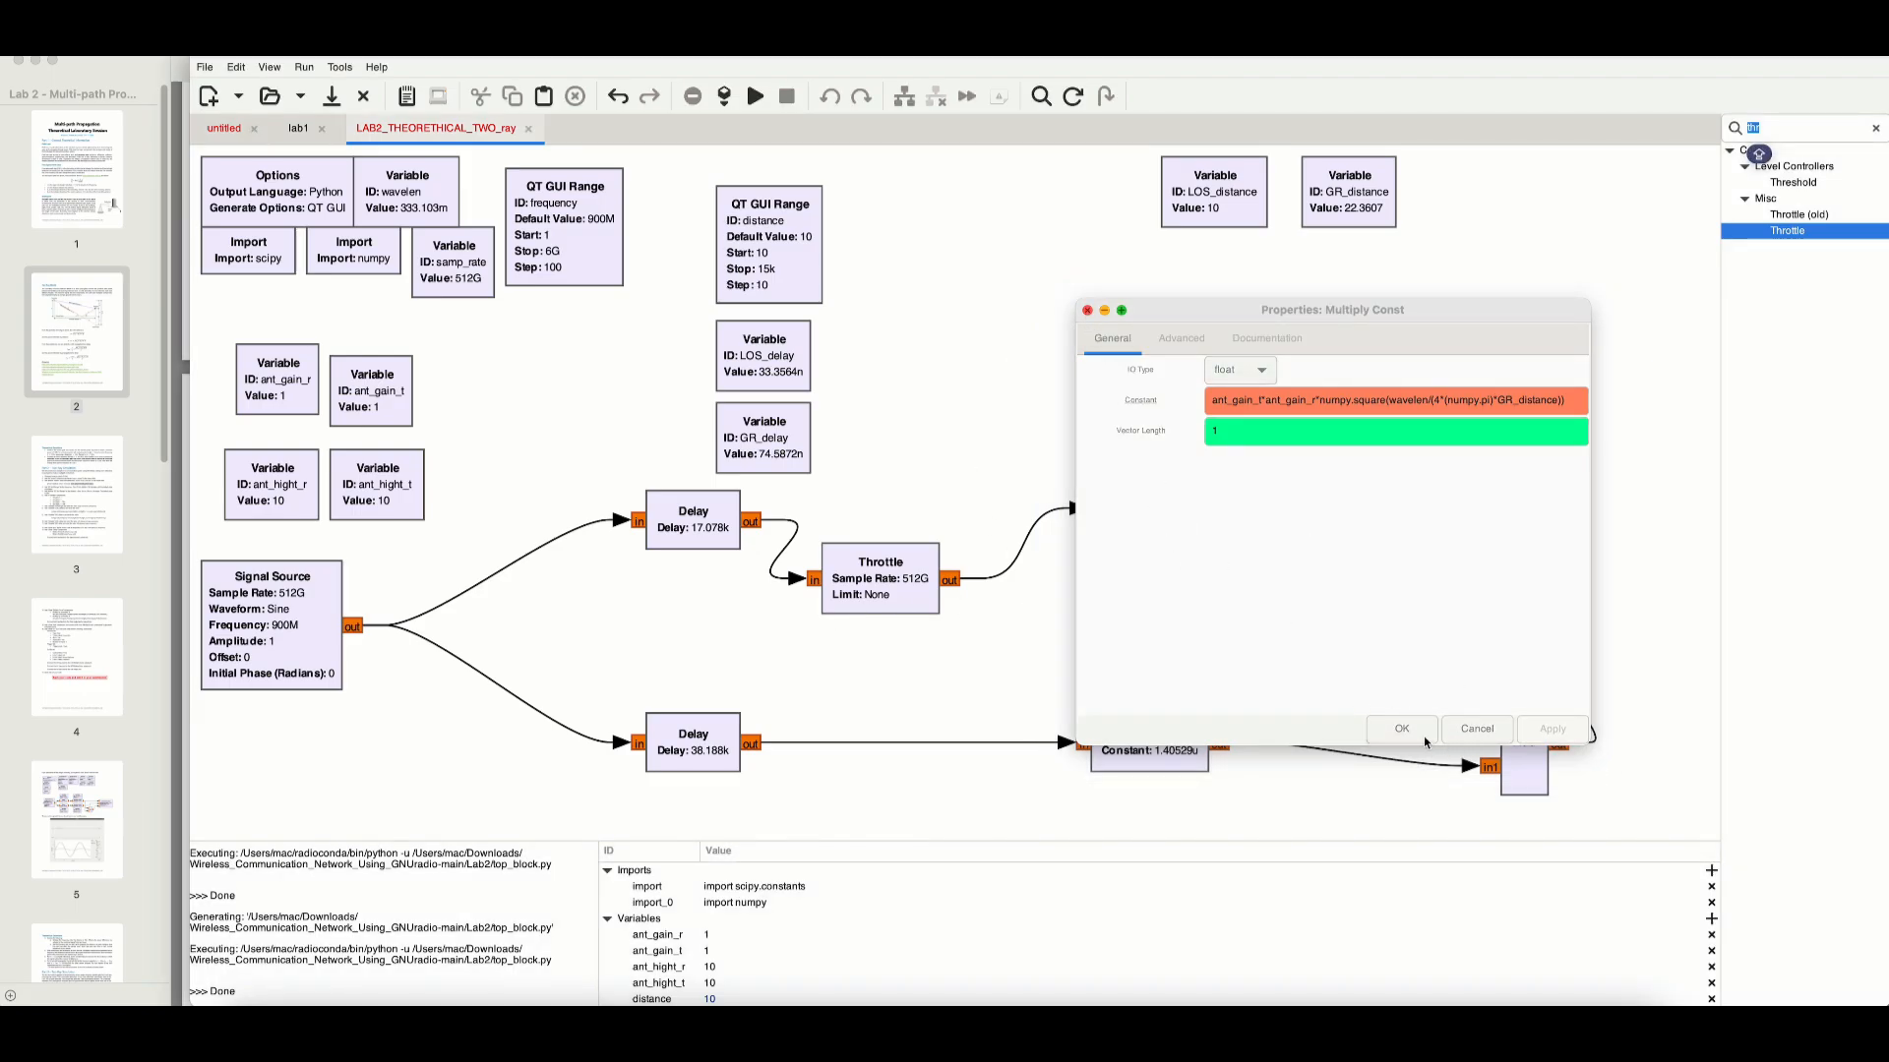
left_click(1397, 729)
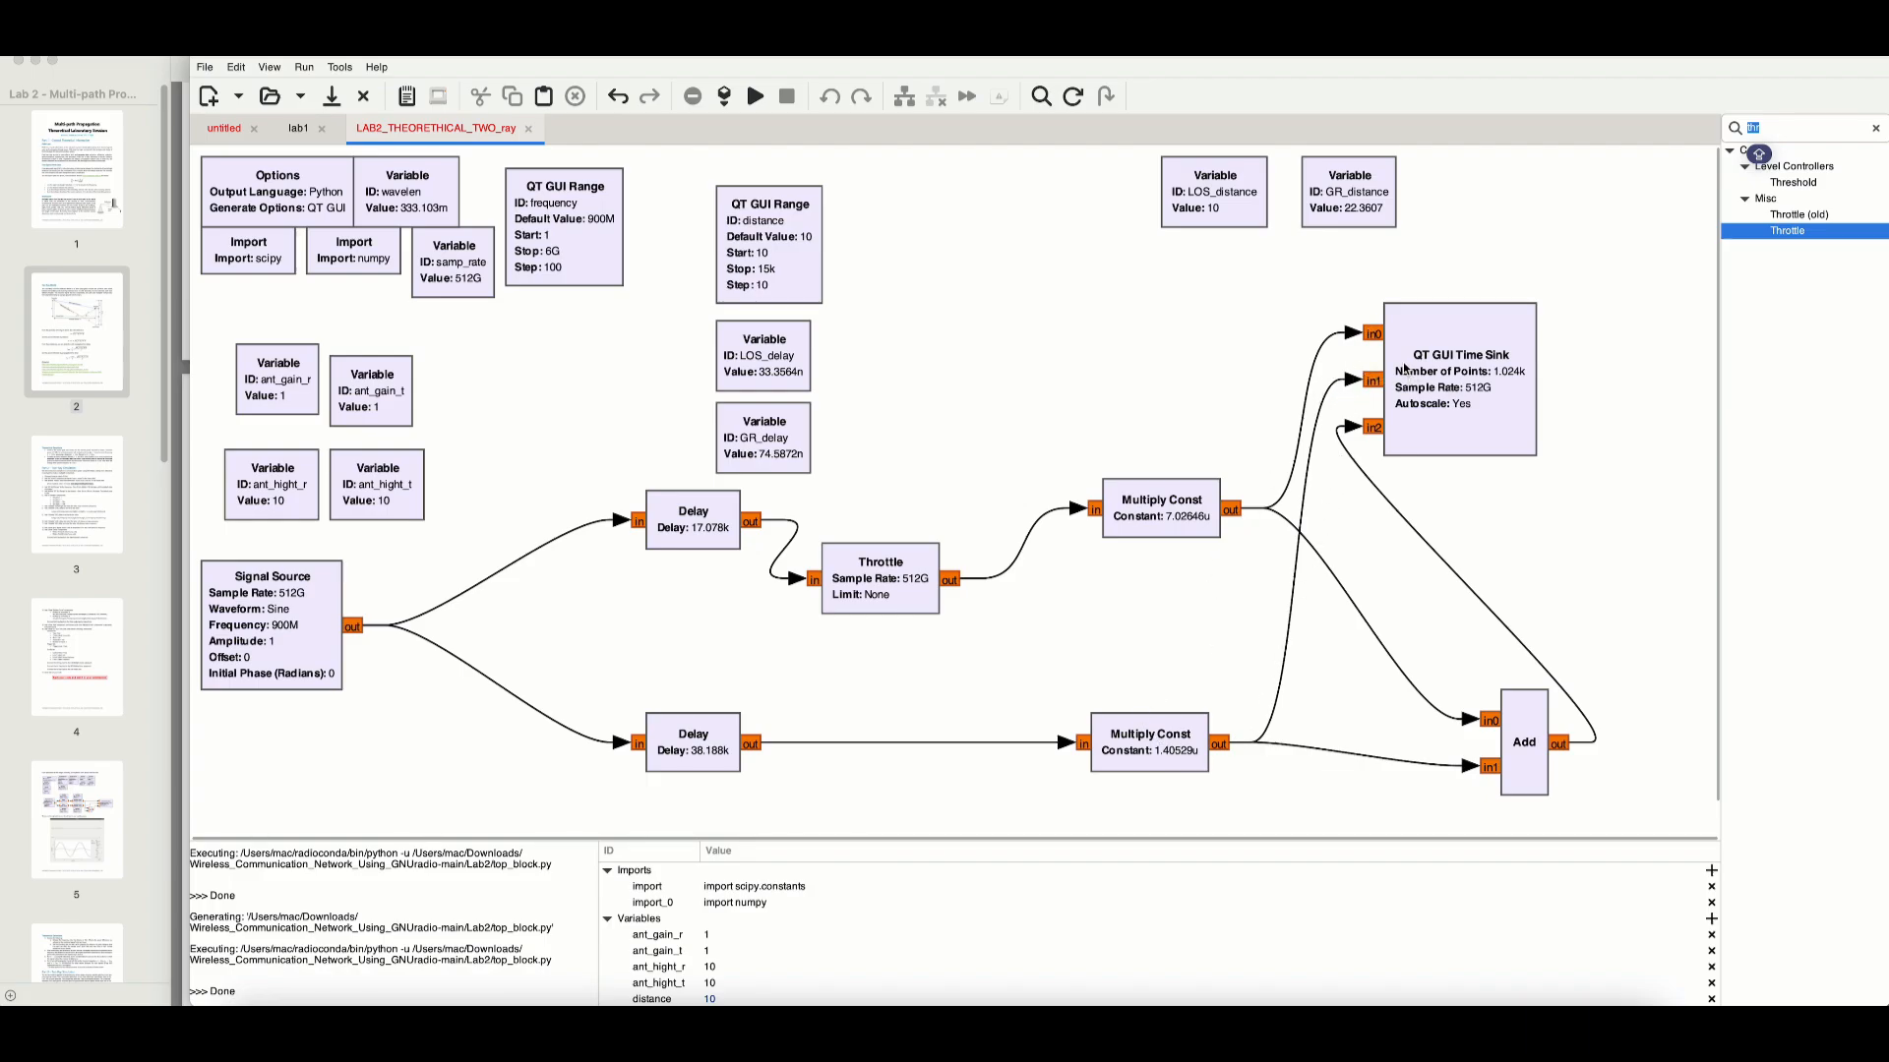
- Run the two-ray flowgraph and reposition the Top Block plot window over the canvas
left_click(755, 98)
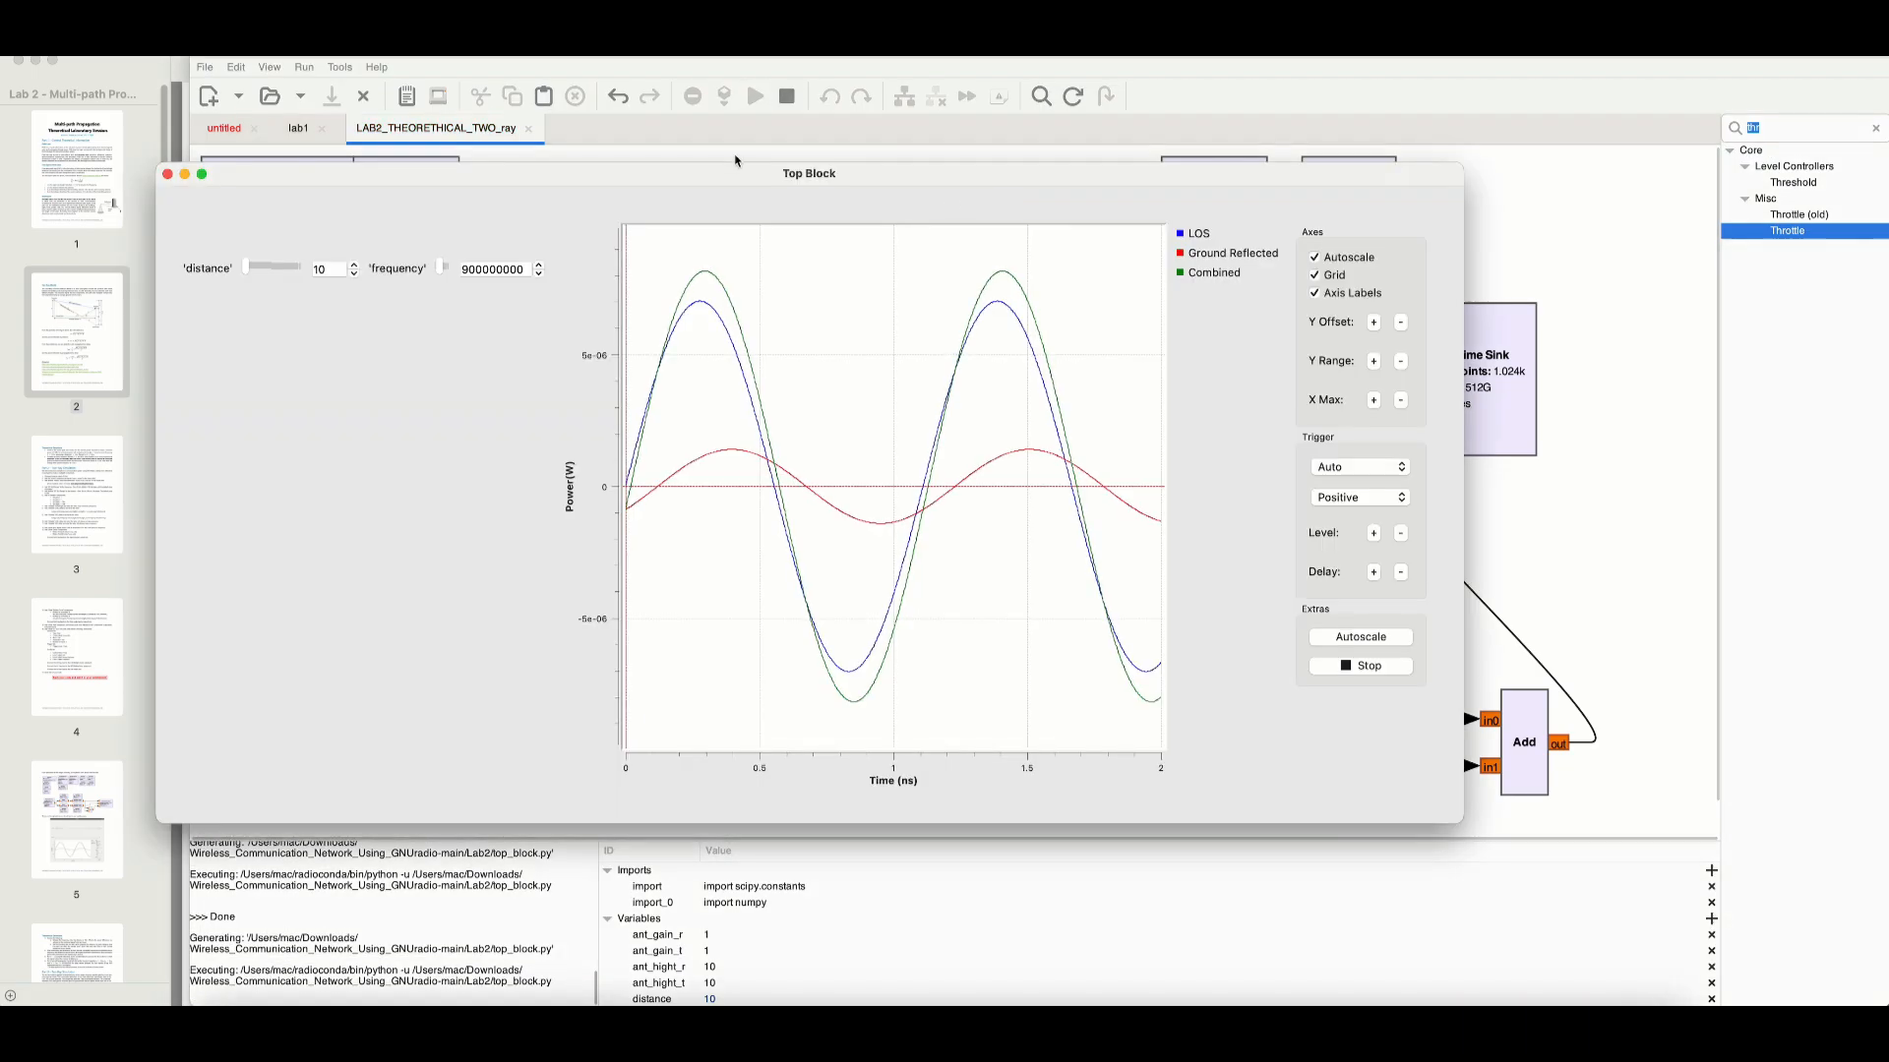
left_click_drag(839, 173, 989, 170)
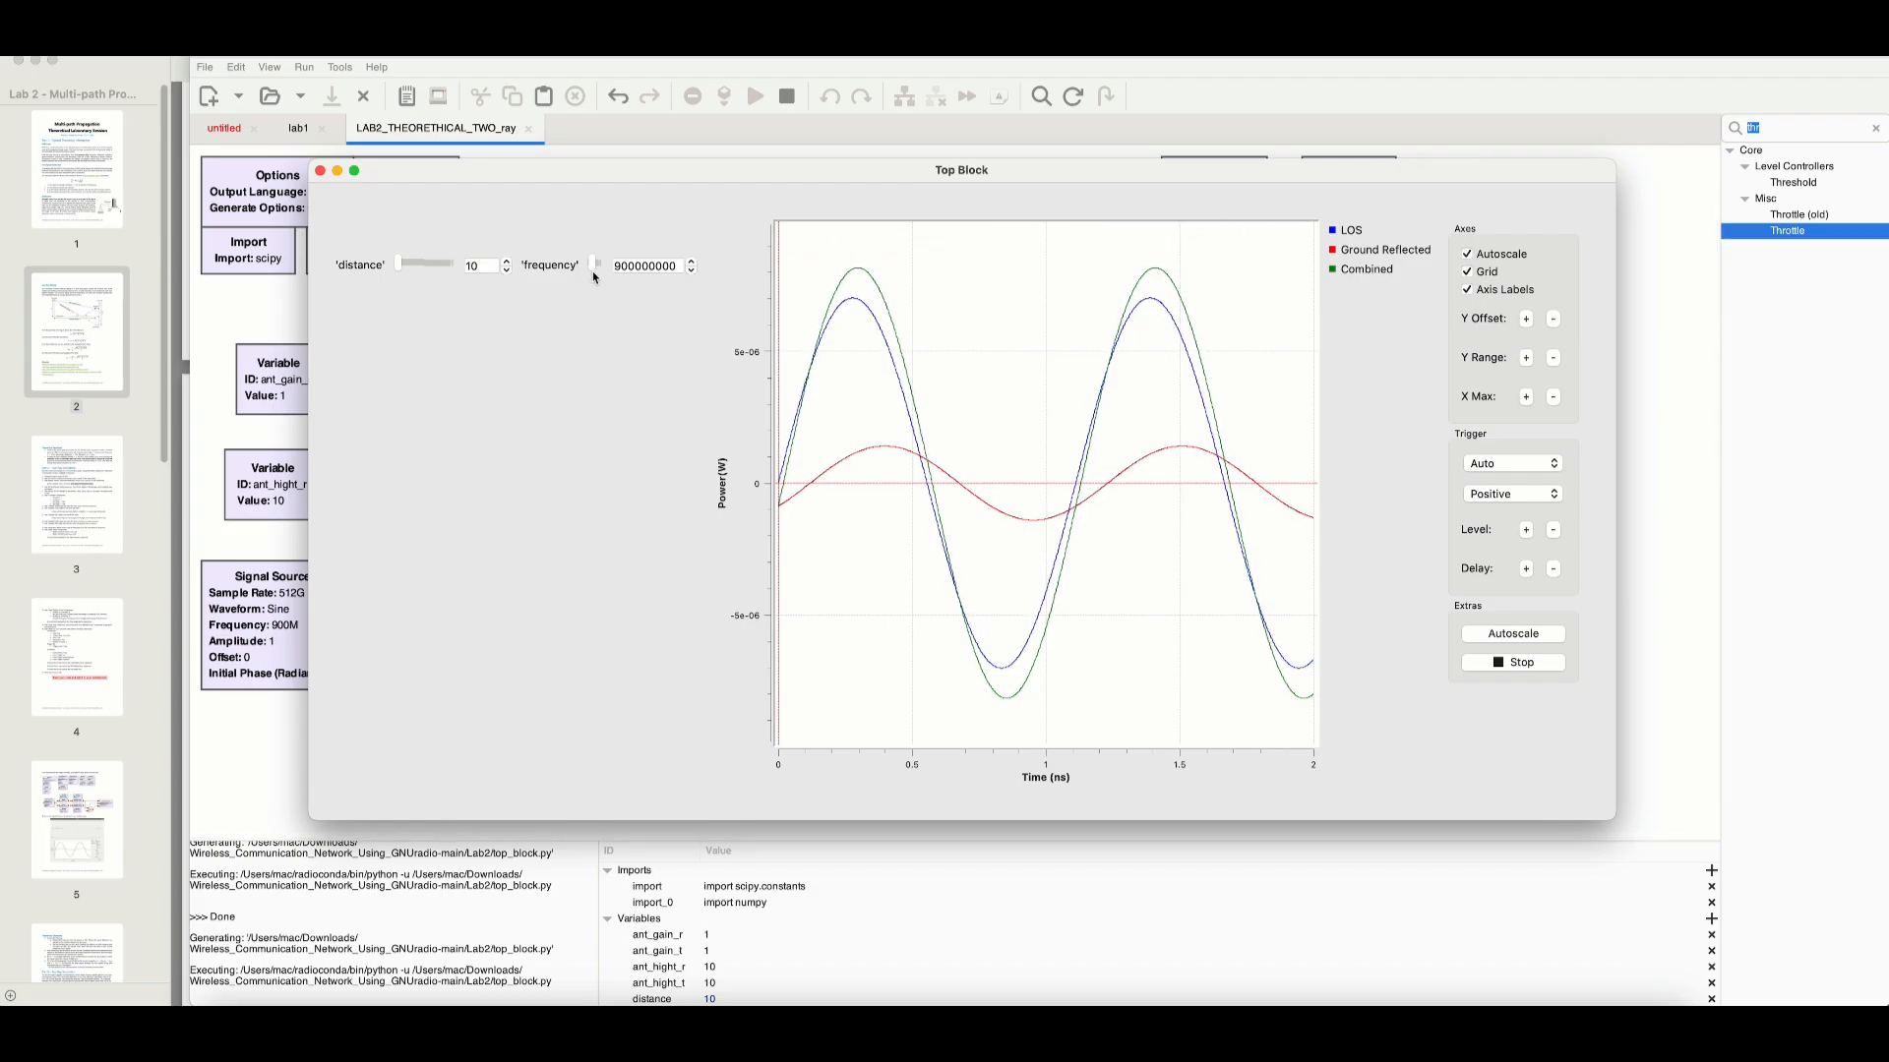
- Compare the received curves with the Combined trace hidden and shown again, moving the plot window aside to check the QT GUI Range blocks
left_click_drag(679, 173, 971, 360)
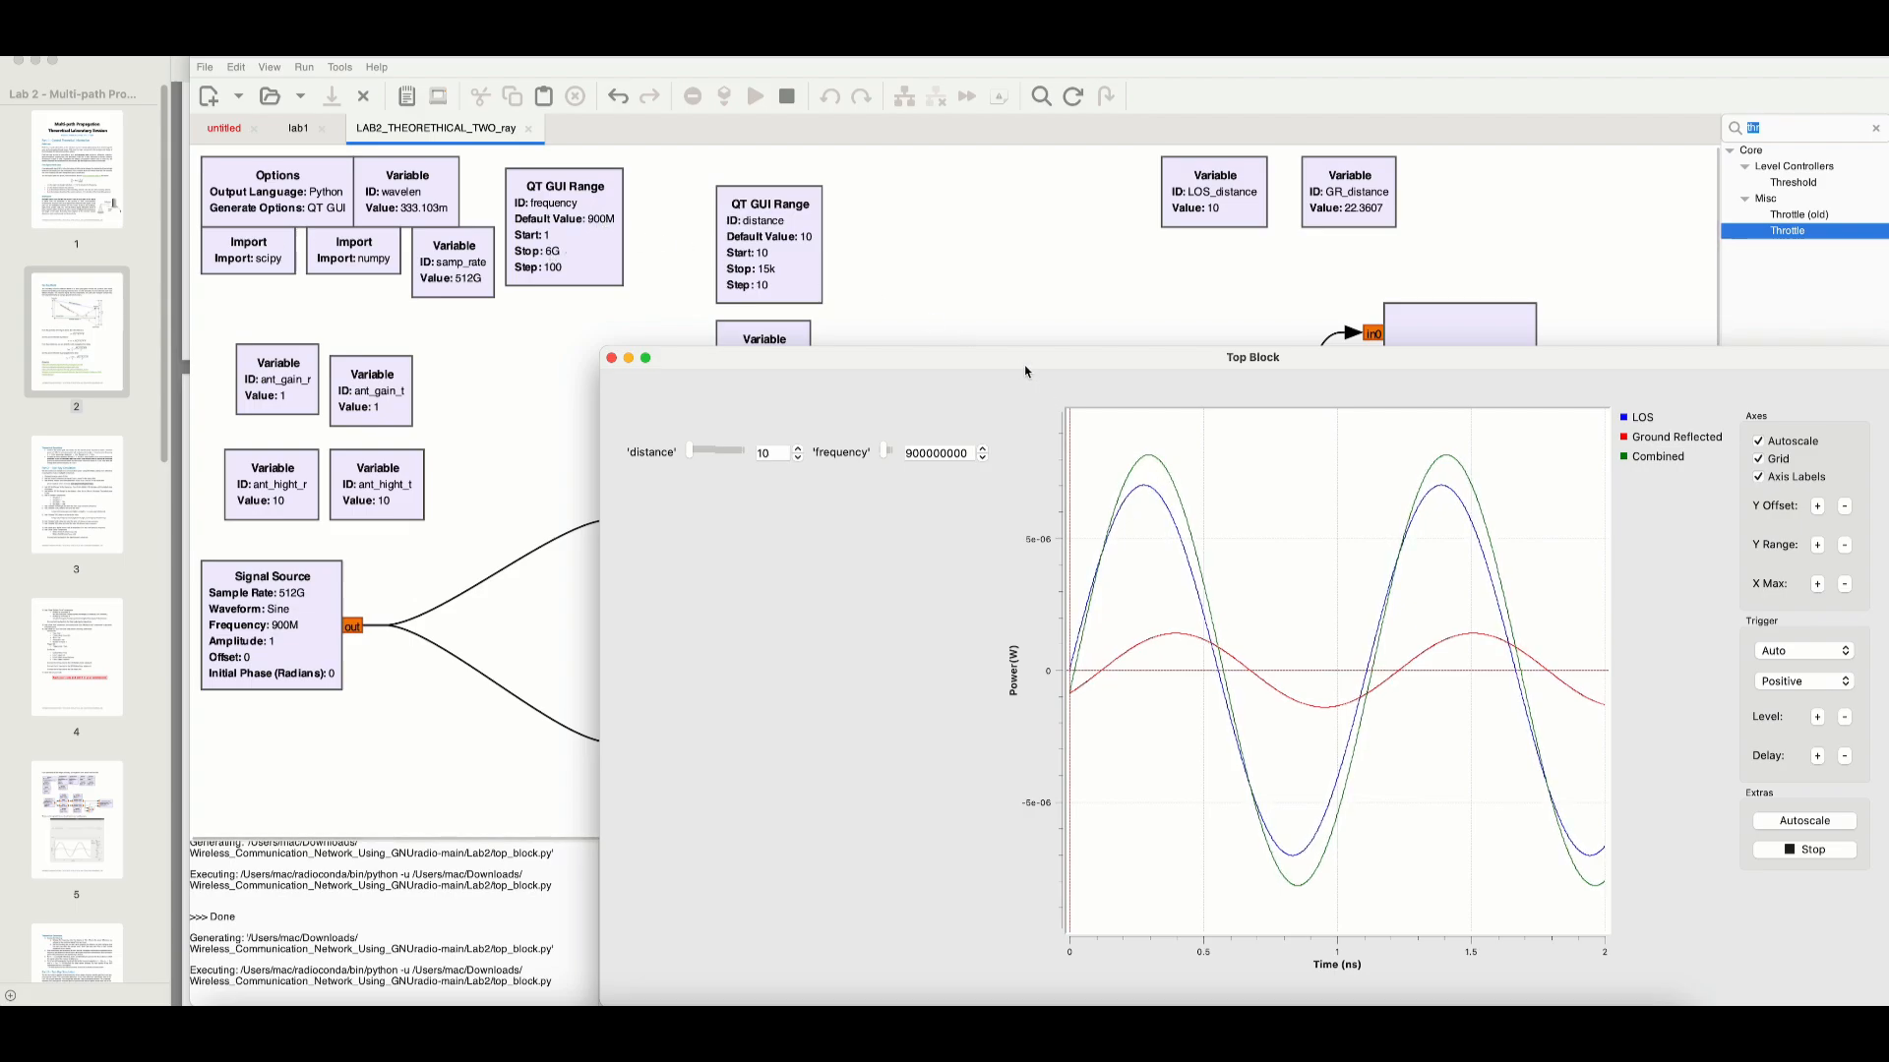
left_click_drag(1011, 357, 797, 202)
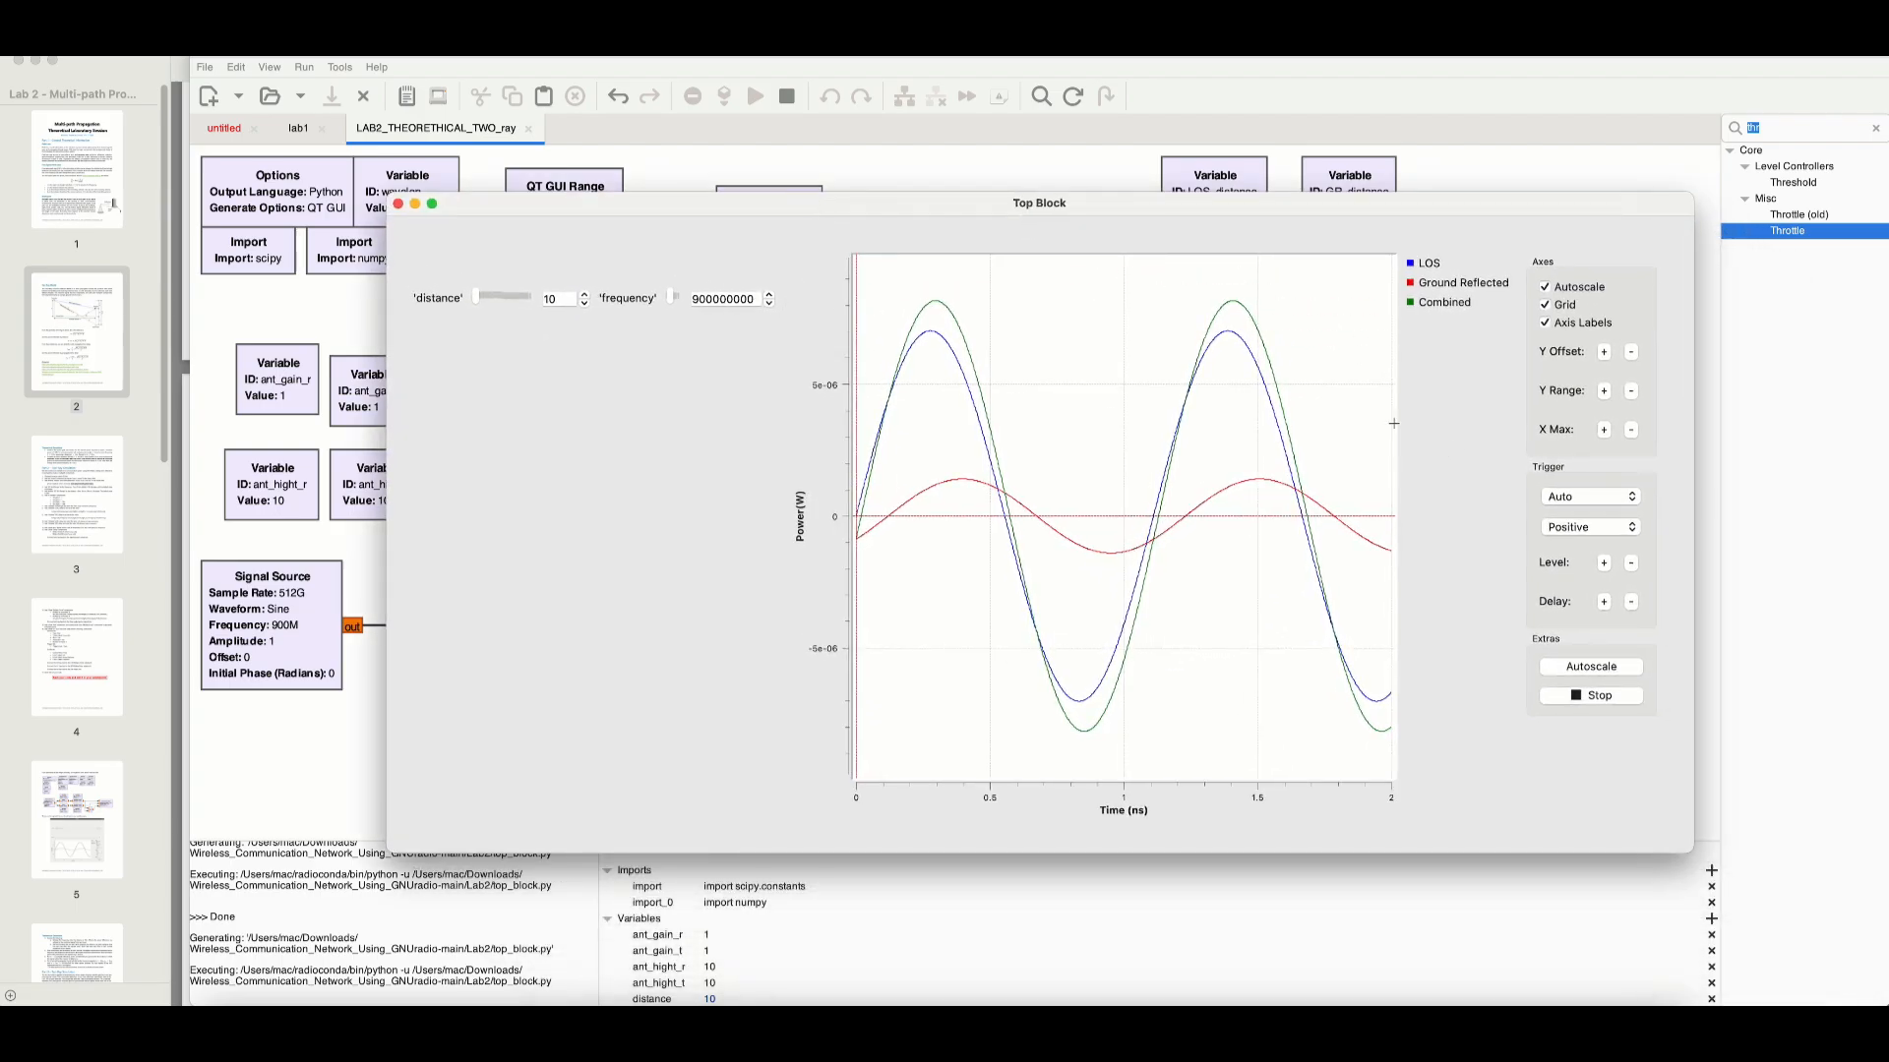
left_click(1424, 311)
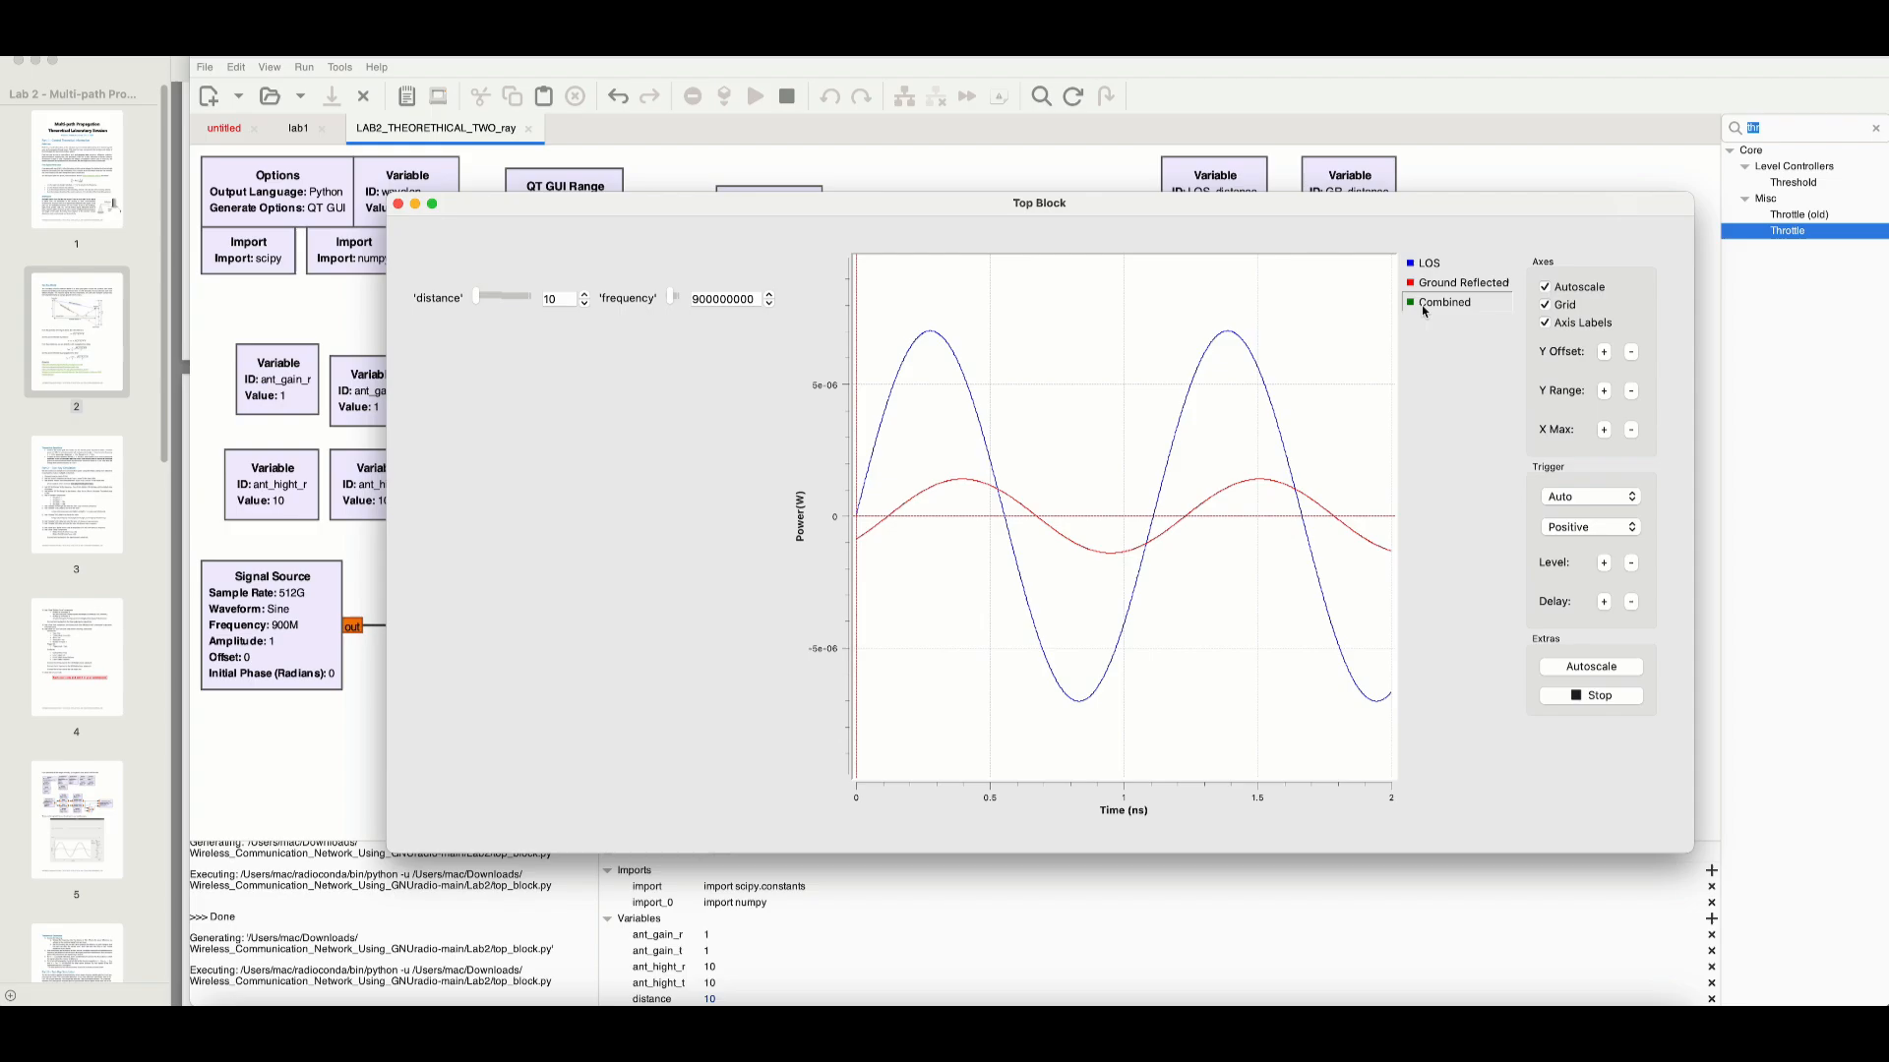
left_click(1428, 313)
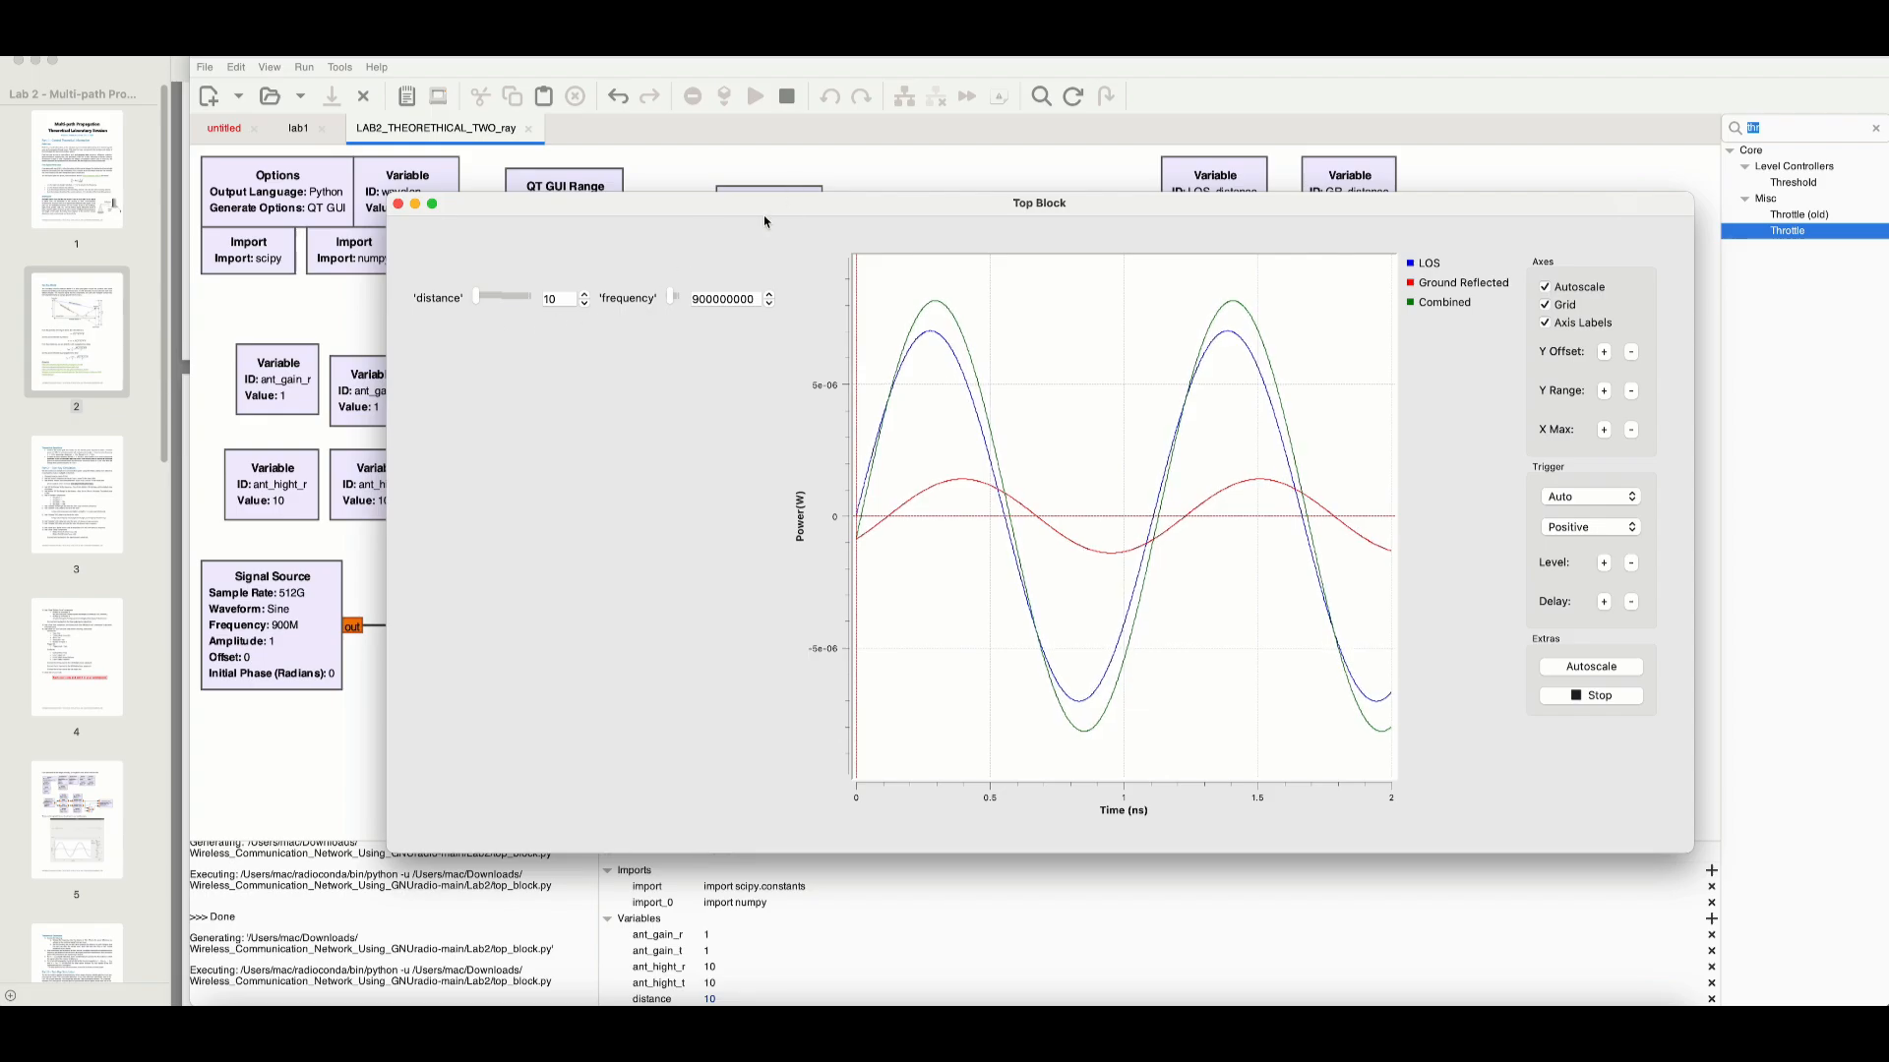
left_click_drag(765, 209, 882, 324)
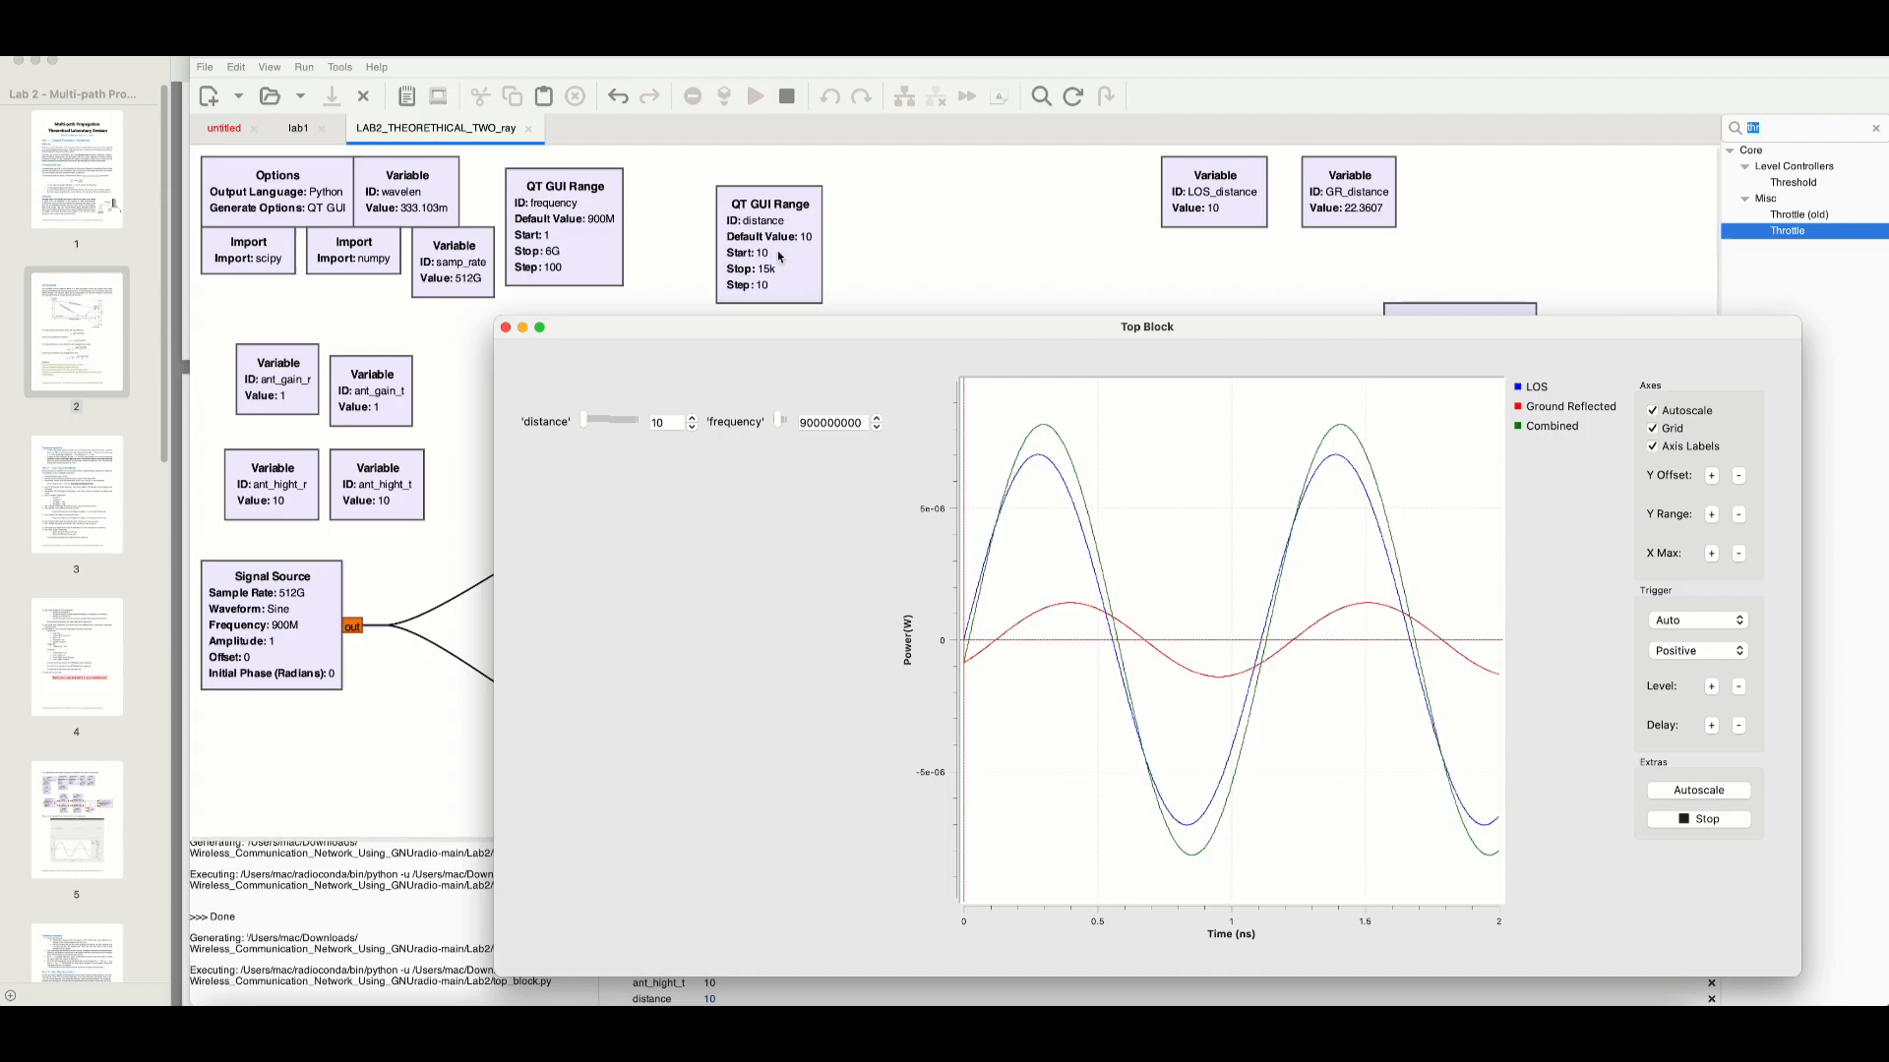
left_click_drag(841, 332, 688, 224)
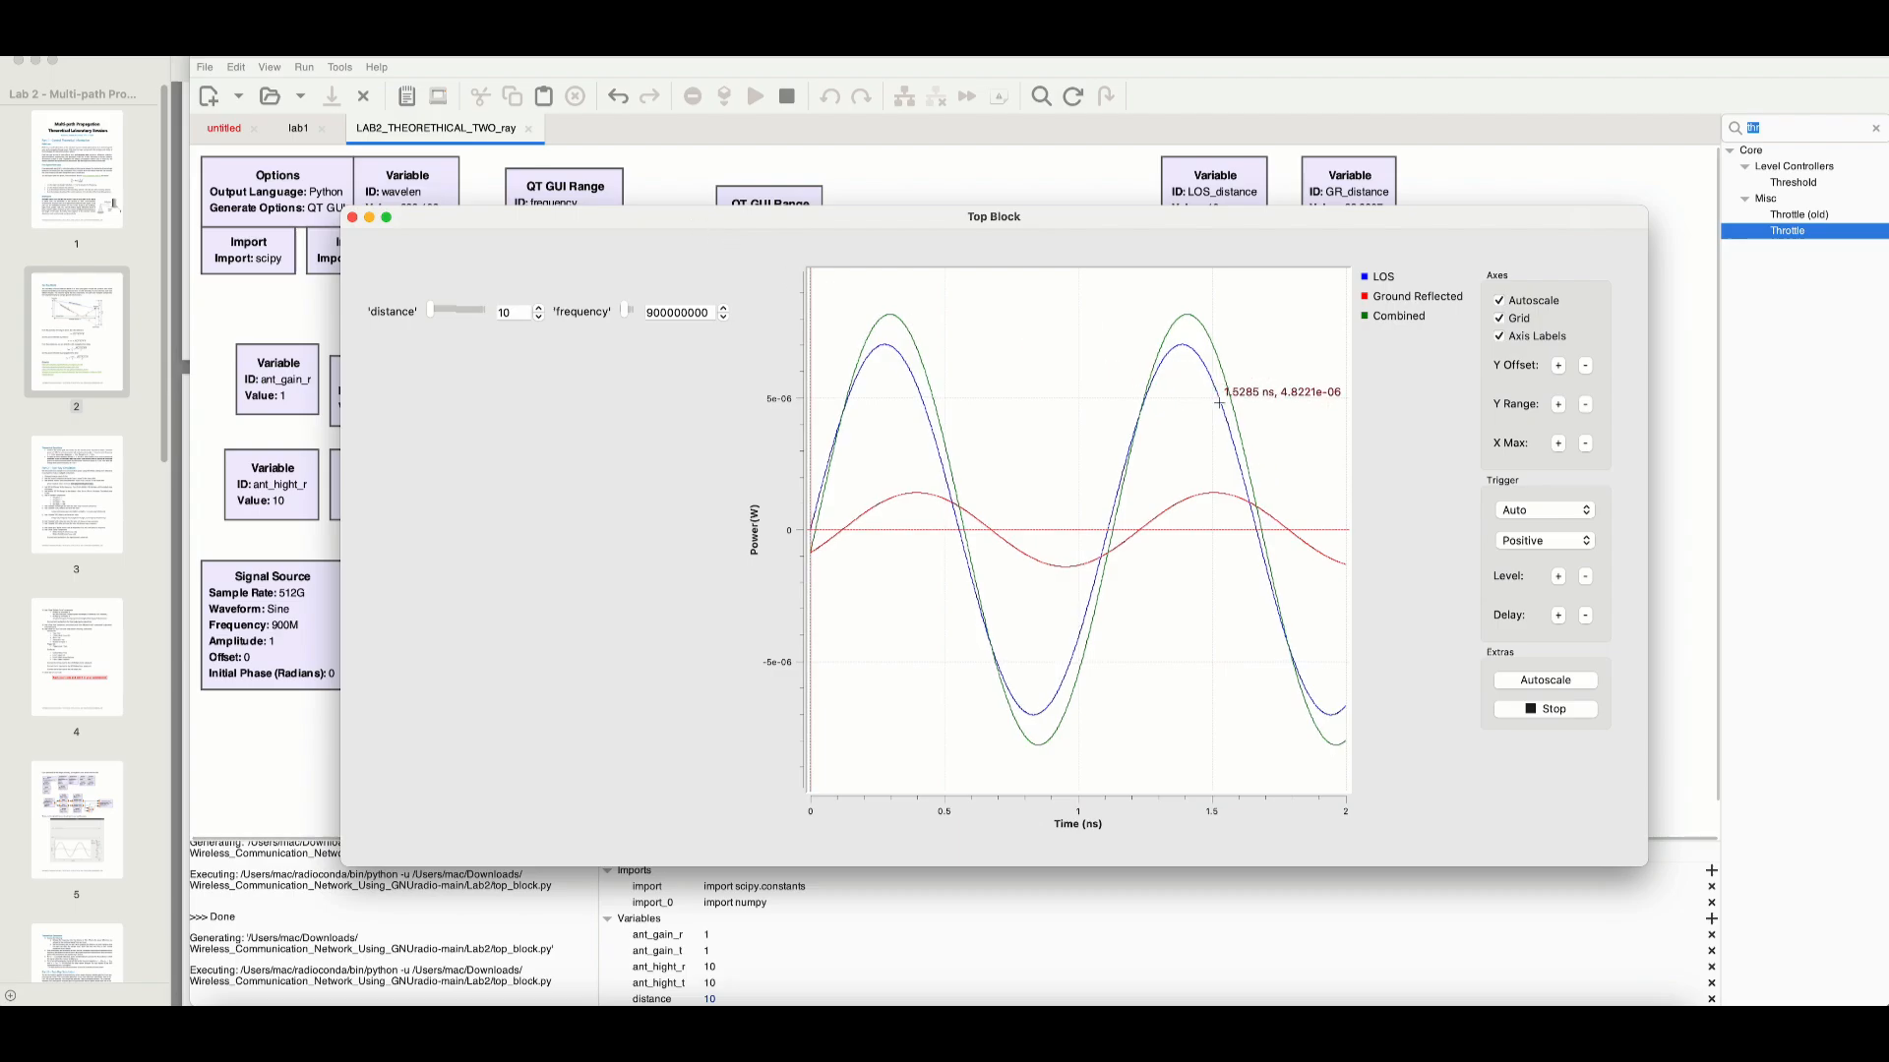
- Raise the simulated distance in steps of 10 up to 100 to see how the three curves respond
left_click(538, 307)
left_click(538, 307)
left_click(538, 308)
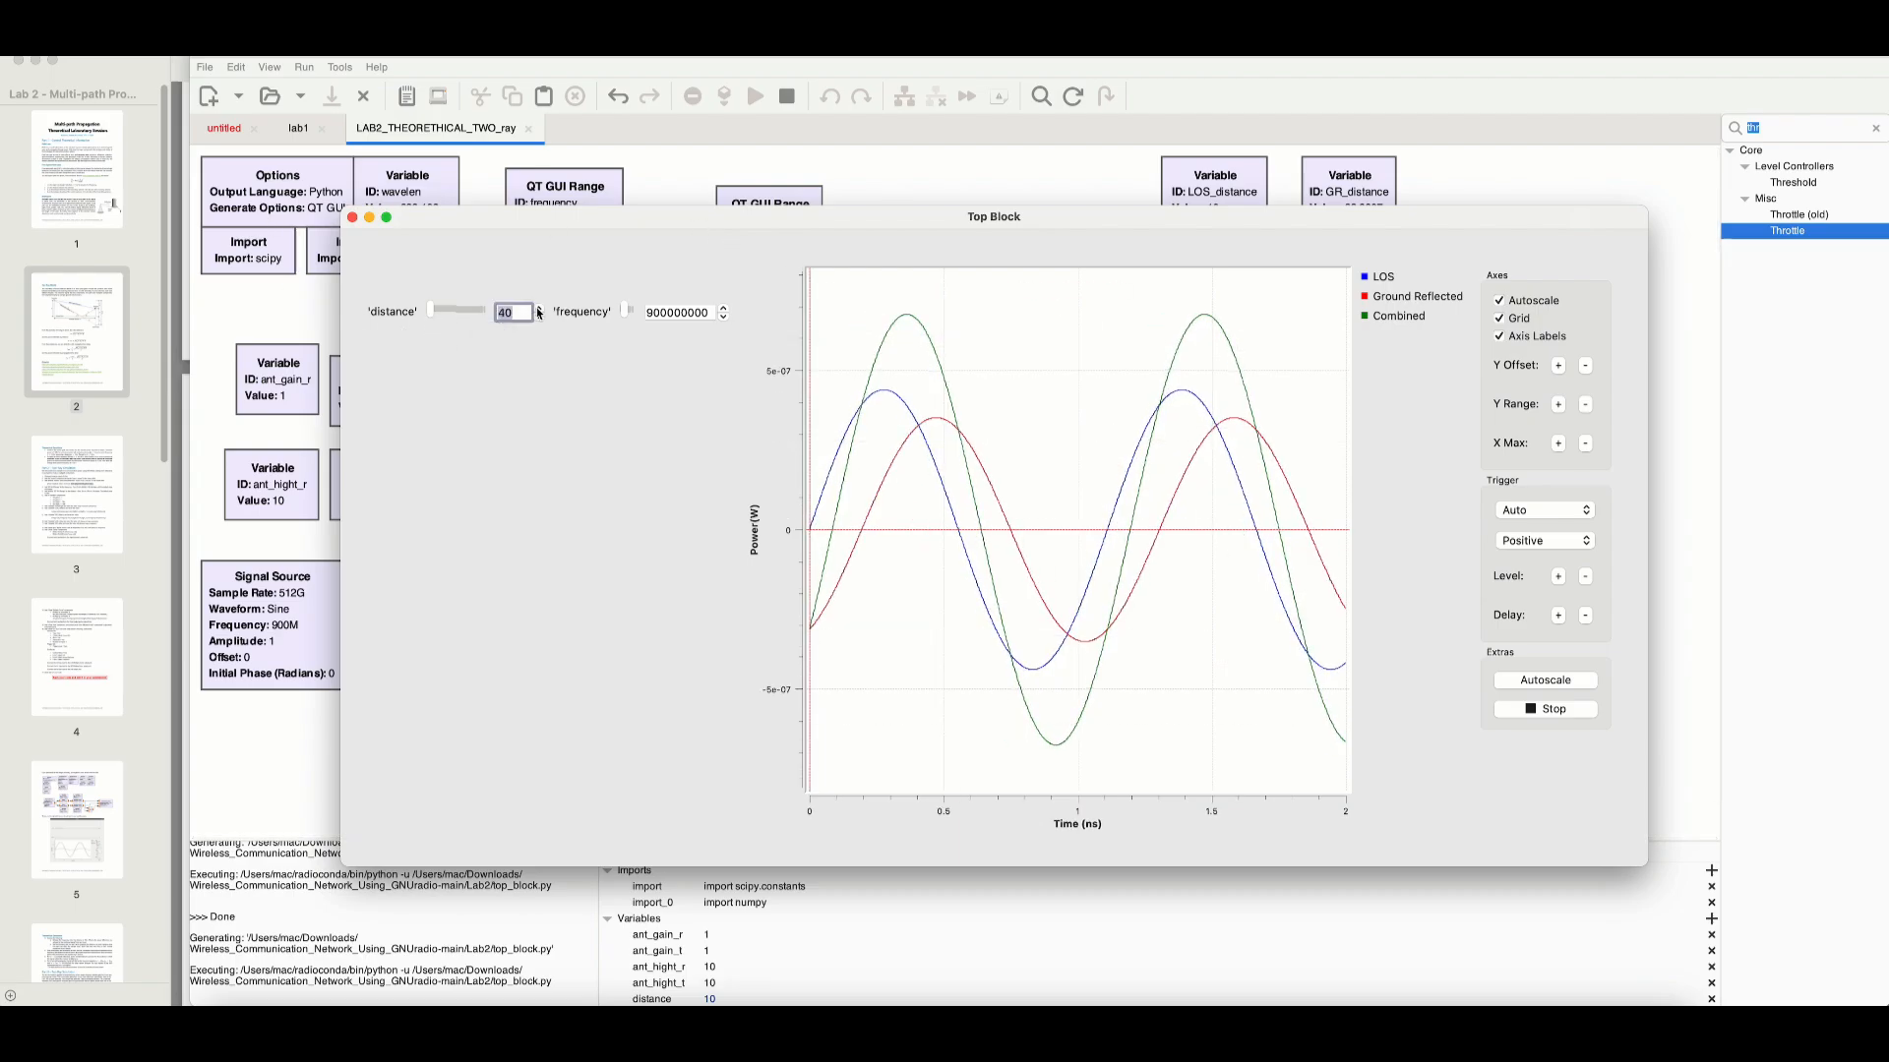
left_click(538, 308)
left_click(538, 308)
left_click(538, 308)
left_click(538, 308)
left_click(538, 308)
left_click(538, 308)
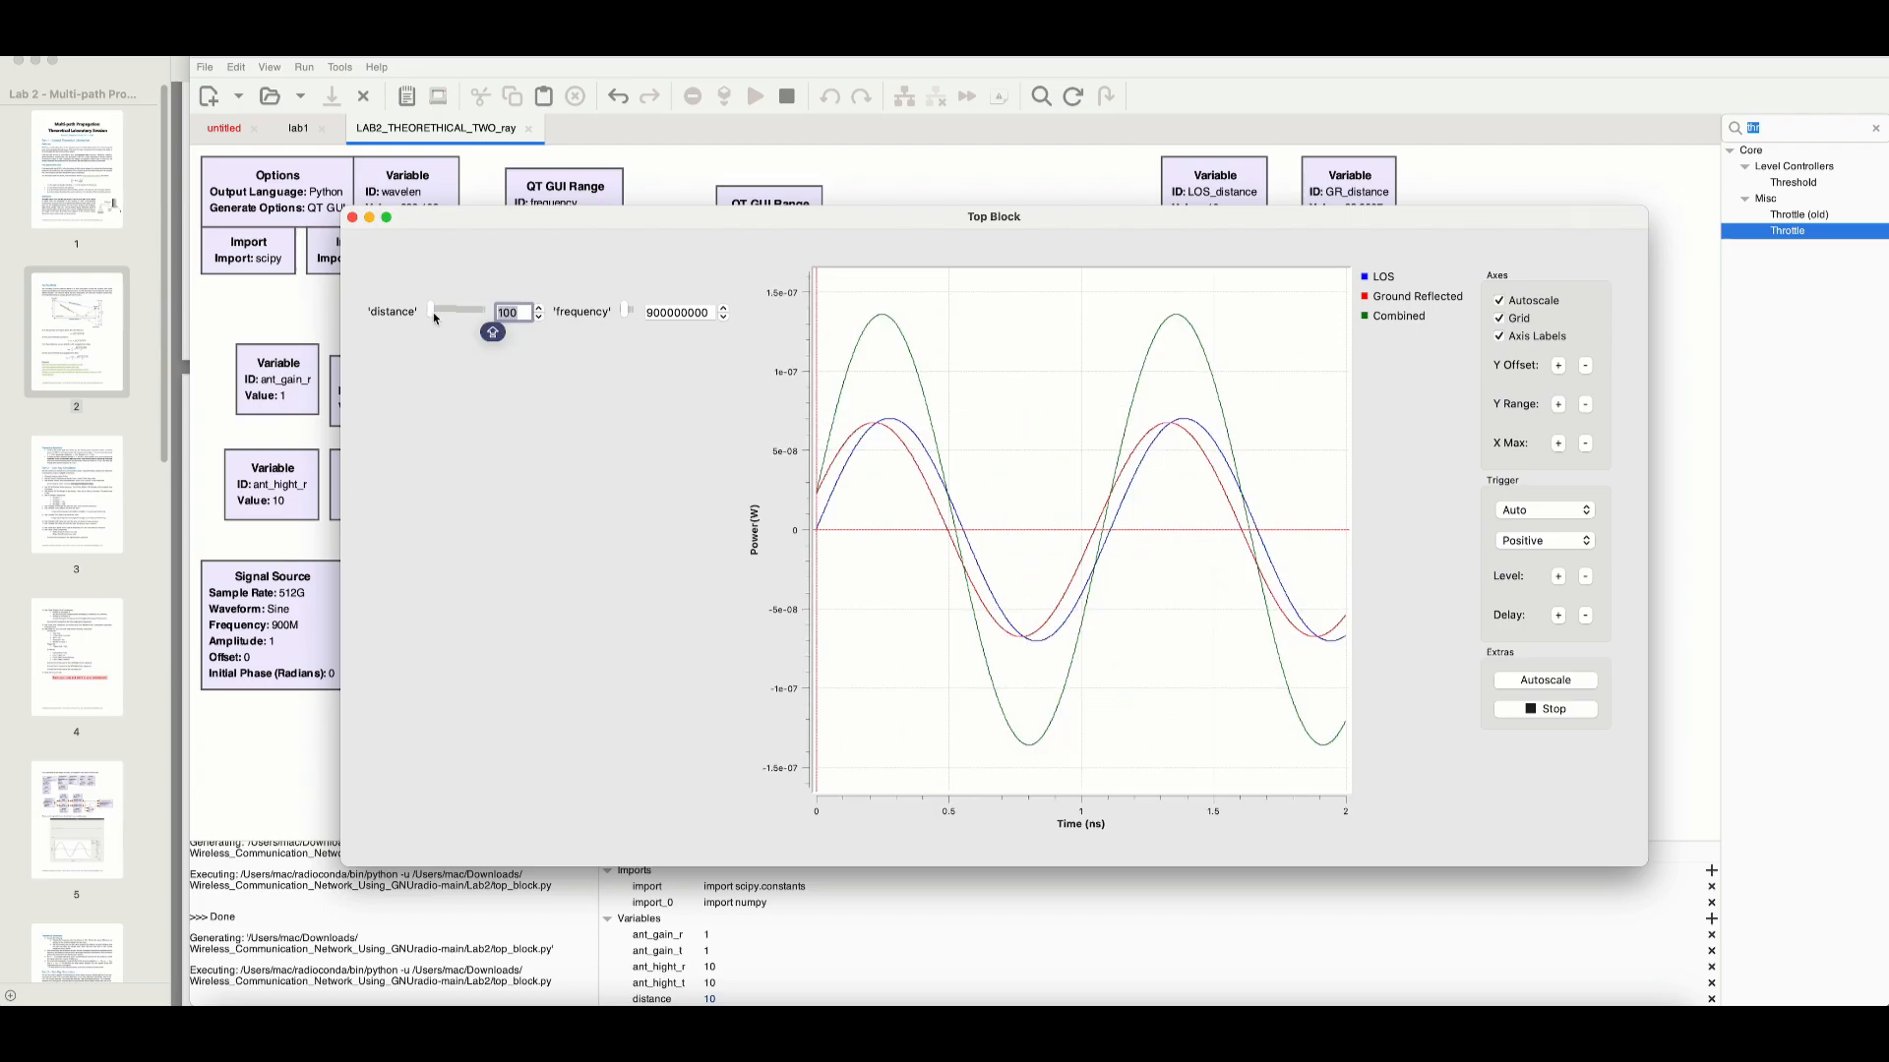
- Sweep the simulated distance up through 1850 and 2700 to its maximum of 15000
left_click_drag(431, 317, 434, 316)
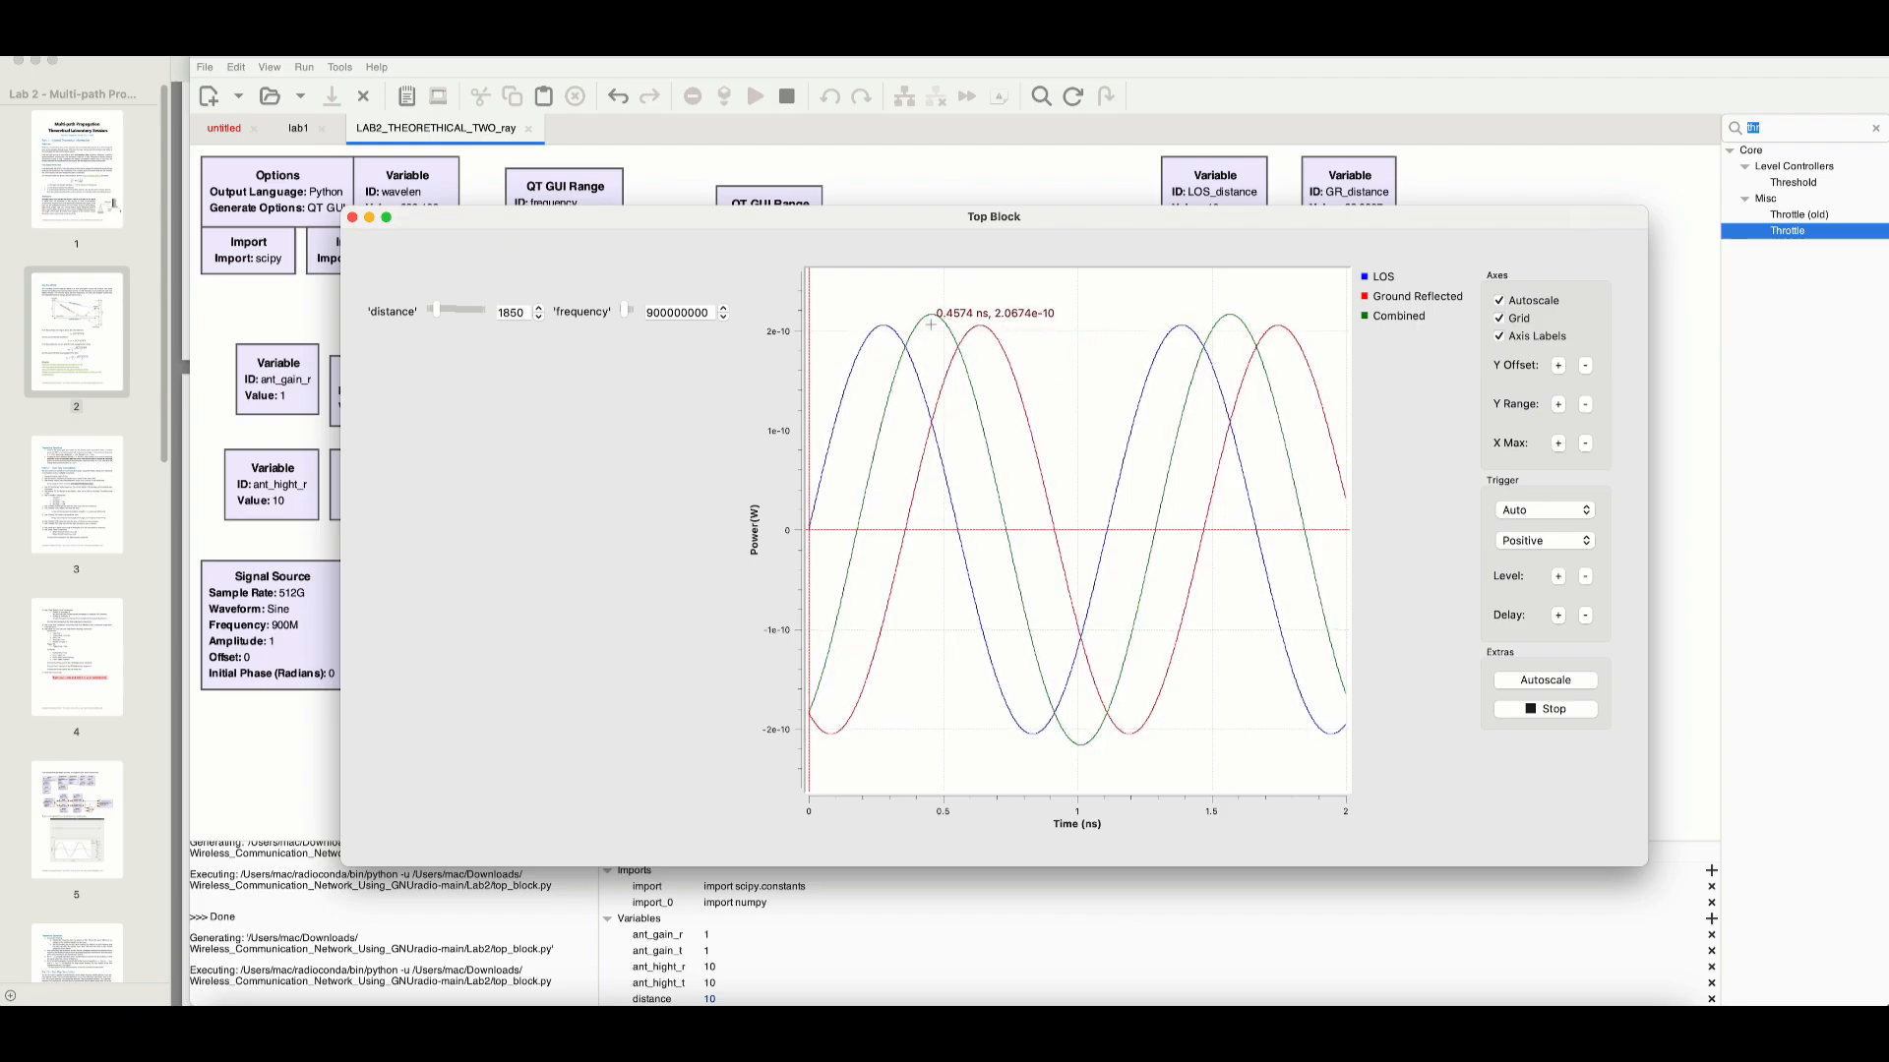
left_click(539, 309)
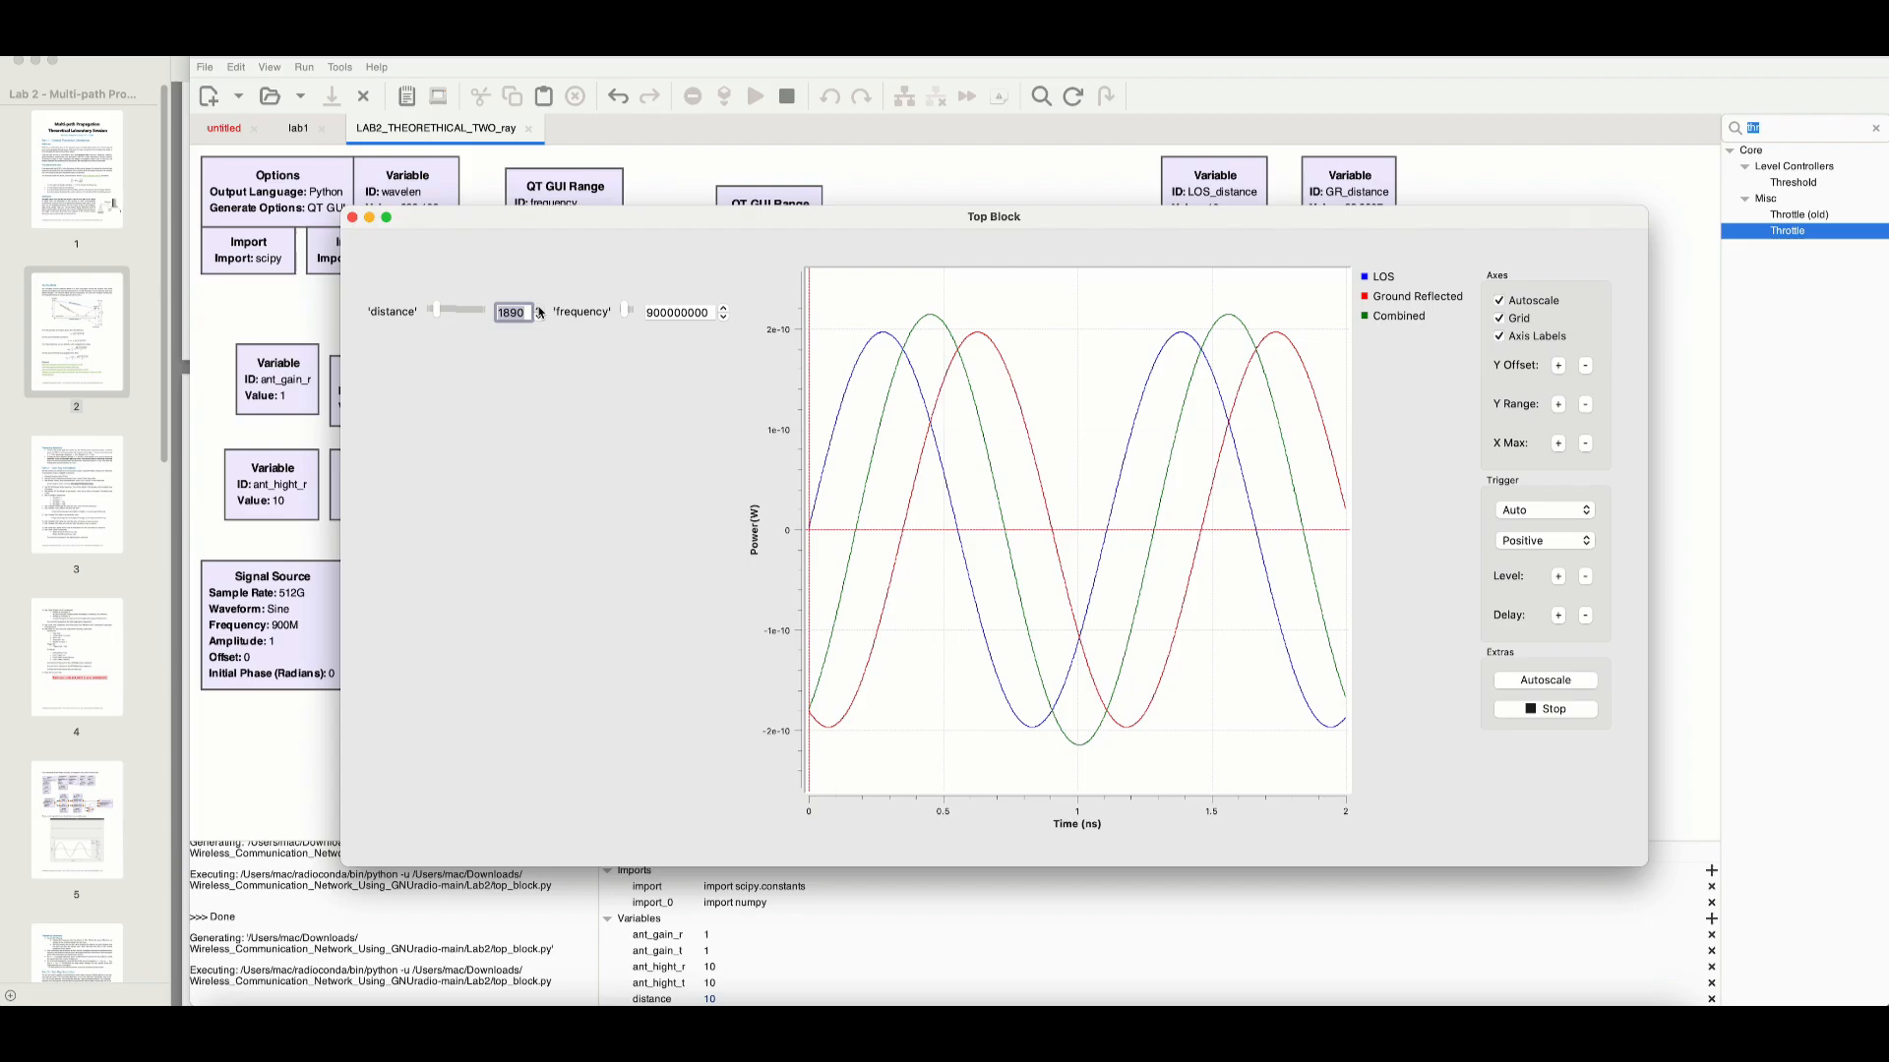
left_click(539, 309)
left_click(539, 308)
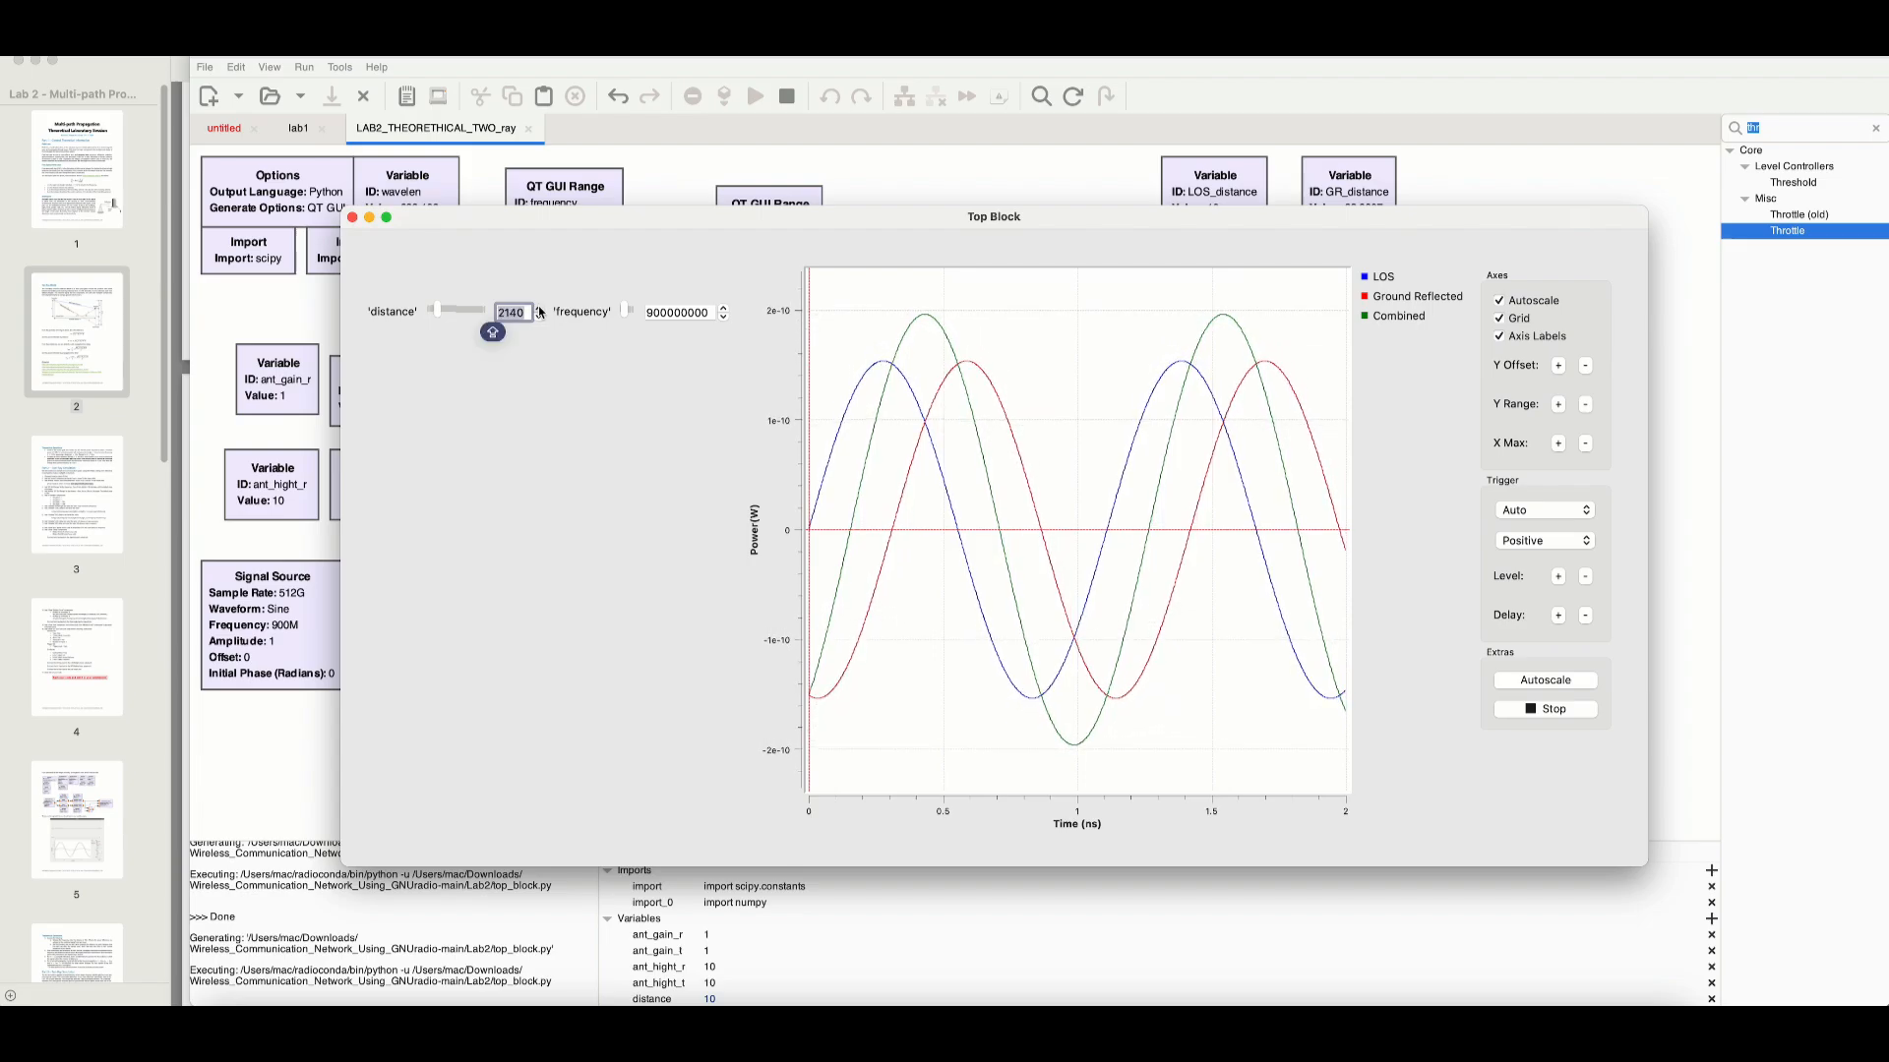
left_click(539, 309)
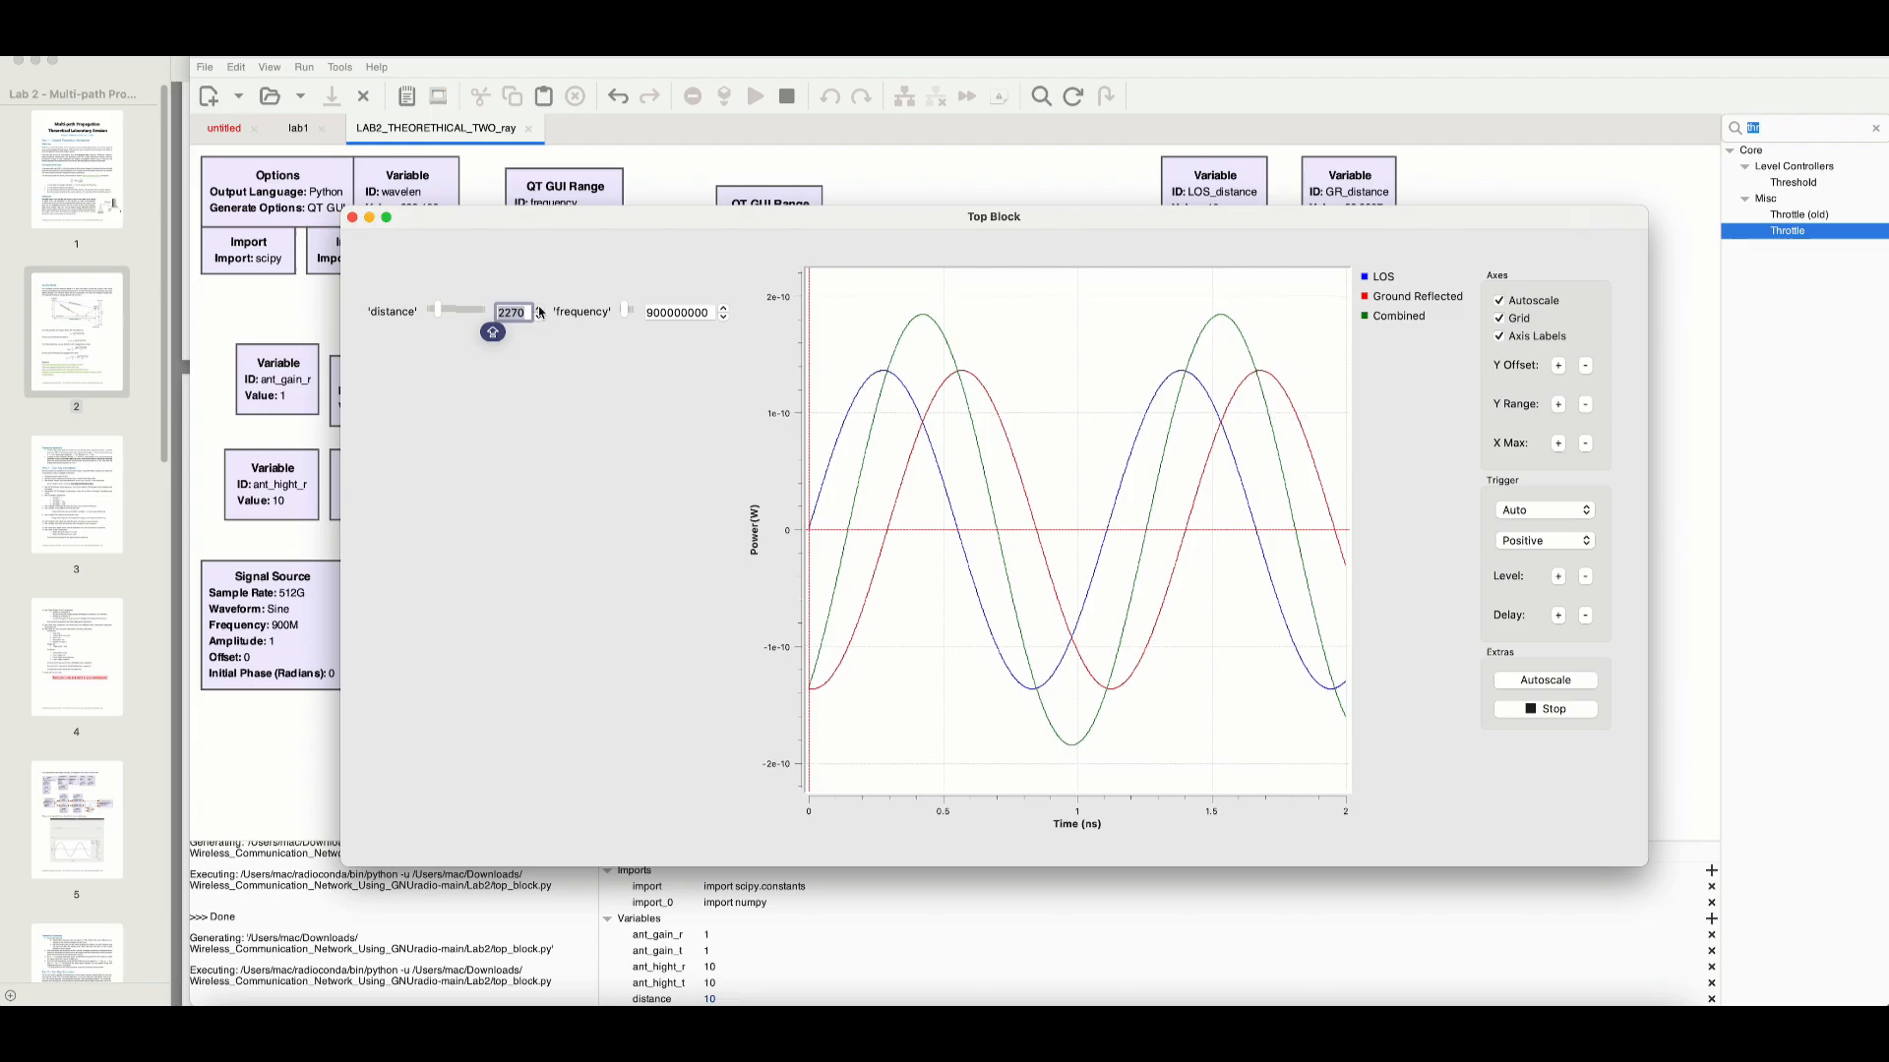
left_click(539, 308)
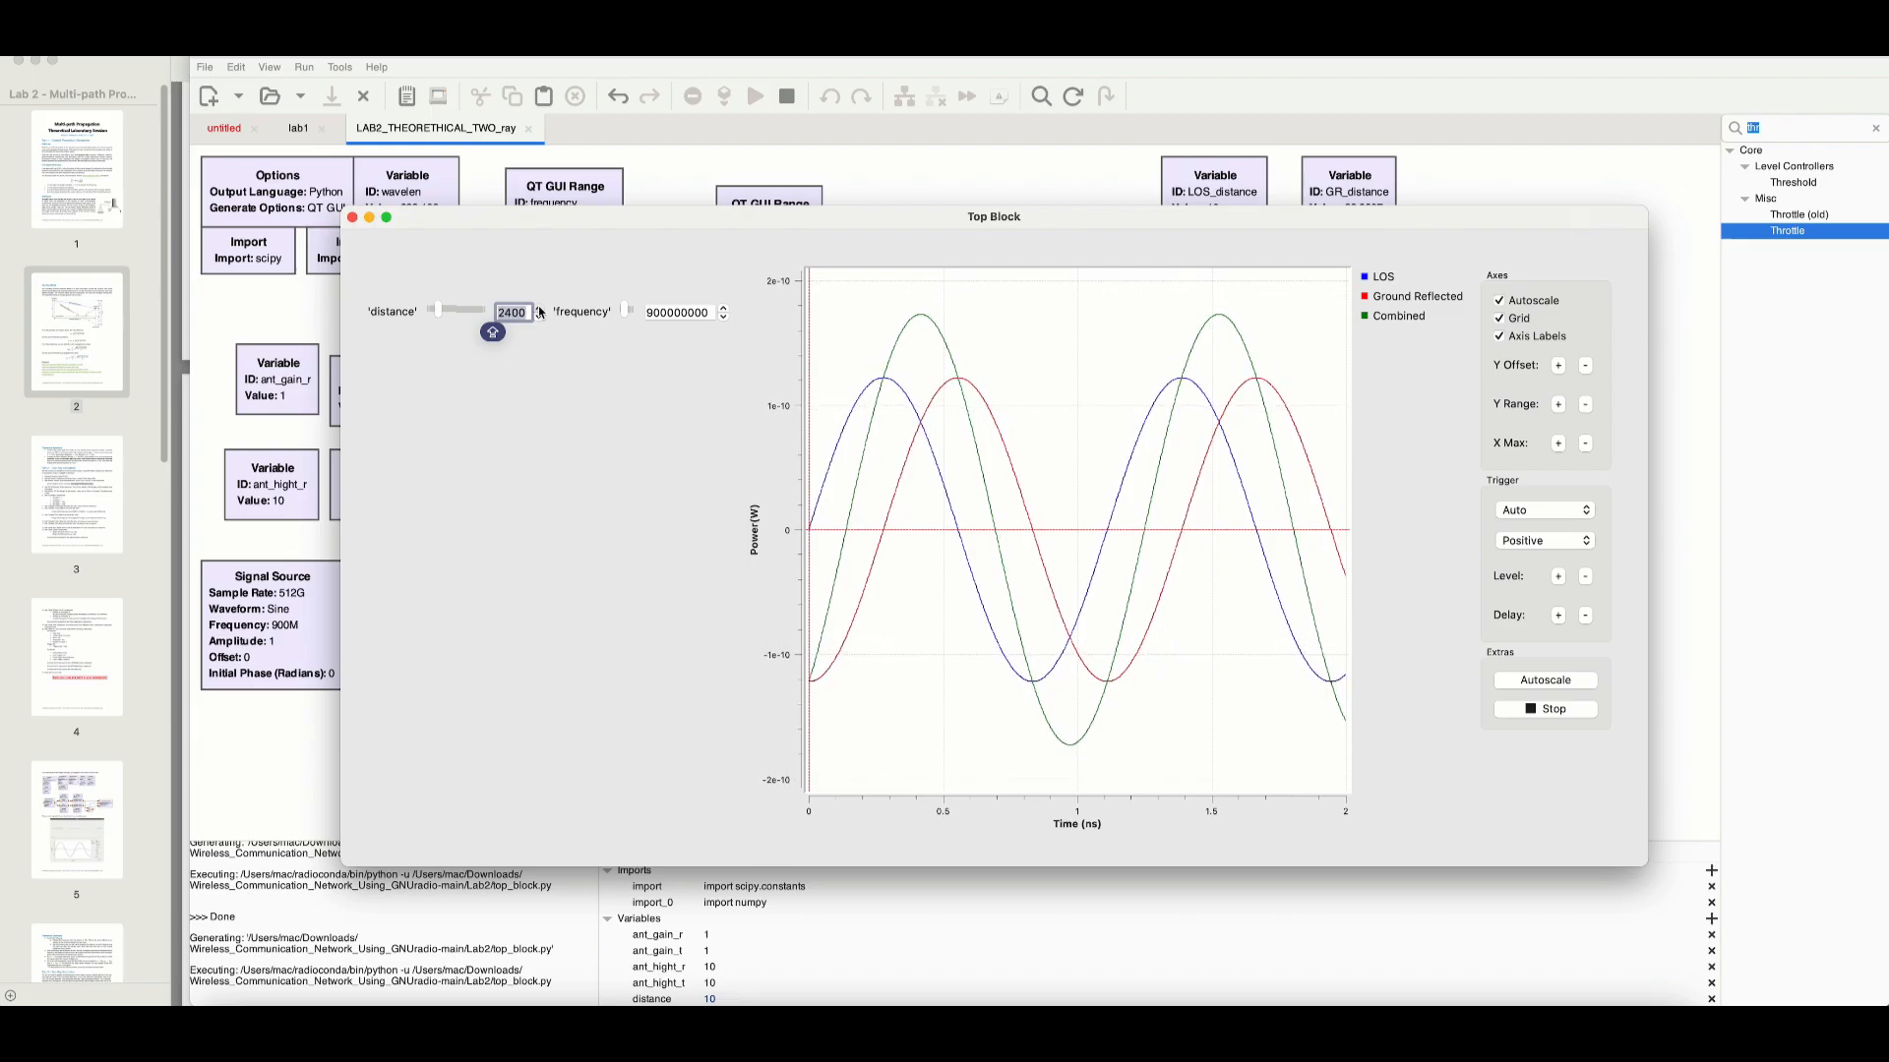
left_click(539, 309)
left_click(540, 309)
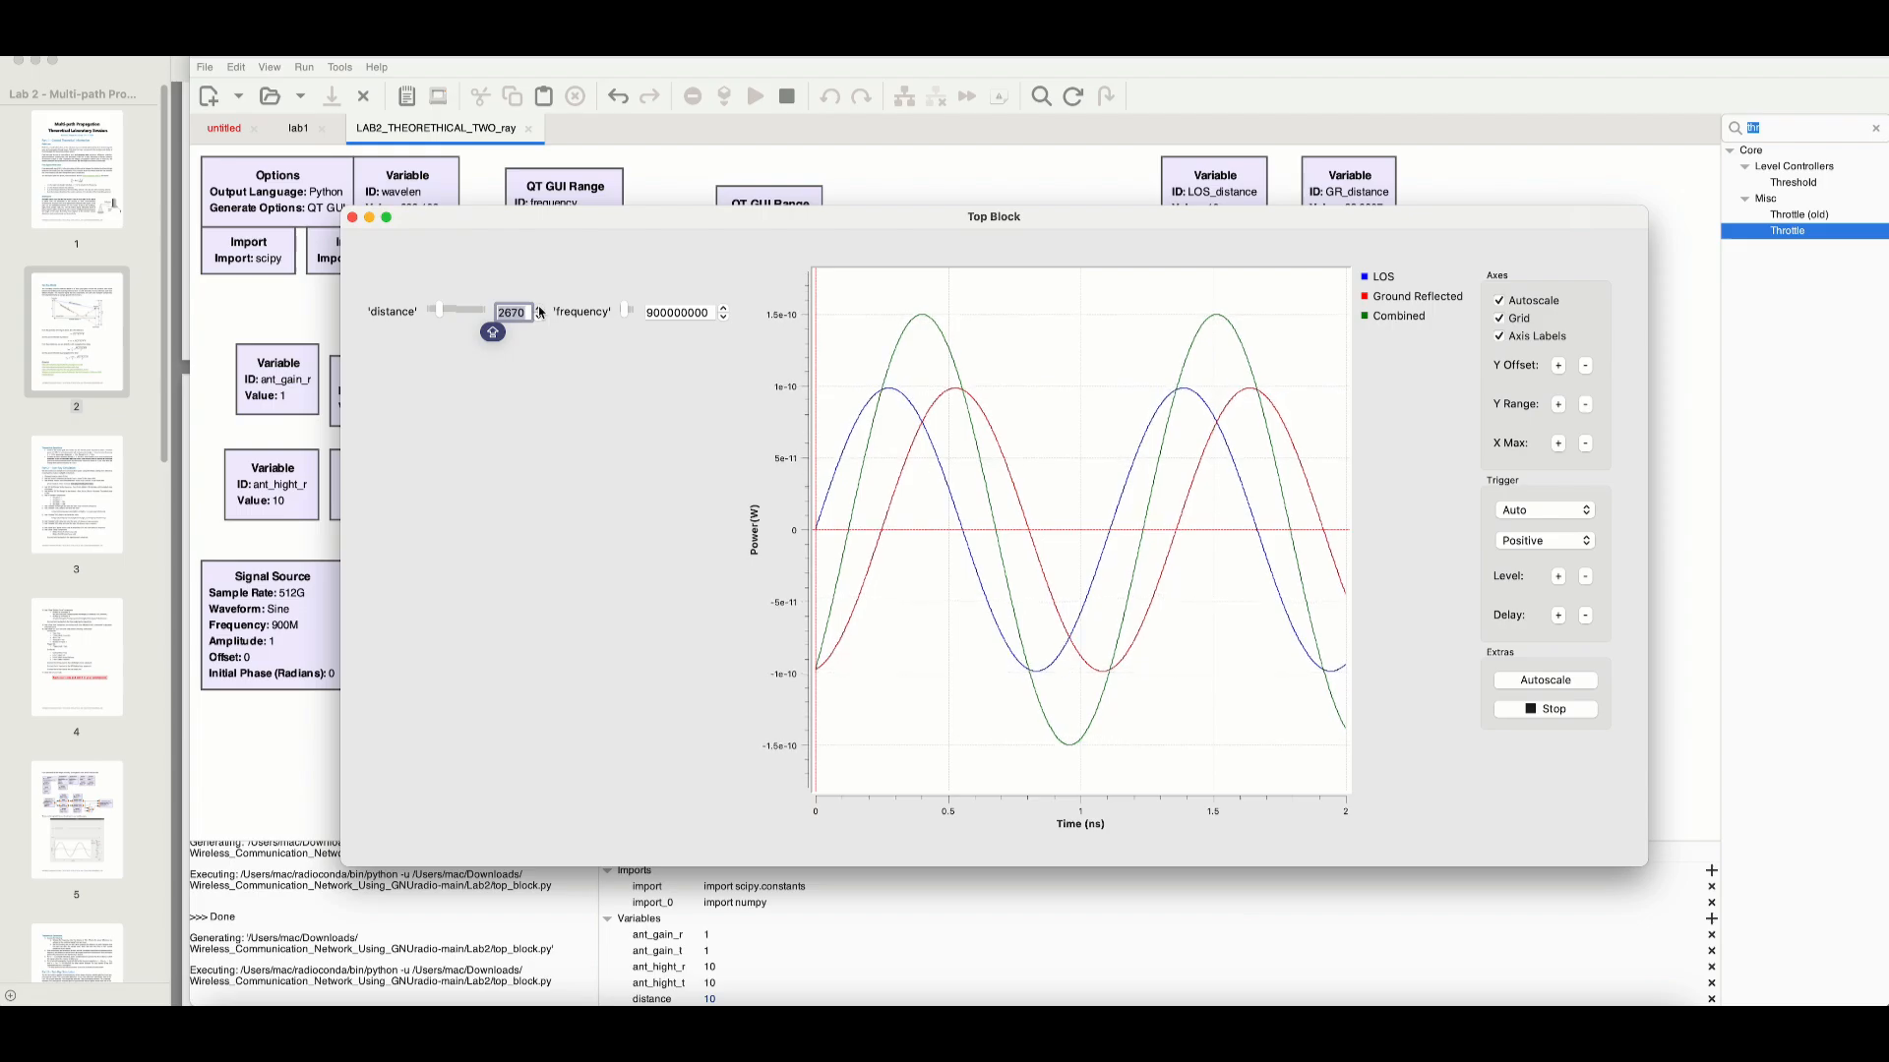
left_click(539, 309)
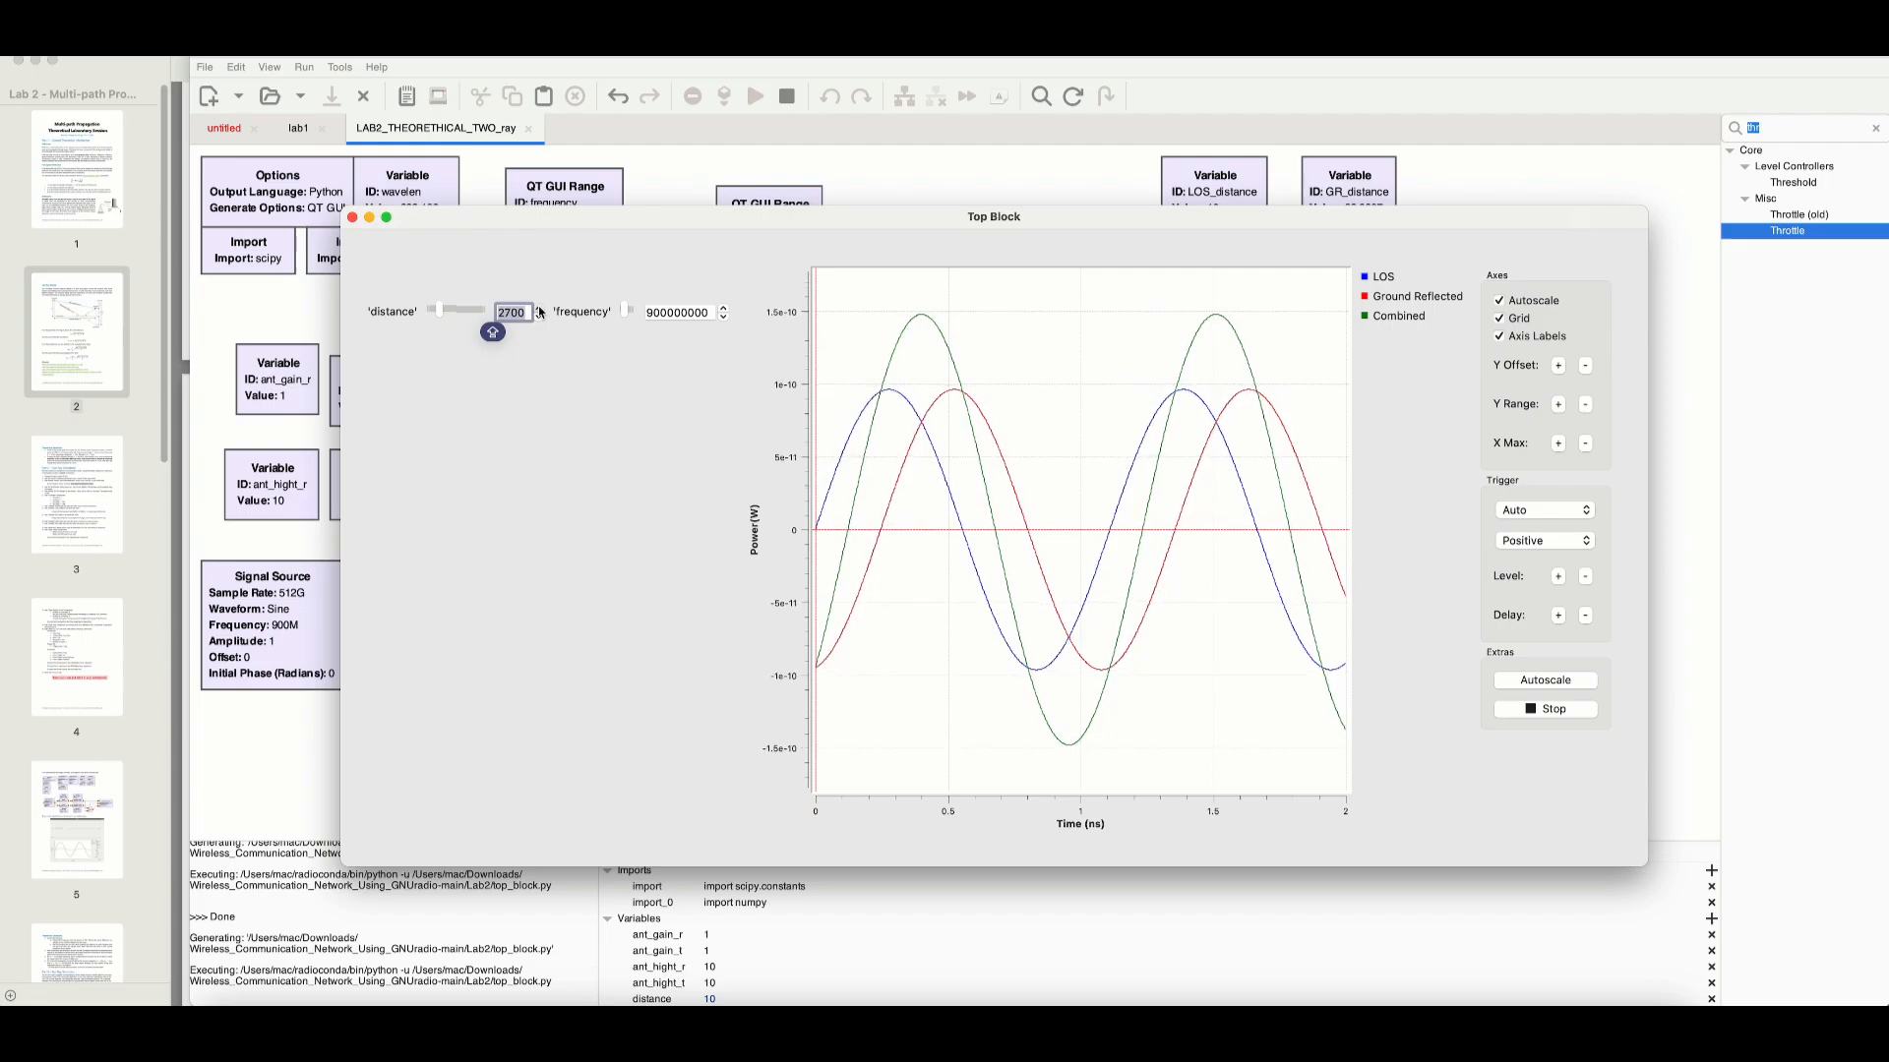
left_click(440, 311)
left_click_drag(440, 311, 491, 320)
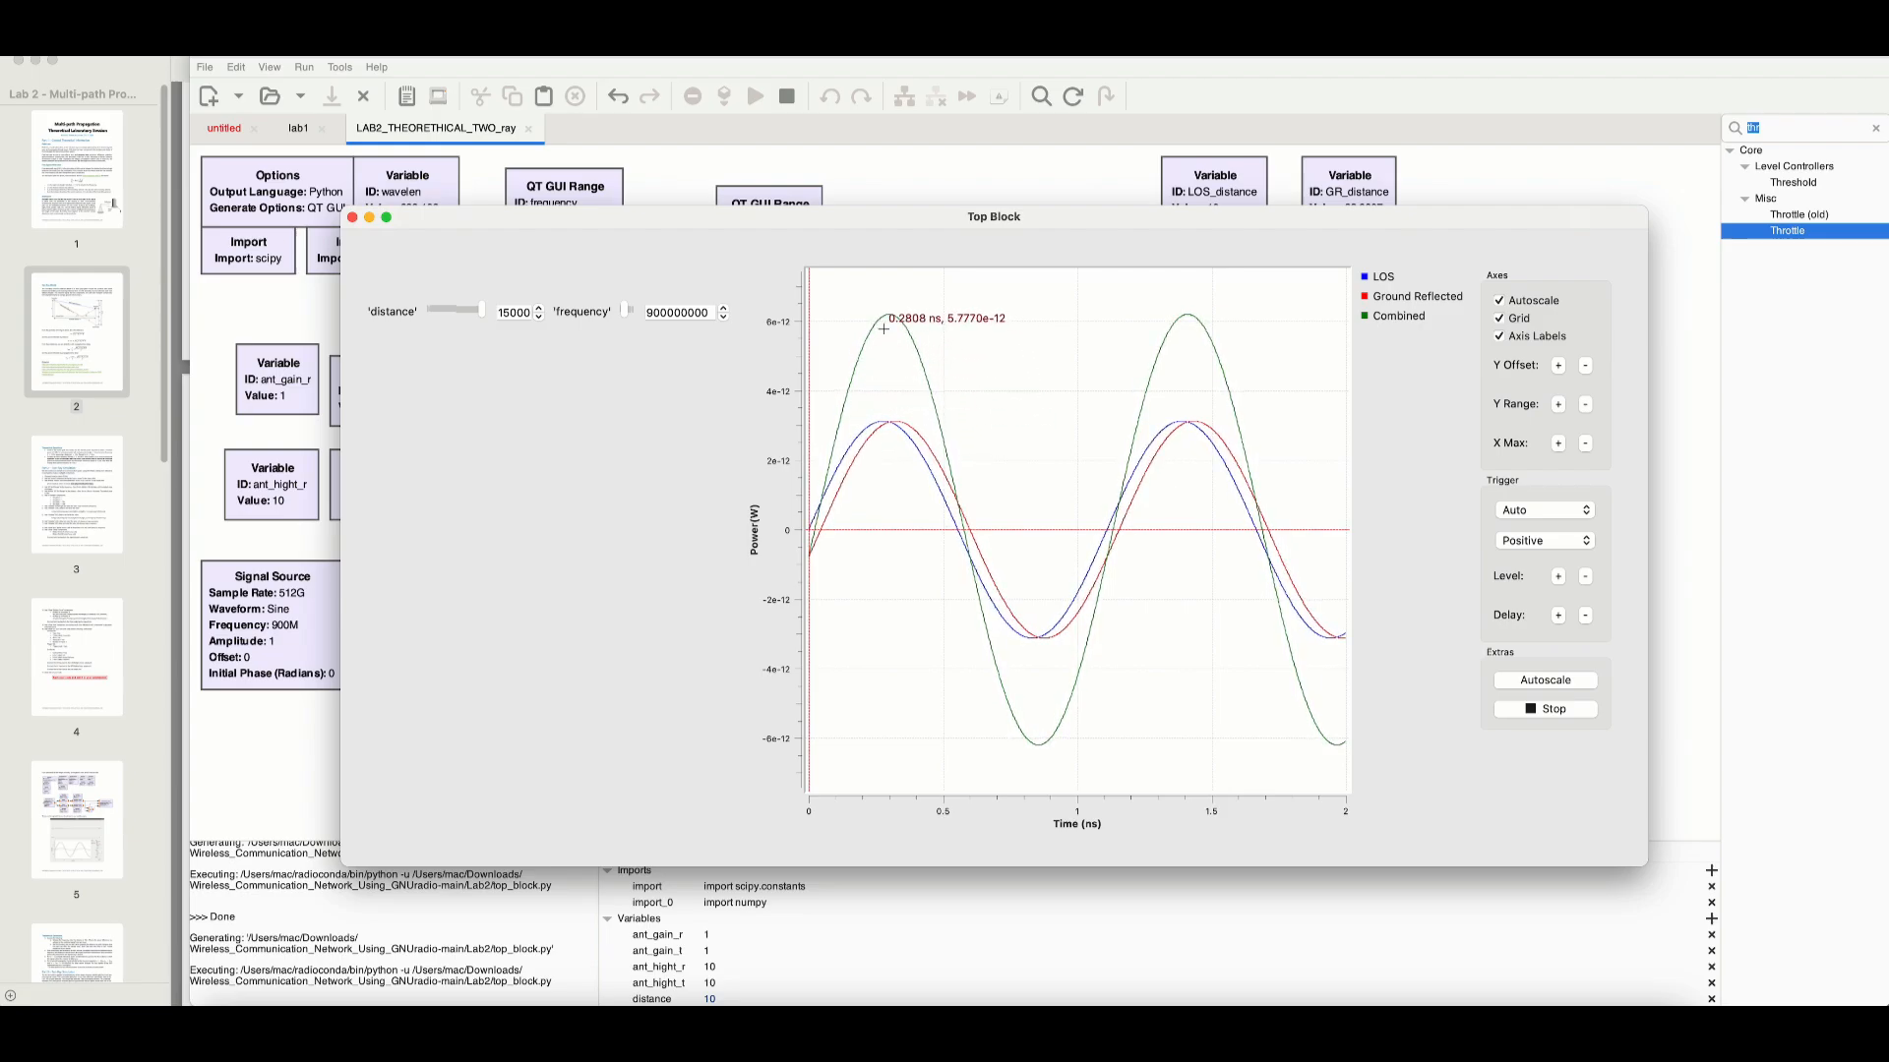
- Bring the simulated distance back down and fine-tune it to 1200 to find where the combined signal cancels
left_click_drag(481, 311, 433, 313)
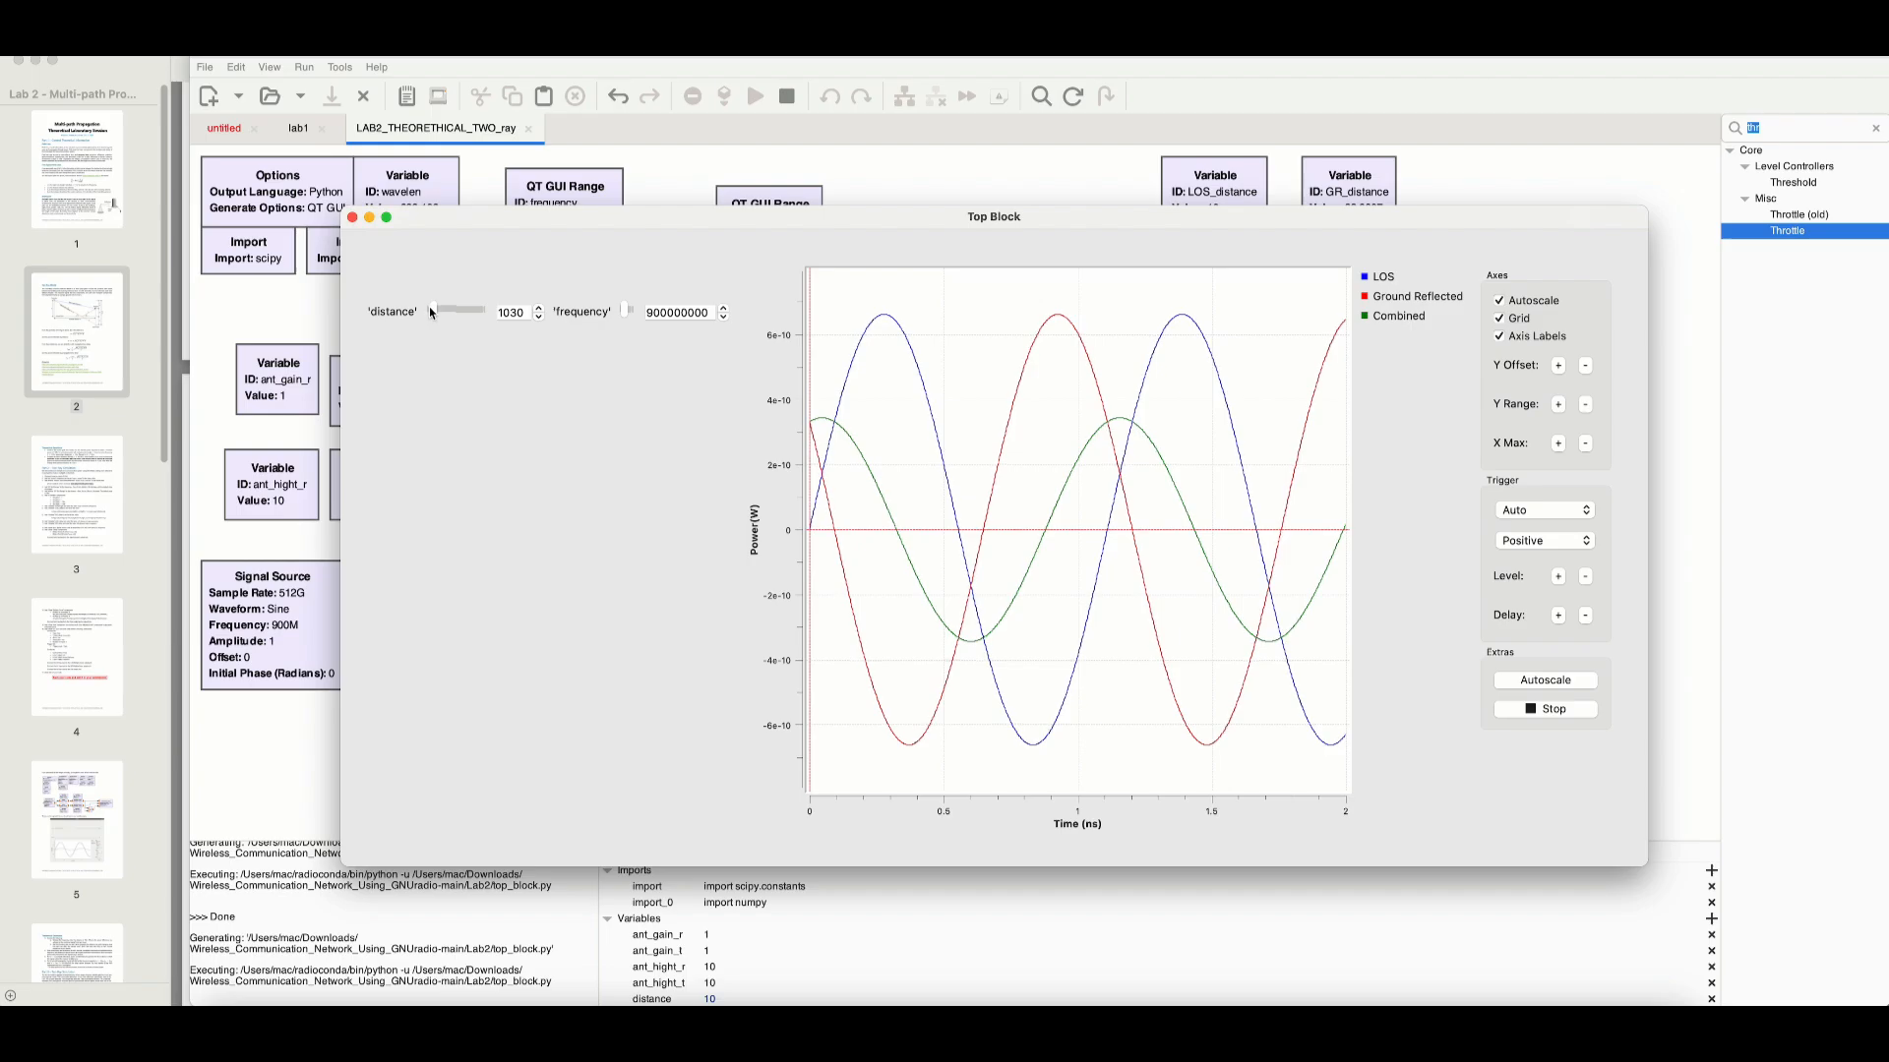
left_click_drag(430, 312, 433, 311)
left_click(538, 309)
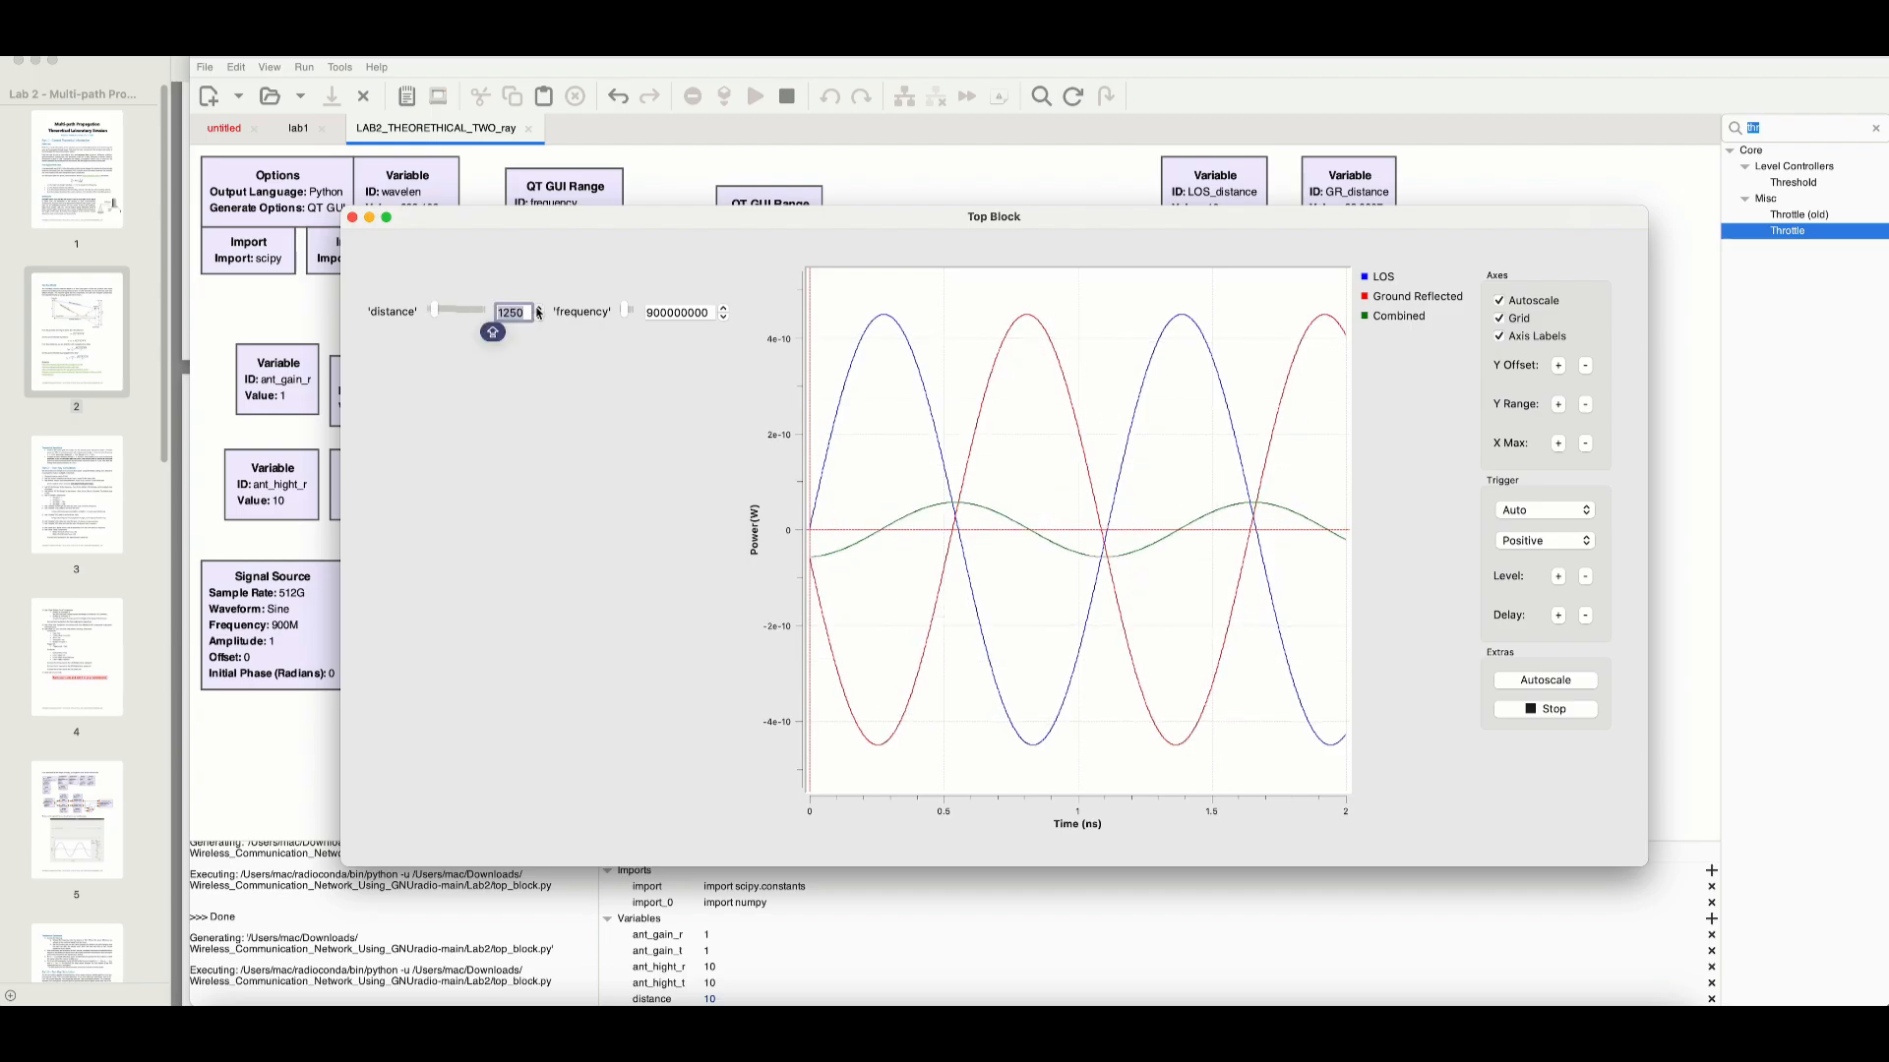
left_click(539, 318)
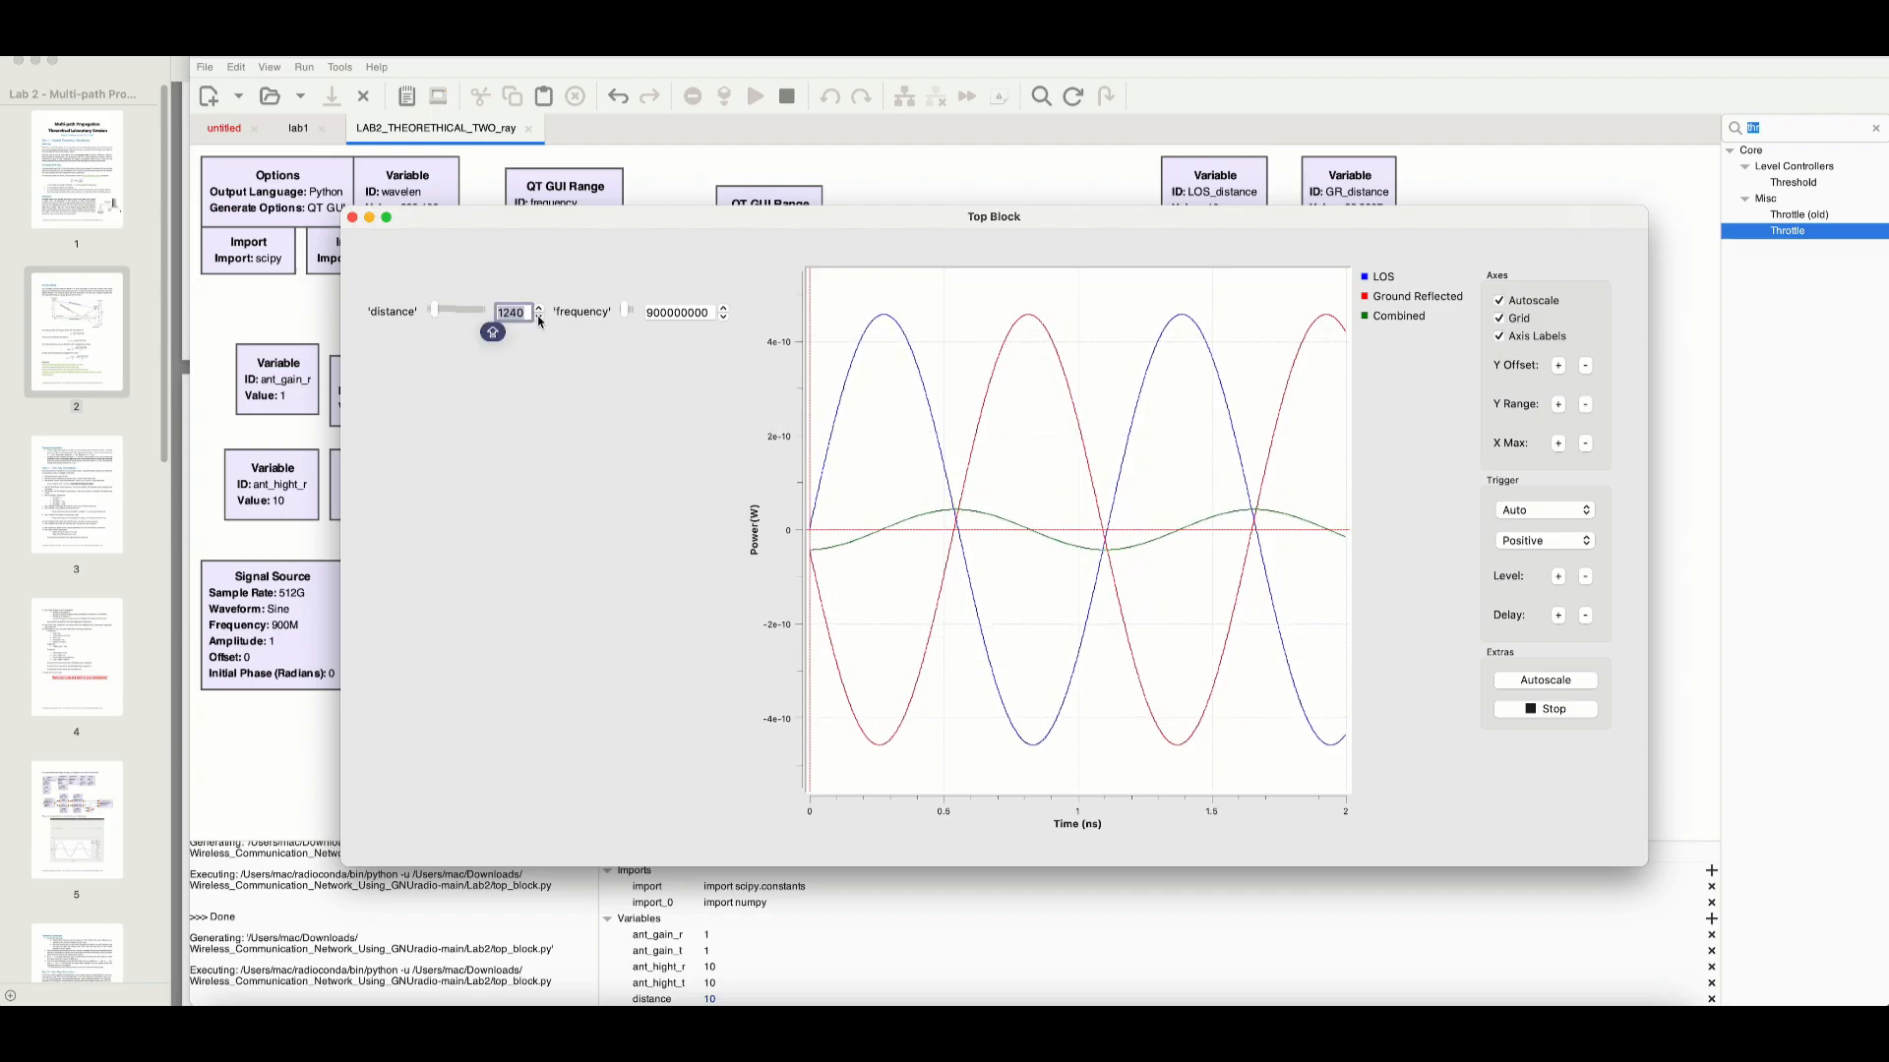
left_click(539, 317)
left_click(539, 318)
left_click(539, 318)
left_click(539, 318)
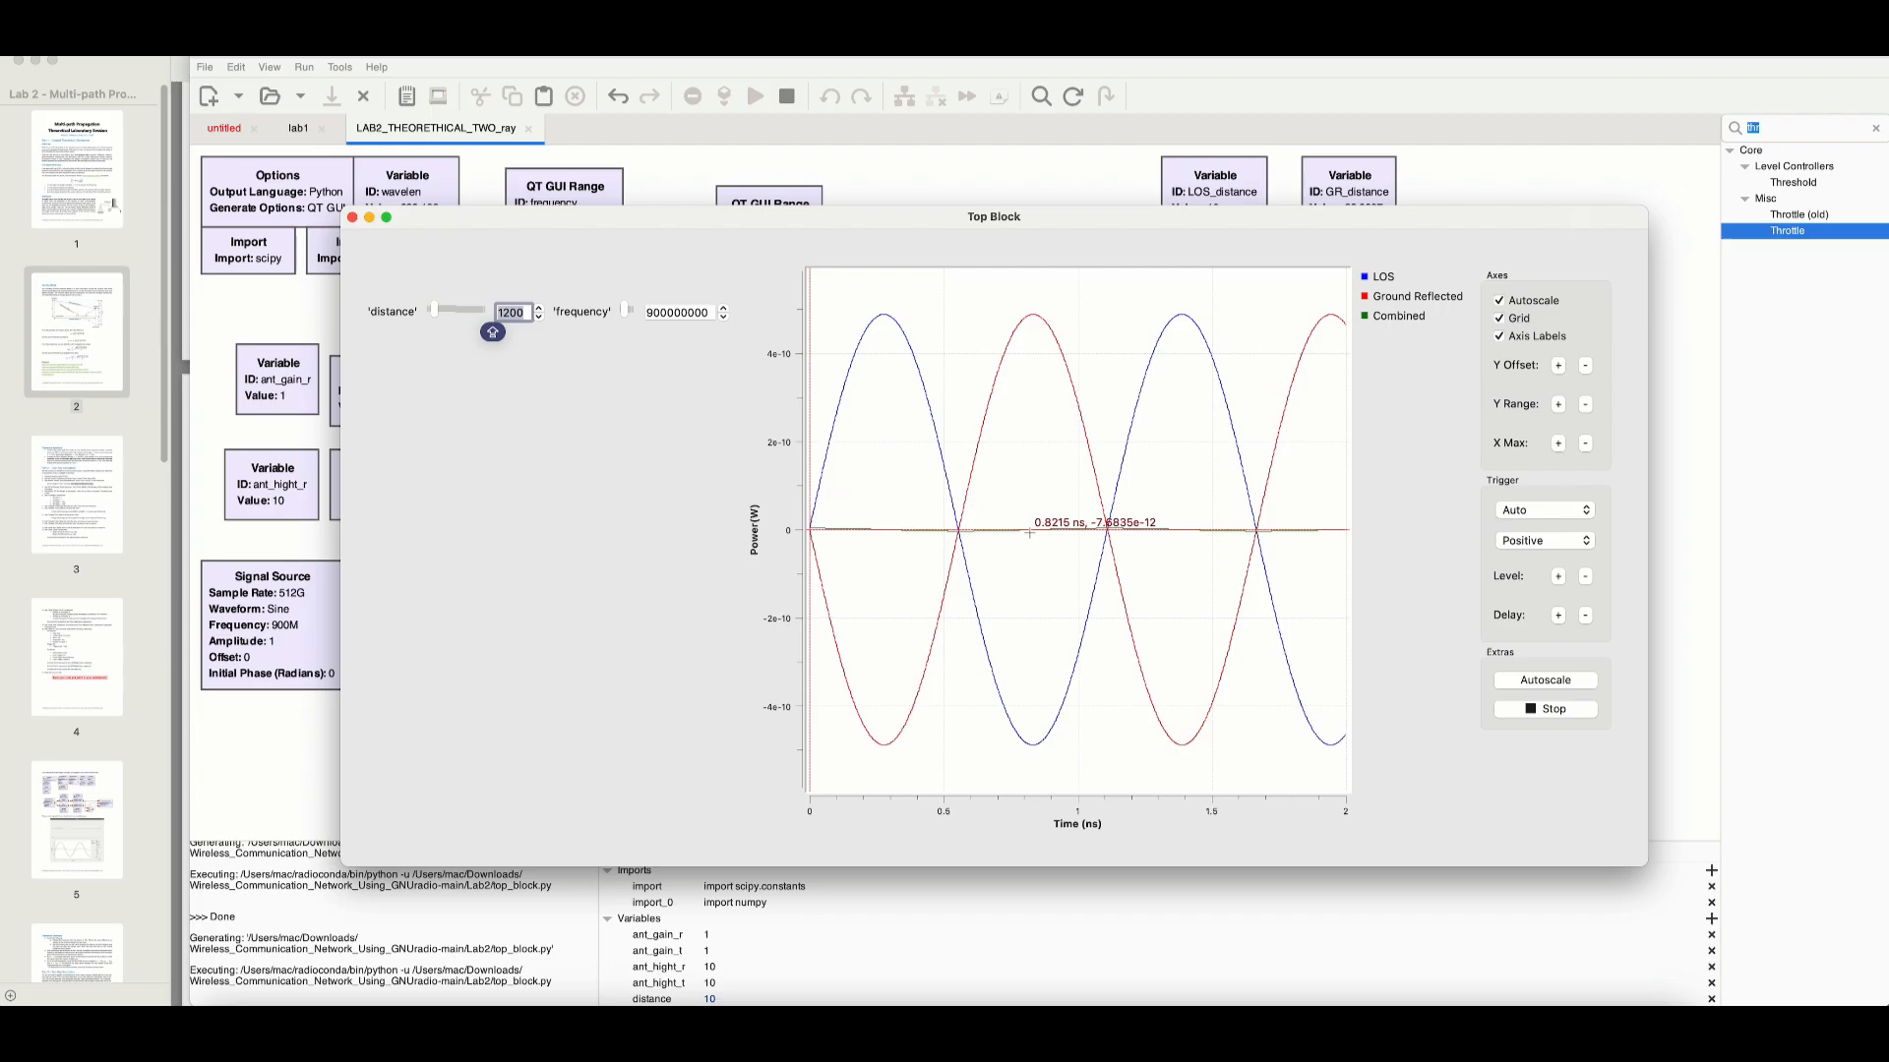
- Increase the distance gradually from the cancellation point to 2110 while watching the combined signal
left_click(537, 308)
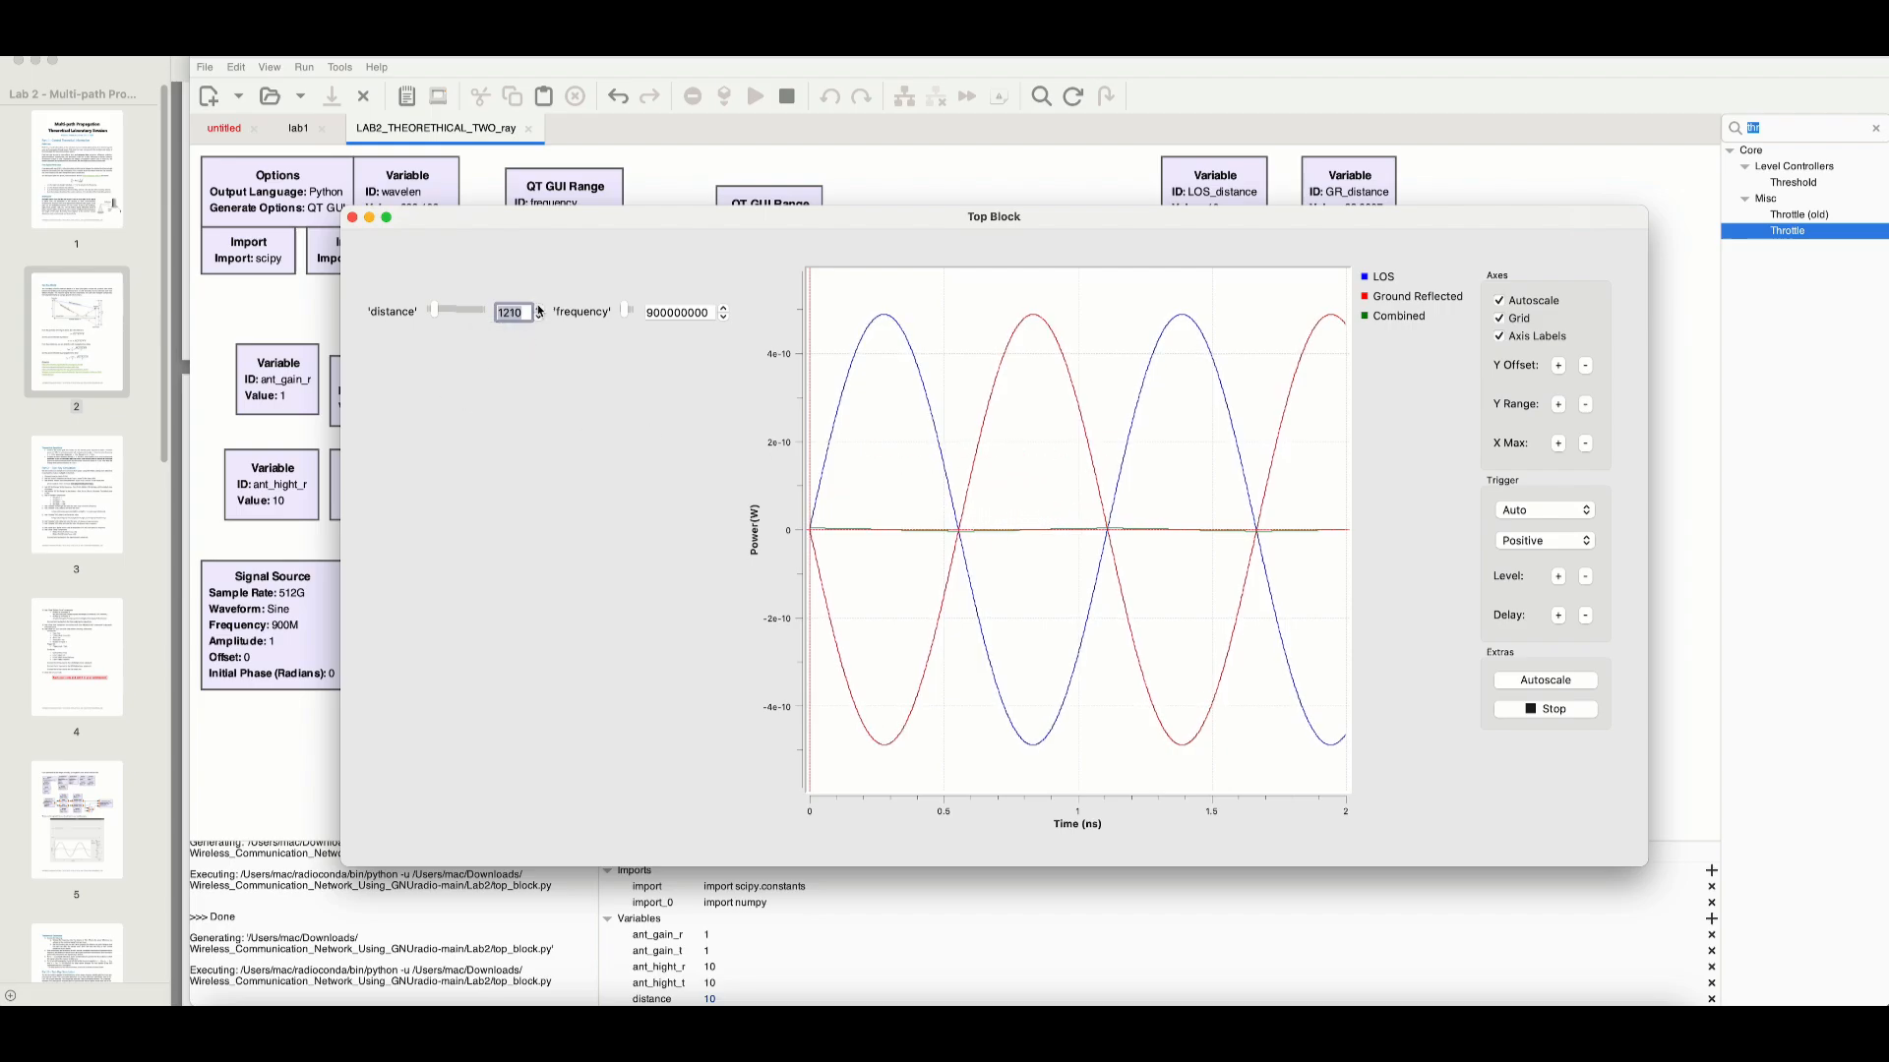
left_click(538, 308)
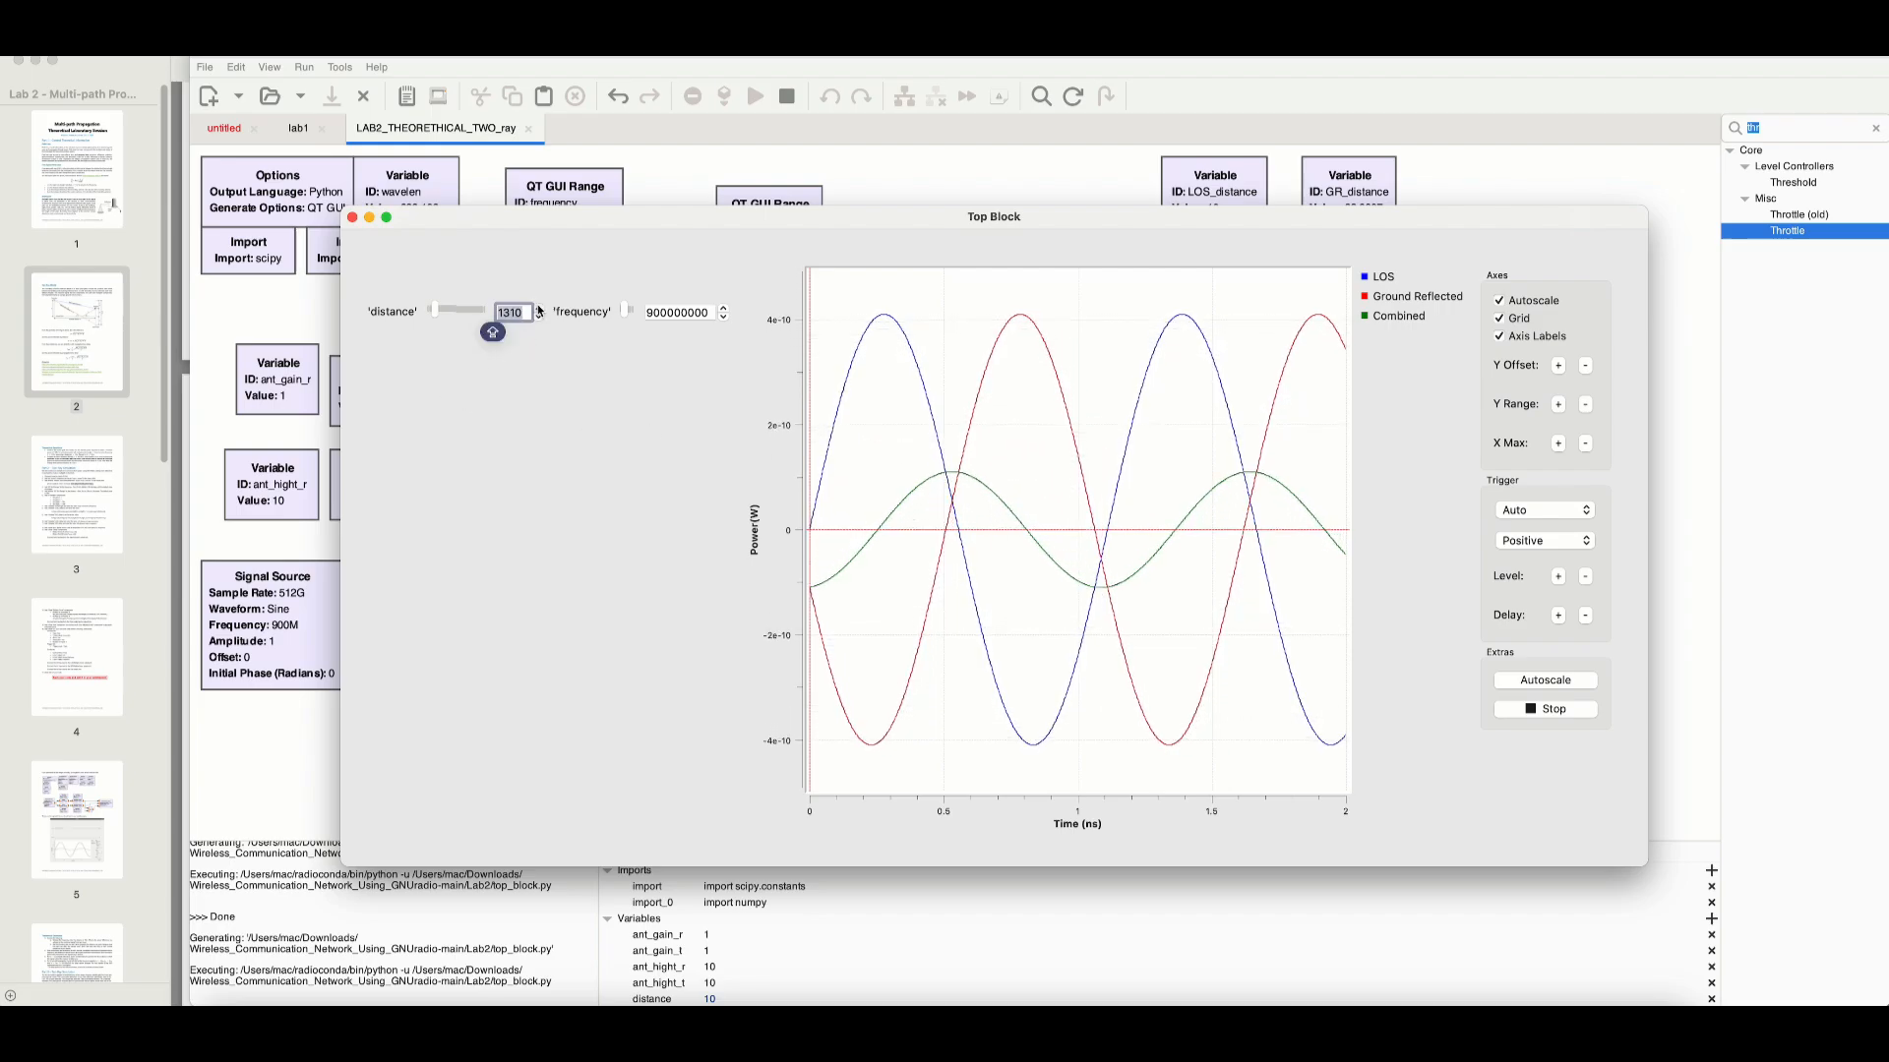
left_click(538, 311)
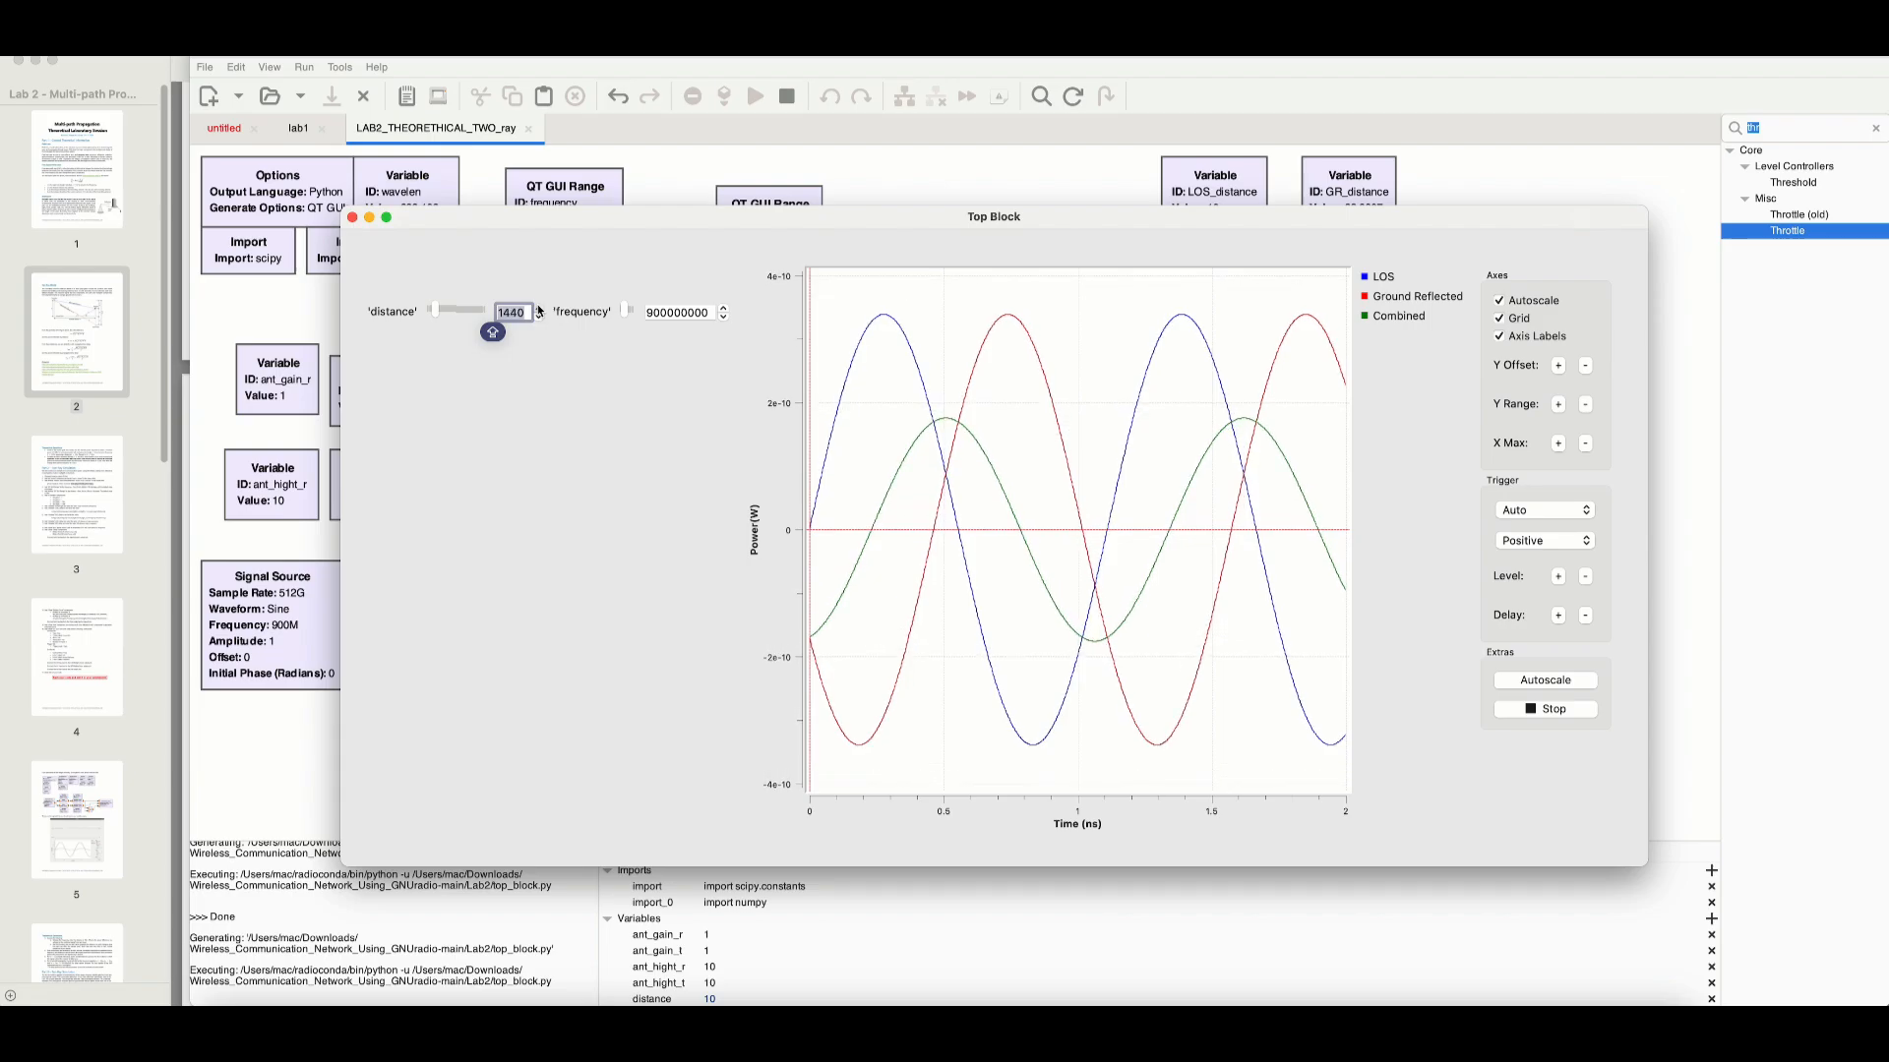
left_click(538, 311)
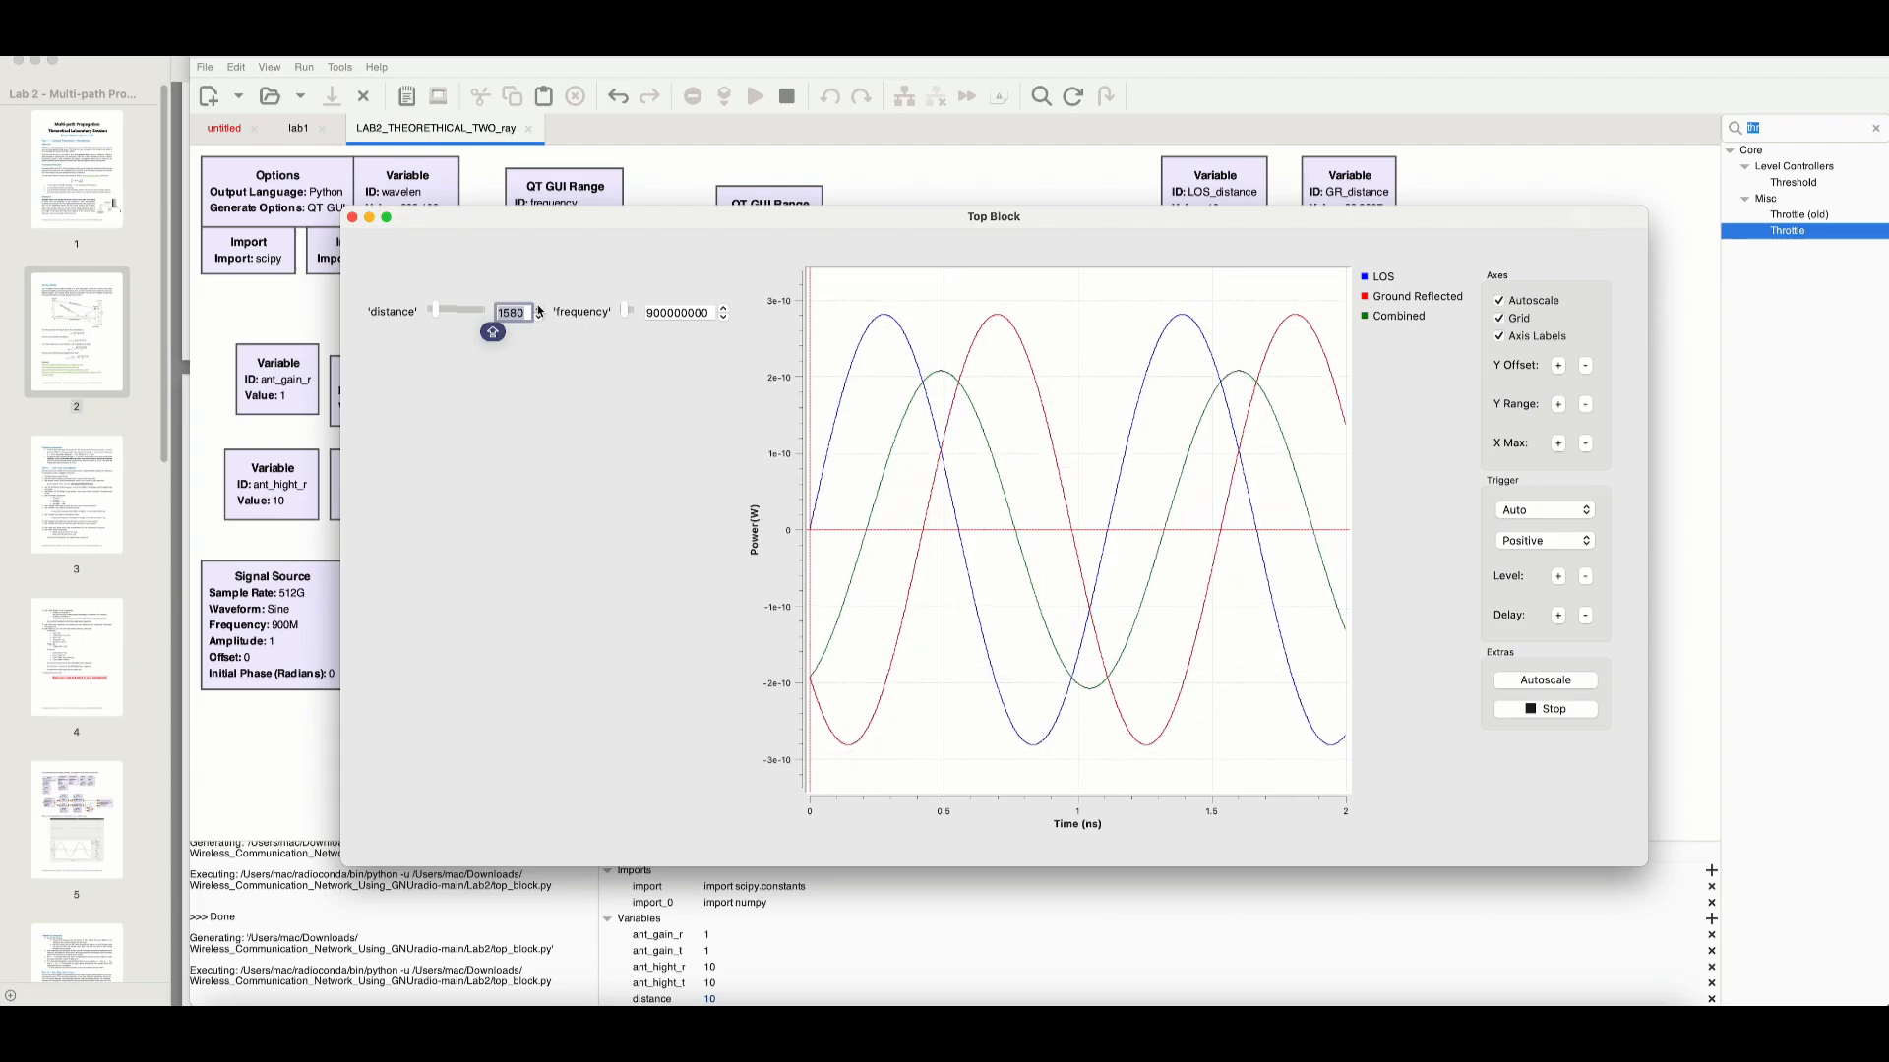
left_click(538, 311)
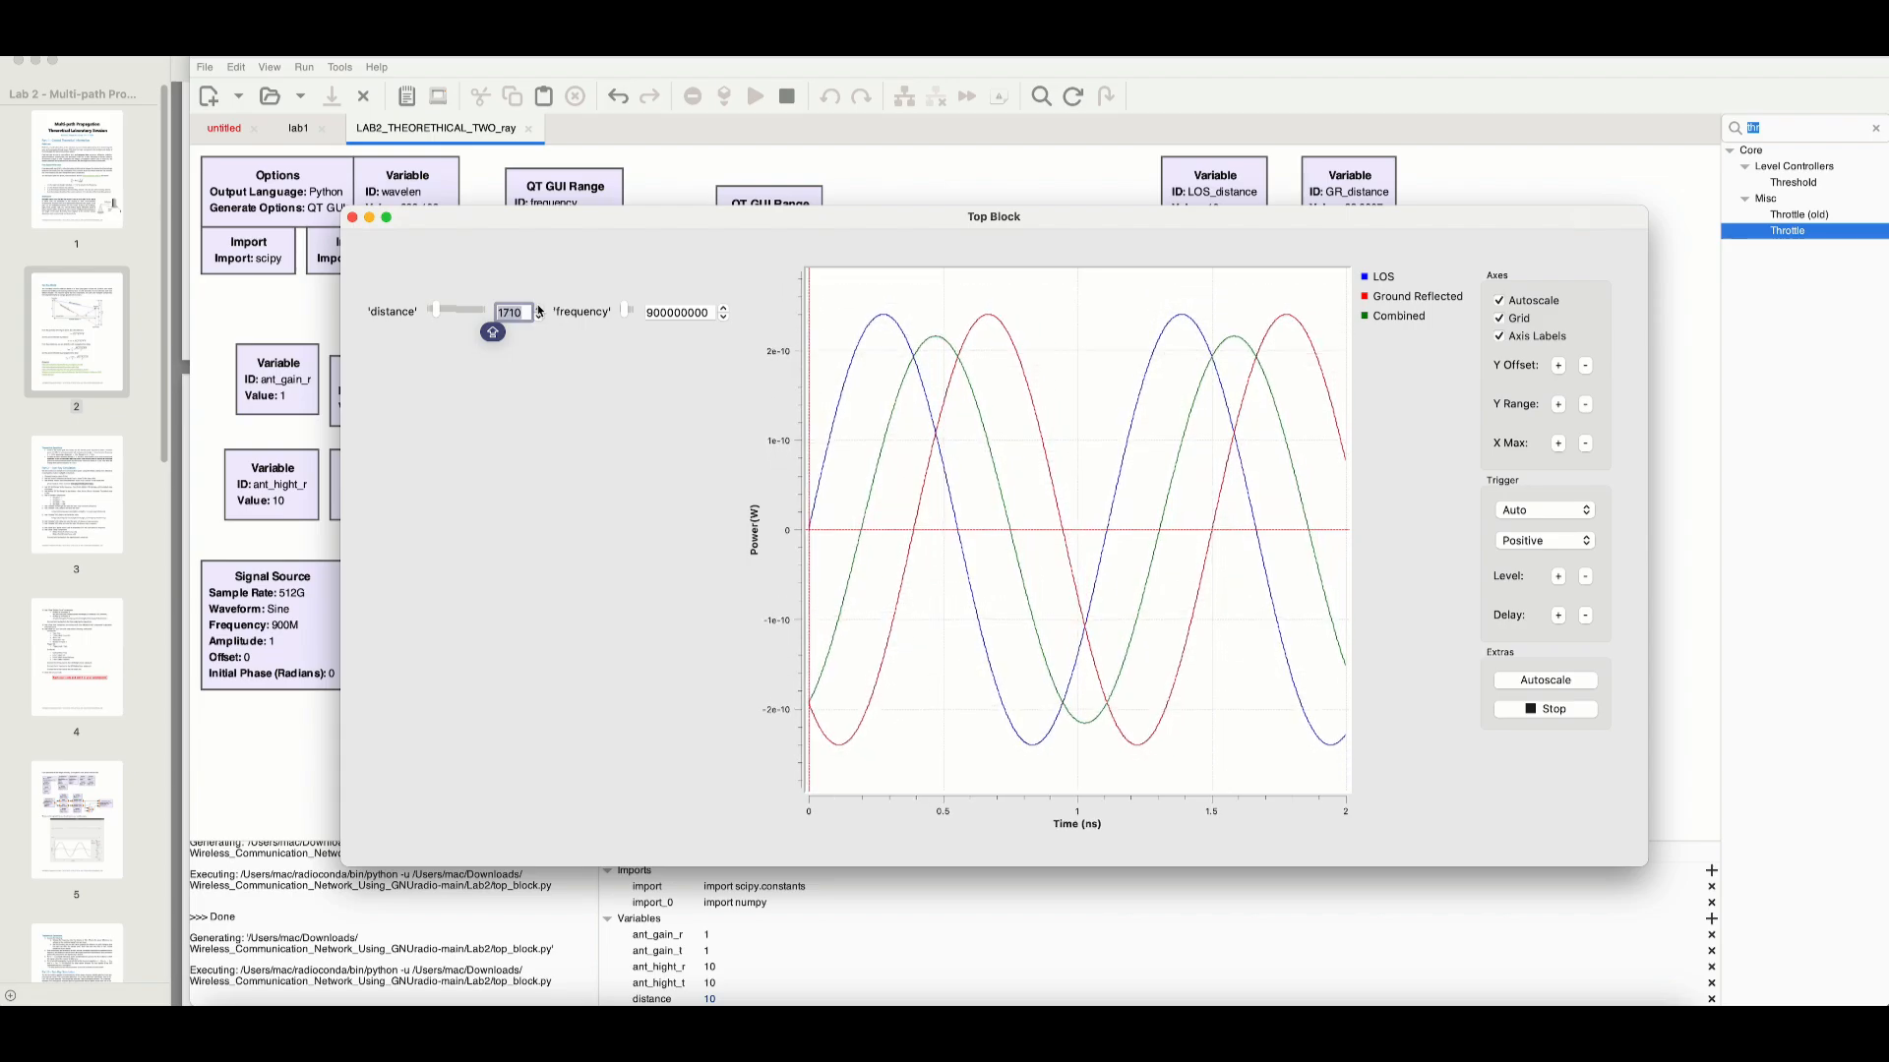
left_click(538, 311)
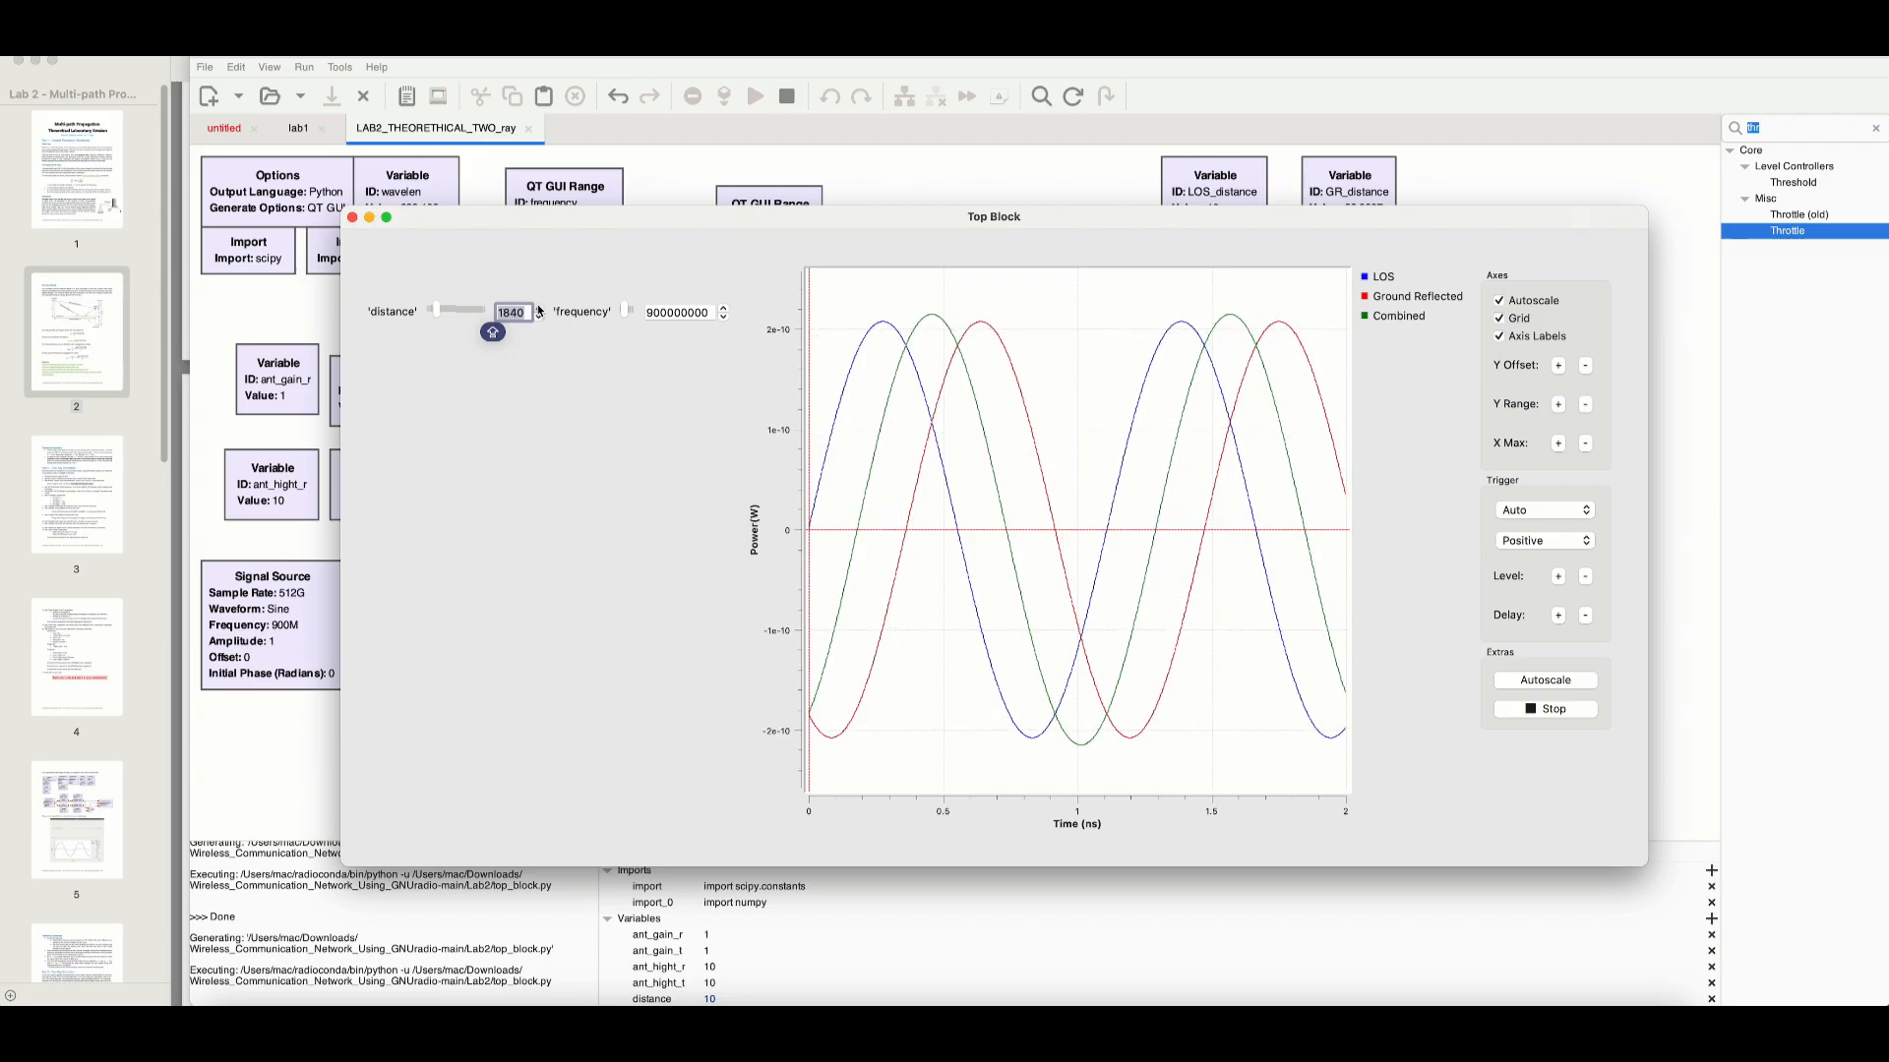
left_click(538, 311)
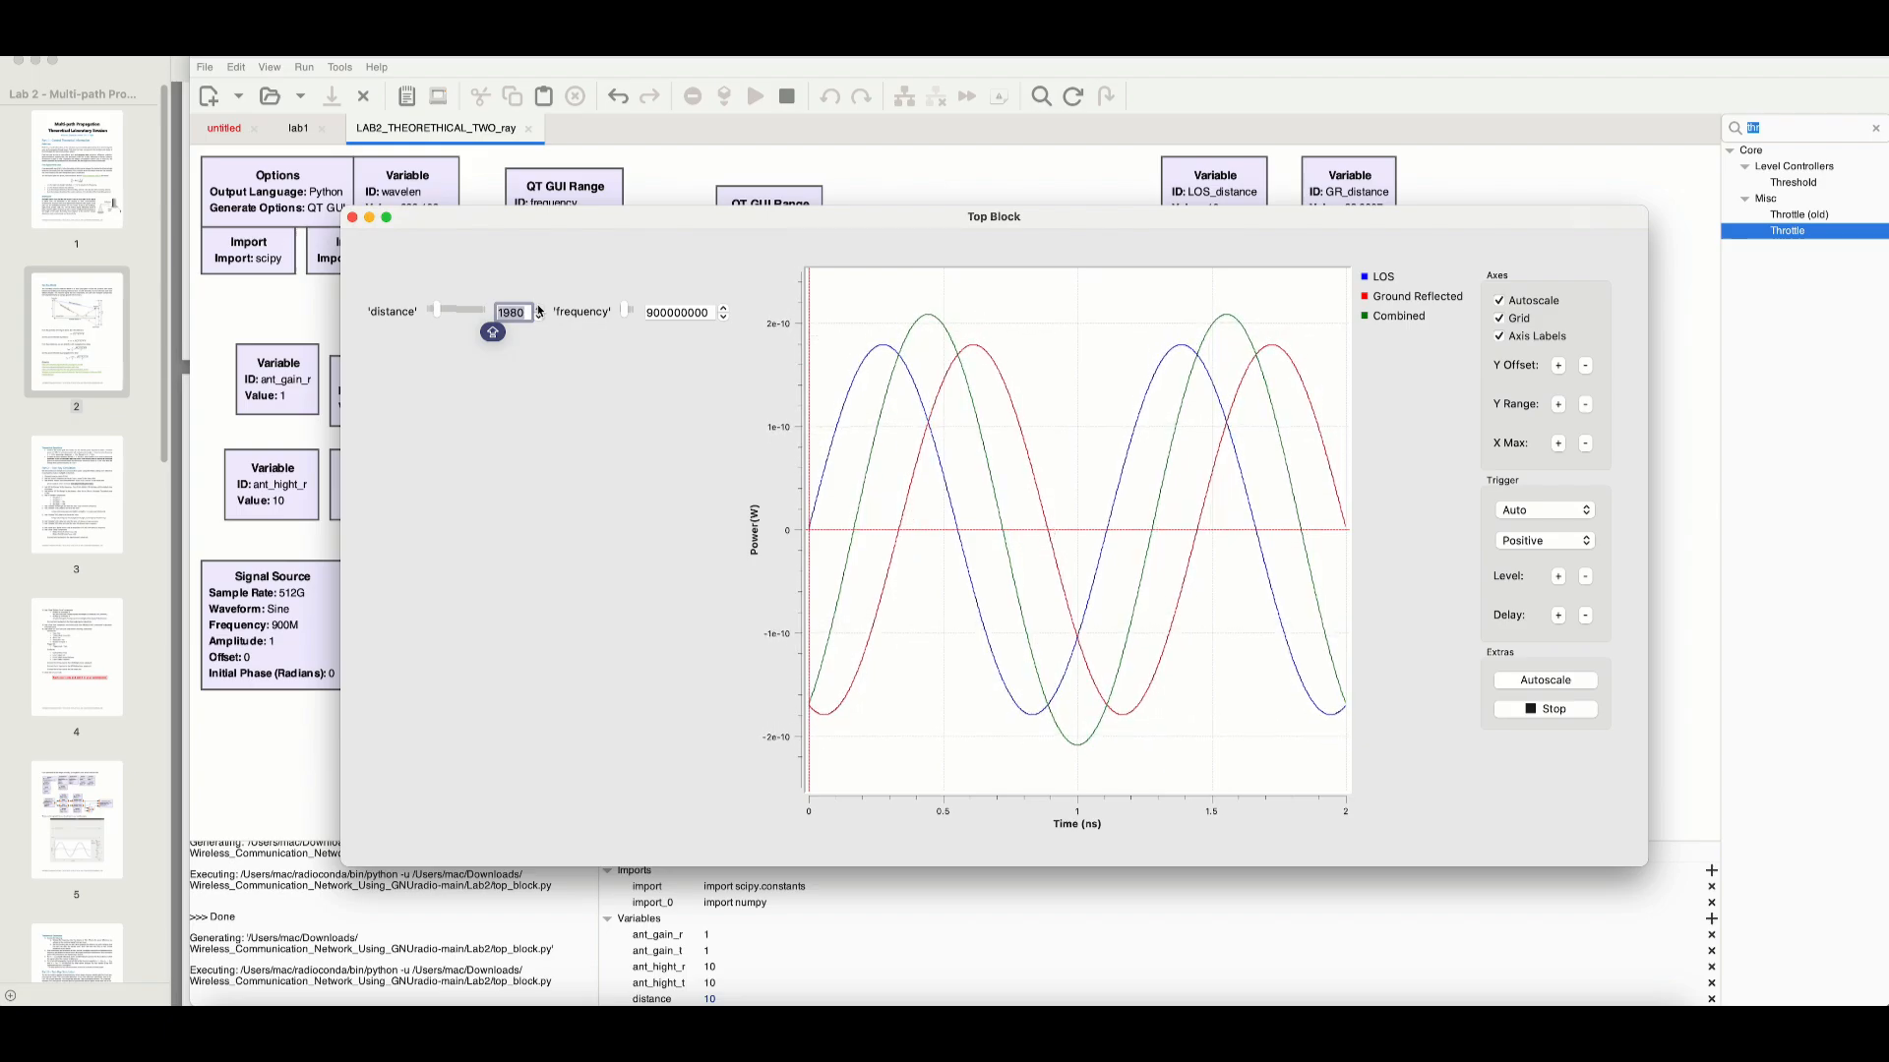
left_click(538, 310)
left_click(538, 311)
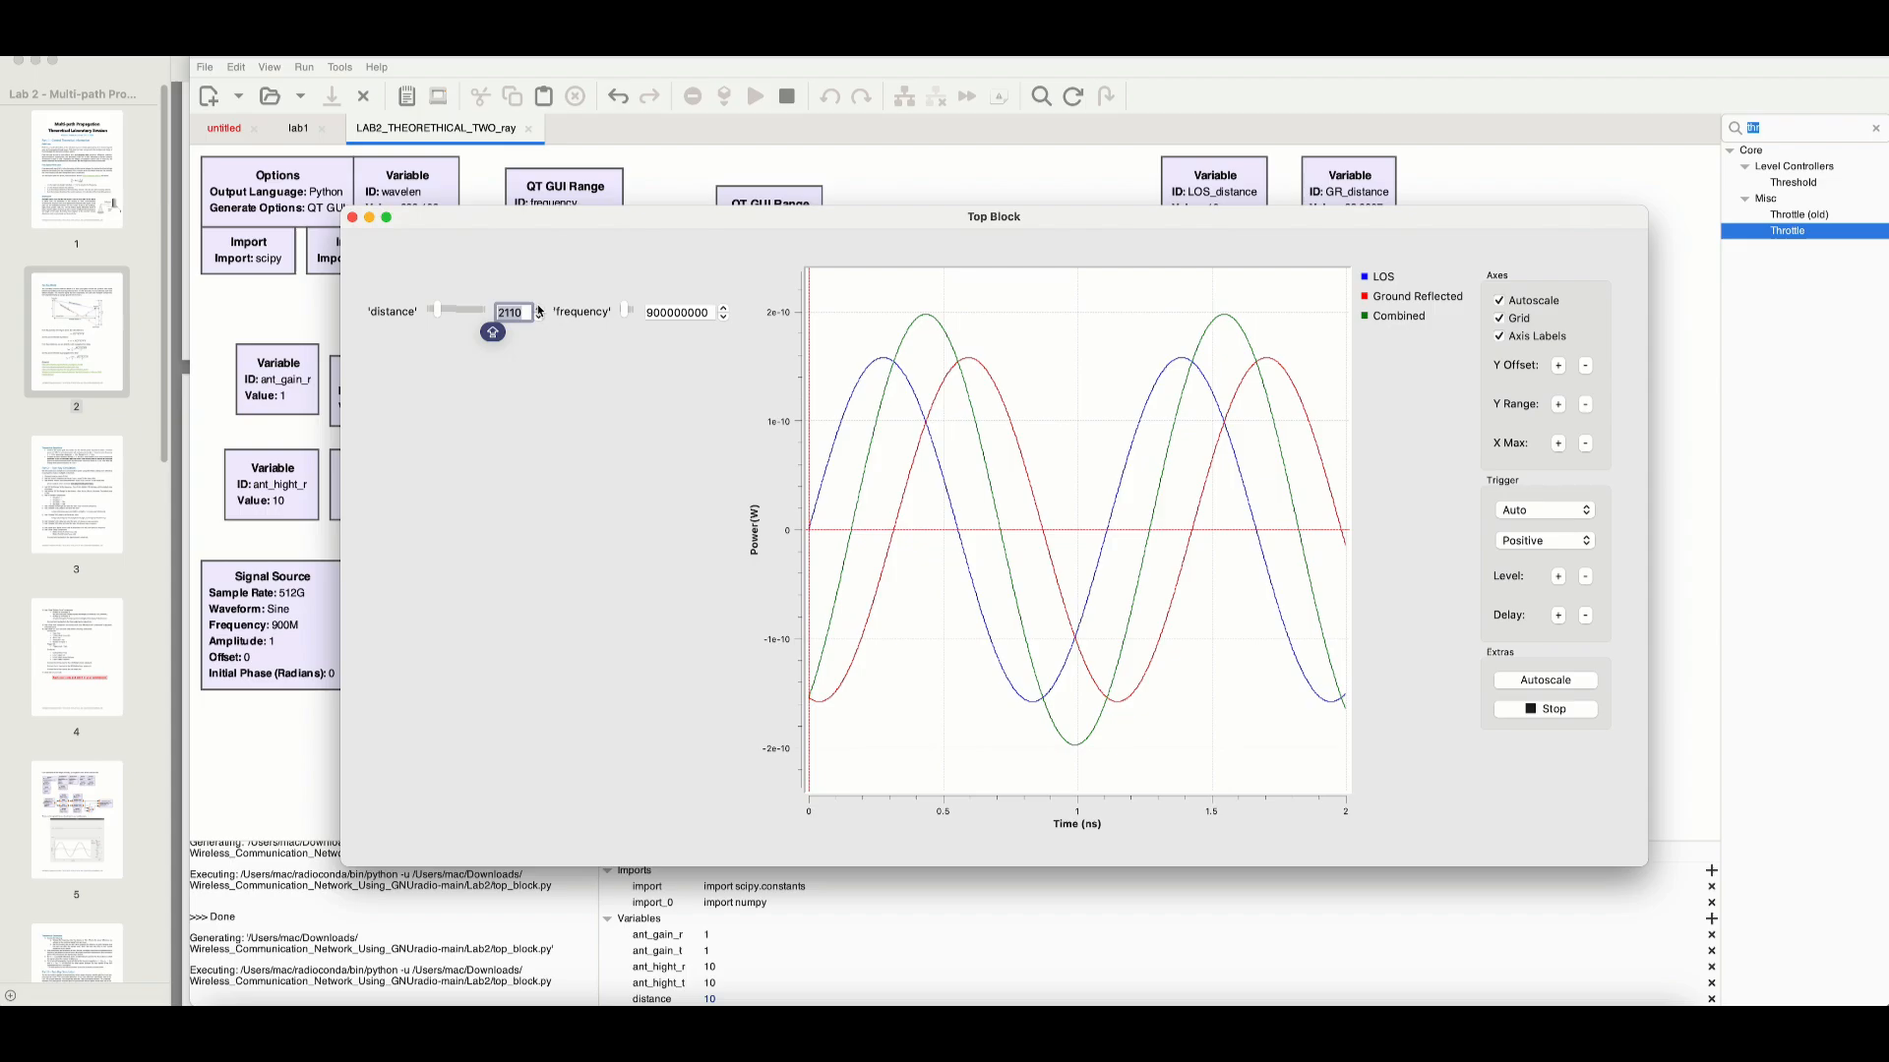
- Lower the distance to 400 to examine another cancellation point, and close the Top Block plot window
left_click(538, 317)
left_click_drag(438, 313, 427, 311)
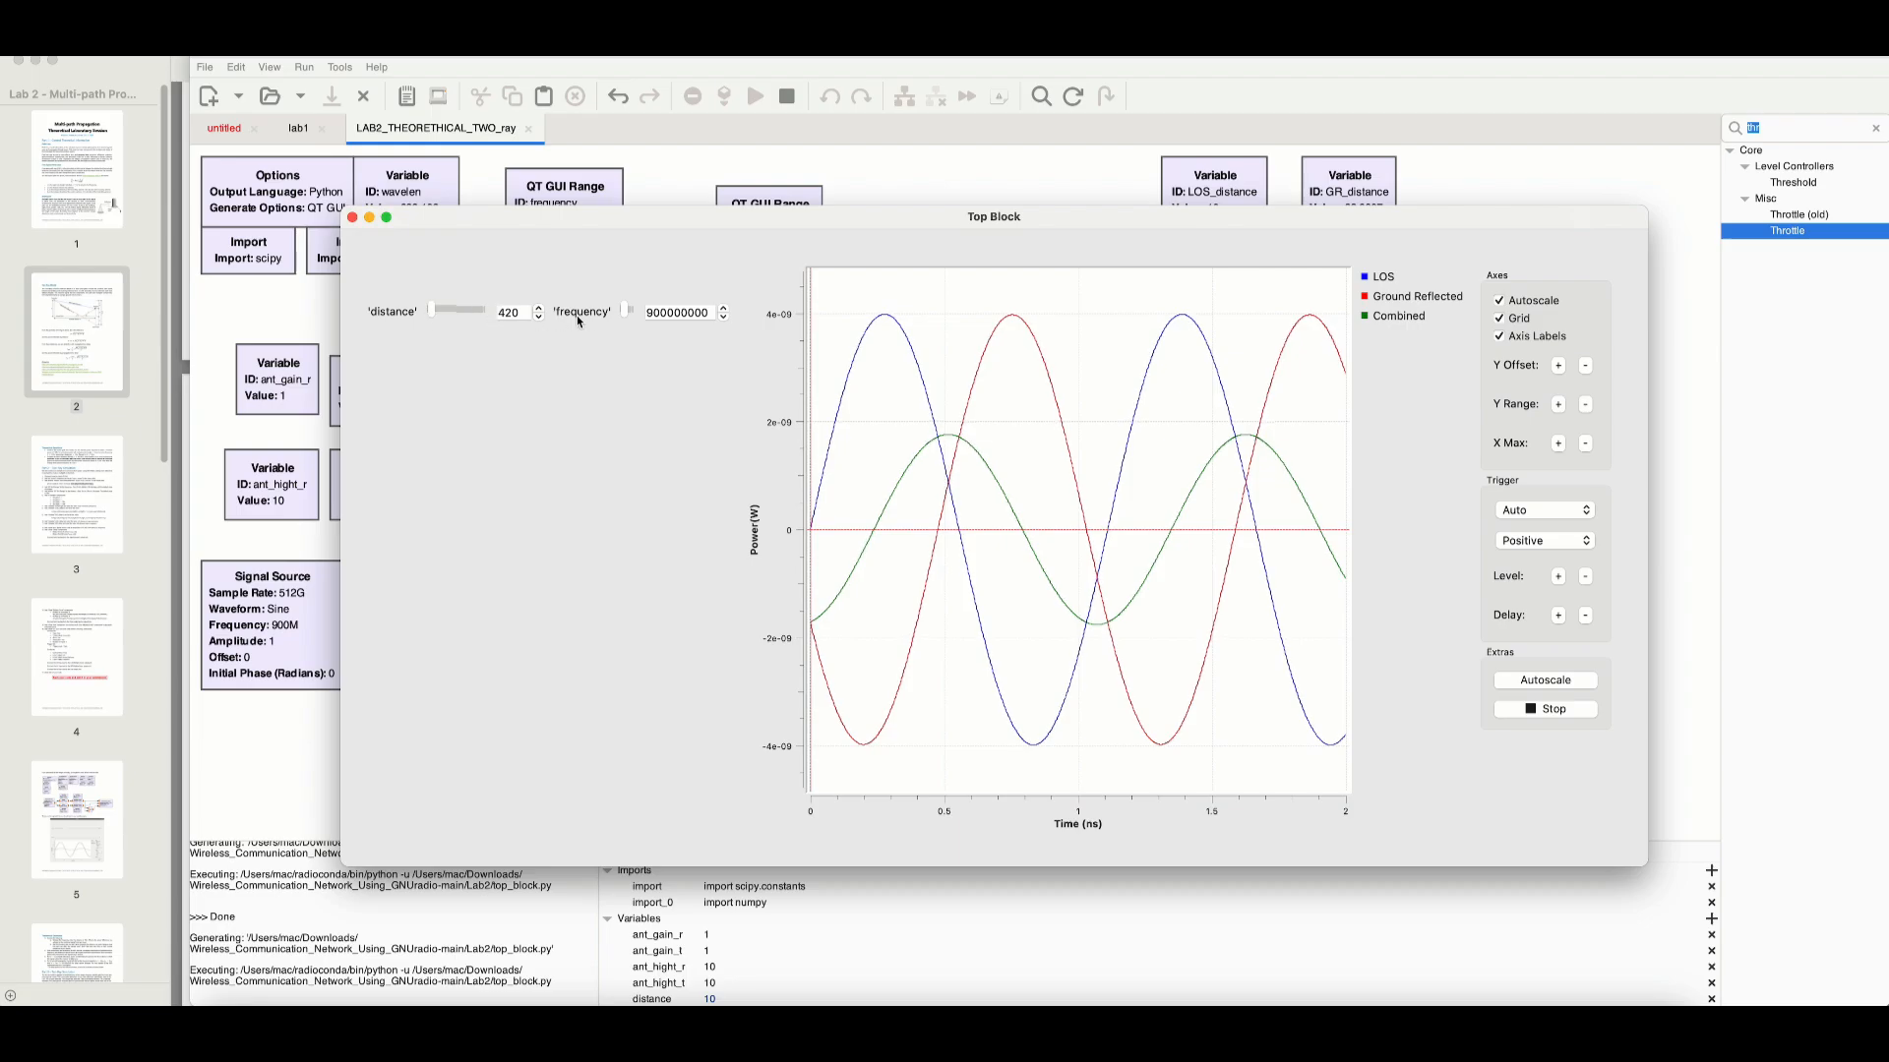
left_click(539, 308)
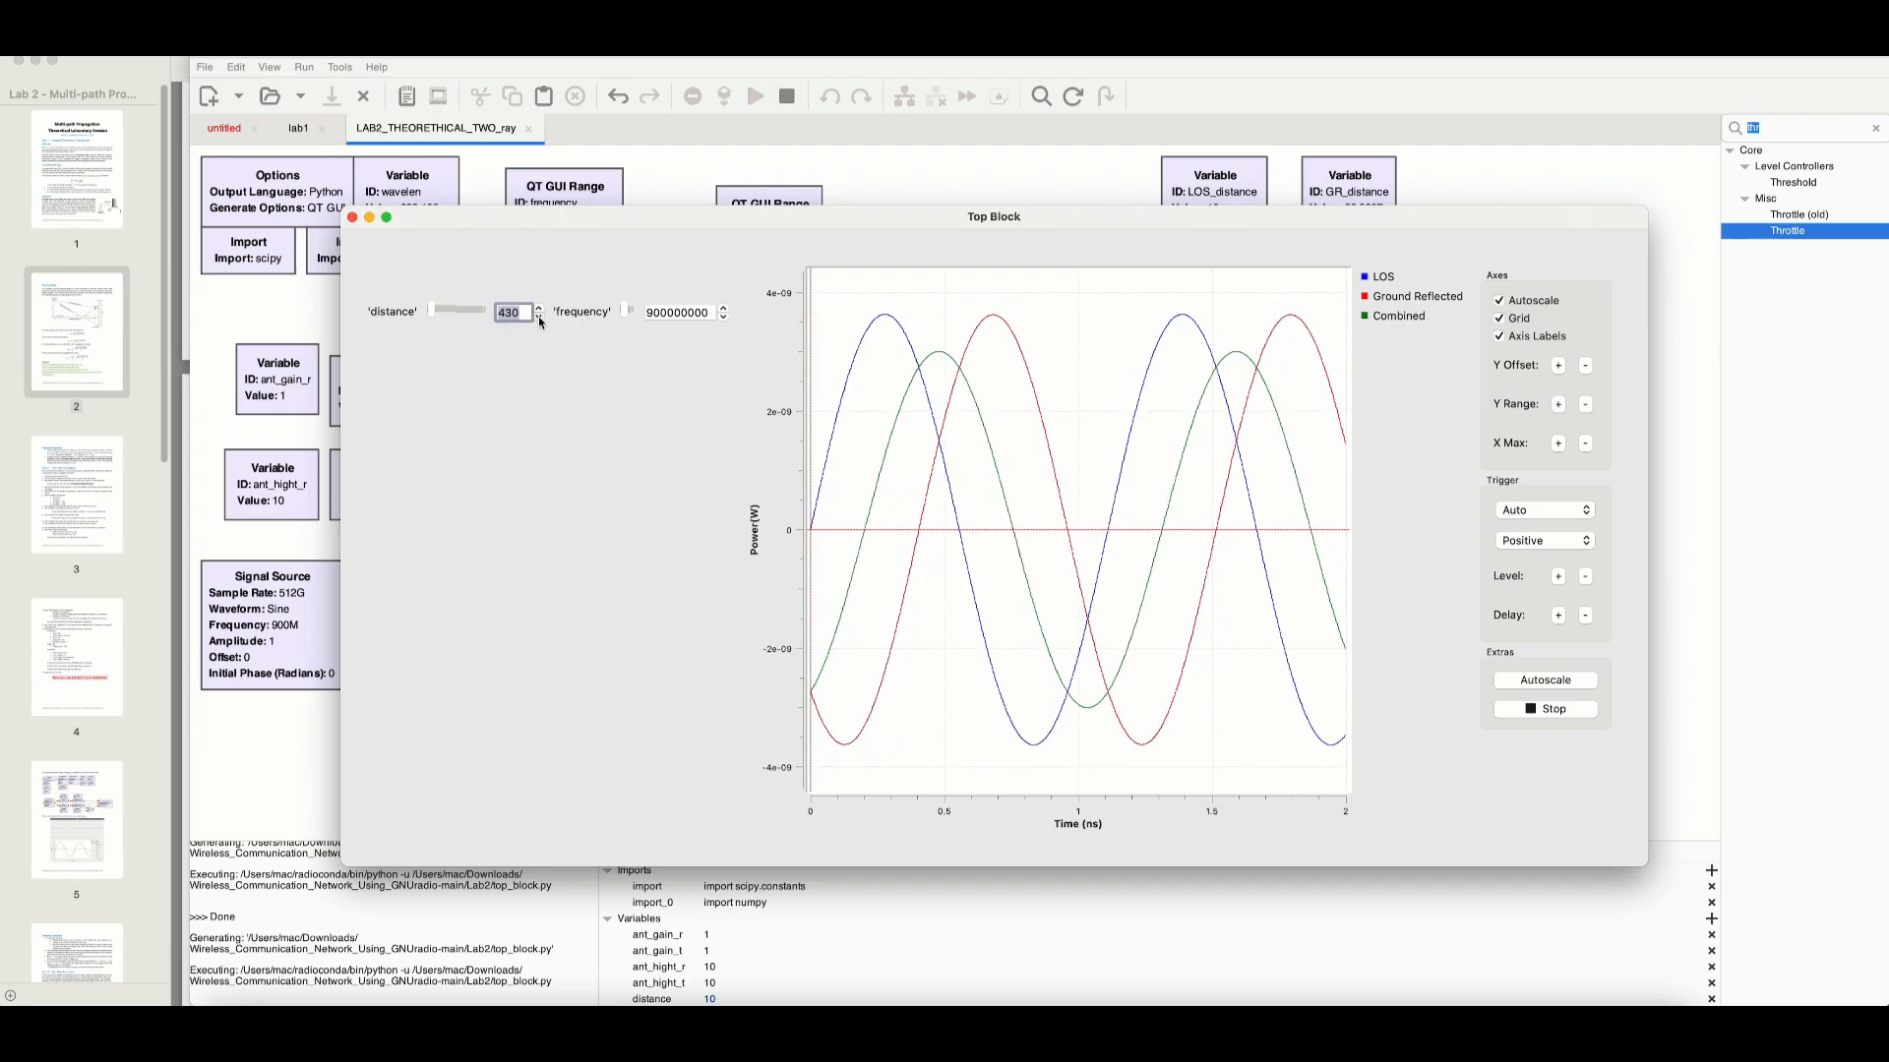
left_click(538, 317)
left_click(538, 318)
left_click(538, 318)
left_click(538, 317)
left_click(538, 318)
left_click(538, 318)
left_click(538, 318)
left_click(539, 309)
left_click(539, 309)
left_click(540, 308)
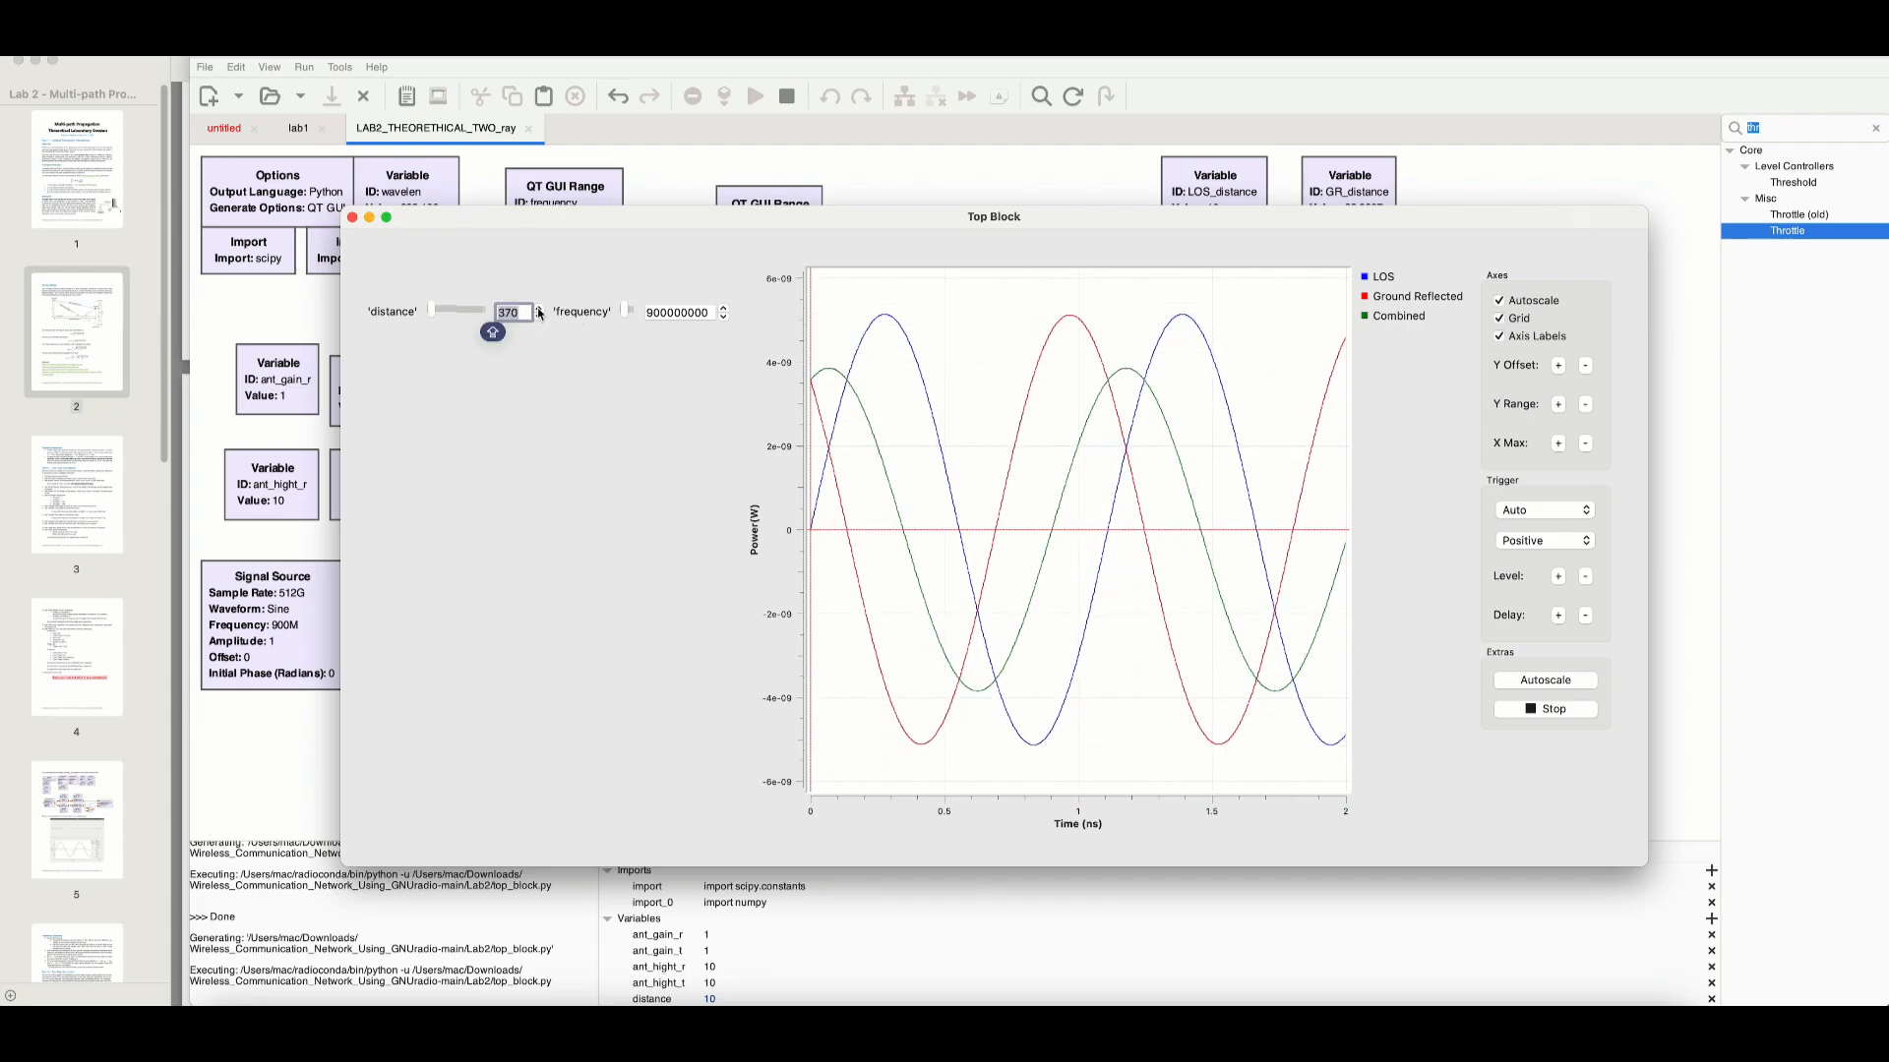
key("Caps_Lock")
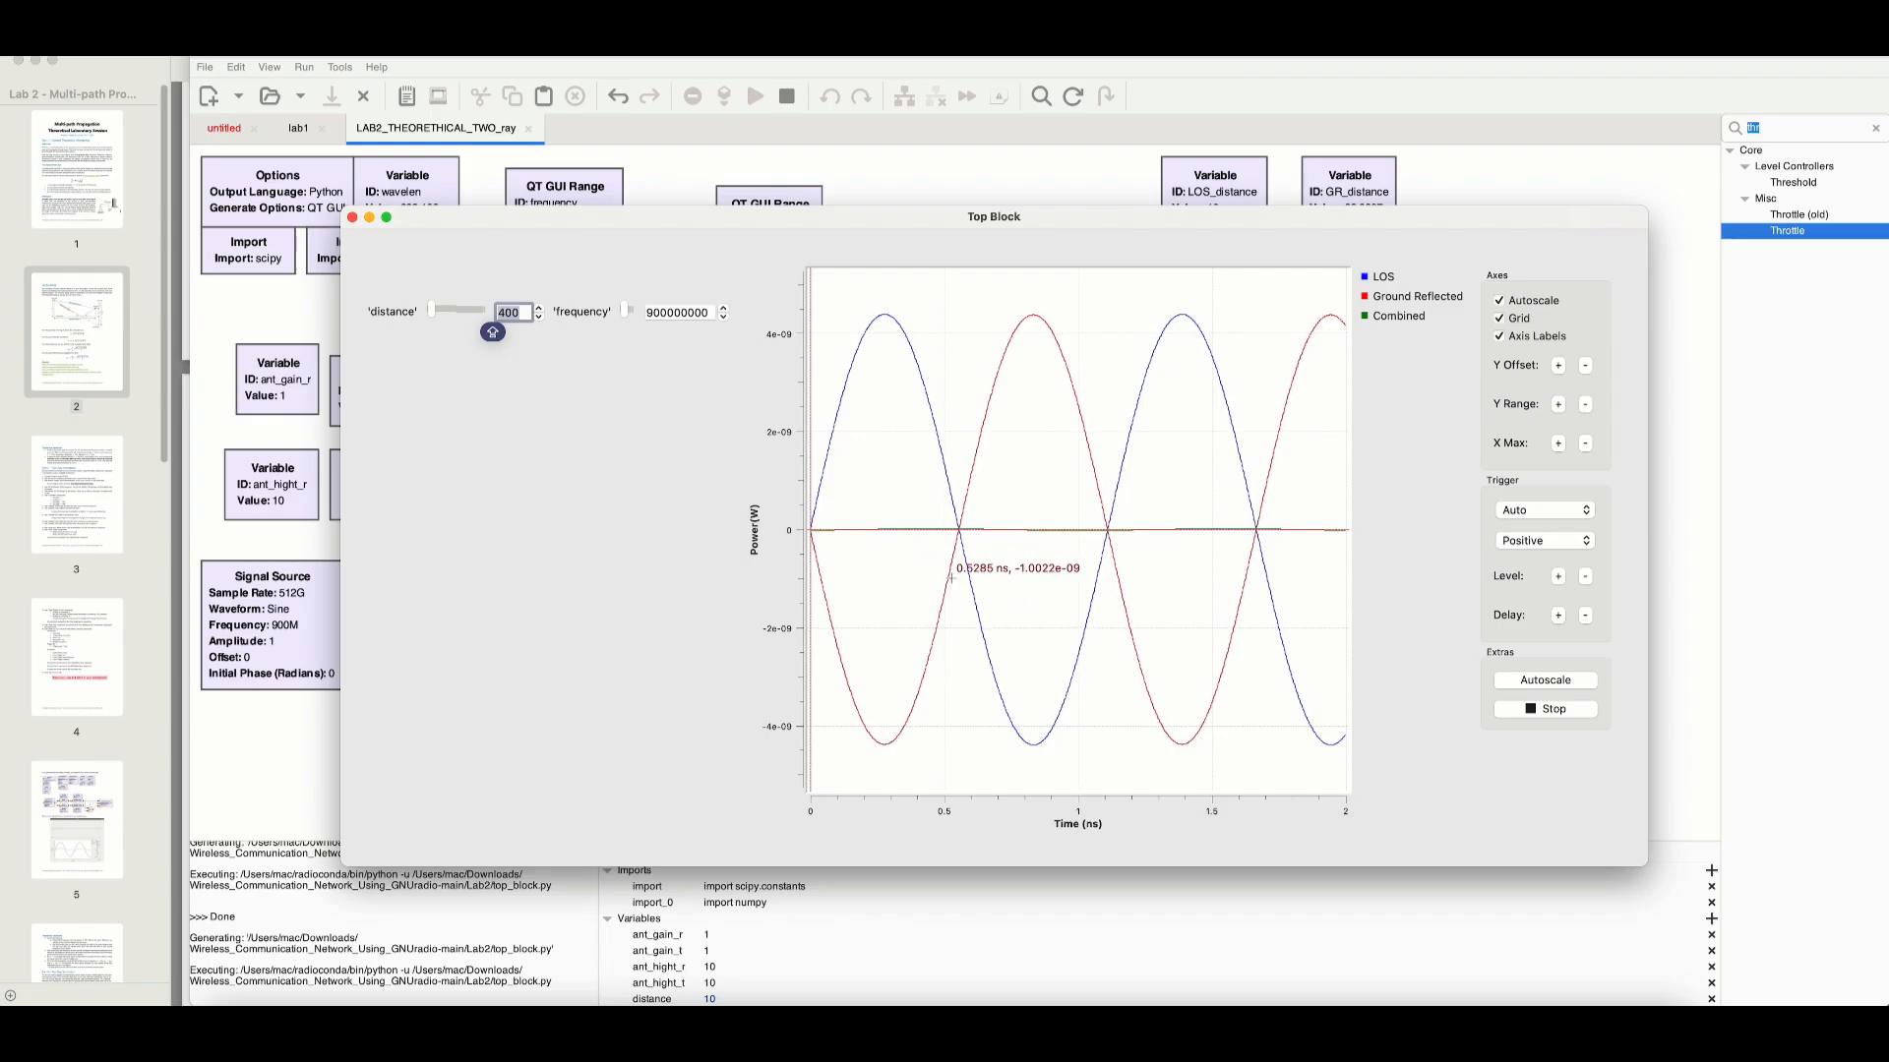
left_click(352, 217)
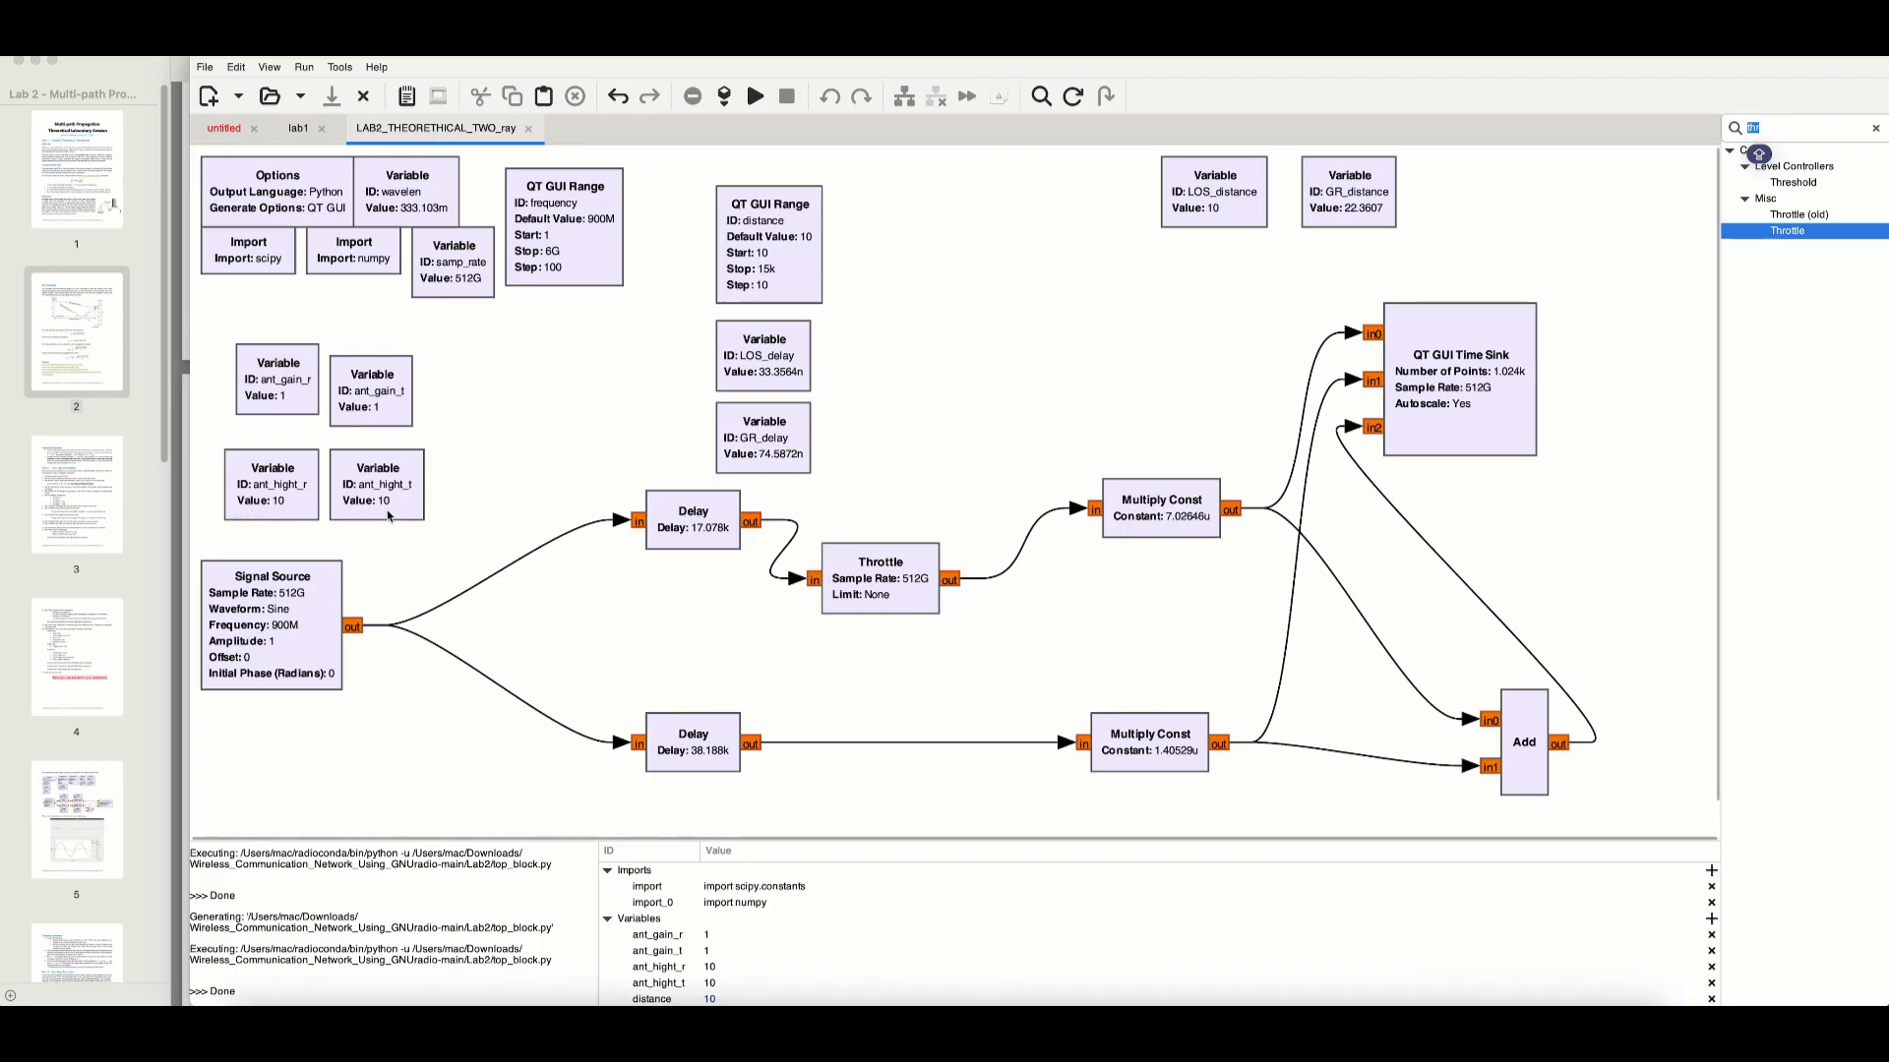
- Set the receiver antenna height variable ant_hight_r to 2 and apply the change
double_click(258, 504)
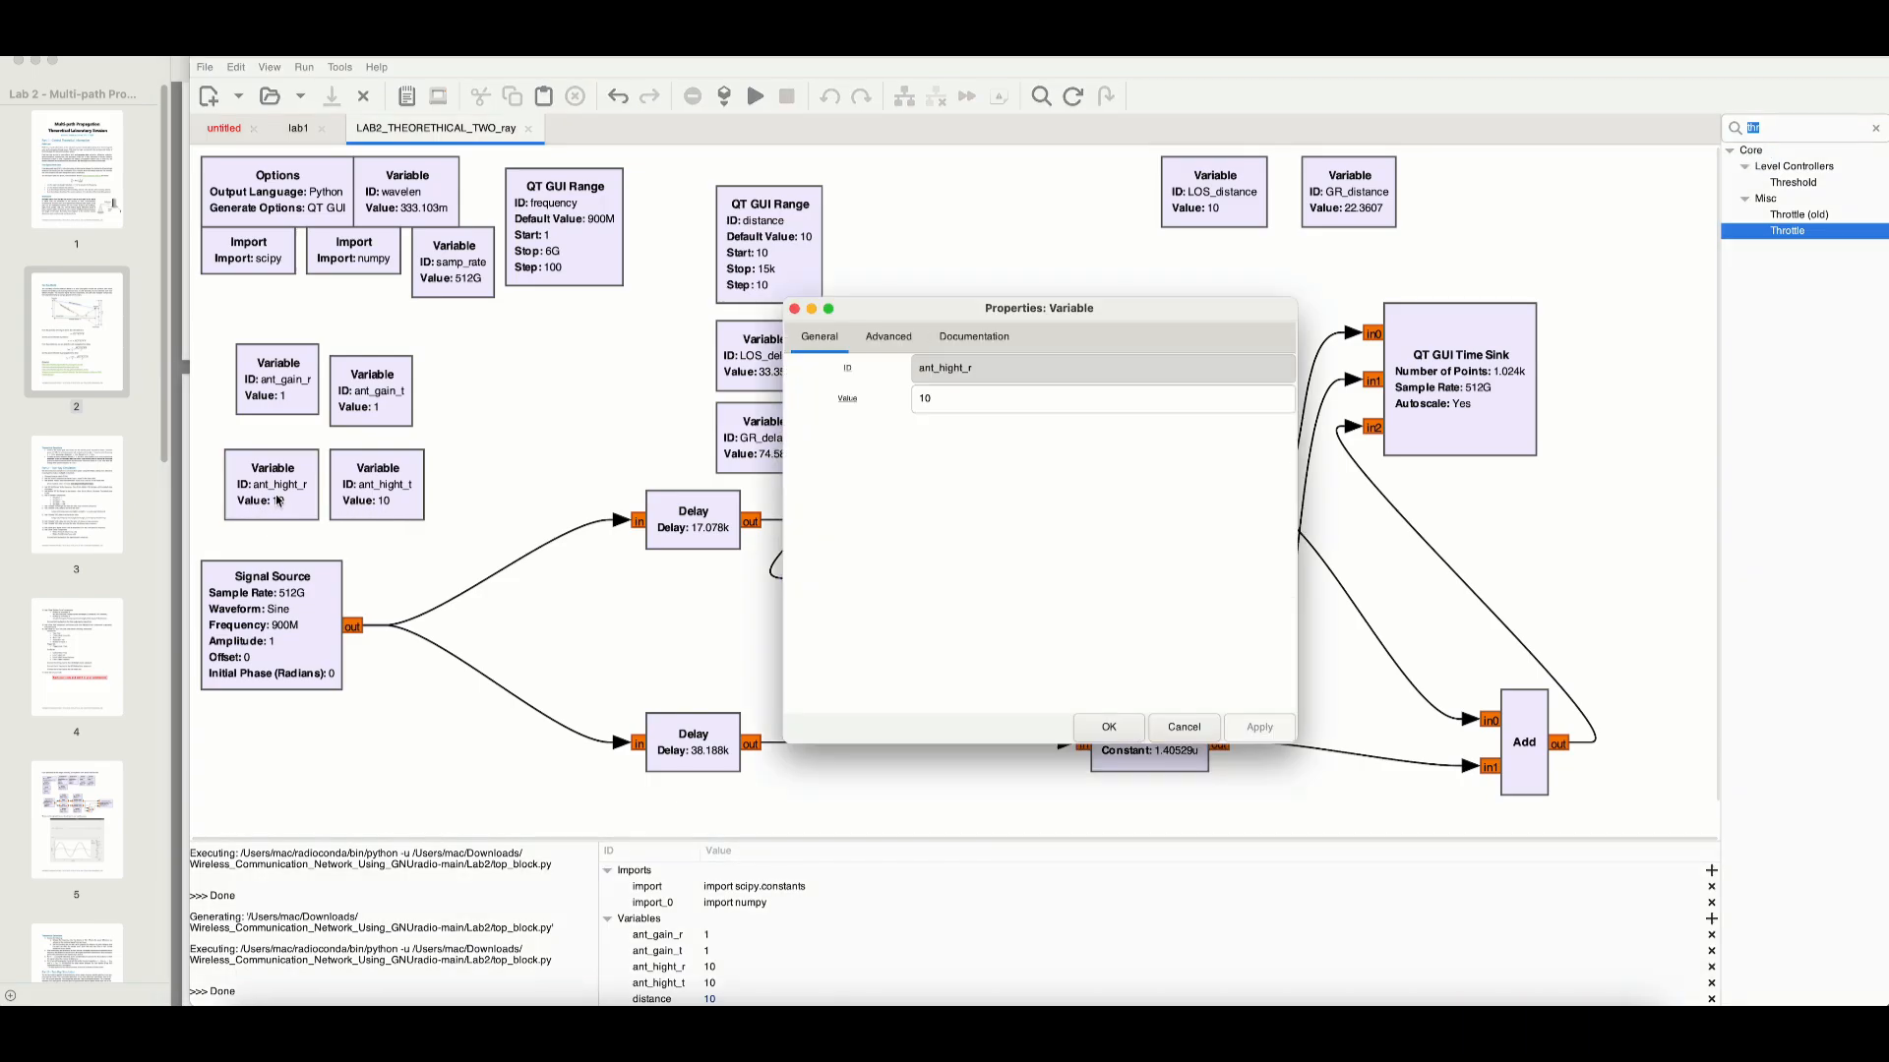
left_click(941, 399)
key("BackSpace")
key("BackSpace")
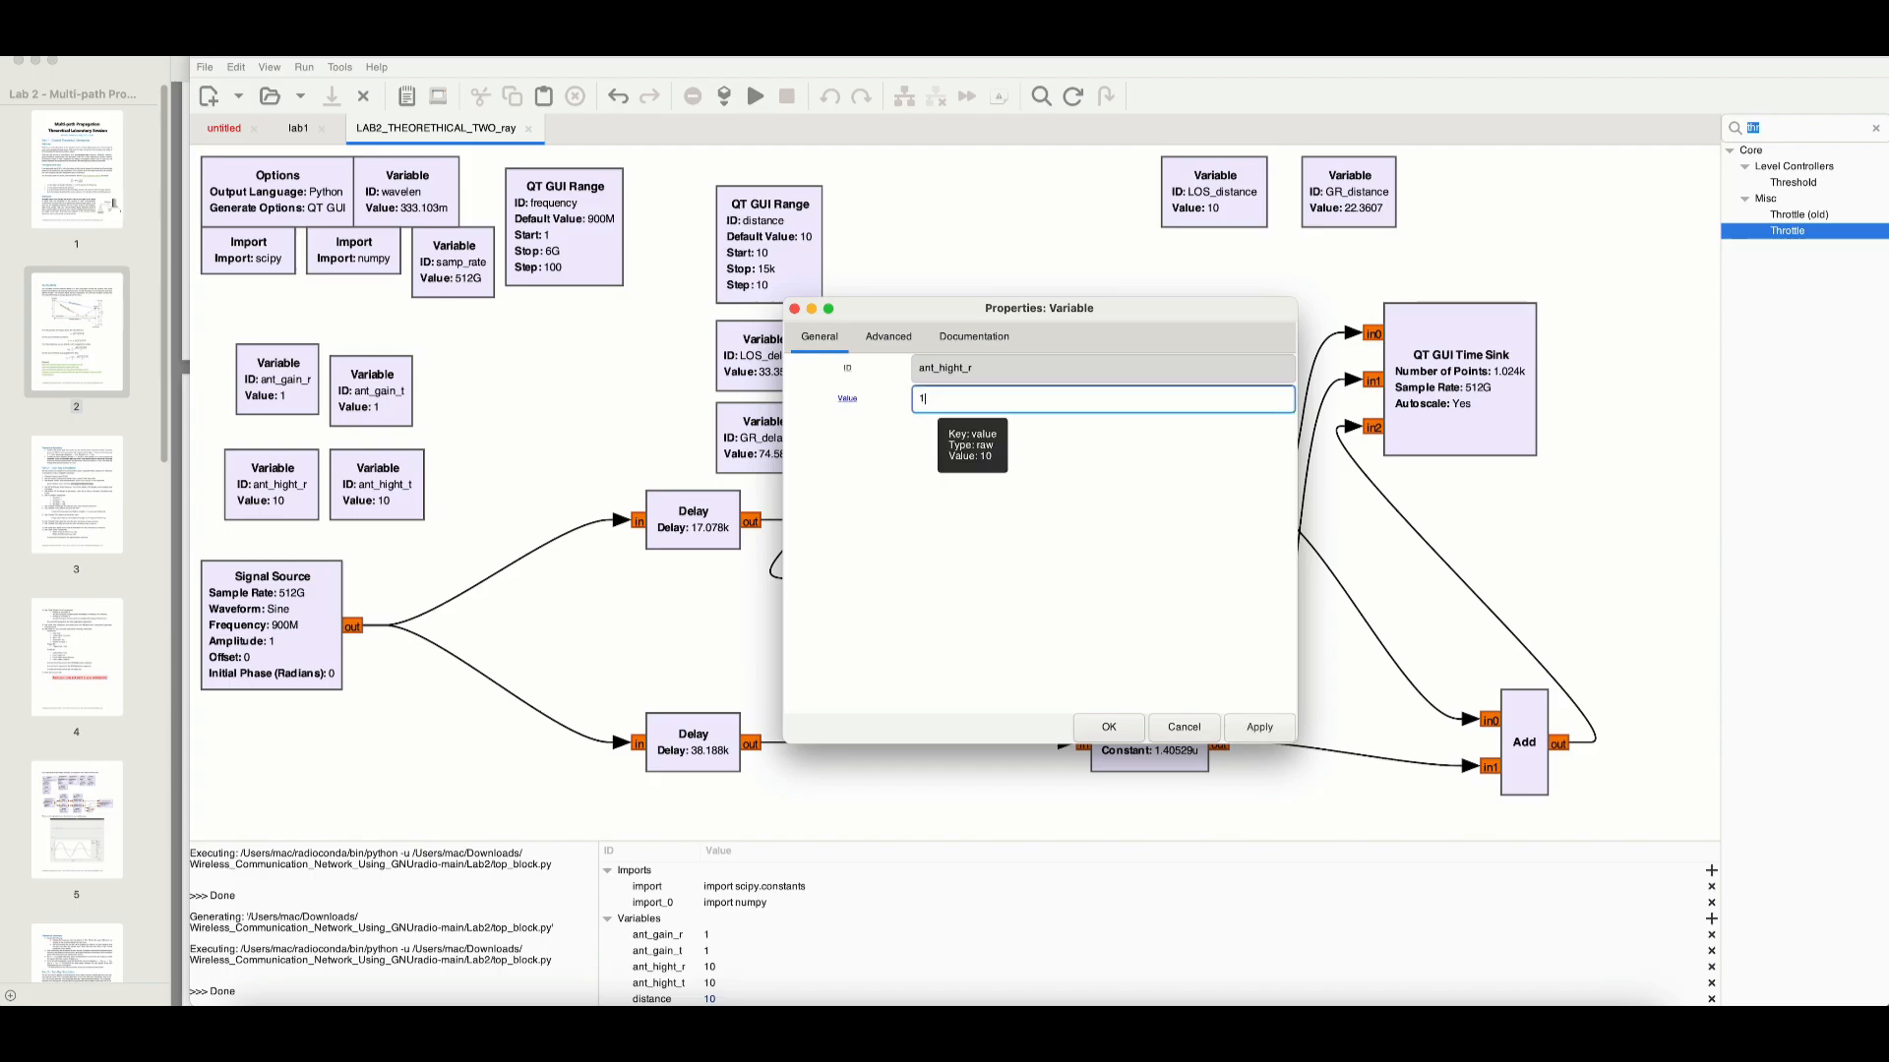
left_click(1258, 727)
left_click(1118, 738)
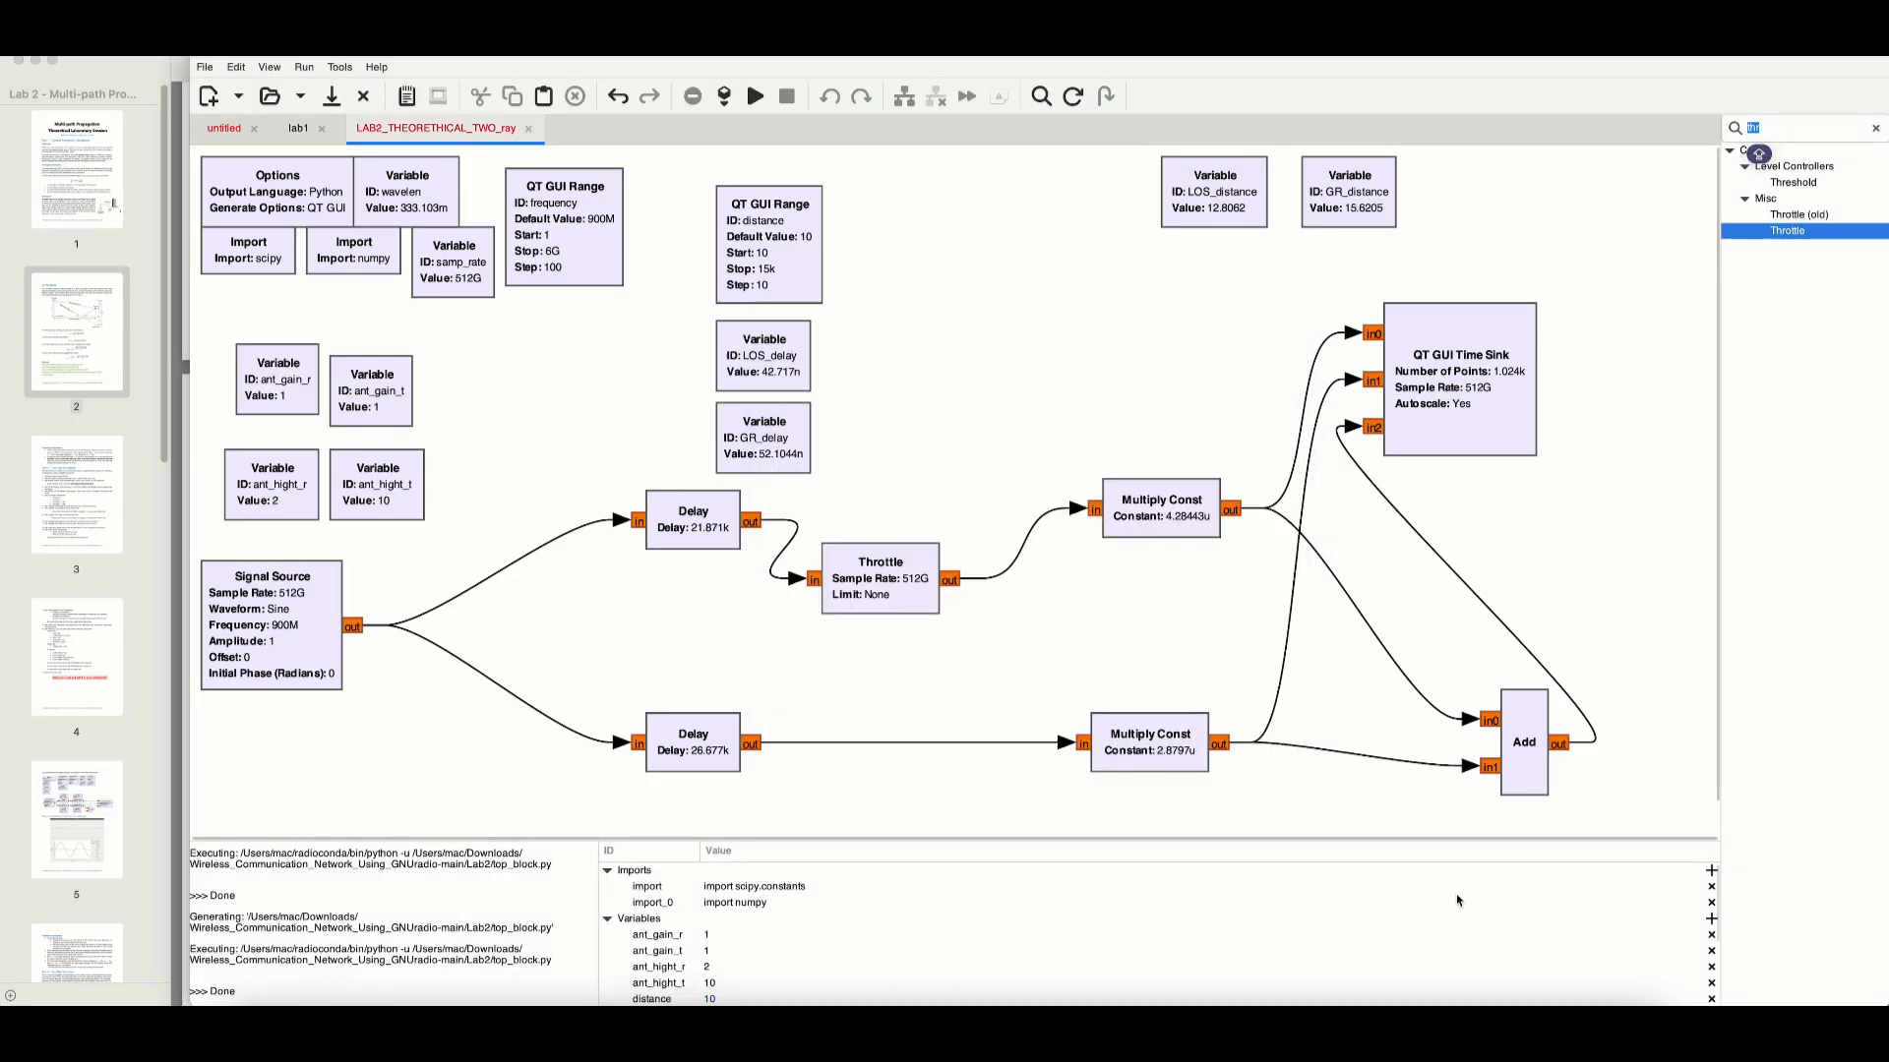
- Run the flowgraph with the new antenna height and raise the distance in steps of 10 to 230
left_click(753, 95)
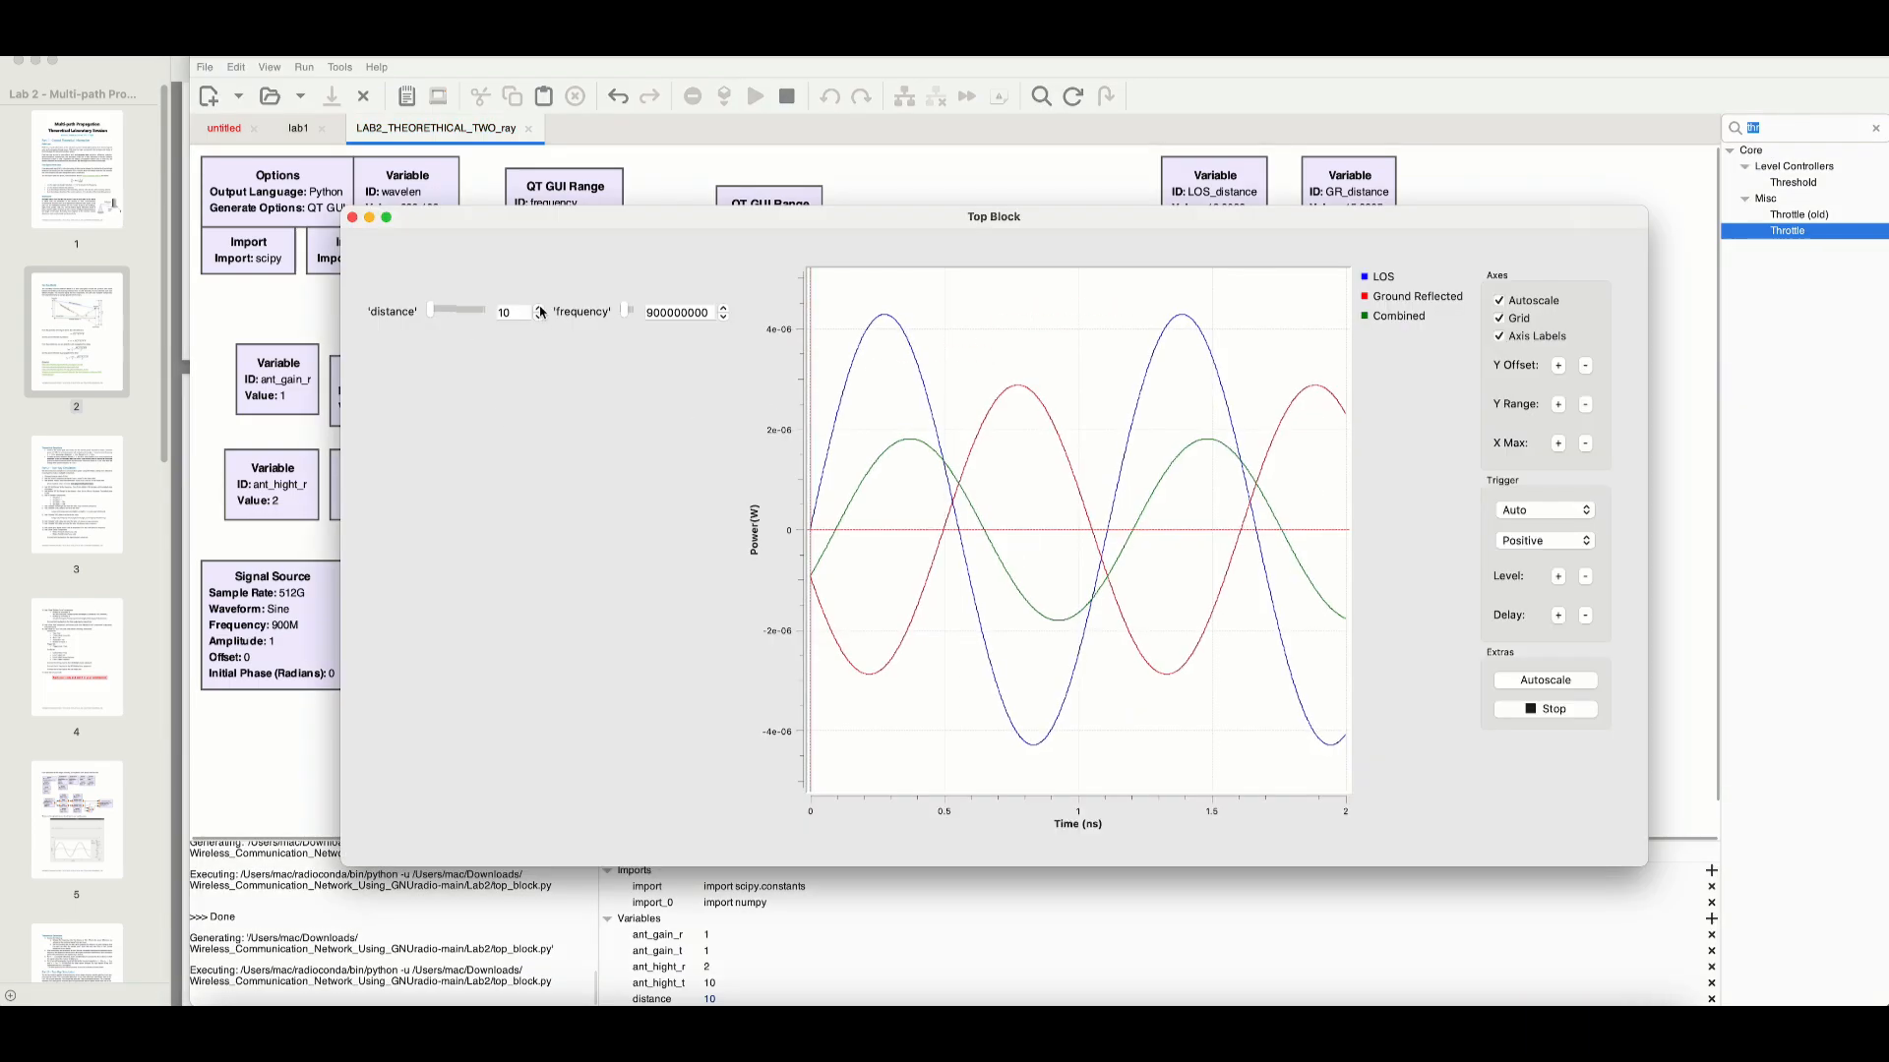
left_click(539, 307)
left_click(539, 308)
left_click(539, 308)
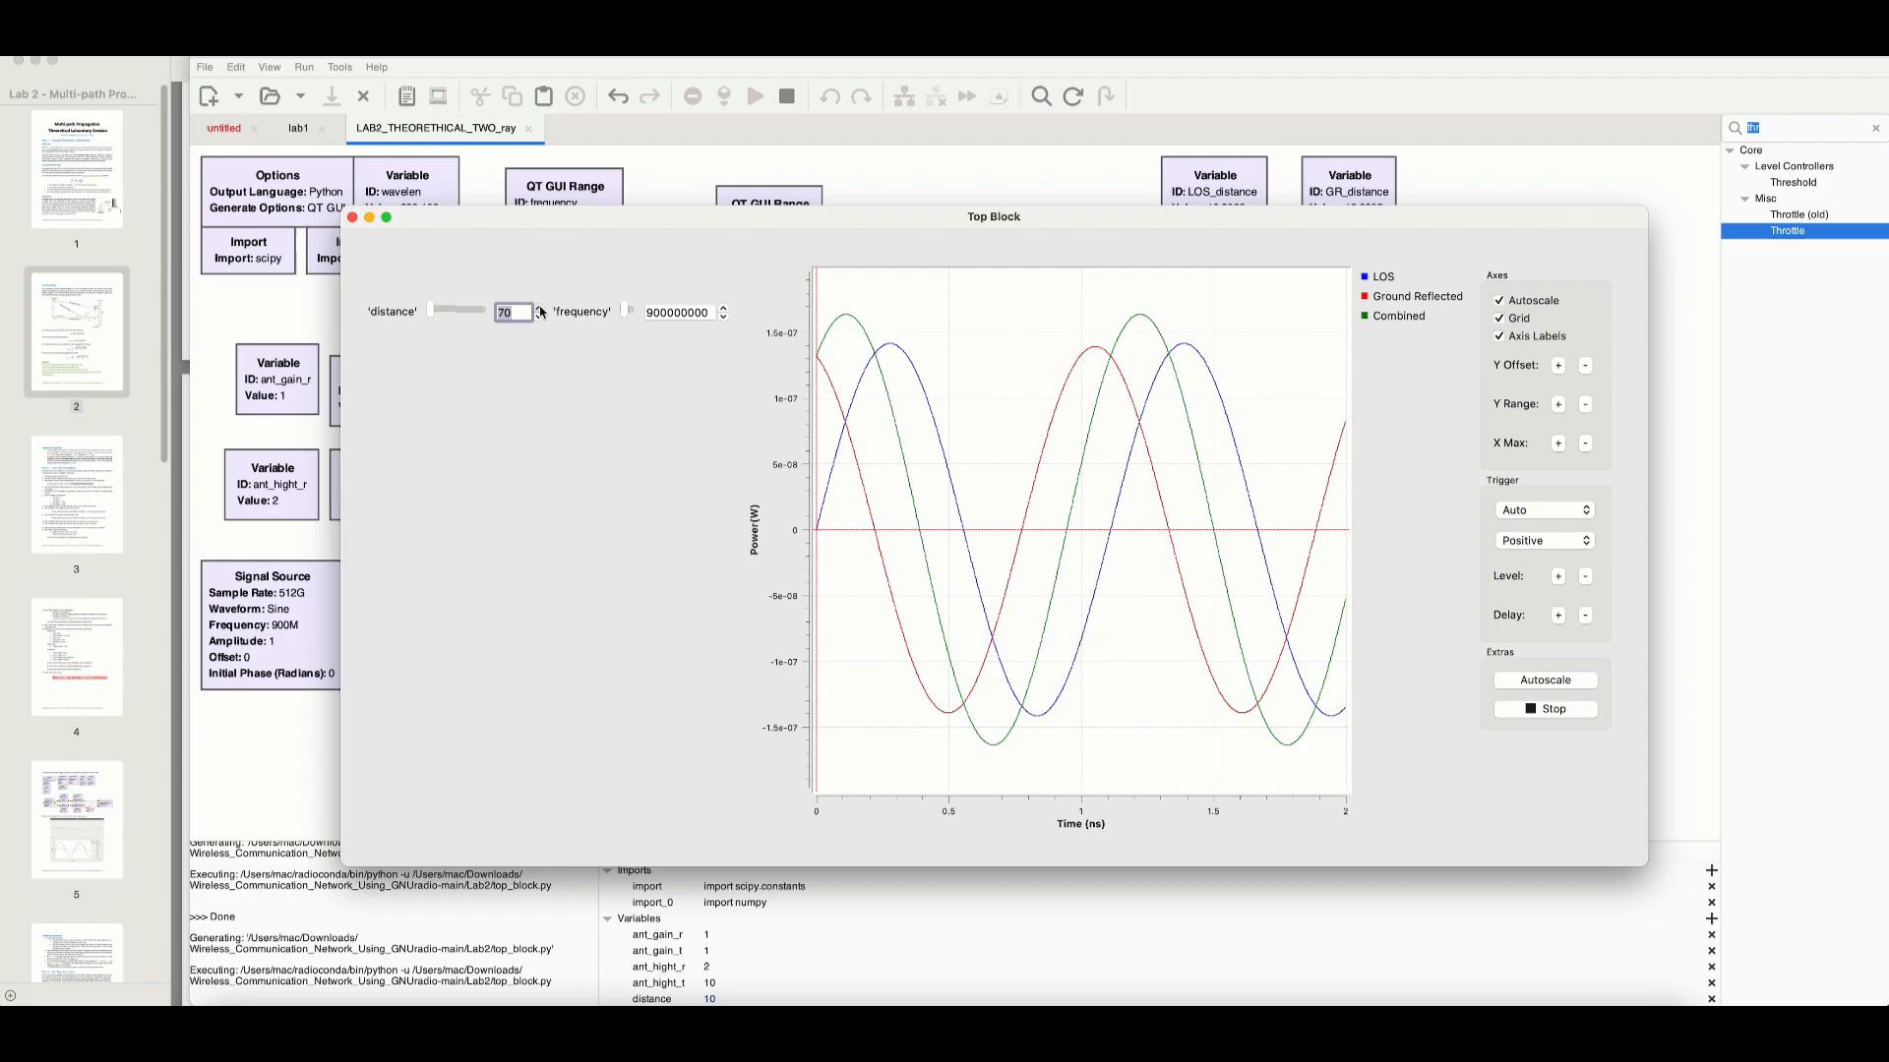
left_click(539, 308)
left_click(539, 308)
left_click(539, 308)
left_click(539, 308)
left_click(539, 308)
left_click(539, 308)
left_click(539, 308)
left_click(539, 308)
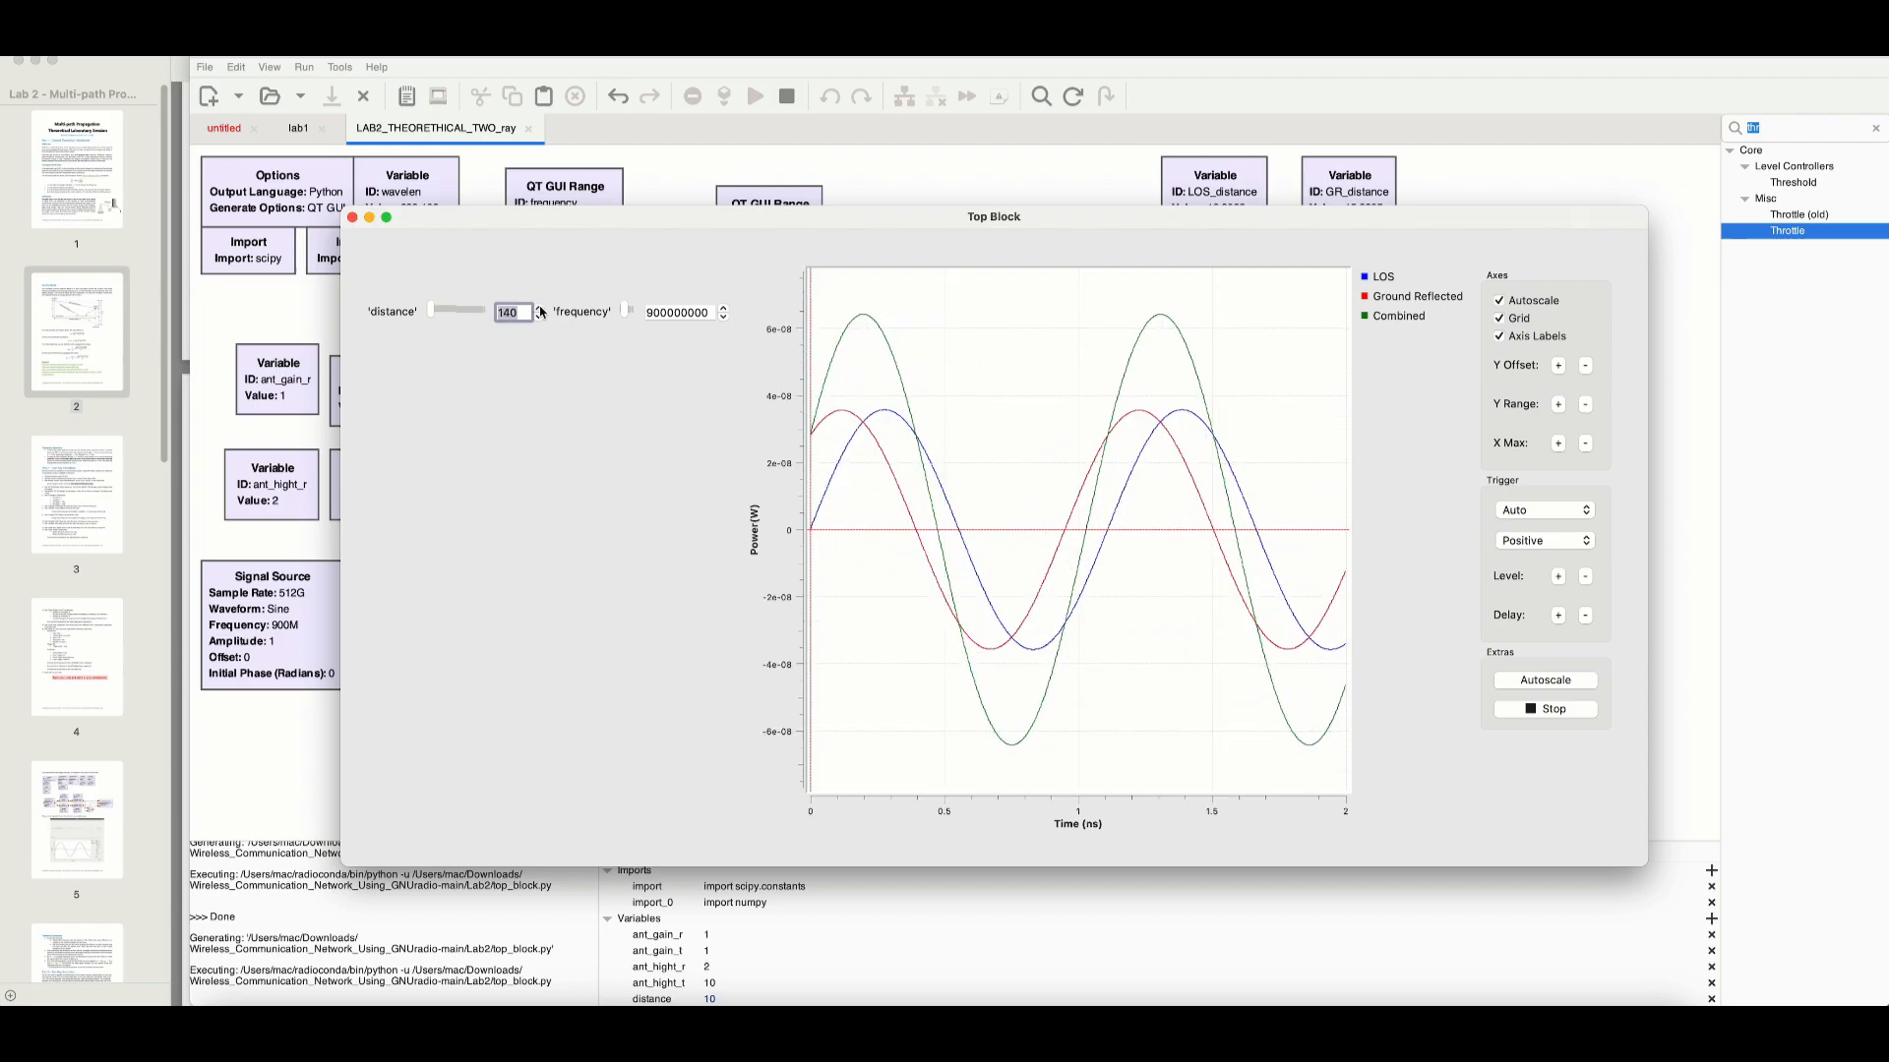
left_click(539, 308)
left_click(539, 309)
left_click(539, 309)
left_click(539, 309)
left_click(539, 309)
left_click(539, 309)
left_click(539, 309)
left_click(539, 309)
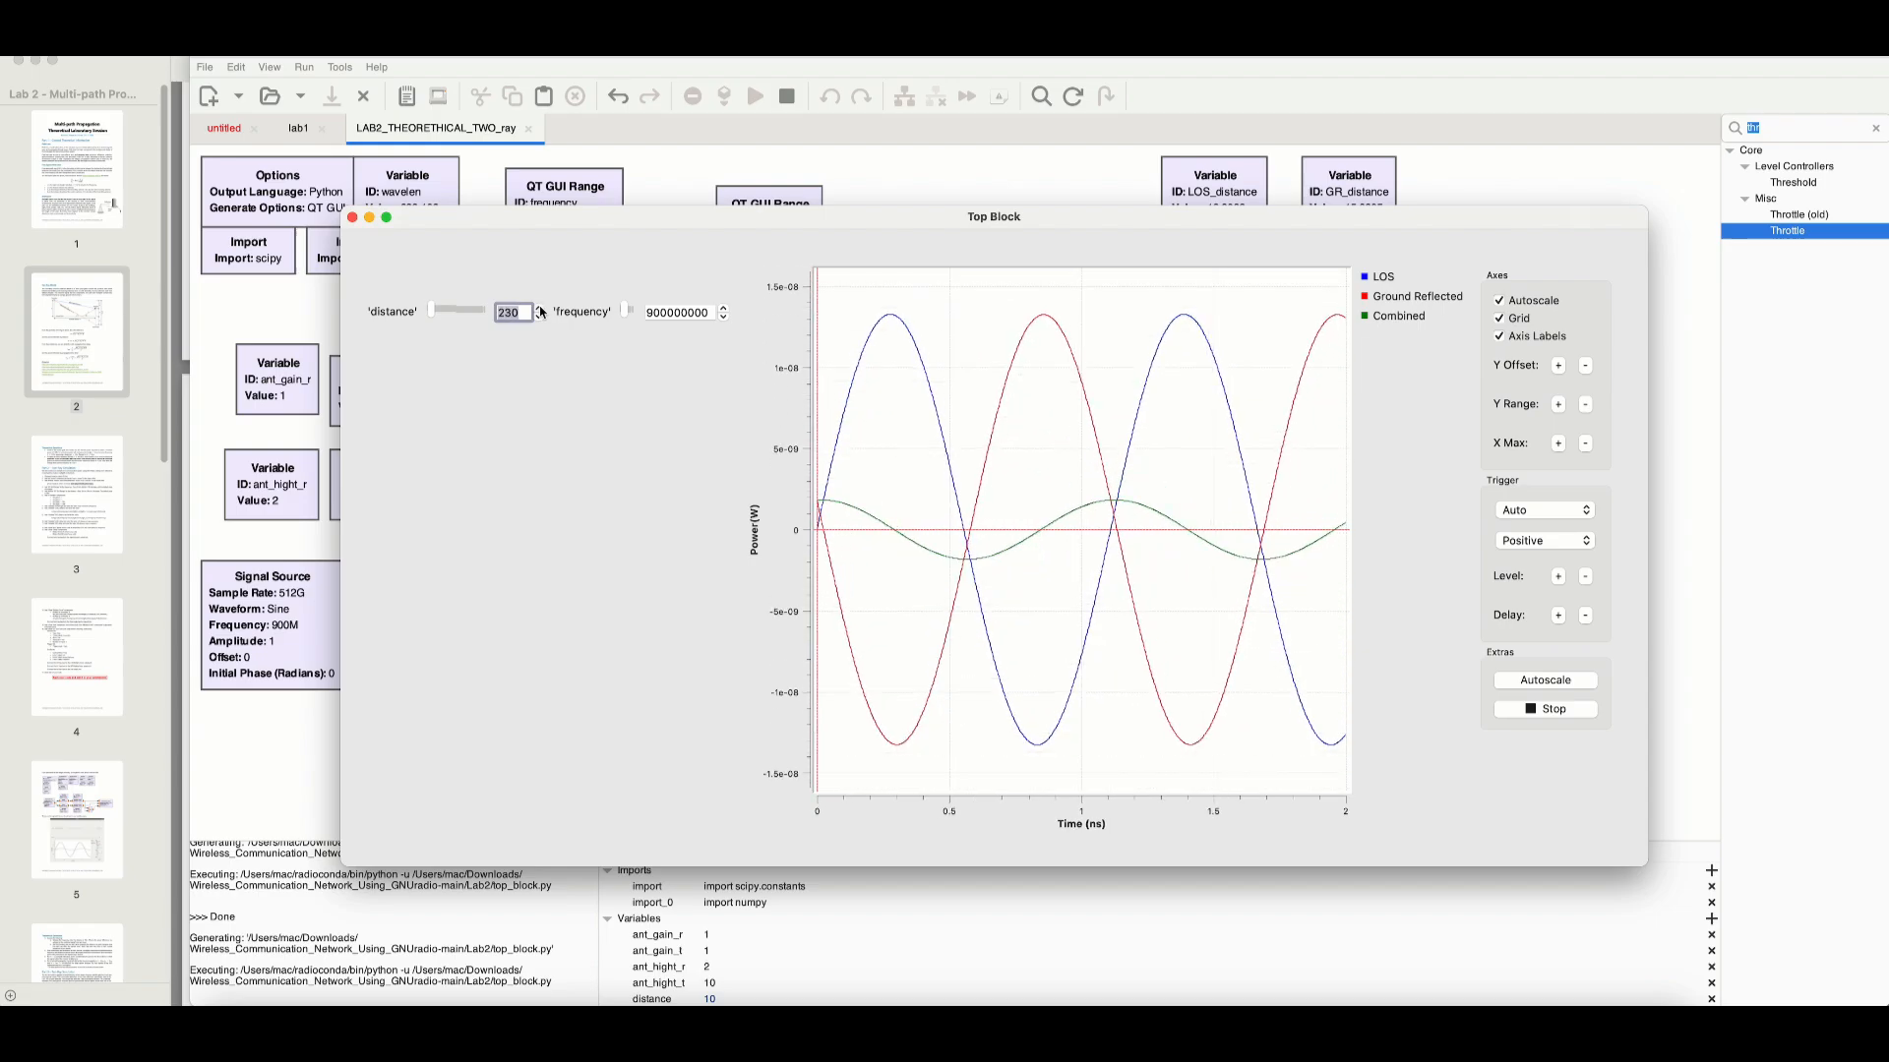
- Raise the distance gradually from 230 through 400 and 580 to 850, watching the combined signal
left_click(539, 309)
left_click(539, 309)
left_click(539, 309)
left_click(539, 308)
left_click(539, 309)
left_click(539, 309)
left_click(539, 309)
left_click(539, 309)
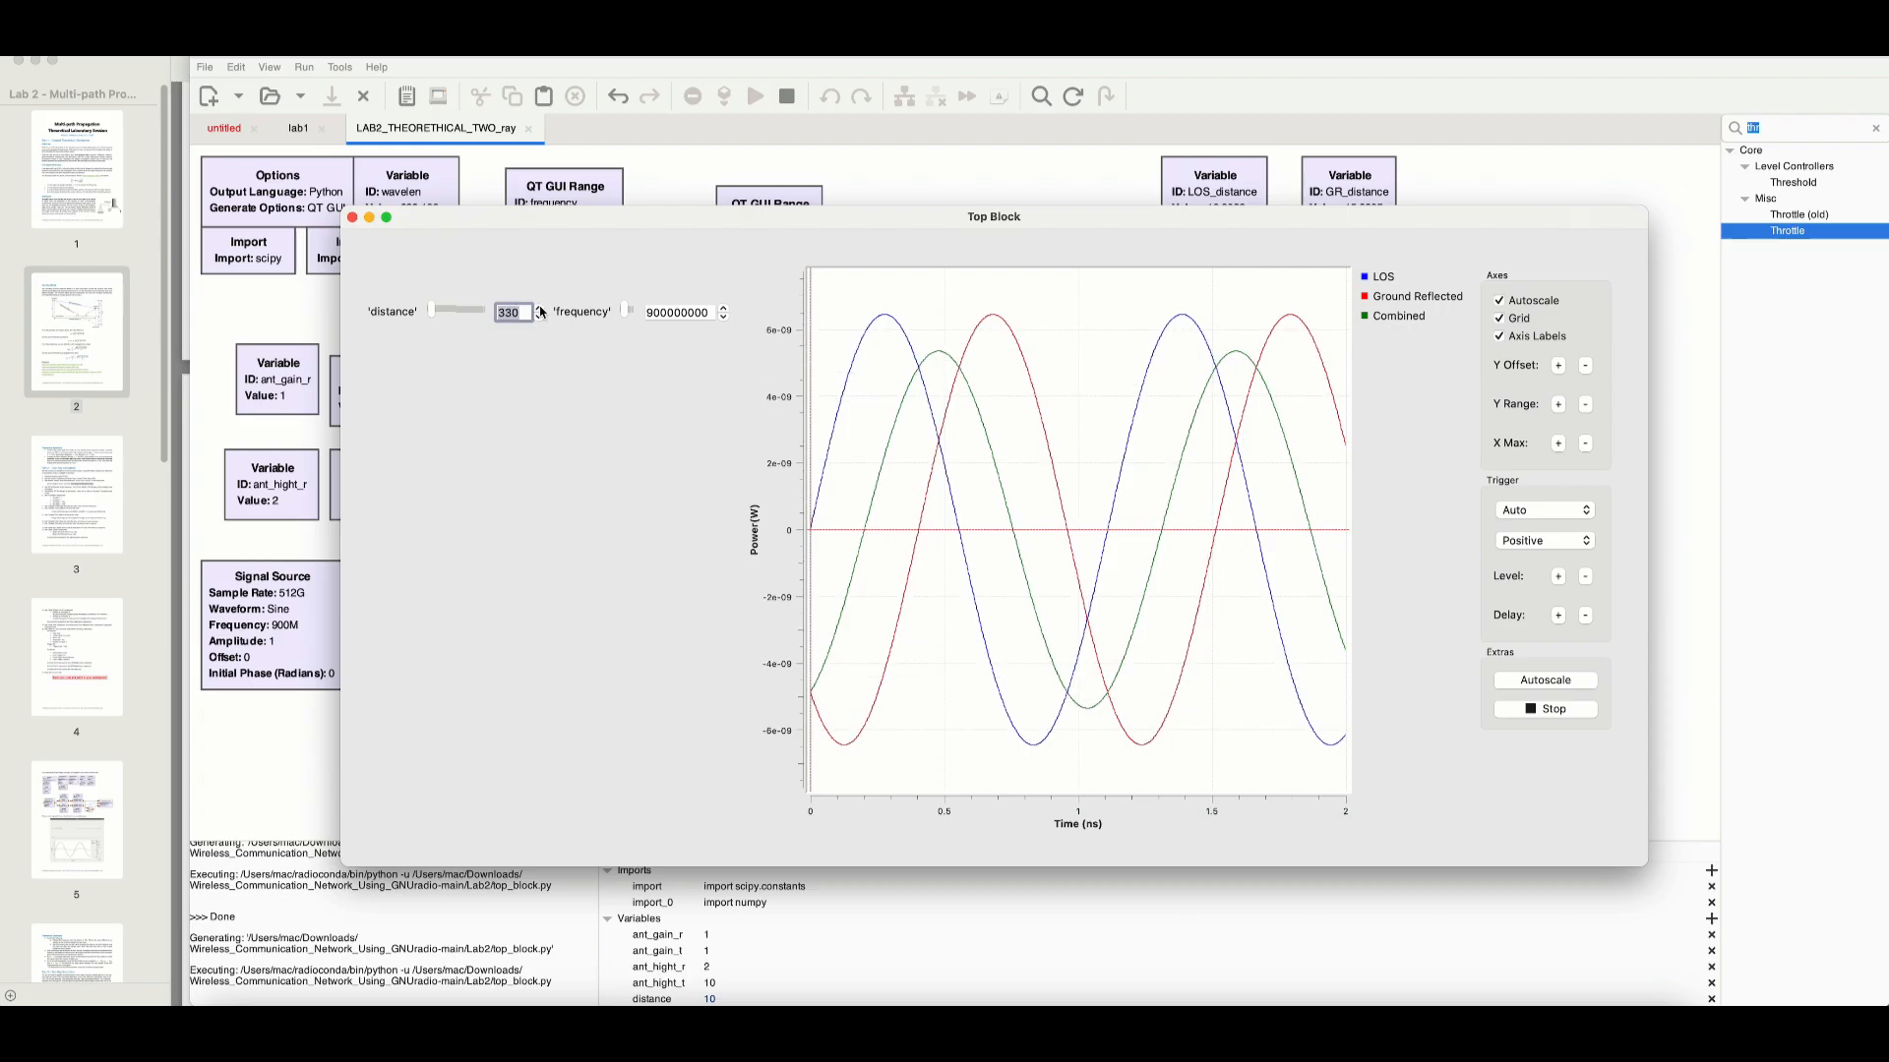
left_click(539, 309)
left_click(539, 309)
left_click(540, 309)
left_click(539, 309)
left_click(539, 309)
left_click(539, 309)
left_click(539, 308)
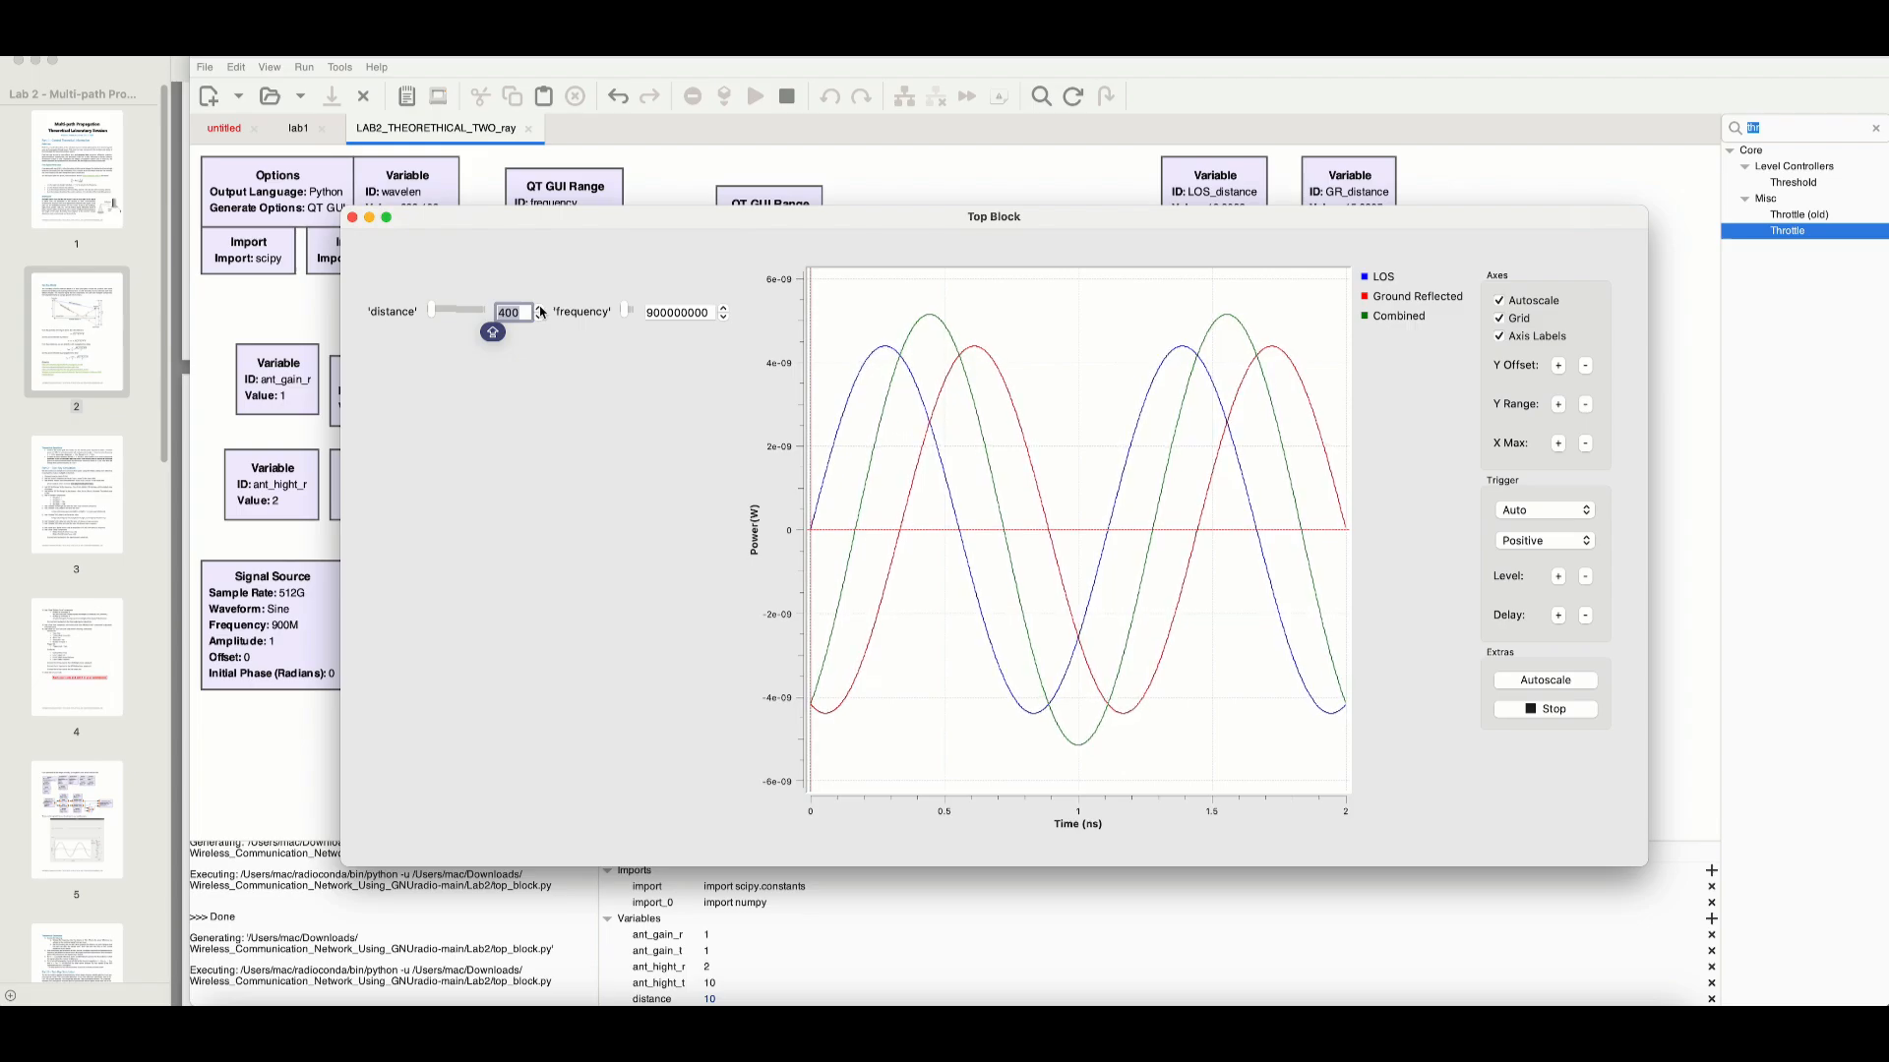
left_click(539, 309)
left_click(539, 309)
left_click(539, 309)
left_click(539, 309)
left_click(539, 309)
left_click(539, 309)
left_click(539, 309)
left_click(539, 309)
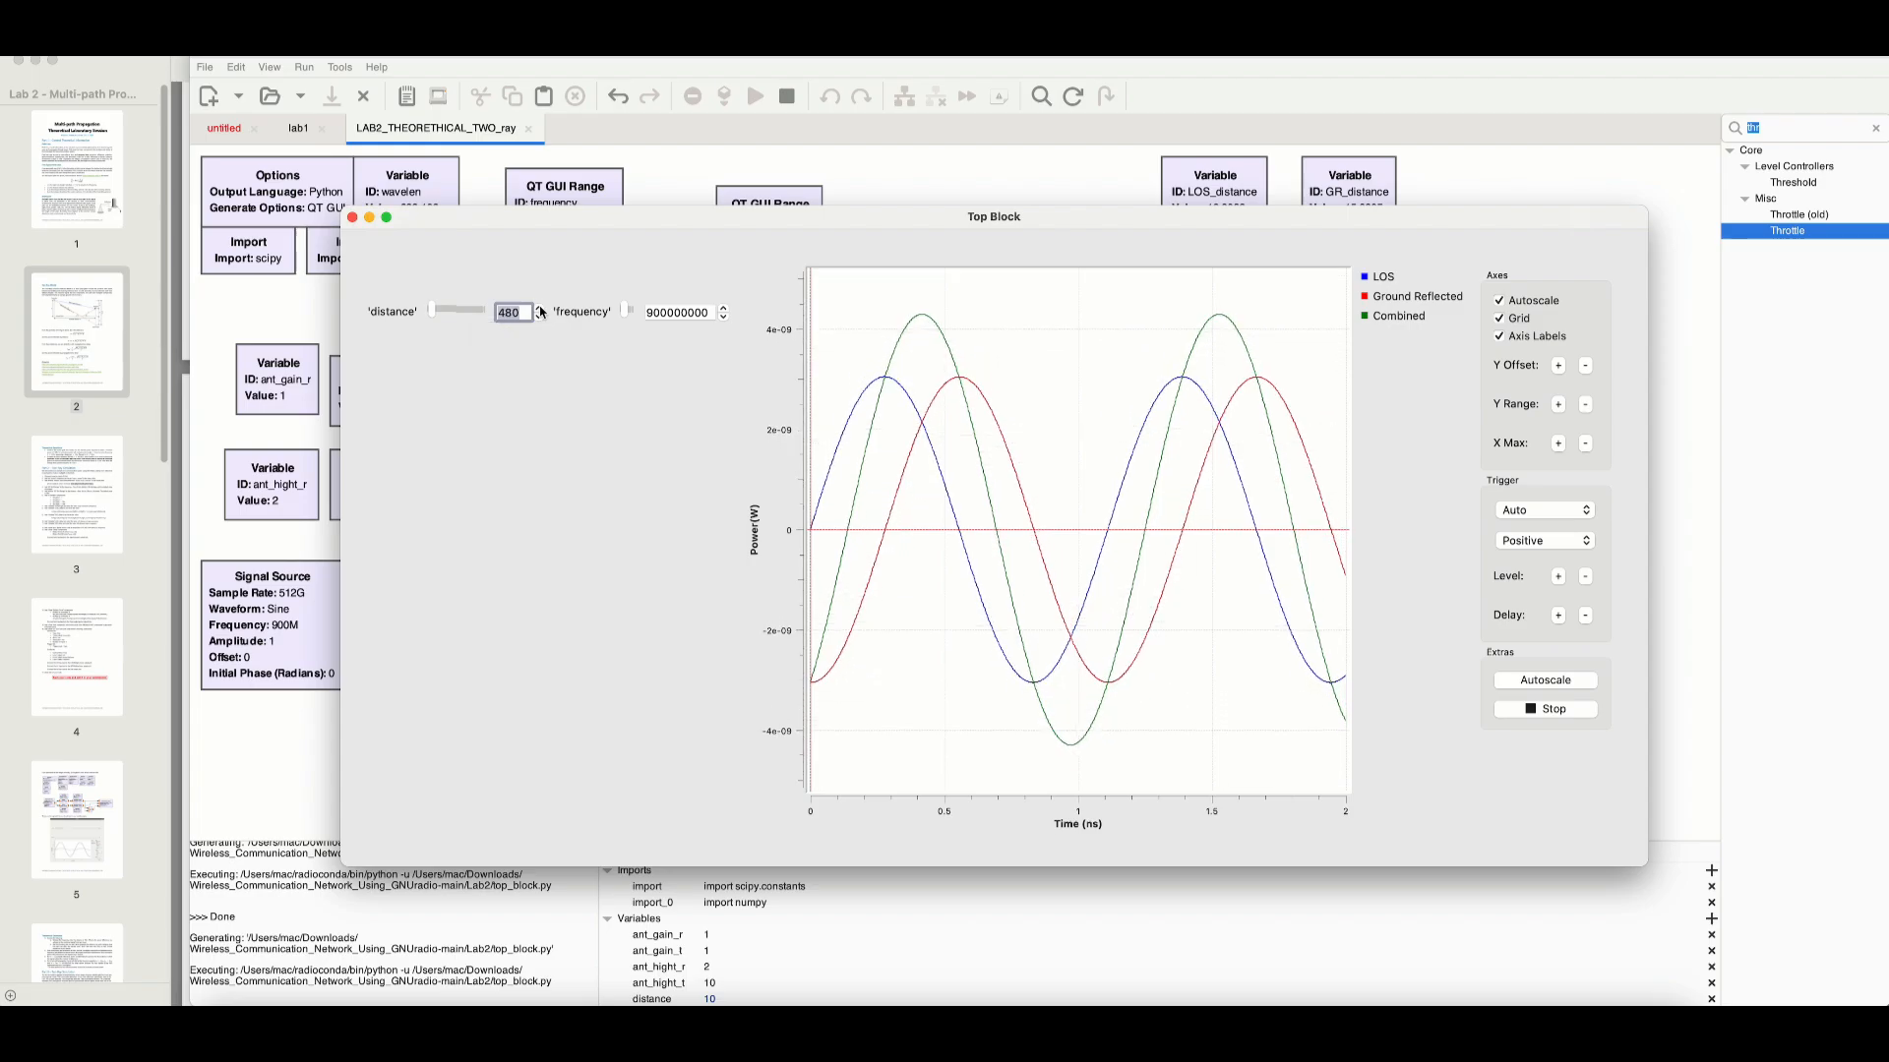
left_click(539, 309)
left_click(539, 308)
left_click(539, 309)
left_click(539, 309)
left_click(539, 309)
left_click(539, 309)
left_click(539, 309)
left_click(539, 309)
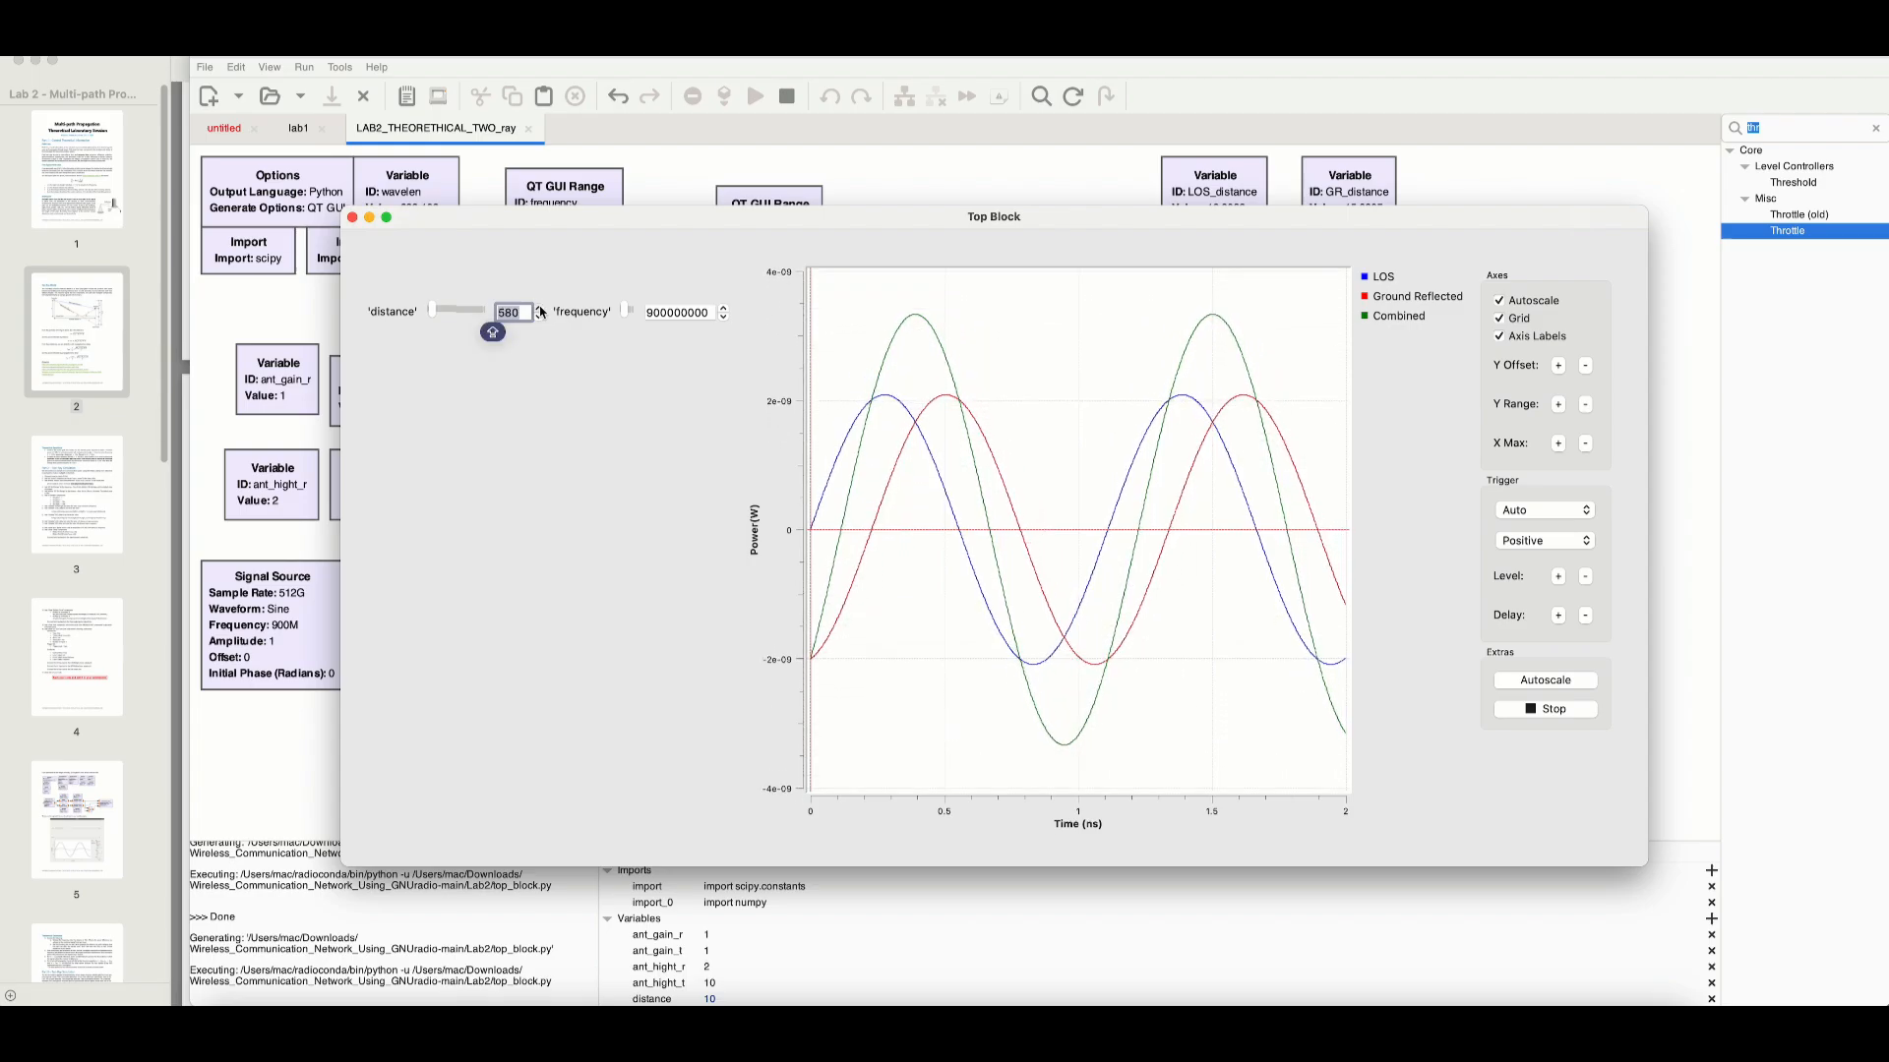
left_click(539, 308)
left_click(539, 309)
left_click(539, 309)
left_click(539, 308)
left_click(539, 309)
left_click(539, 309)
left_click(539, 309)
left_click(539, 308)
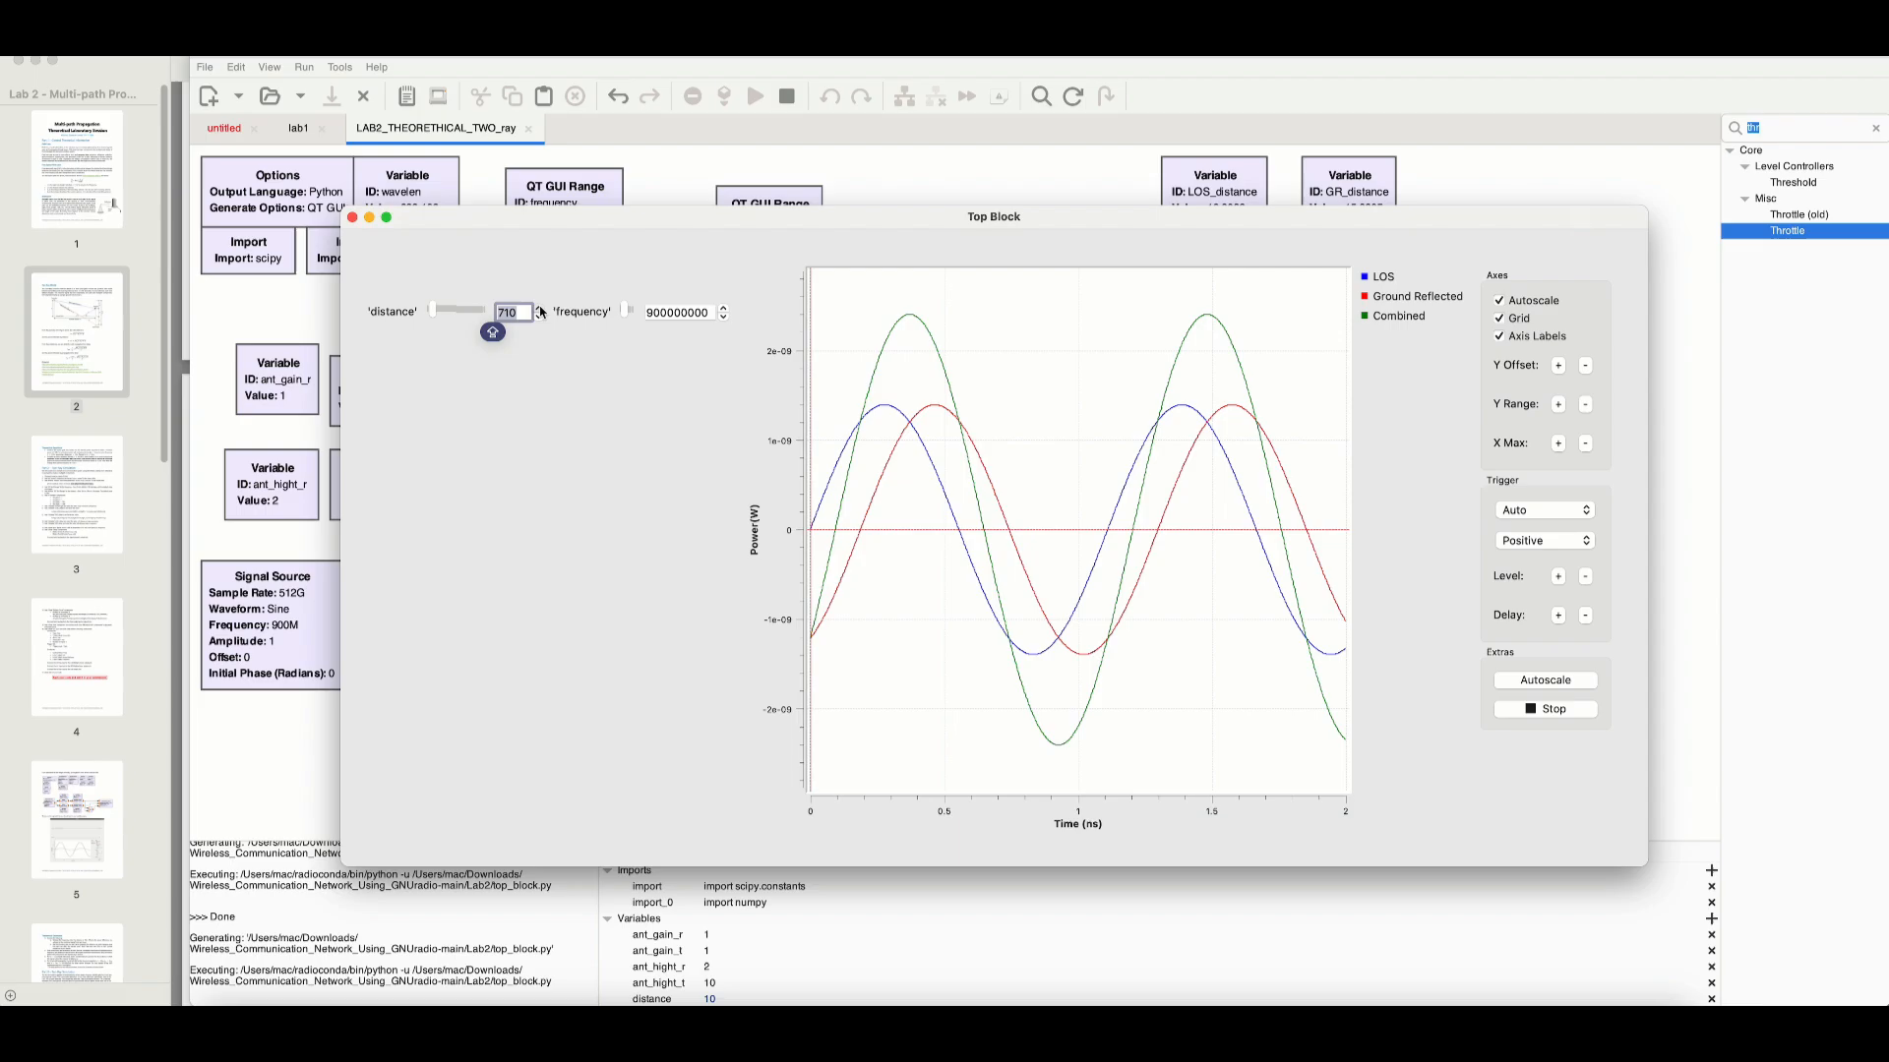
left_click(539, 309)
left_click(539, 309)
left_click(539, 309)
left_click(539, 309)
left_click(539, 309)
left_click(539, 309)
left_click(539, 309)
left_click(539, 309)
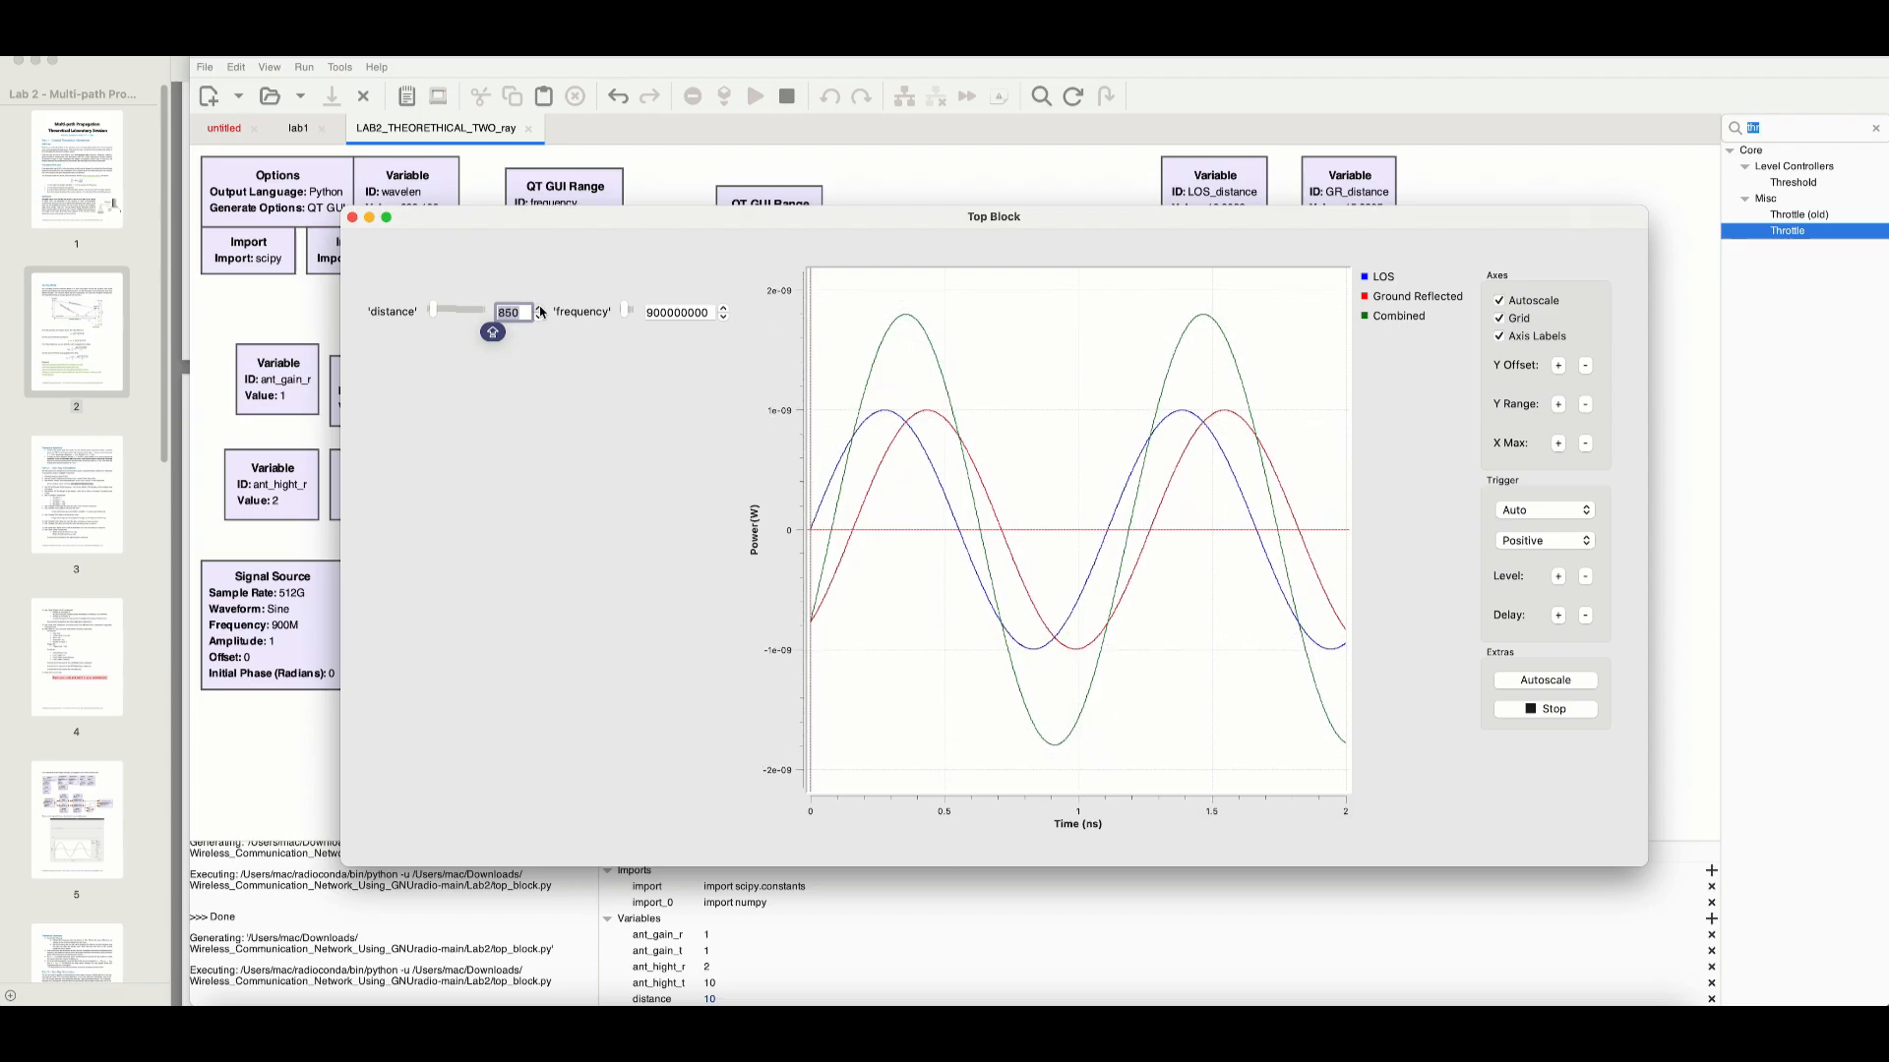
- Jump the distance to 2060 and increase it in small increments to 2670, comparing the three waveforms
left_click_drag(431, 310, 435, 310)
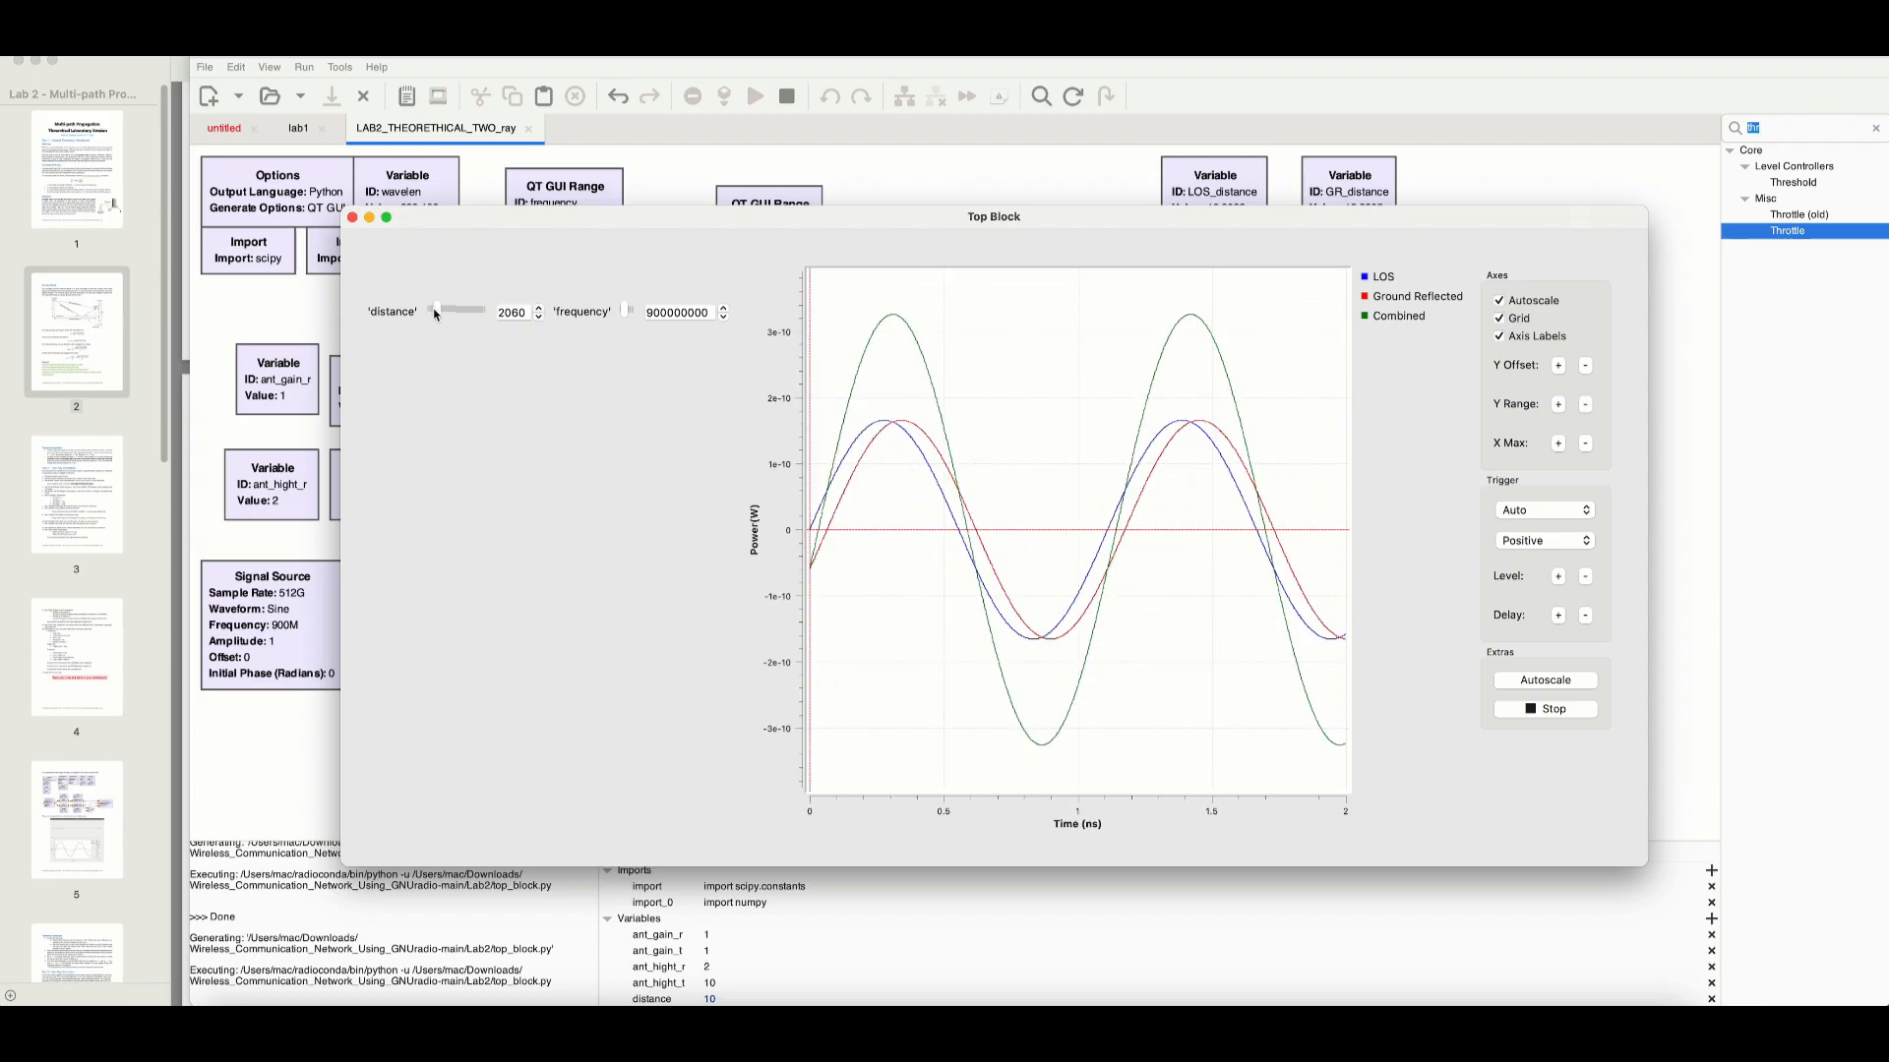
left_click(539, 309)
left_click(539, 309)
left_click(539, 309)
left_click(539, 309)
left_click(539, 309)
left_click(539, 309)
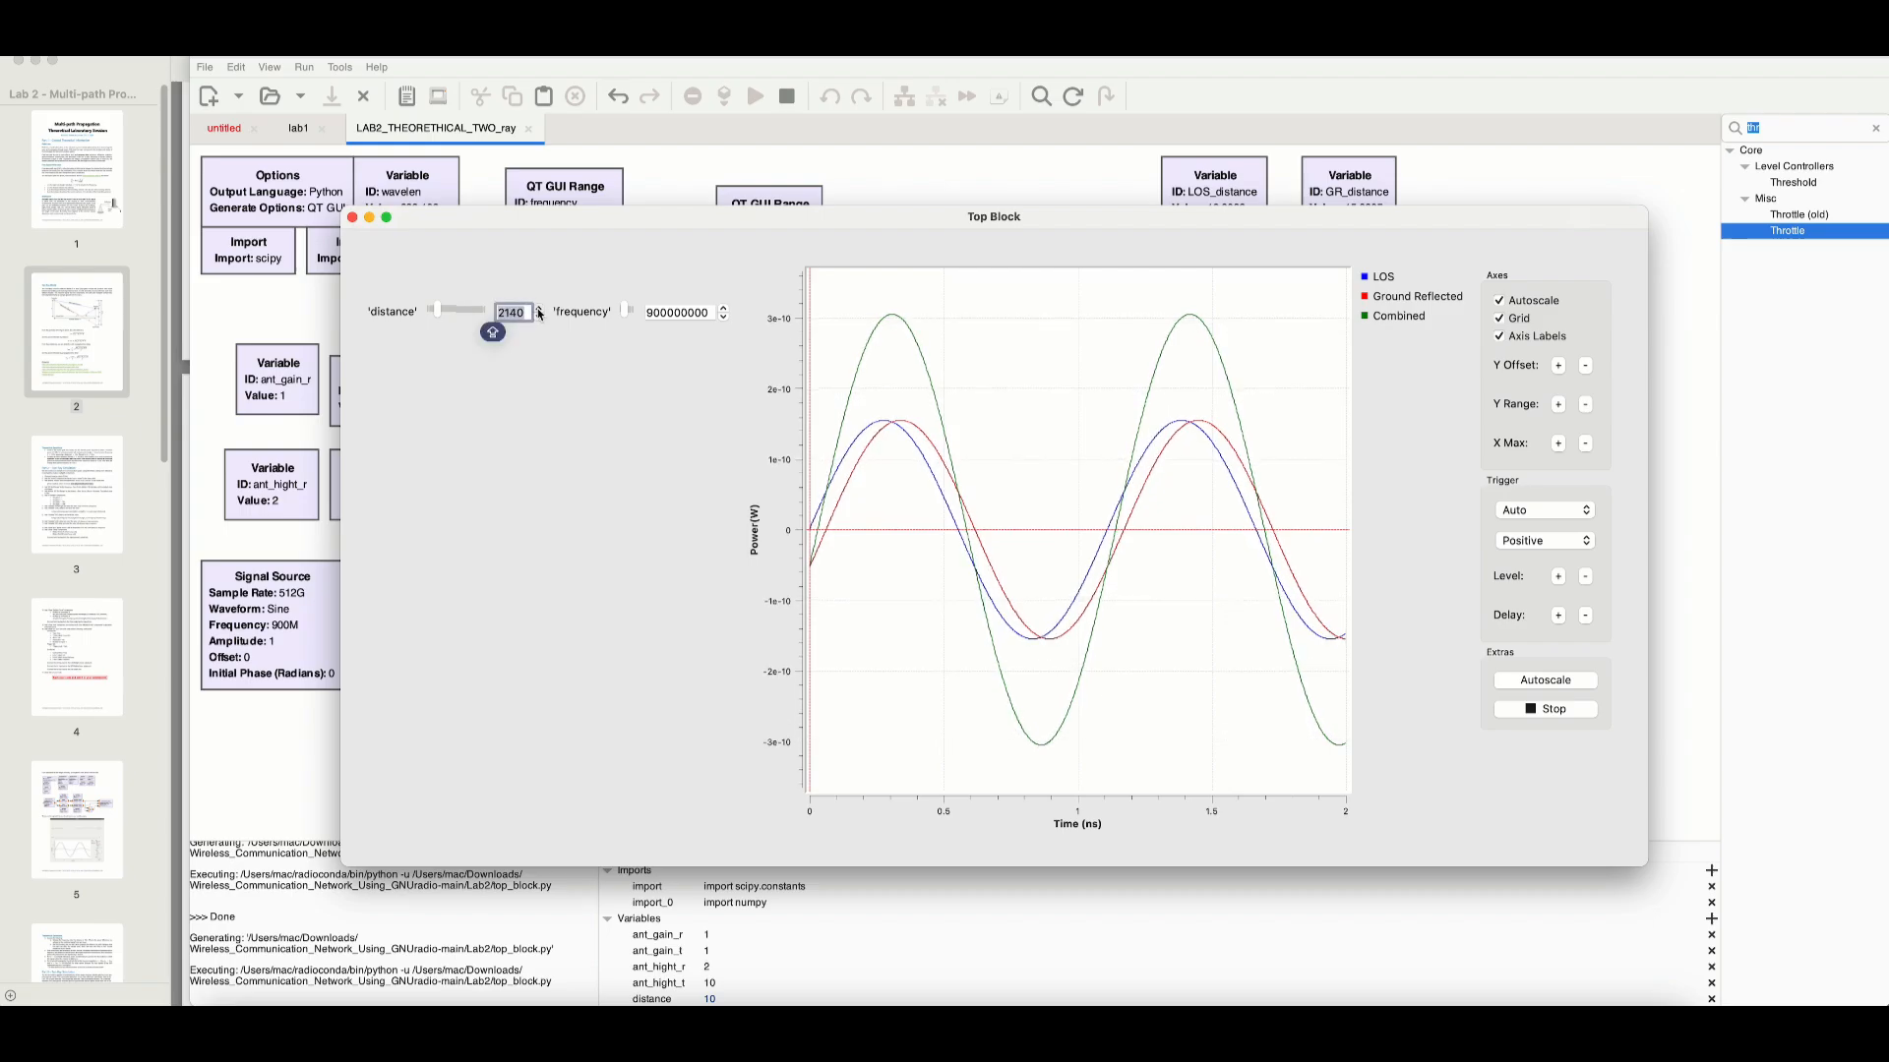
left_click(539, 308)
left_click(539, 308)
left_click(539, 308)
left_click(539, 309)
left_click(539, 309)
left_click(539, 309)
left_click(540, 309)
left_click(539, 308)
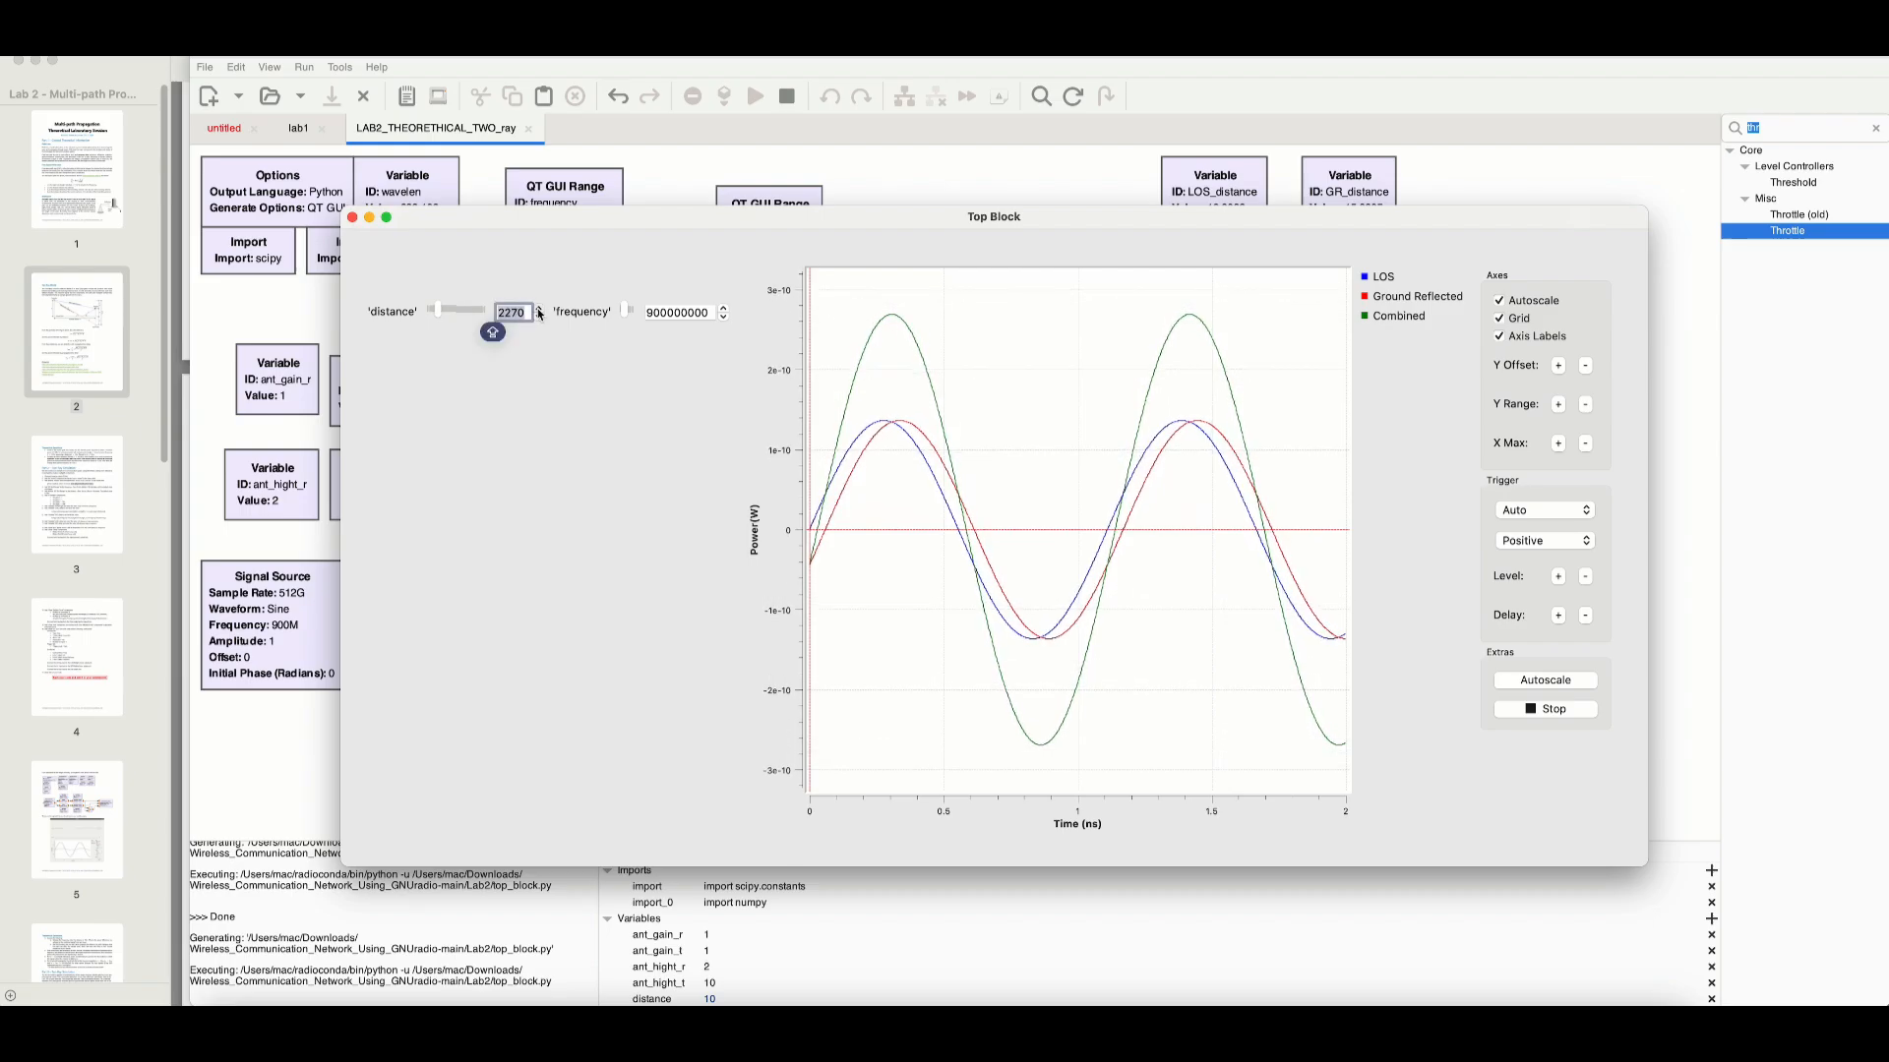
left_click(539, 309)
left_click(539, 309)
left_click(539, 309)
left_click(540, 309)
left_click(539, 309)
left_click(539, 309)
left_click(539, 308)
left_click(539, 309)
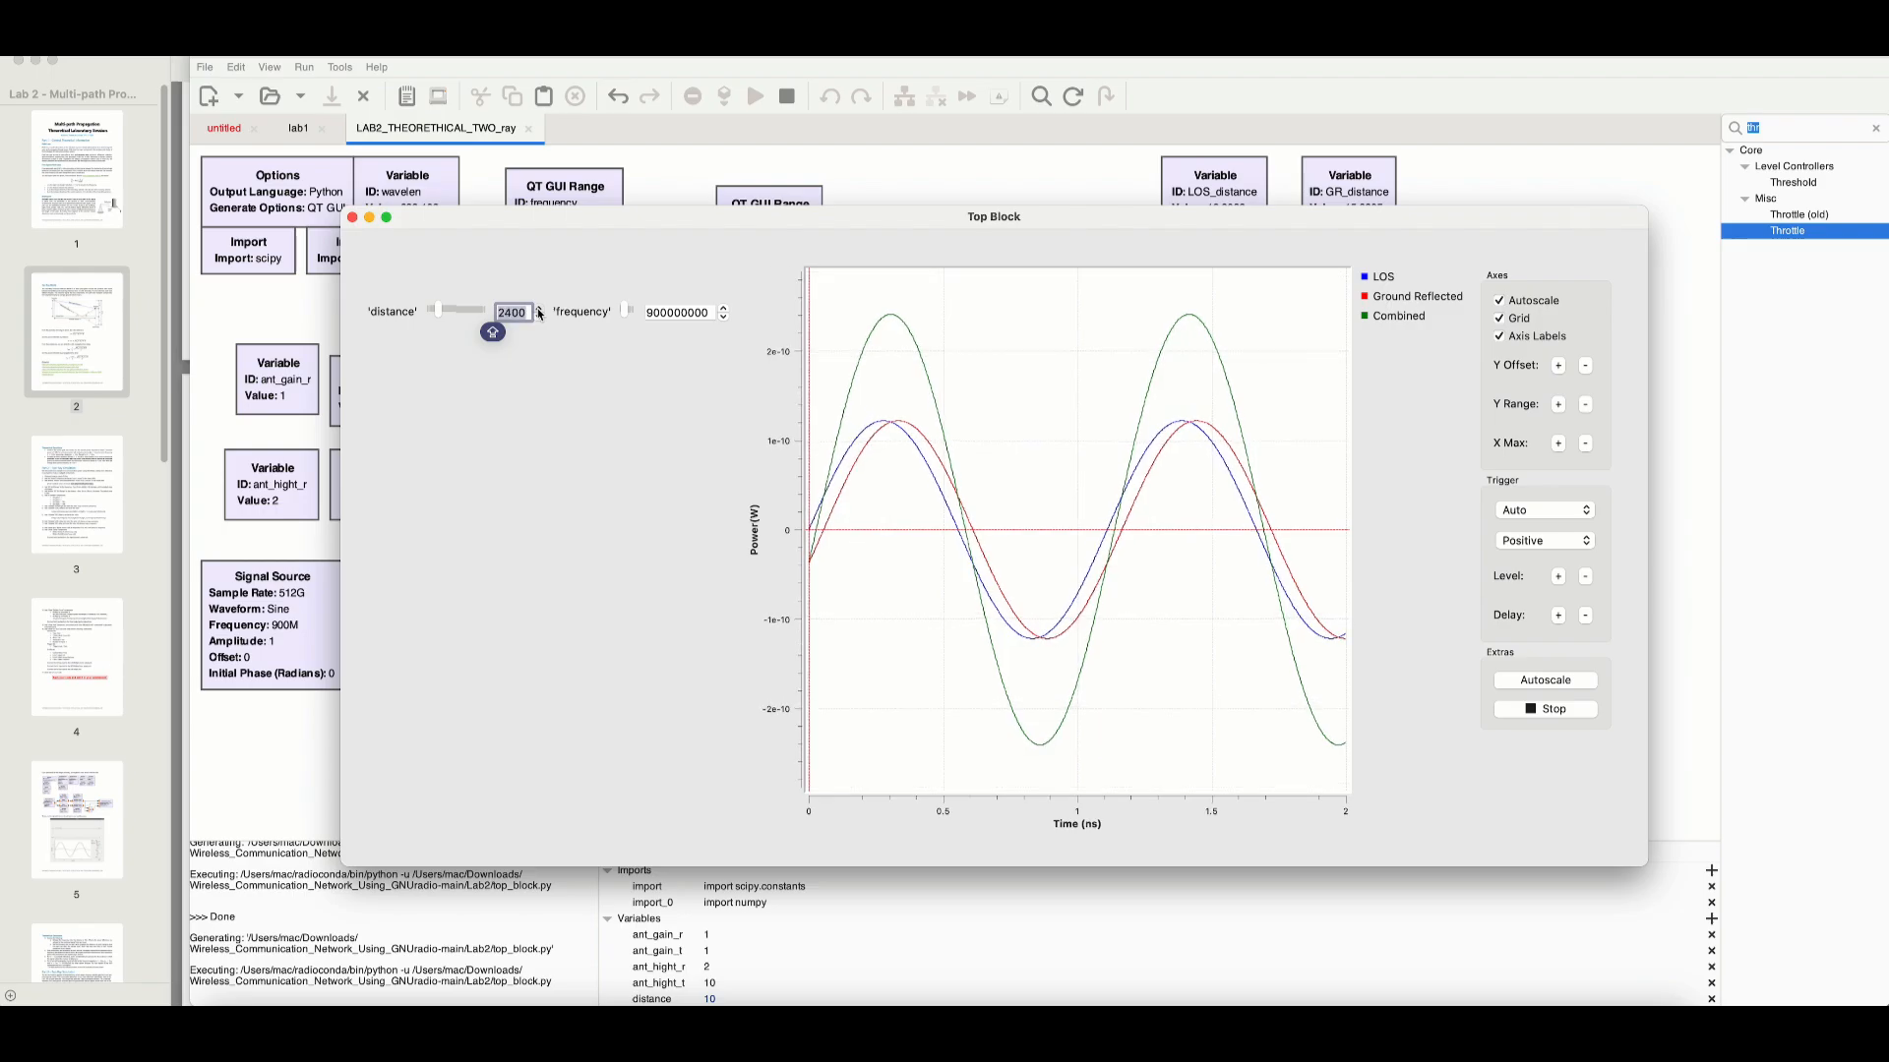
left_click(539, 309)
left_click(539, 309)
left_click(539, 308)
left_click(539, 308)
left_click(539, 309)
left_click(539, 309)
left_click(539, 309)
left_click(539, 309)
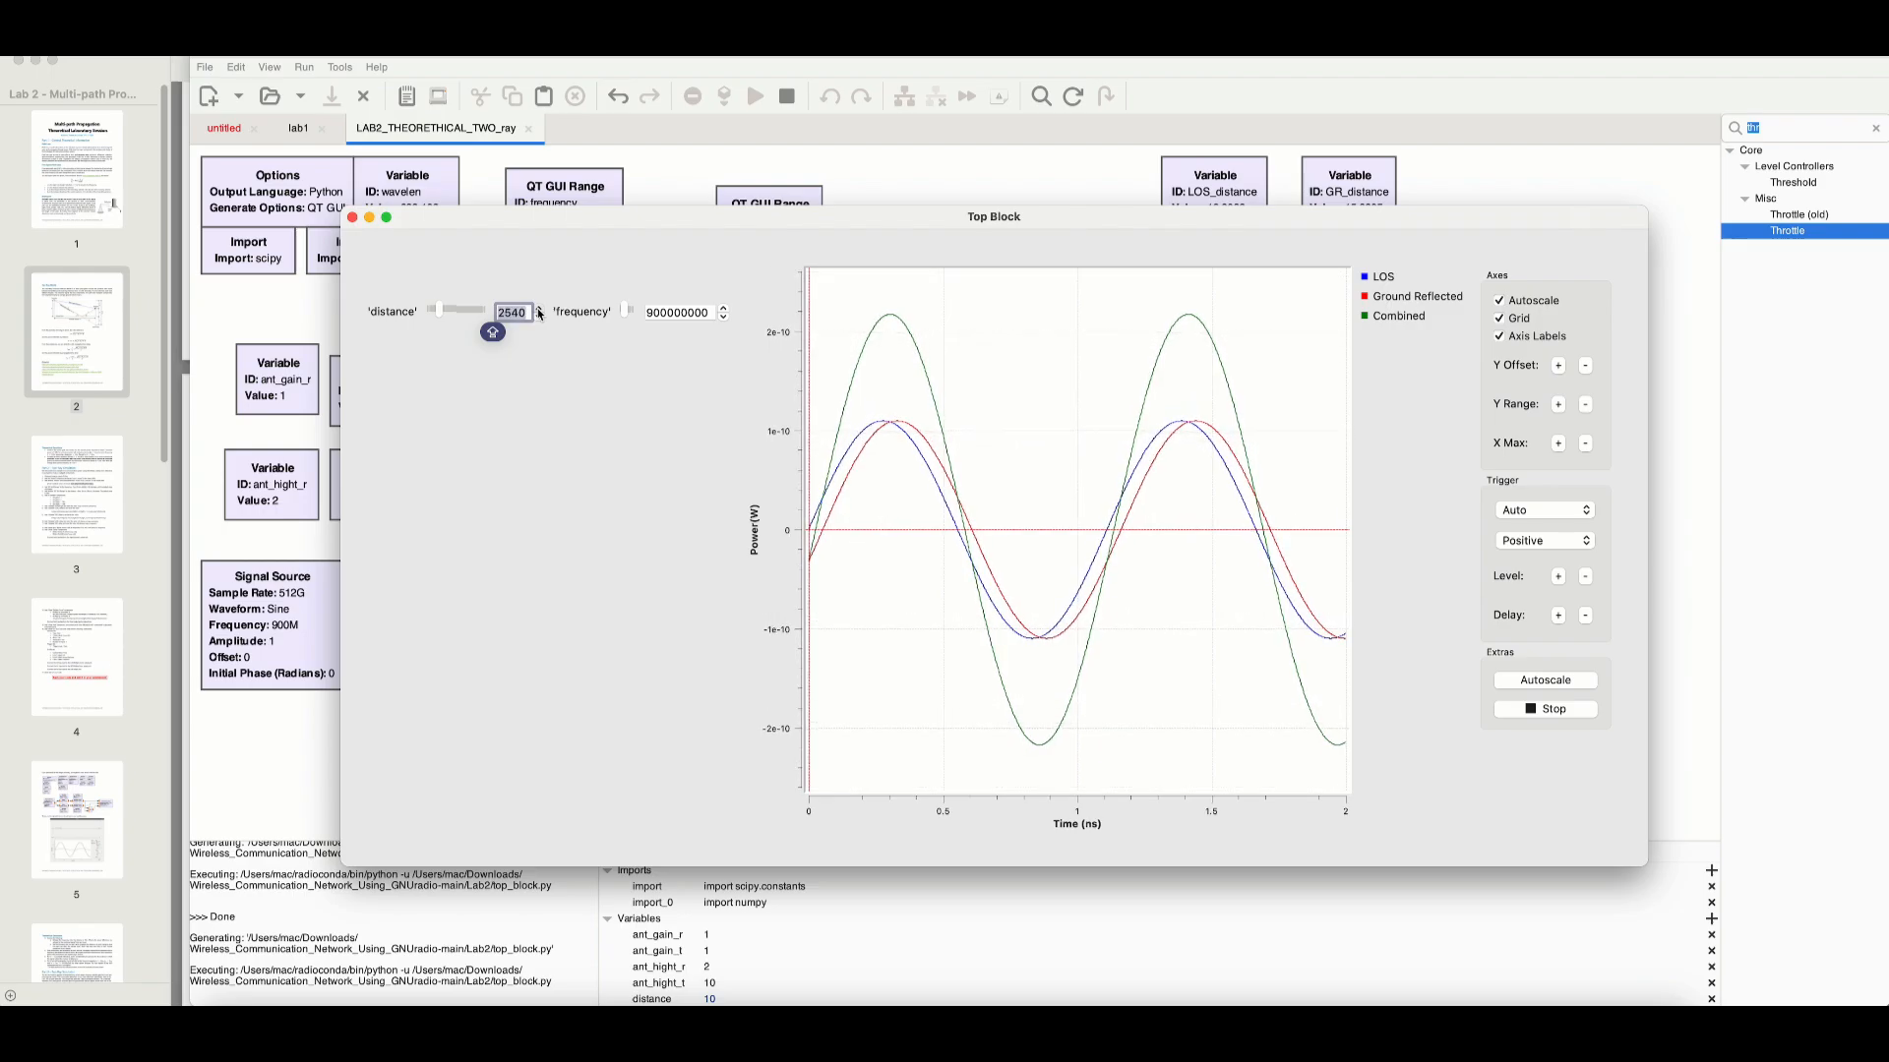
left_click(539, 309)
left_click(539, 309)
left_click(539, 309)
left_click(539, 309)
left_click(539, 309)
left_click(539, 309)
left_click(539, 309)
left_click(539, 309)
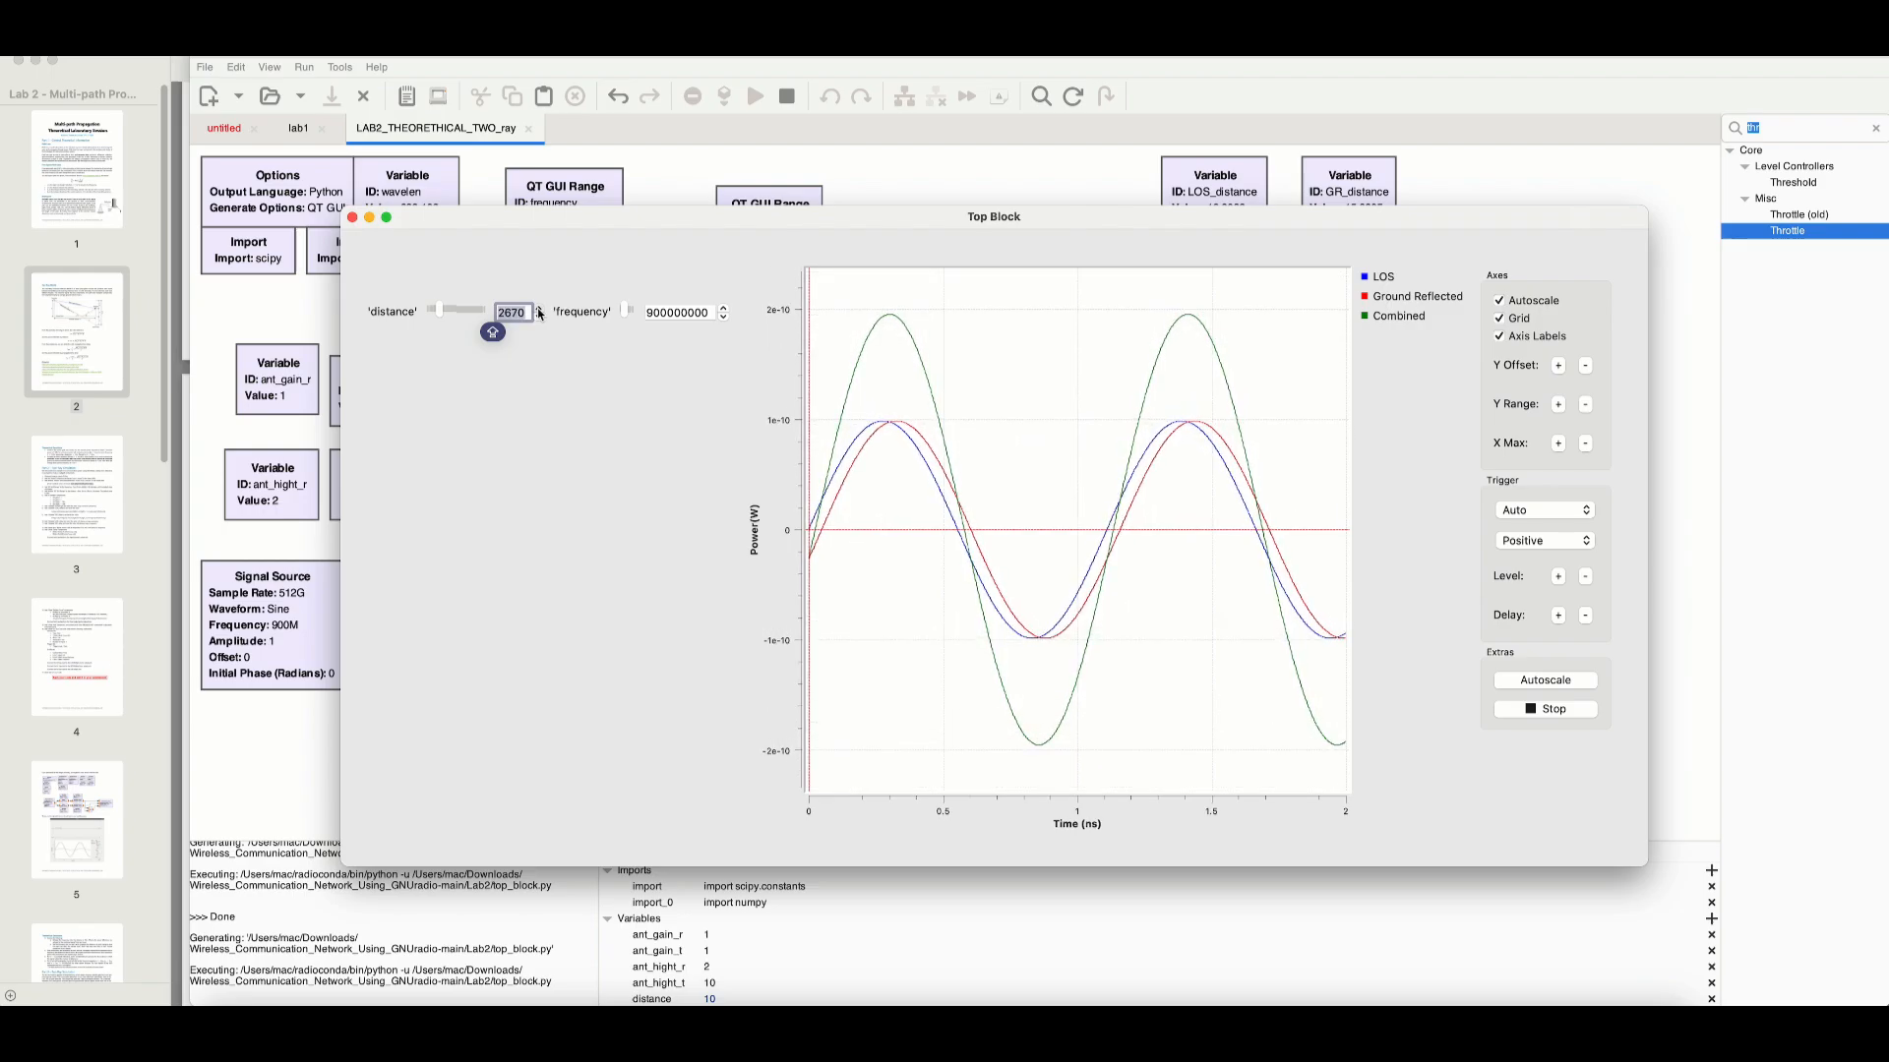
- Continue increasing the distance beyond 2670 and sweep it up to 14790, close to the end of its range
left_click(539, 309)
left_click(539, 309)
left_click(539, 309)
left_click(539, 309)
left_click(539, 309)
left_click(539, 309)
left_click(539, 309)
left_click(539, 308)
left_click_drag(442, 315, 487, 317)
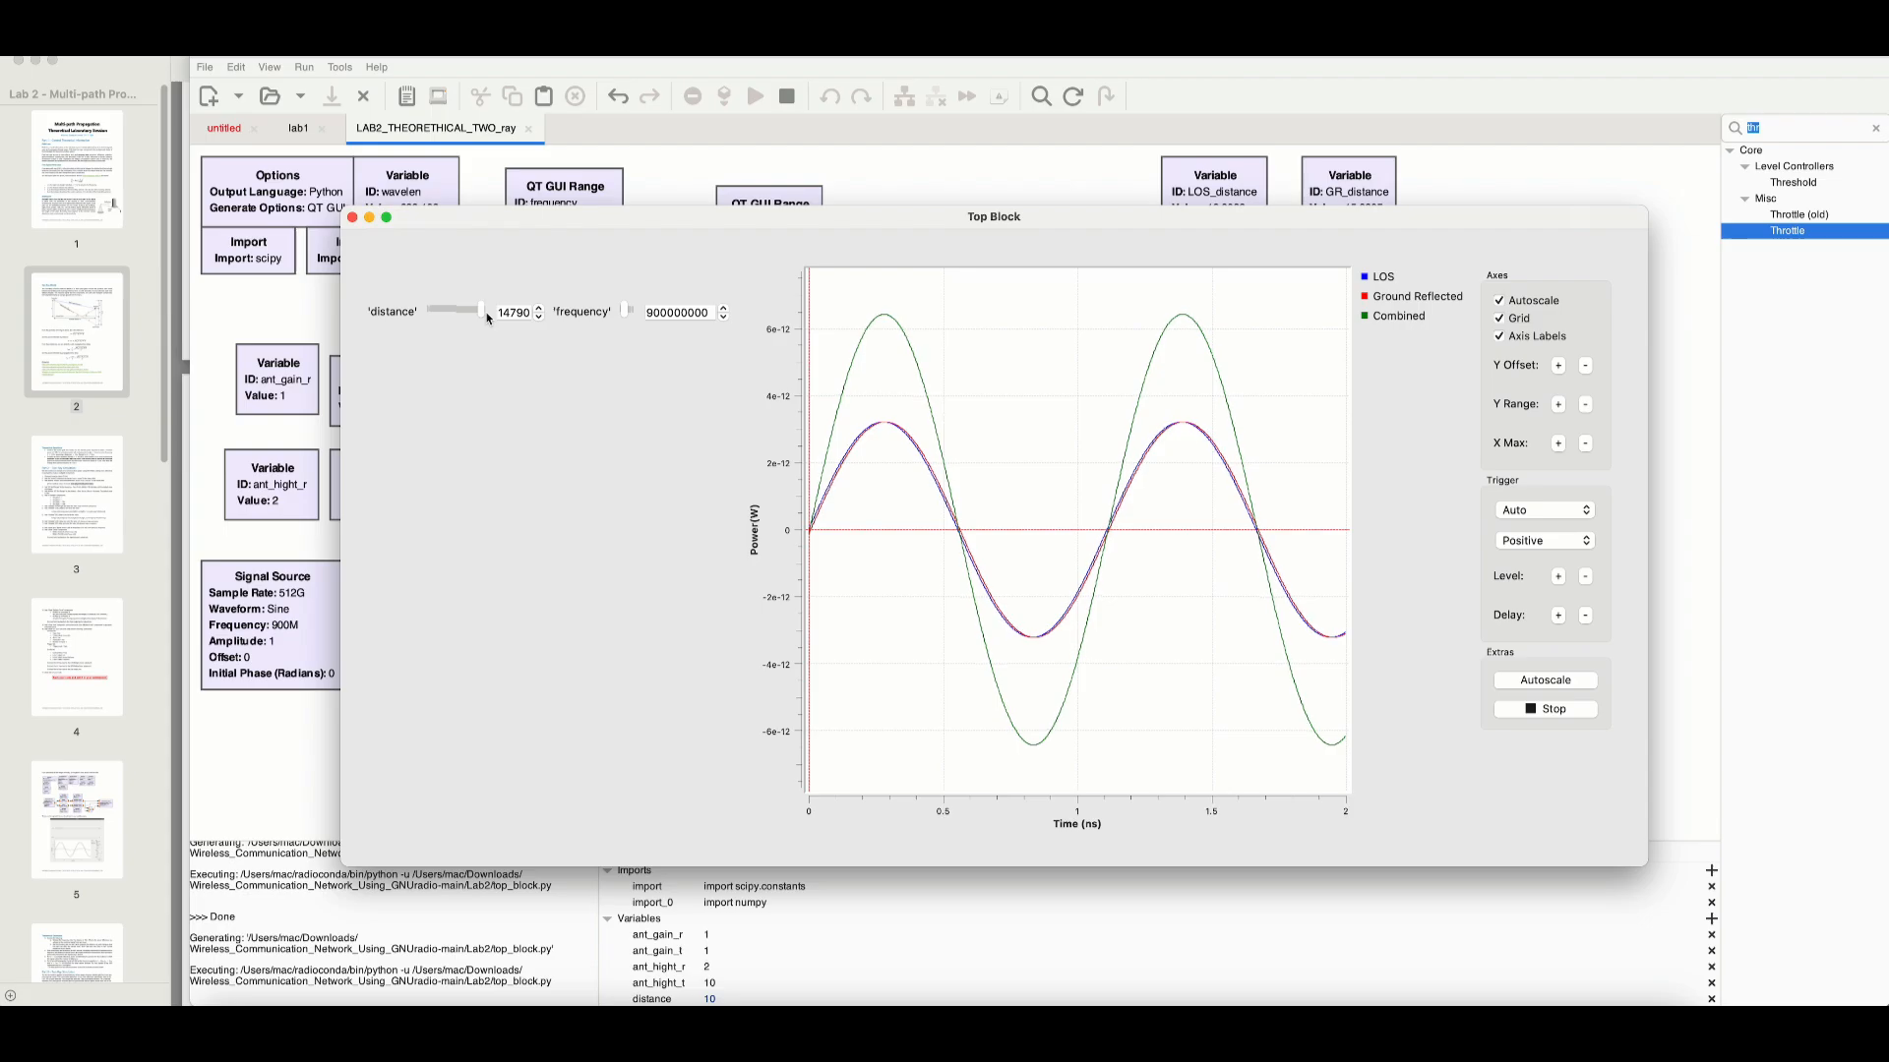